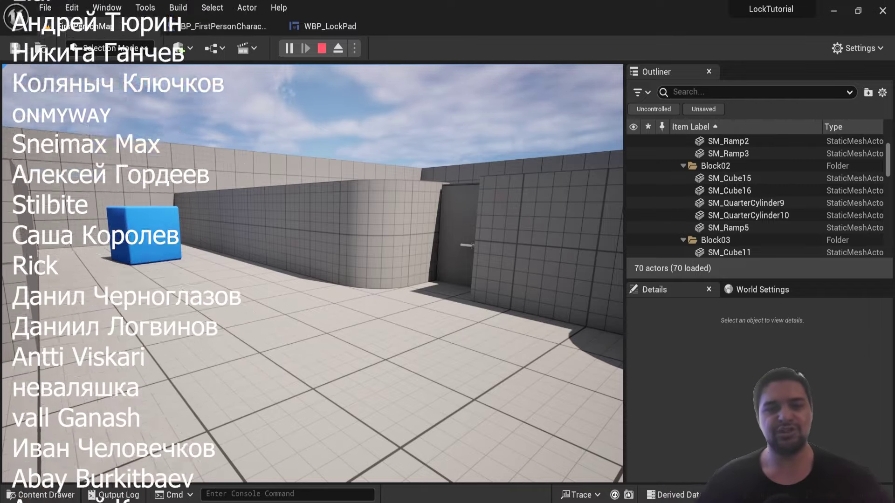
Walk the player up to the door and open the keypad lock with E
key("w")
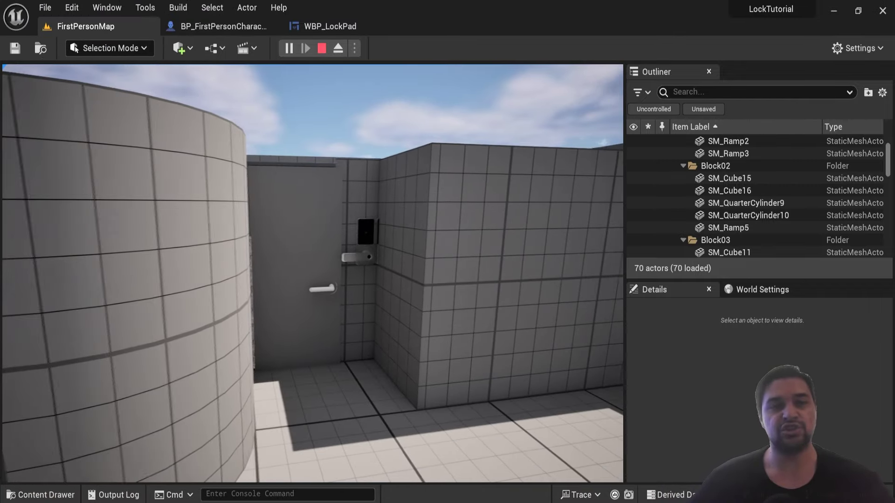
key("w")
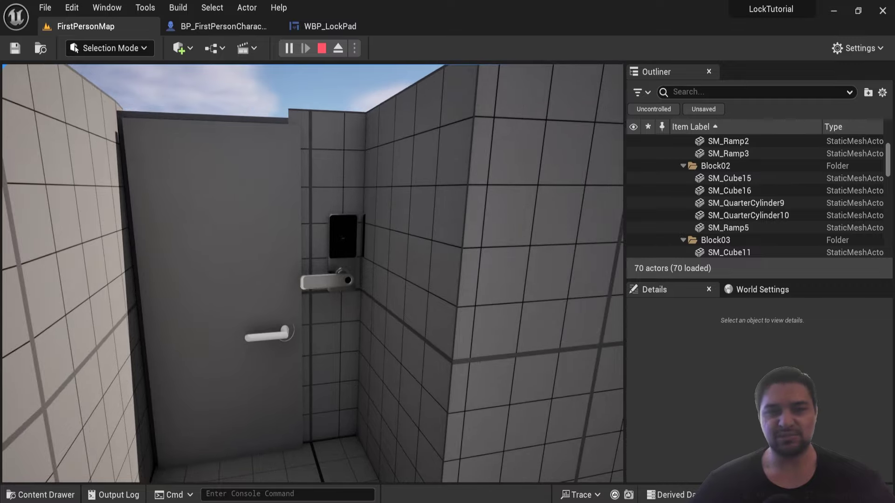
key("w")
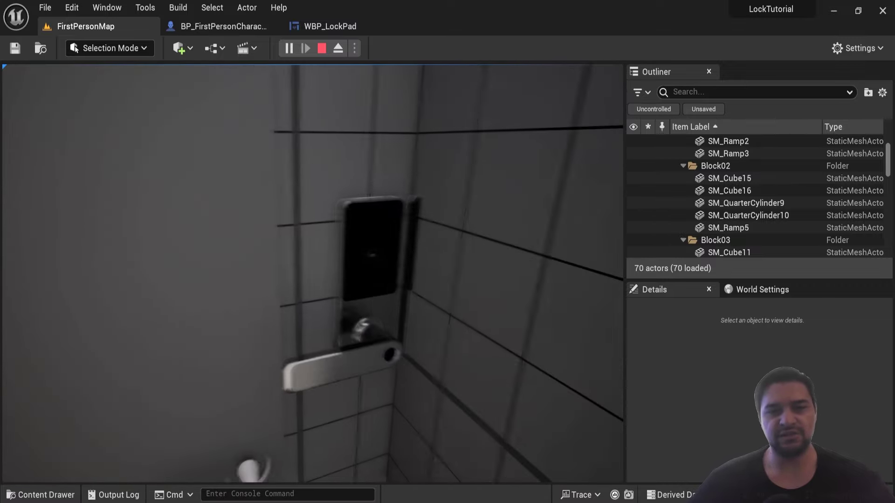
key("s")
key("e")
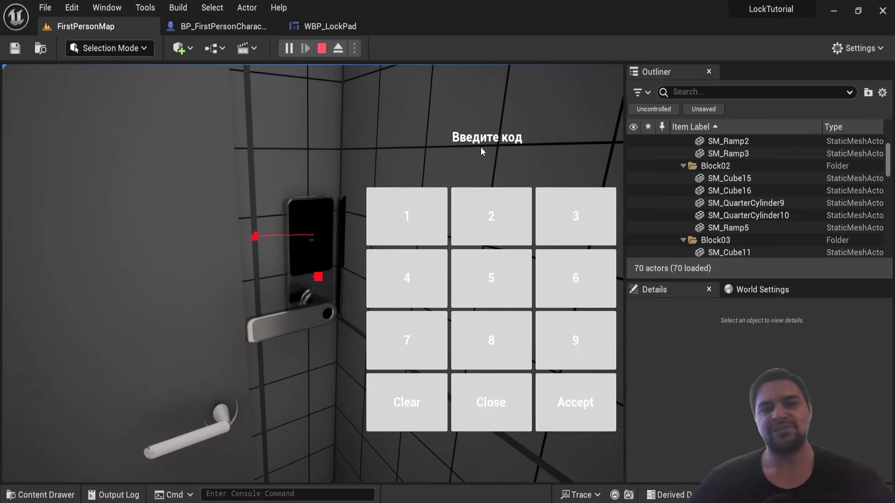
Submit the wrong code 156 on the keypad, then key in 4, 2, 3
left_click(406, 220)
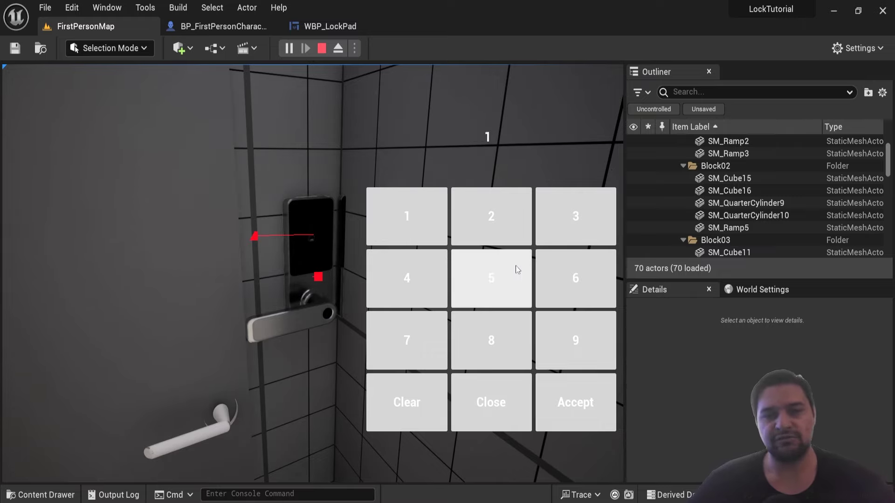
left_click(561, 279)
left_click(566, 411)
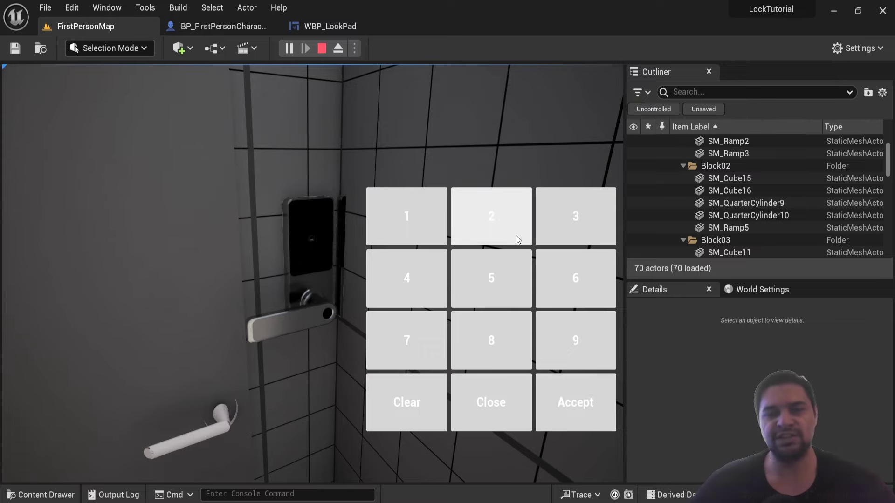
left_click(428, 277)
left_click(479, 213)
left_click(554, 221)
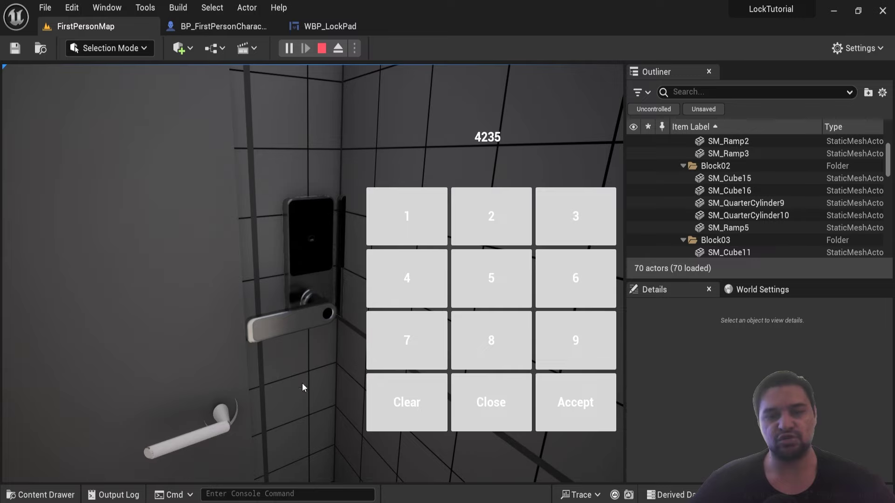
Key in 123, clear the display, and close the keypad
left_click(435, 231)
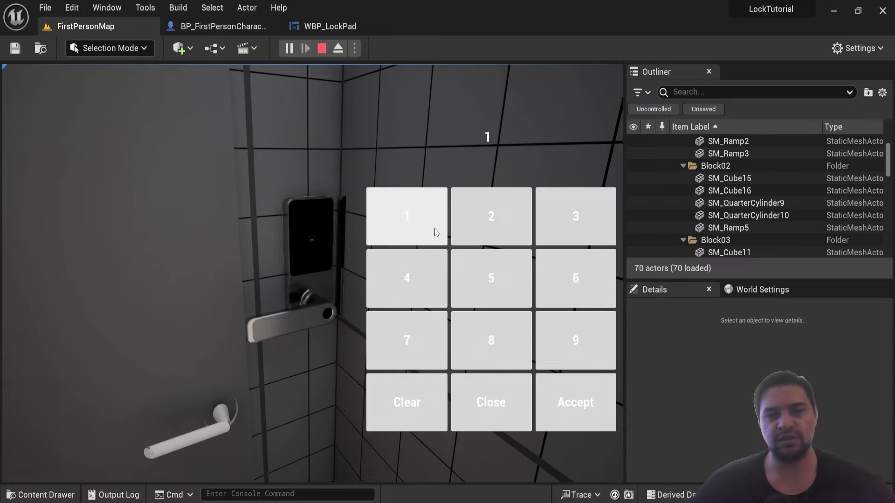
left_click(491, 221)
left_click(547, 216)
left_click(425, 409)
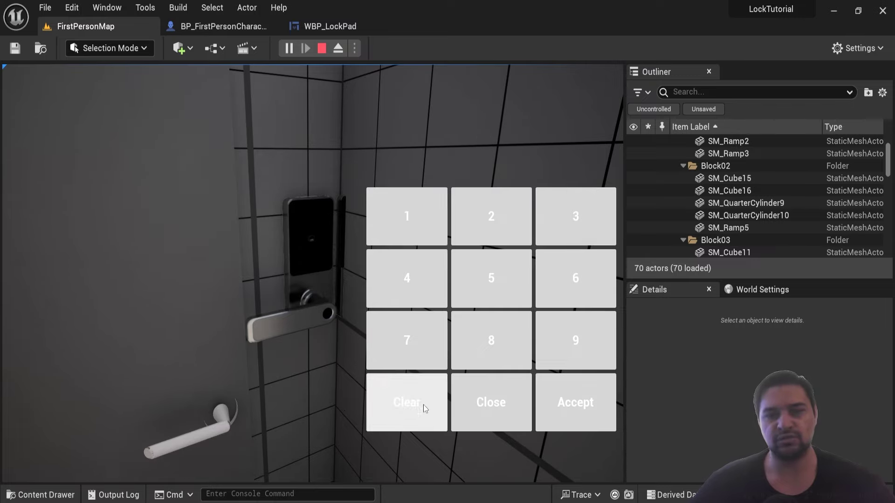
left_click(485, 409)
Walk back up to the door and reopen the keypad lock
key("s")
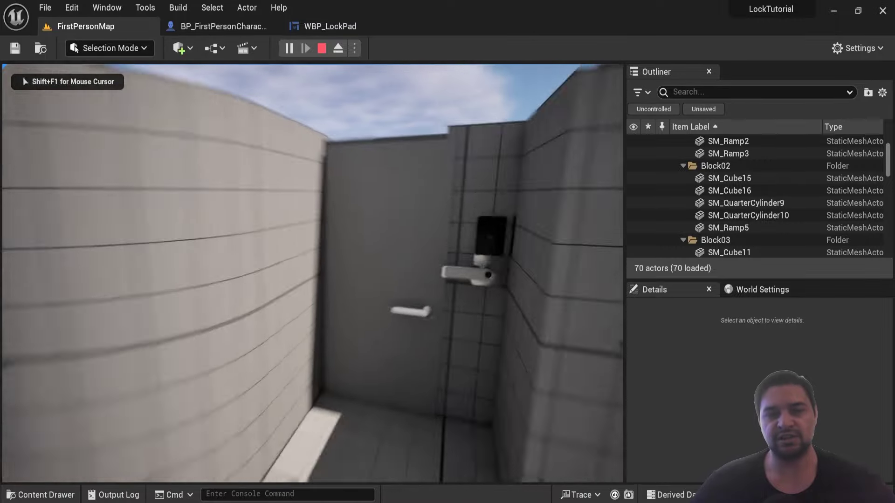
key("w")
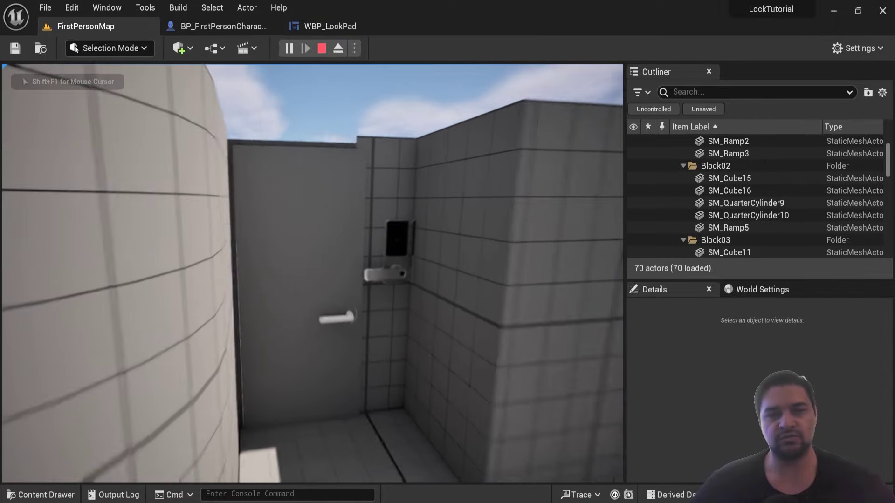
key("e")
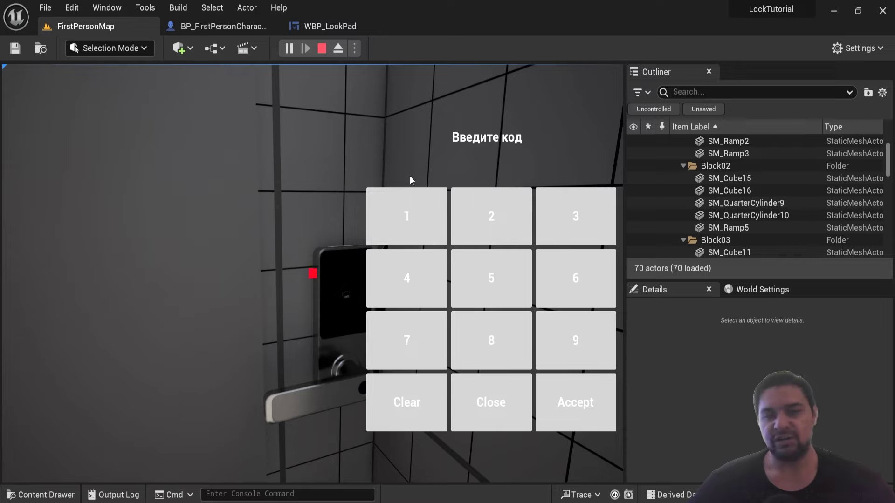
Key in 1, 2, 3, clear them, then enter 8943 and Accept
left_click(407, 216)
left_click(522, 207)
left_click(567, 206)
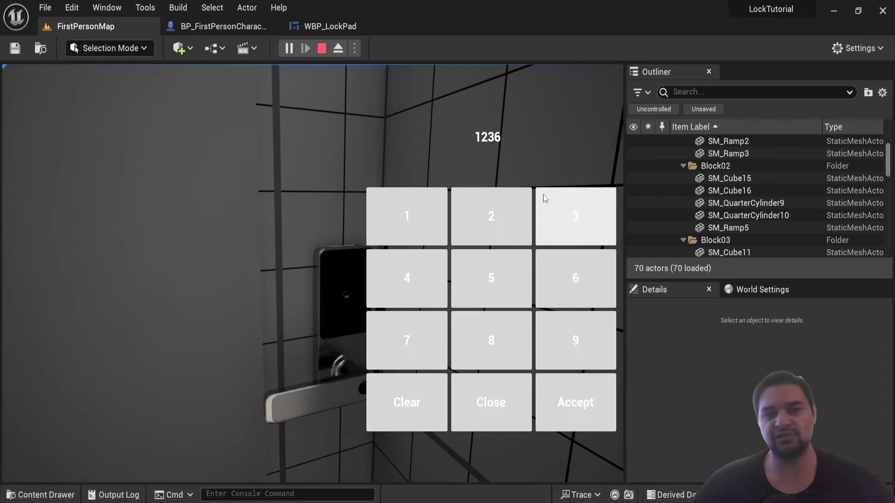
left_click(429, 275)
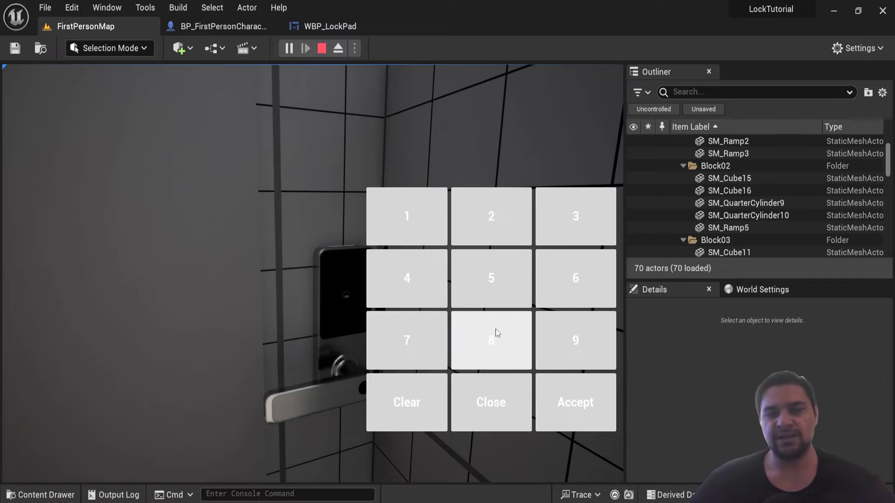
left_click(574, 342)
left_click(409, 279)
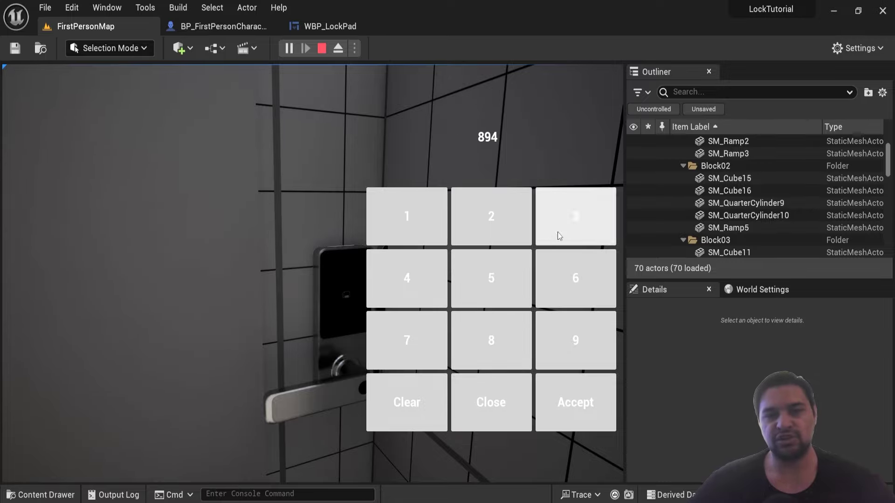
left_click(579, 418)
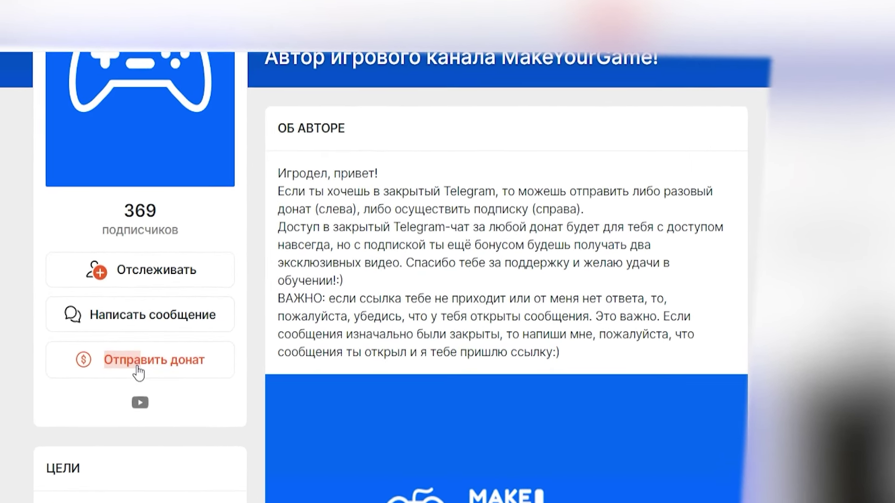
Drag-select the 'Отправить донат' text in the author's profile column
left_click_drag(139, 373, 201, 371)
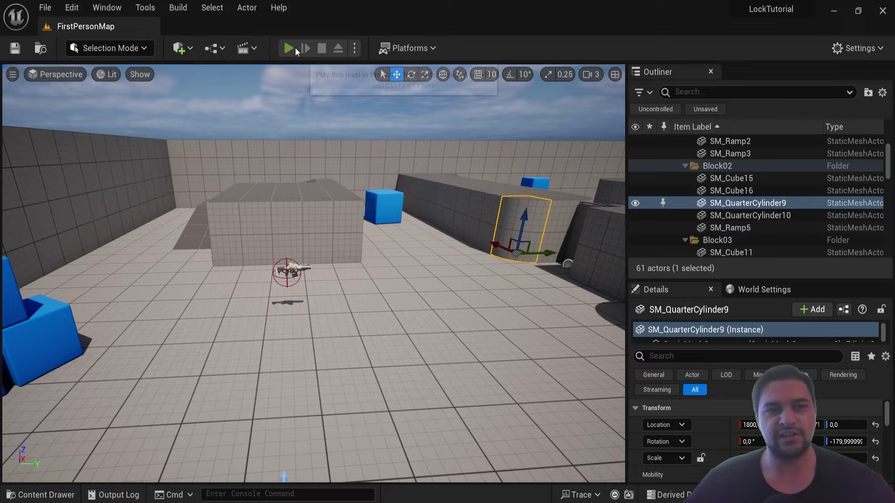
Play the level briefly, walking toward the door, then stop with Esc
key("alt+p")
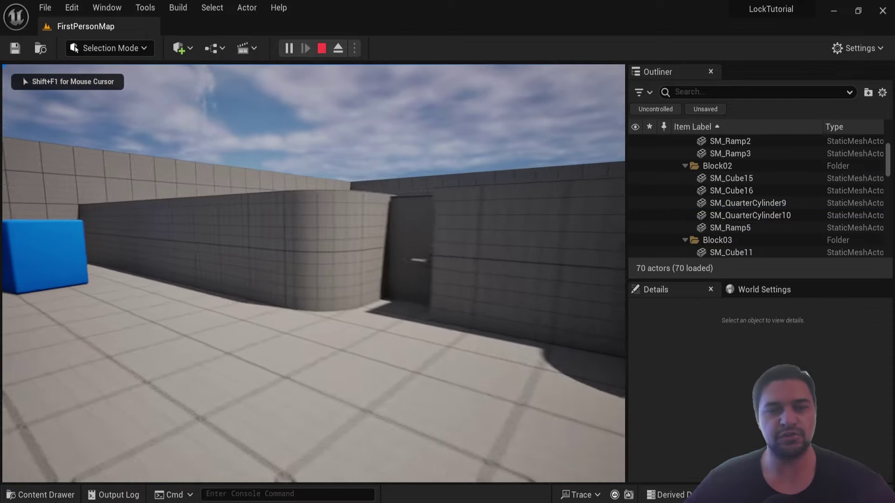
key("w")
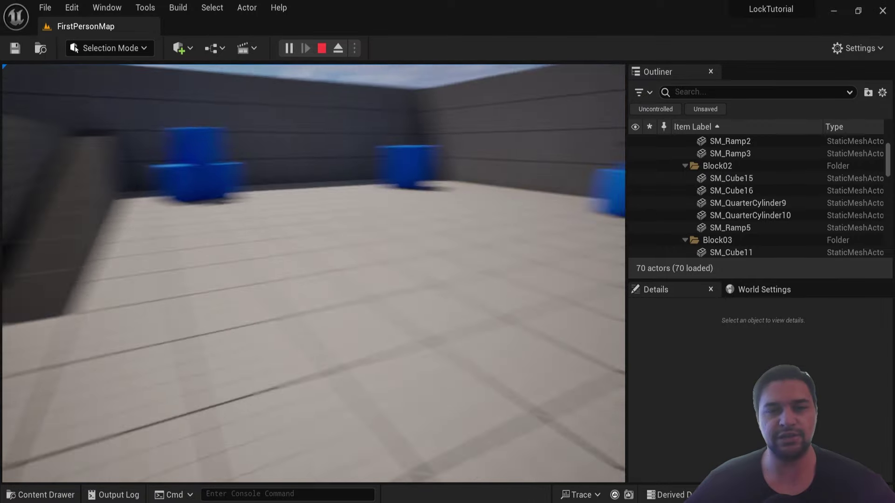
key("Escape")
Focus on SM_QuarterCylinder9, orbit around the door, and open the Content Drawer to the Door folder
key("f")
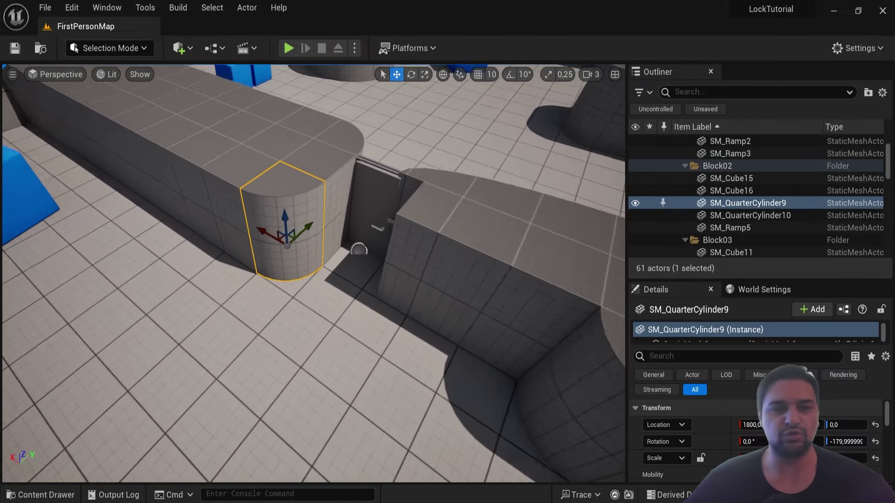
mouse_move(314, 274)
right_mouse_down()
mouse_move(261, 280)
mouse_move(301, 268)
right_mouse_up()
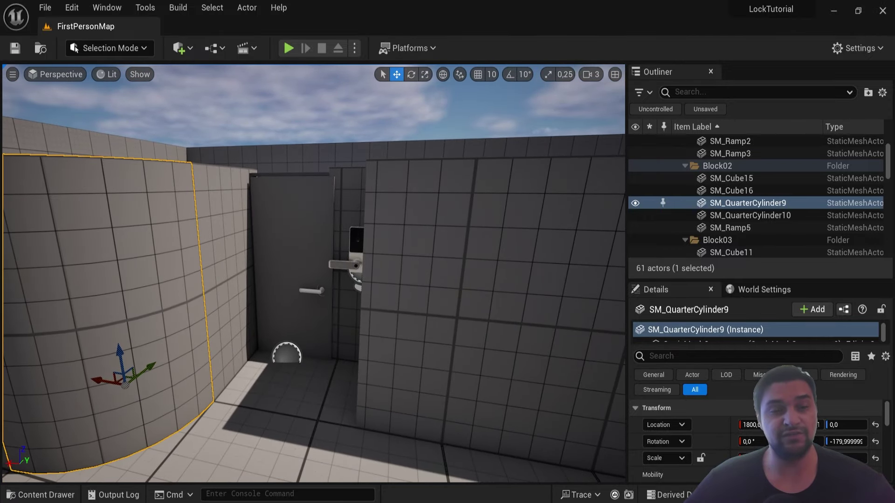
key("ctrl+space")
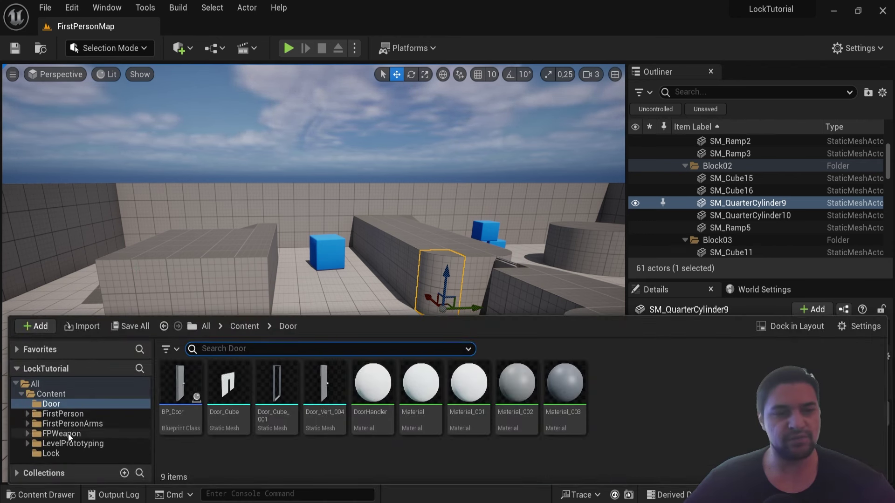
Open BP_FirstPersonCharacter from the FirstPerson Blueprints folder
left_click(65, 414)
double_click(180, 391)
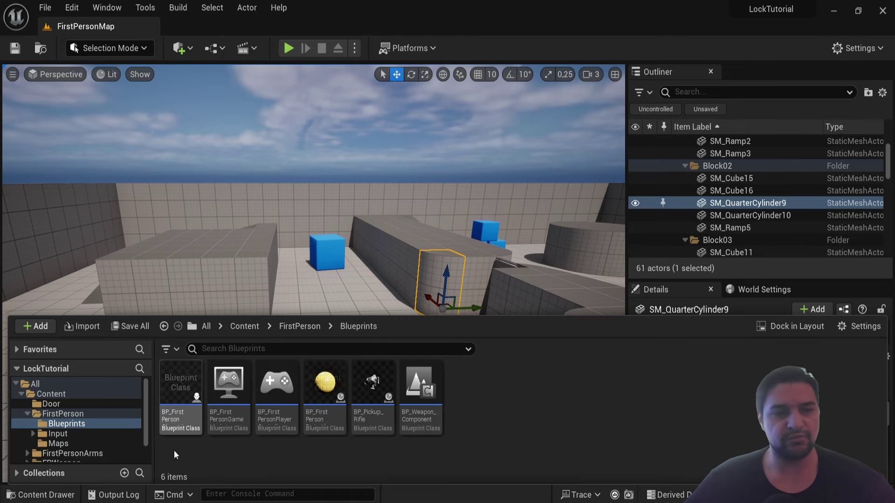
double_click(175, 422)
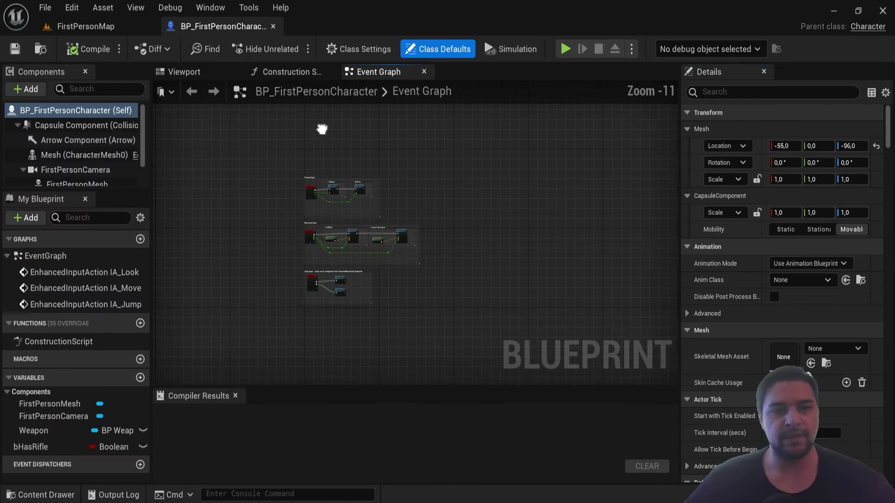
scroll(325, 281, "up", 5)
scroll(317, 261, "up", 2)
Add an F keyboard event node to the event graph
right_click(310, 244)
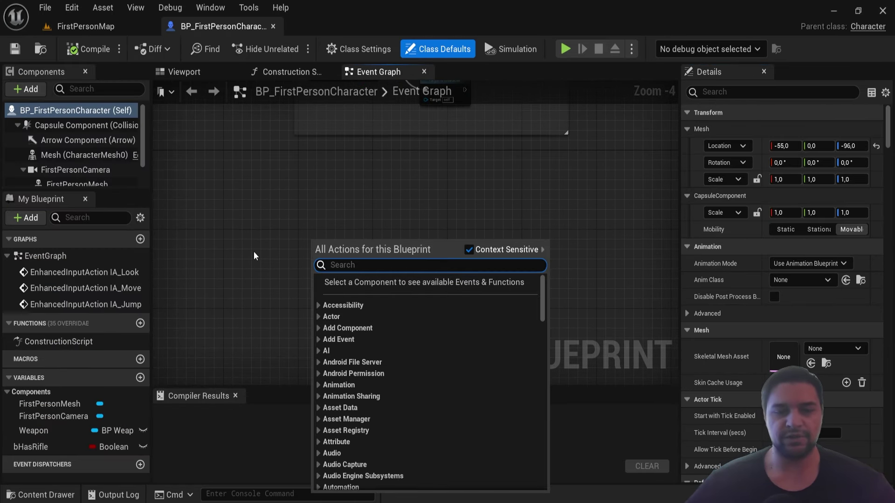
type("A")
key("BackSpace")
type("F keyboard")
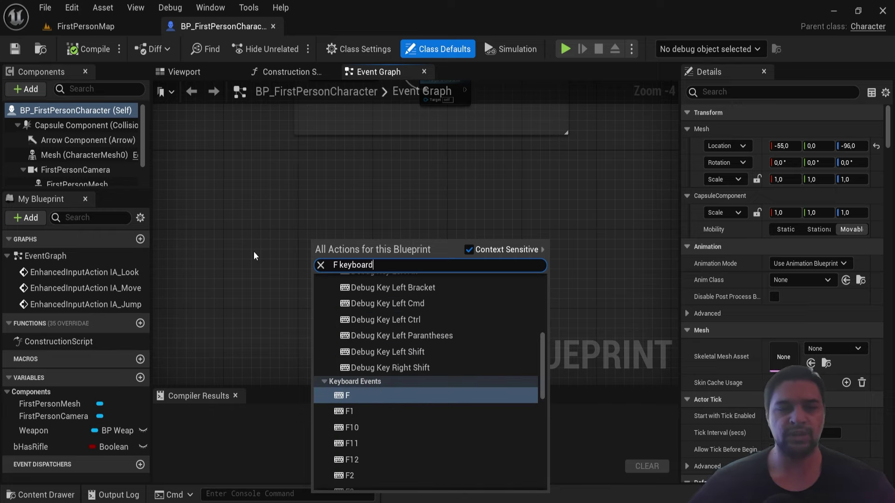
left_click(346, 400)
scroll(409, 220, "up", 4)
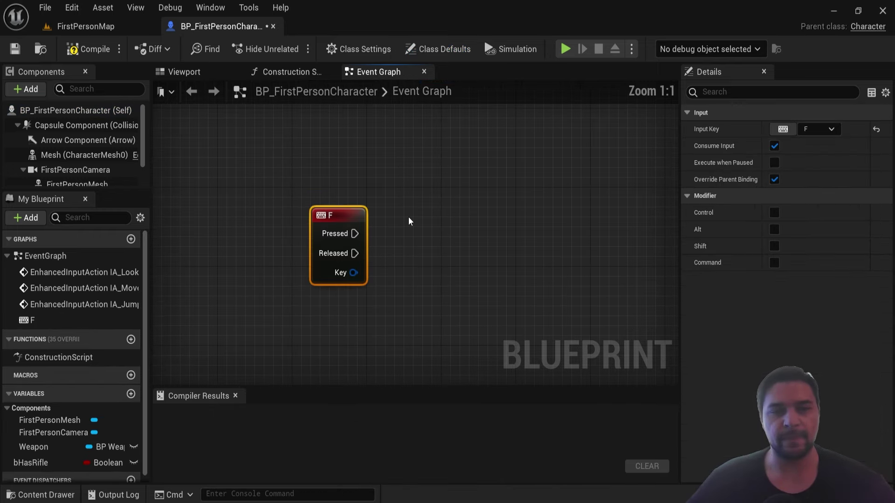
scroll(406, 219, "down", 4)
left_click(405, 222)
scroll(405, 221, "up", 4)
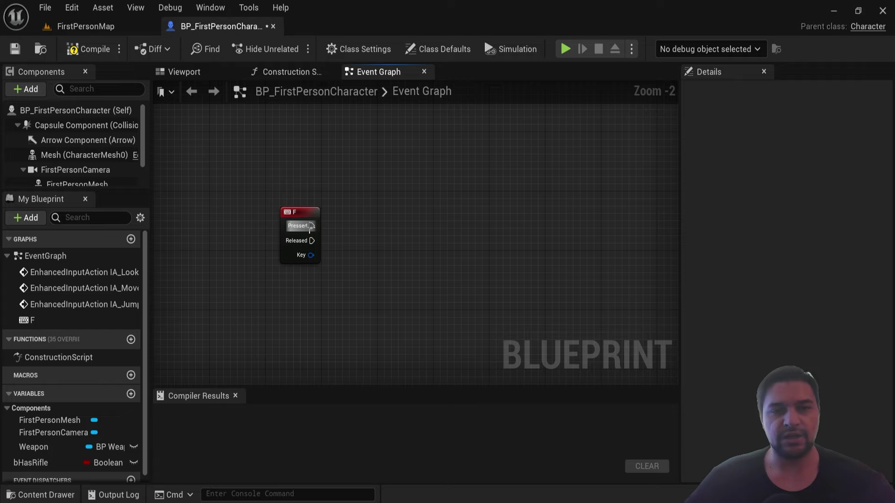
Connect a Line Trace By Channel node to the F event's Pressed output
left_click_drag(538, 227, 539, 227)
type("Li")
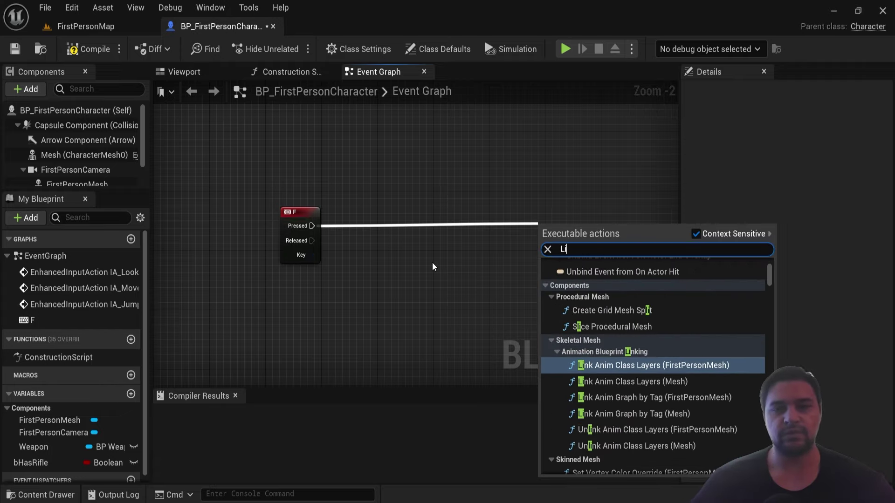
type("ne trace by")
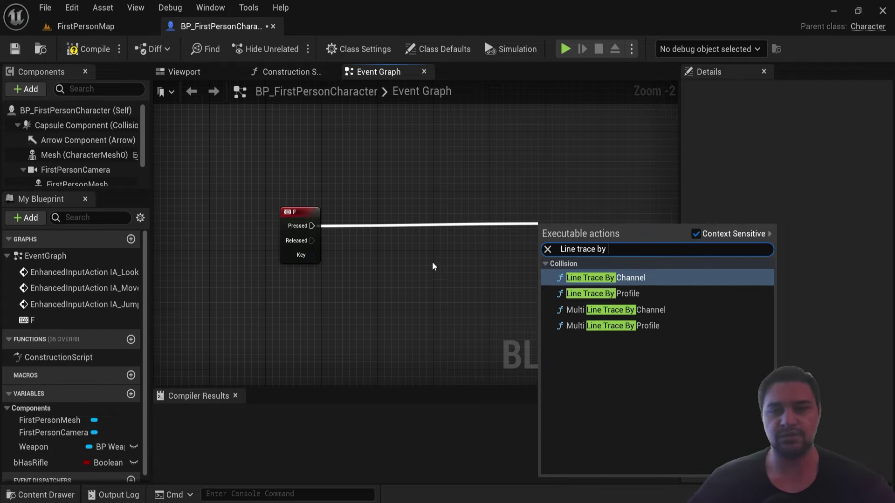
key("Return")
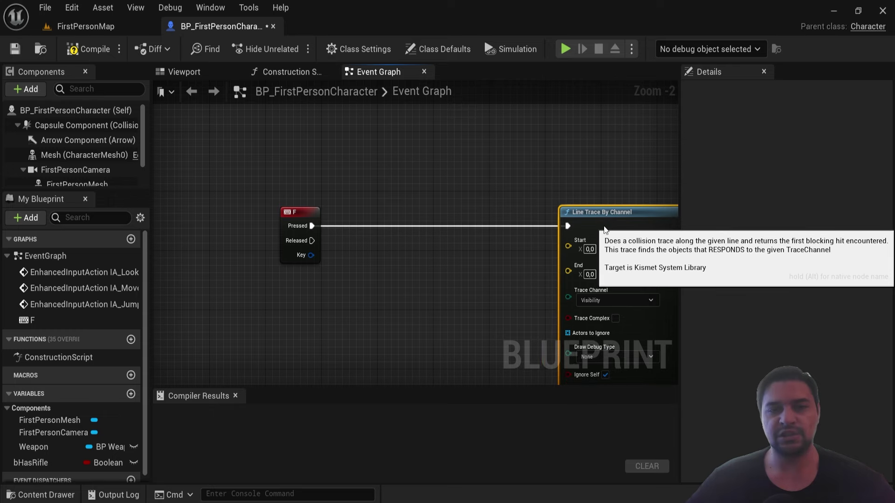
scroll(380, 264, "down", 2)
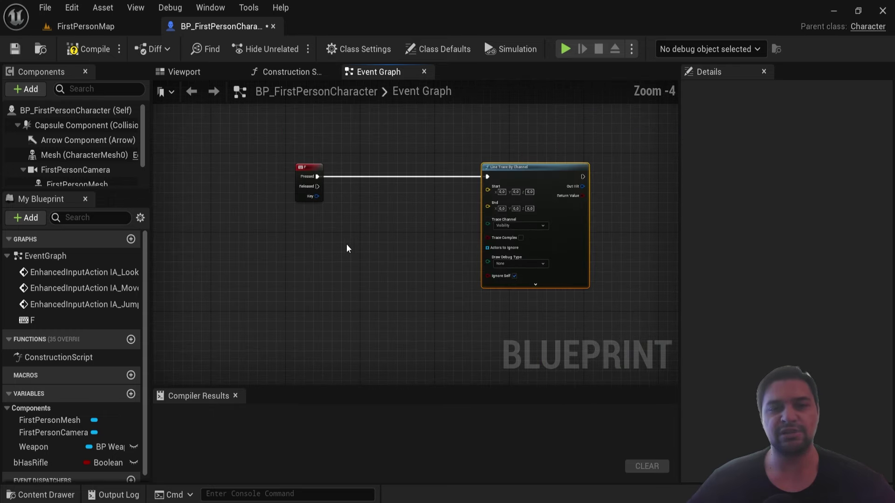
scroll(299, 238, "up", 1)
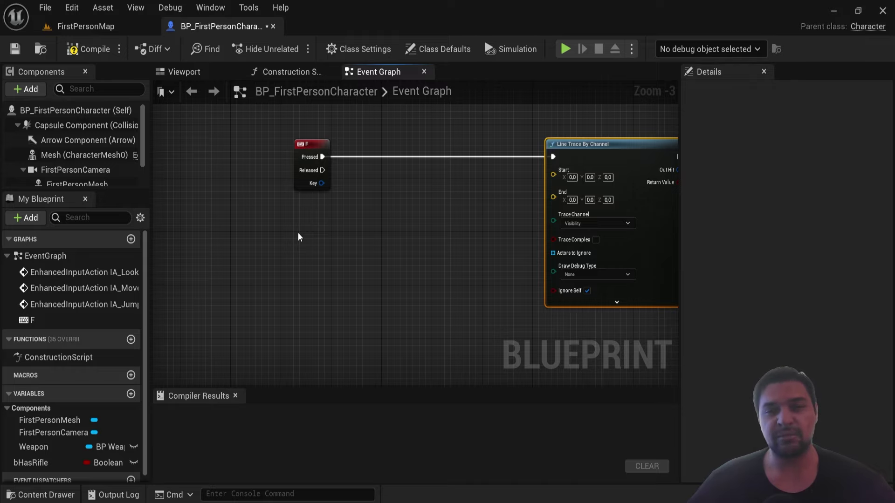
scroll(298, 236, "up", 1)
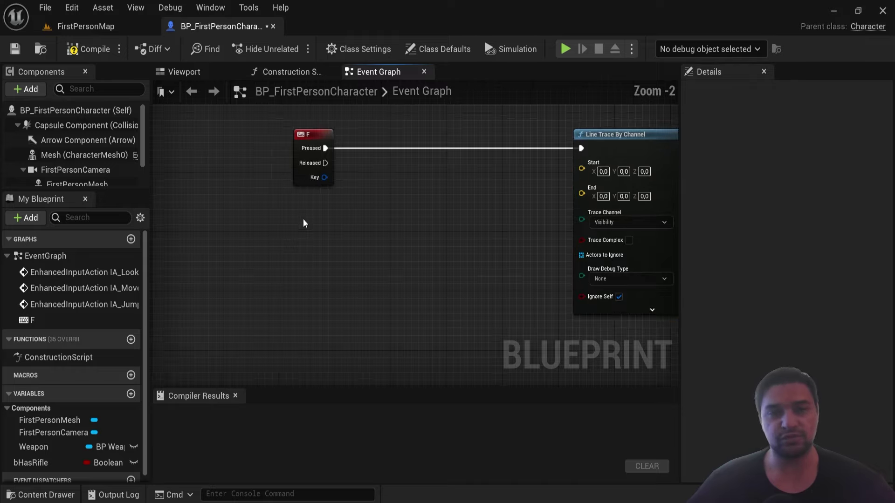
right_click(304, 221)
Add a FirstPersonCamera getter with a Get World Location node
left_click(254, 236)
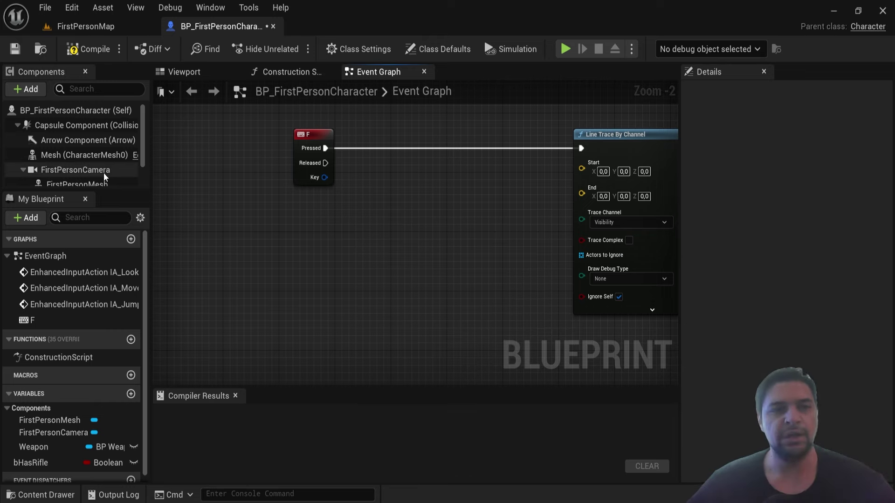
left_click_drag(75, 169, 292, 227)
scroll(292, 227, "up", 2)
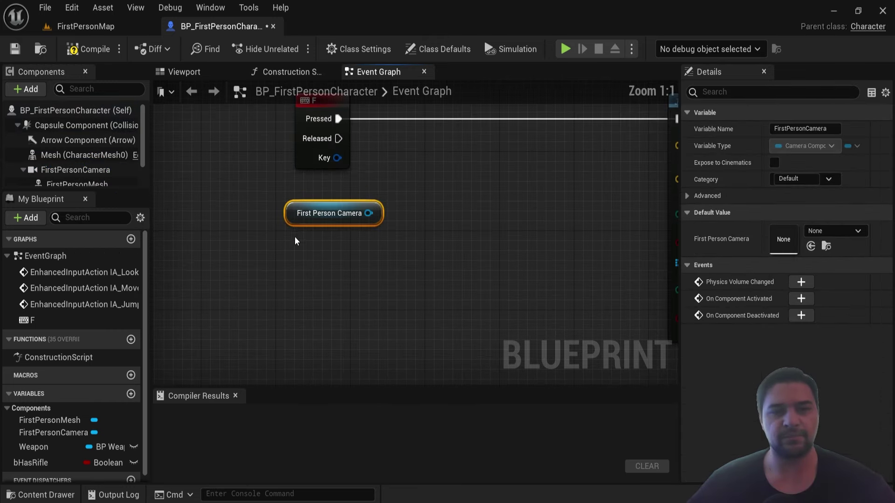
left_click_drag(373, 213, 337, 271)
type("Get world")
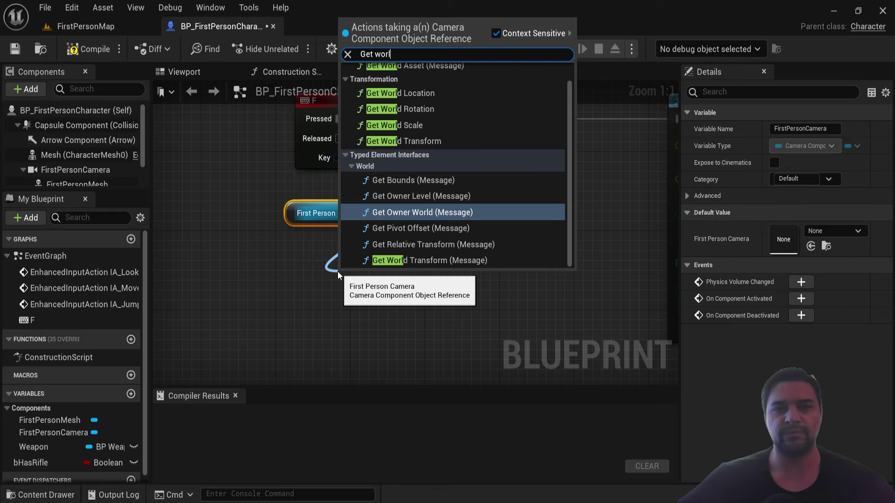
type(" lo")
key("Return")
right_click_drag(338, 271, 320, 240)
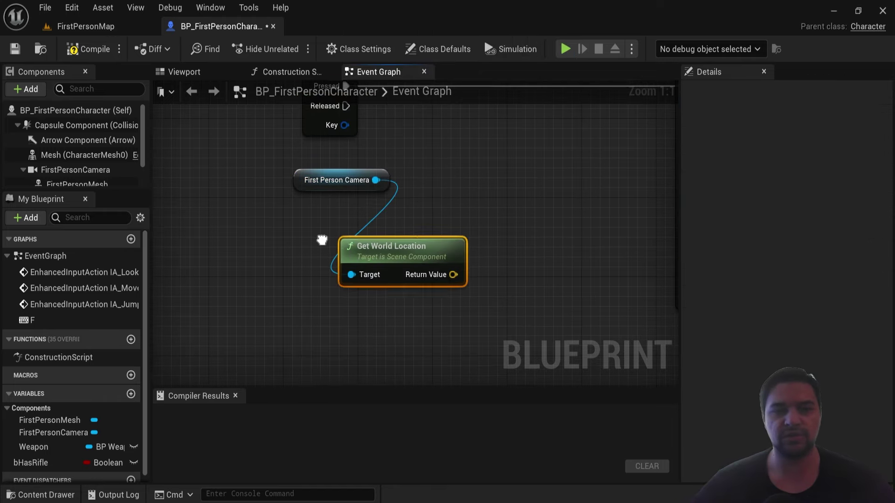
Add a Get World Rotation node from the camera below Get World Location
left_click_drag(368, 180, 308, 335)
type("Get ")
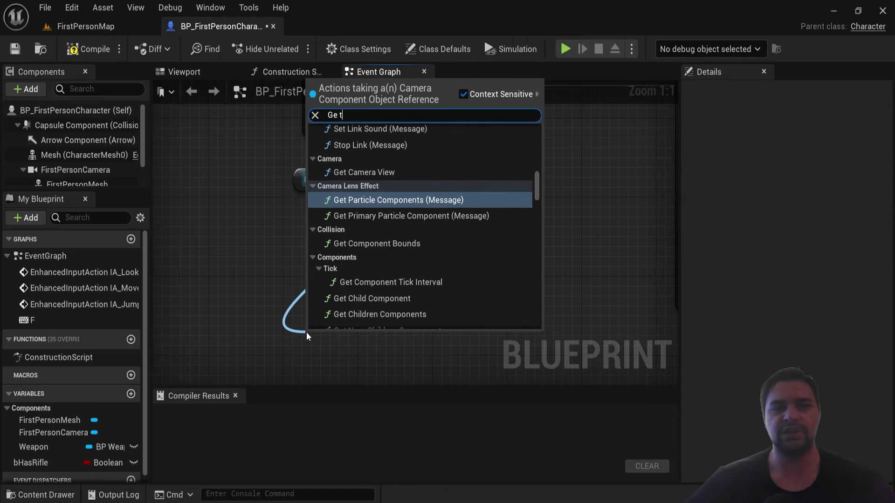
type("world rota")
key("Return")
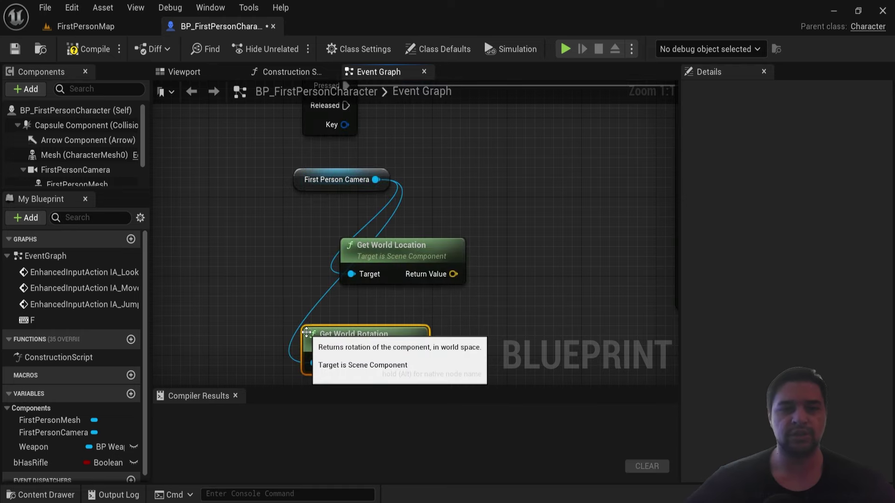
left_click_drag(317, 333, 354, 303)
right_click_drag(459, 364, 432, 271)
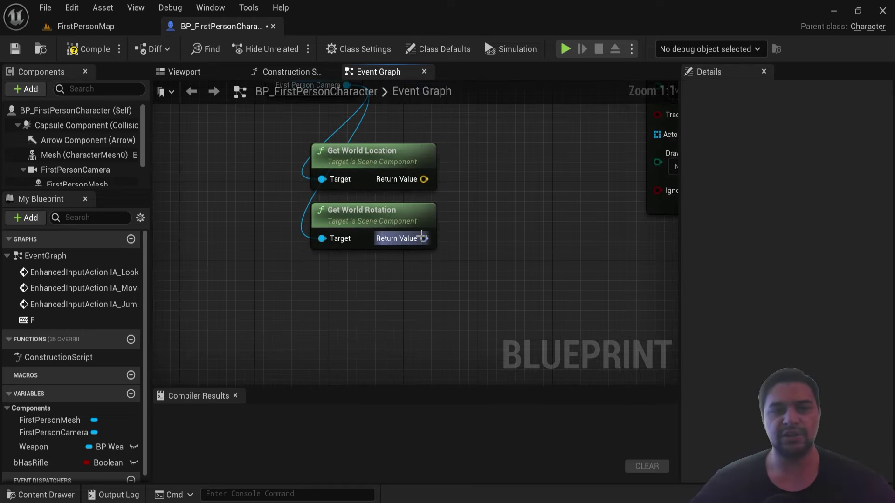
Add a Get Forward Vector node from the camera's world rotation
left_click_drag(426, 239, 365, 297)
type("*")
key("BackSpace")
type("g")
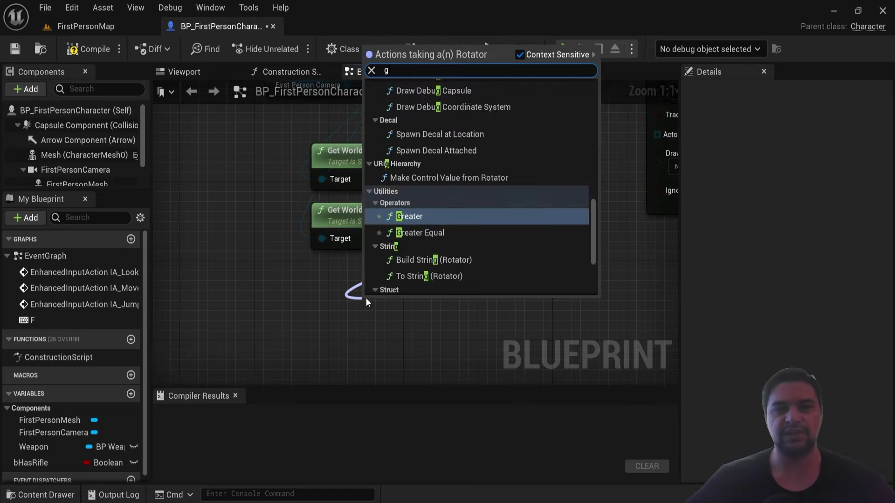
type("et forward")
key("Return")
left_click_drag(366, 298, 338, 299)
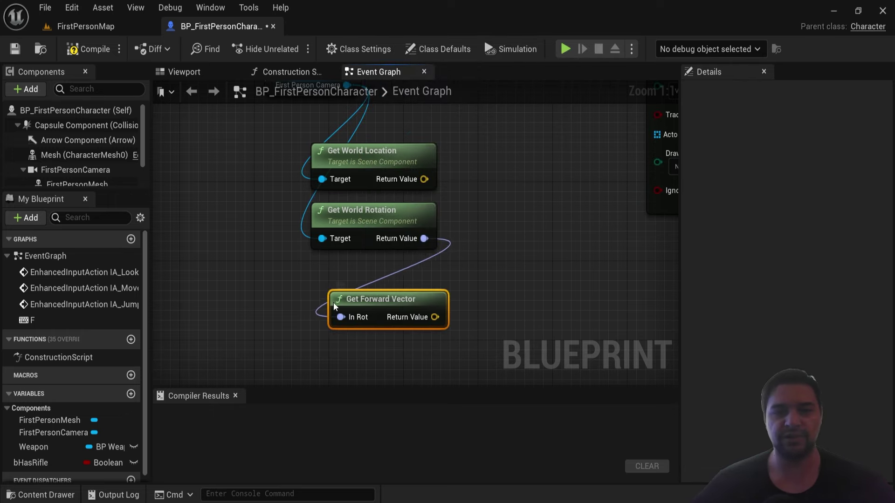
Wire the camera's world location into the line trace's Start
scroll(422, 324, "down", 2)
right_click_drag(421, 200, 346, 252)
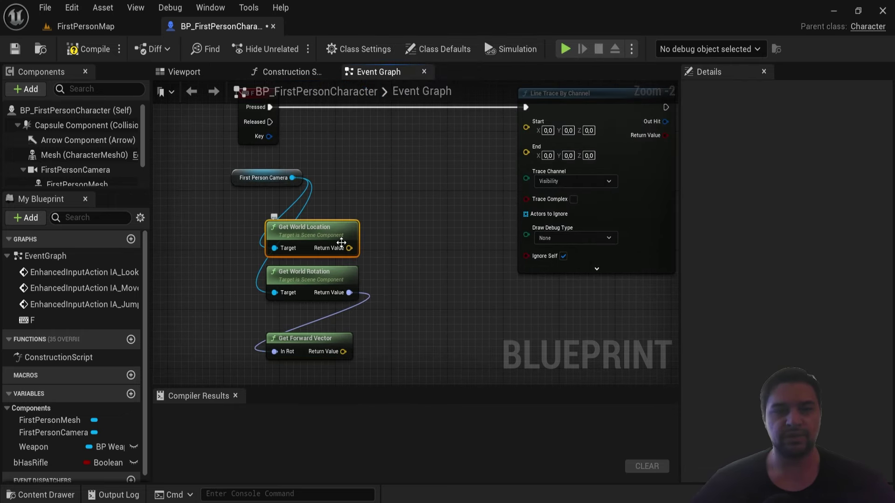
left_click_drag(350, 248, 526, 127)
right_click_drag(379, 305, 398, 252)
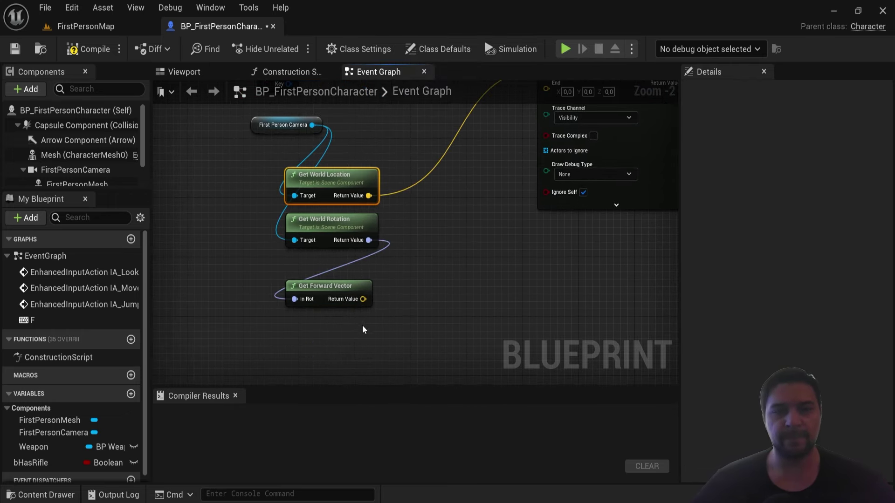
Multiply the forward vector by a single float for the 300-unit trace length
left_click_drag(363, 300, 389, 338)
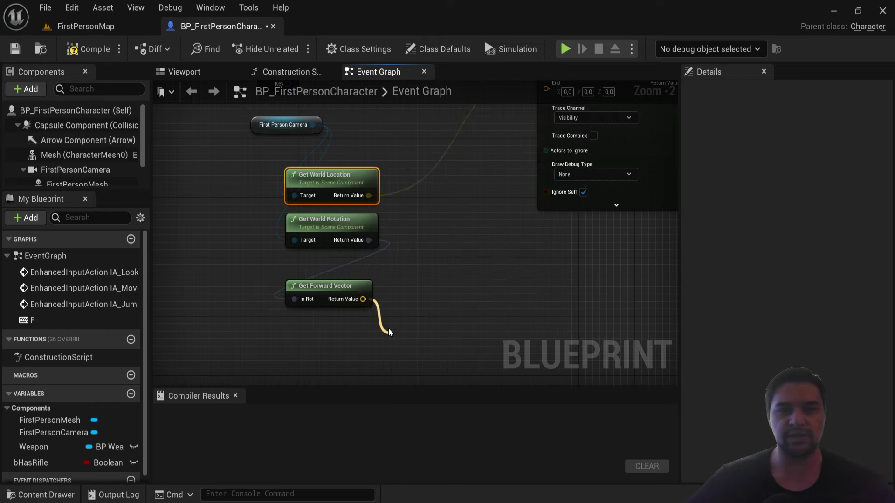
scroll(389, 332, "up", 2)
right_click_drag(432, 345, 439, 232)
right_click(432, 252)
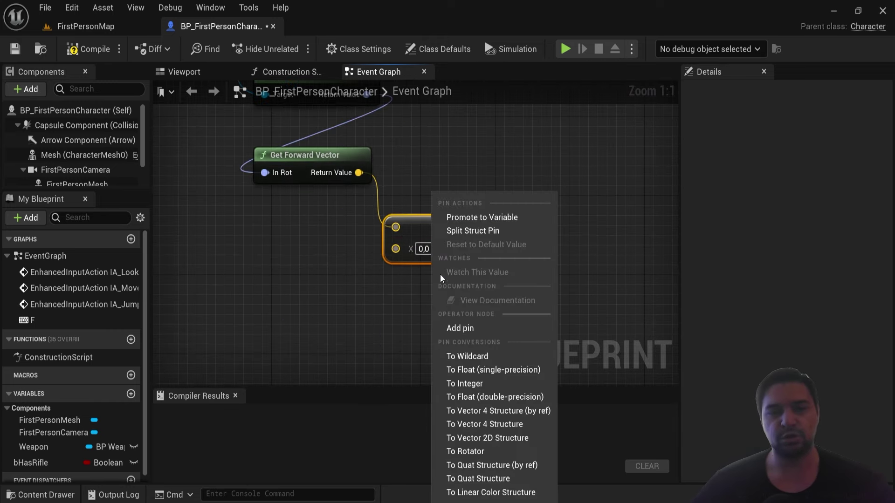
left_click(460, 371)
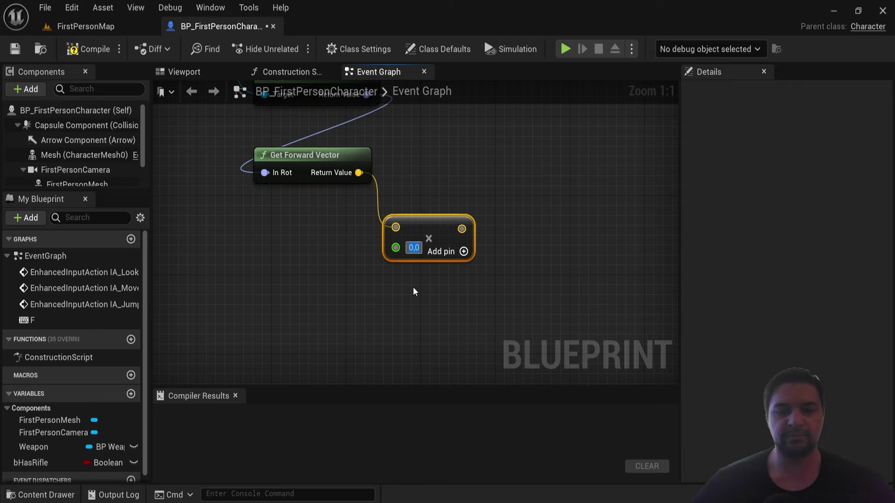
left_click(418, 248)
type("300")
scroll(414, 291, "down", 3)
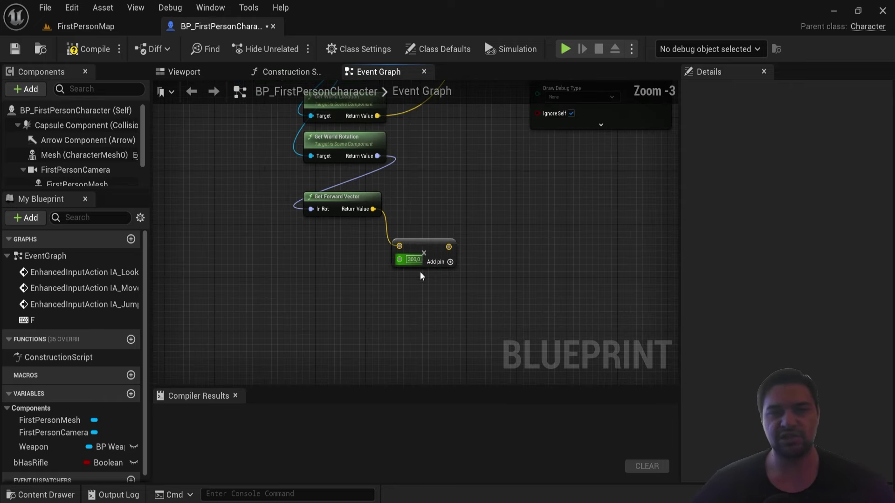
scroll(353, 232, "down", 2)
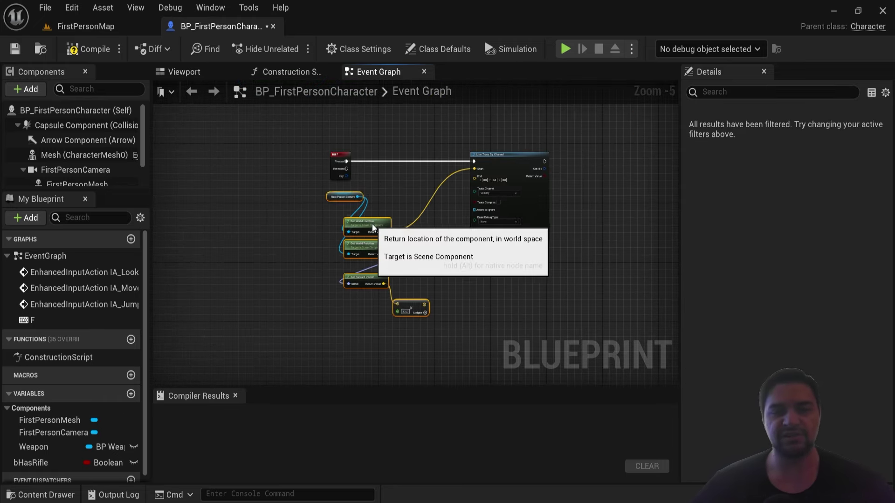
scroll(388, 233, "up", 2)
scroll(387, 233, "up", 1)
right_click_drag(387, 234, 355, 247)
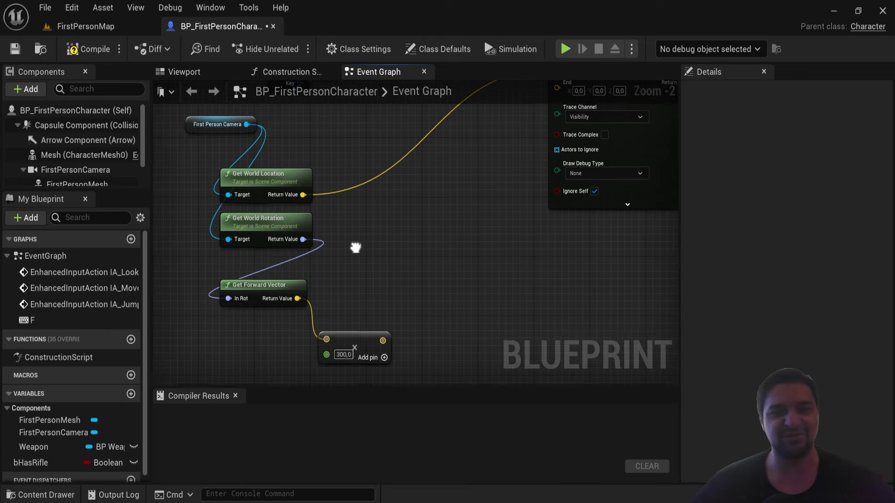
left_click(315, 342)
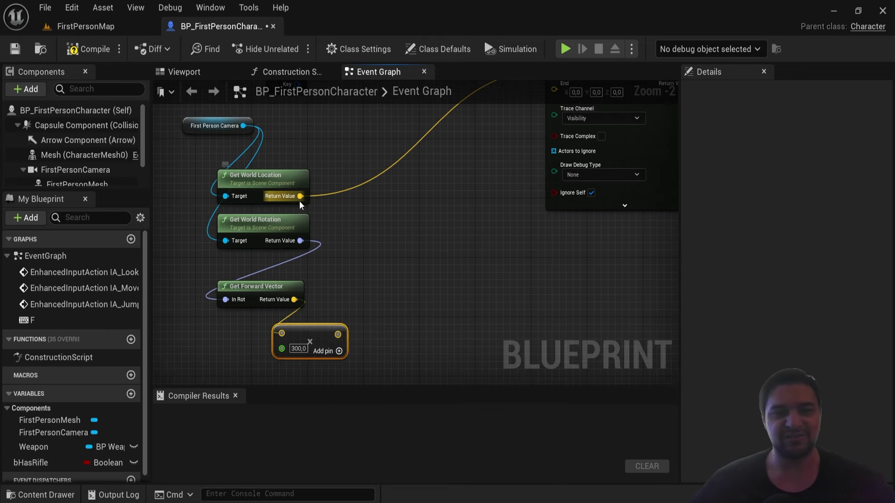
Add the scaled forward vector to the world location and wire the sum to the trace's End
left_click_drag(300, 196, 428, 248)
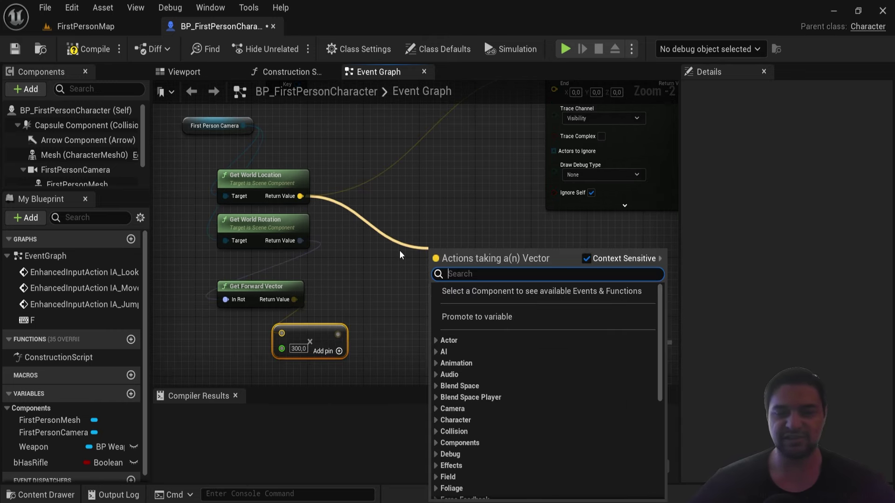
type("+")
key("Return")
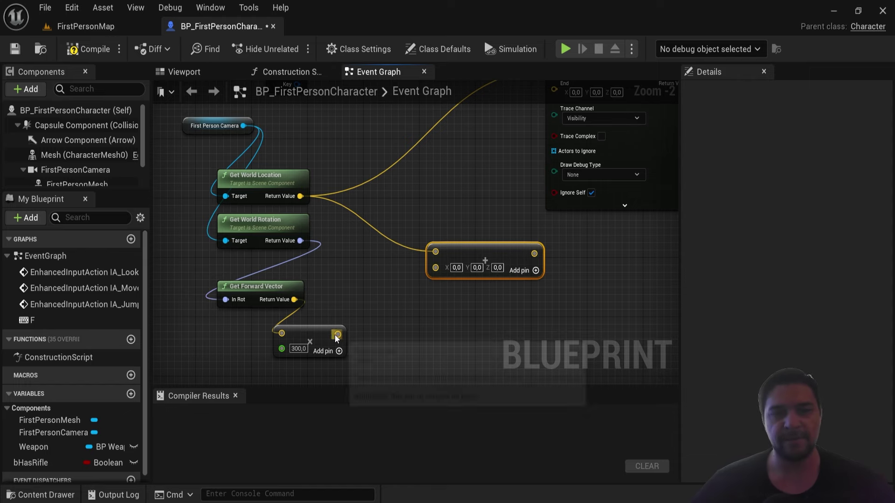
left_click_drag(337, 334, 435, 268)
mouse_move(535, 253)
left_mouse_down()
mouse_move(463, 192)
mouse_move(497, 135)
left_mouse_up()
scroll(497, 134, "up", 2)
Set Draw Debug Type to For Duration and compile the character blueprint
left_click(464, 227)
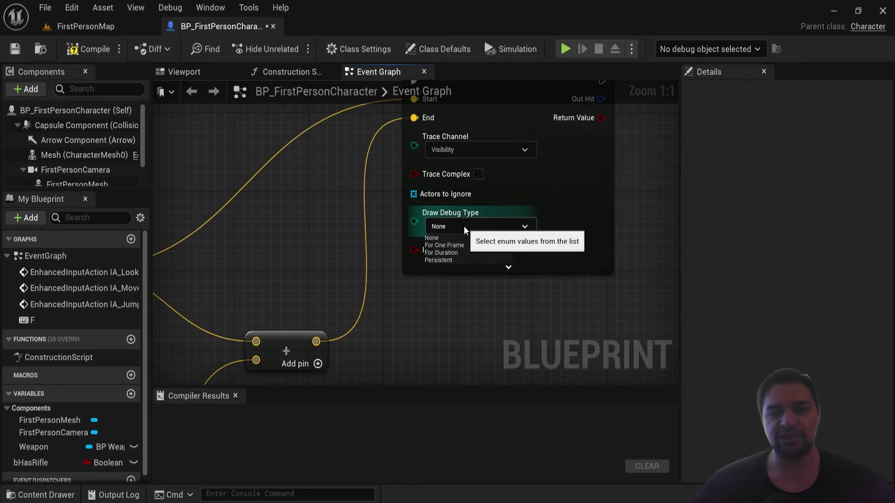
left_click(456, 253)
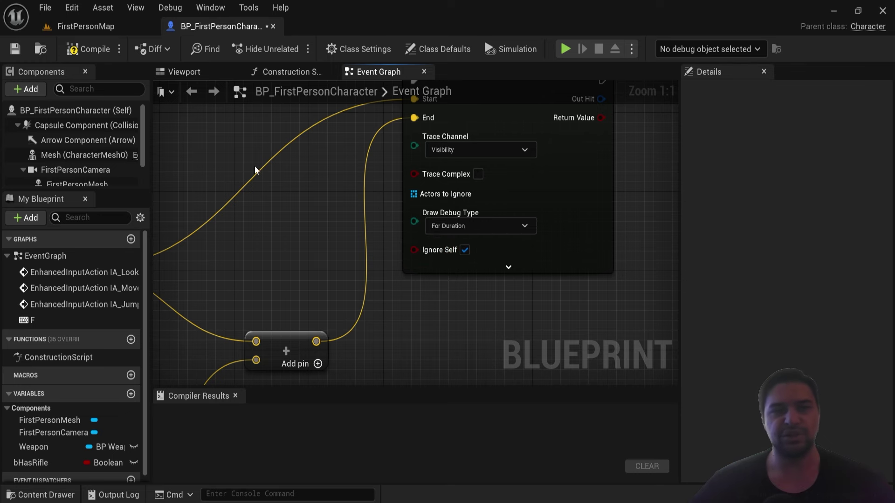
left_click(95, 49)
Play FirstPersonMap, walk to the door lock watching the red debug traces, then stop
left_click(86, 26)
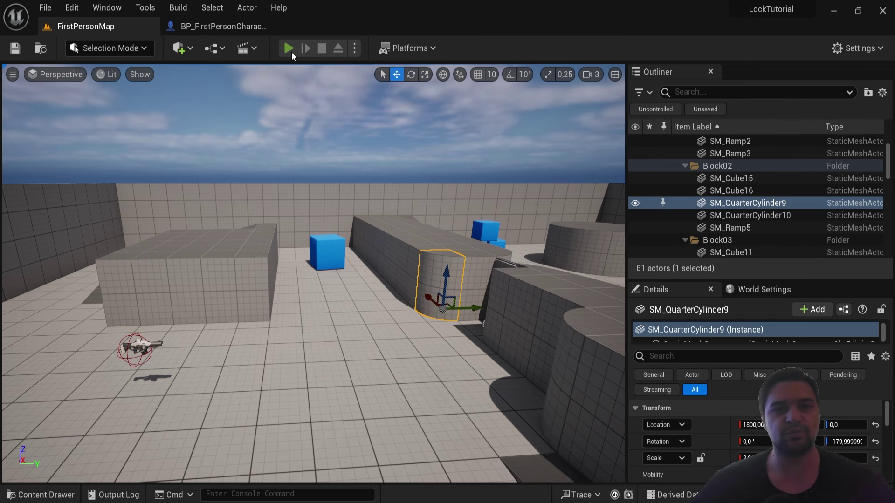
key("alt+p")
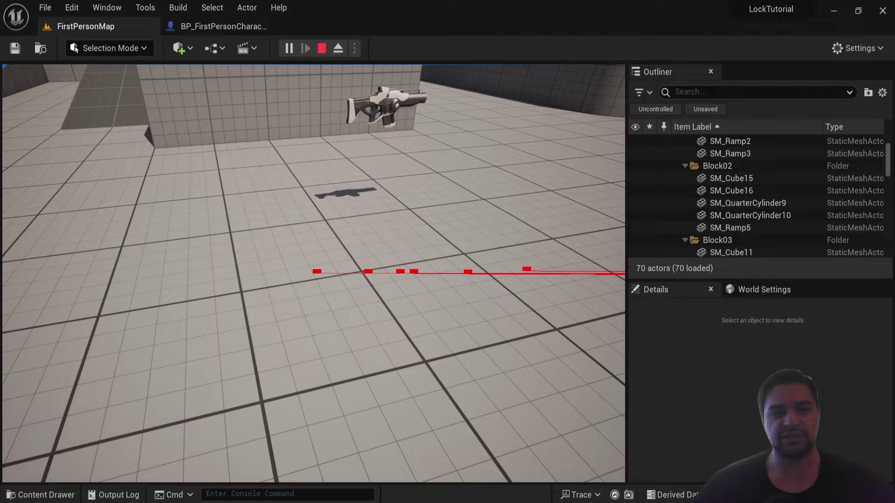
key("w")
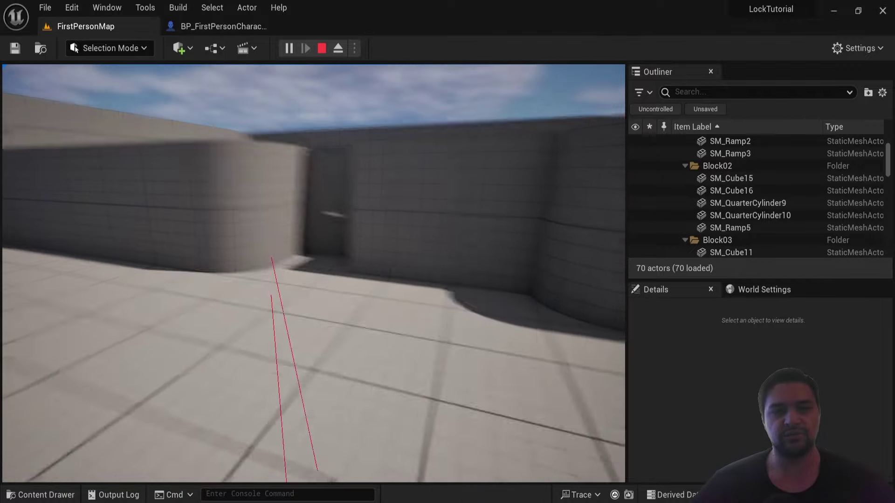
key("w")
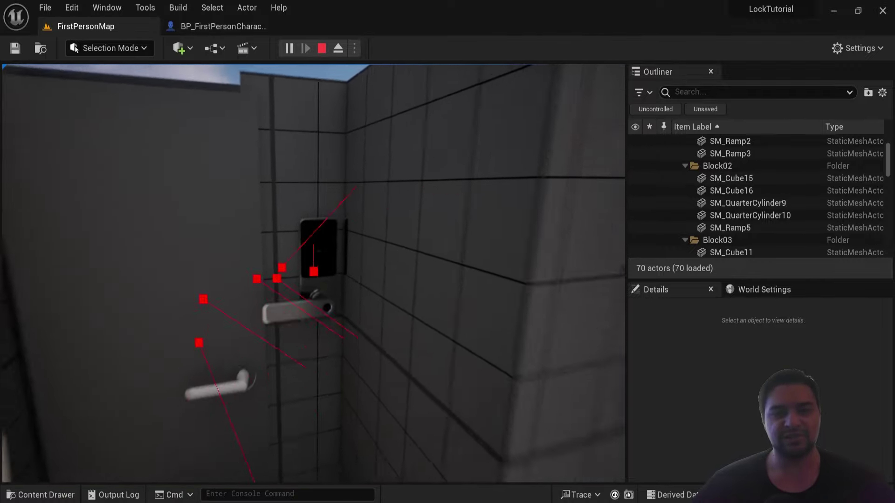
key("s")
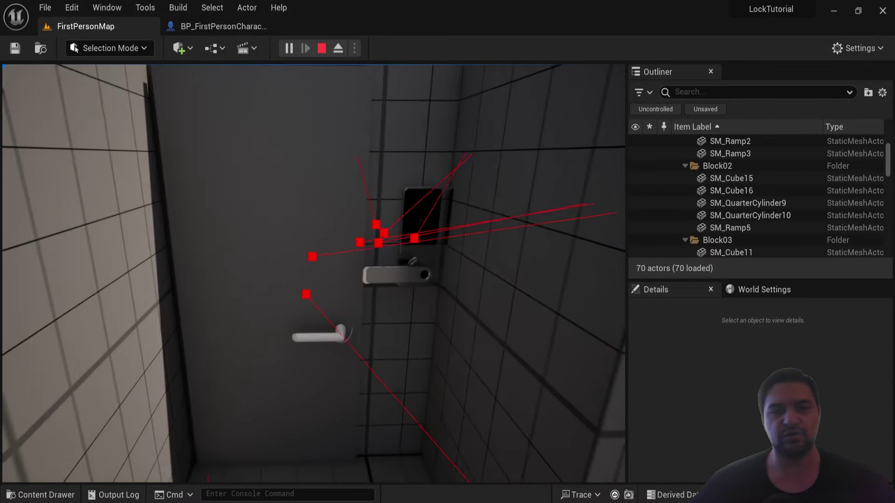
key("Escape")
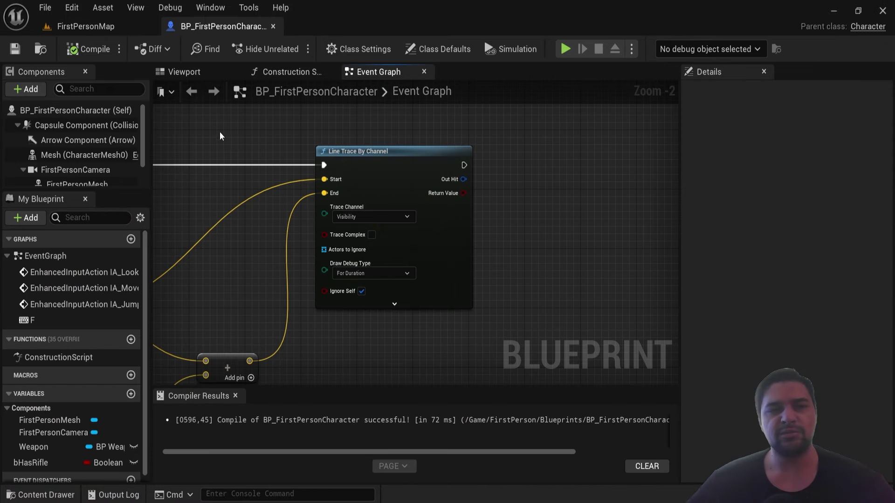
Open BP_Lock from the Lock folder and look over its viewport and graph
key("ctrl+space")
scroll(58, 443, "down", 3)
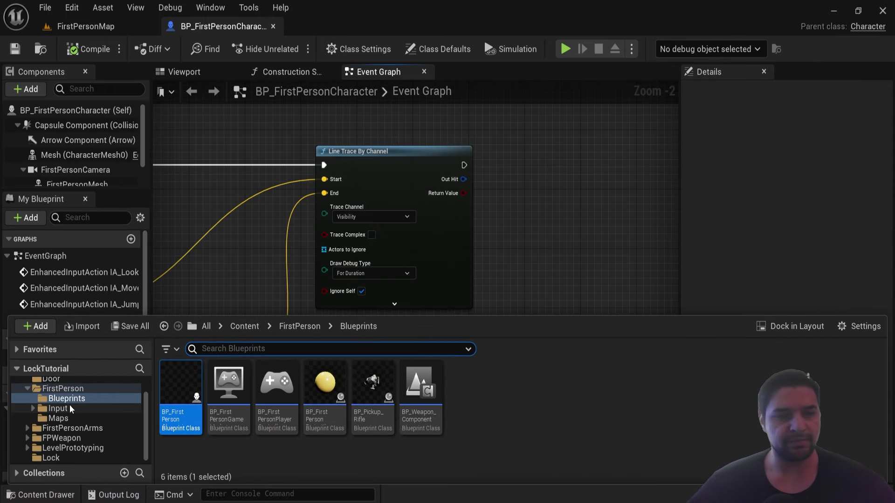
left_click(54, 459)
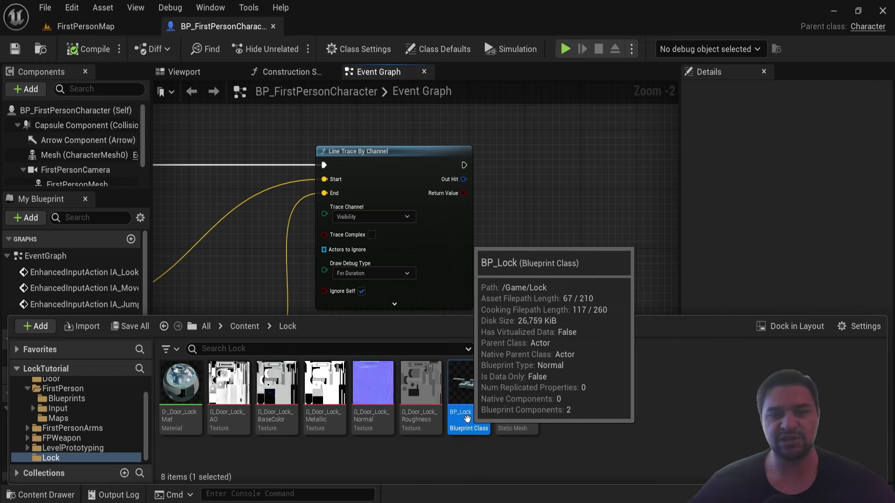
double_click(468, 405)
scroll(208, 189, "up", 1)
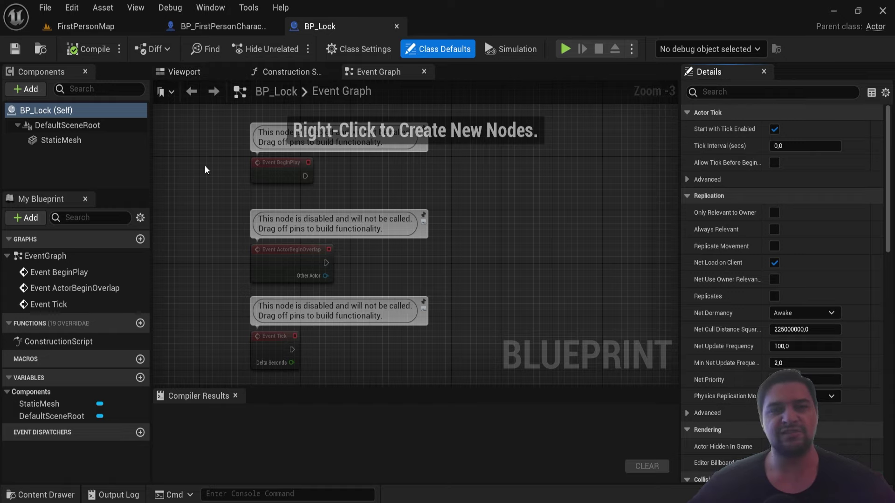
left_click(184, 72)
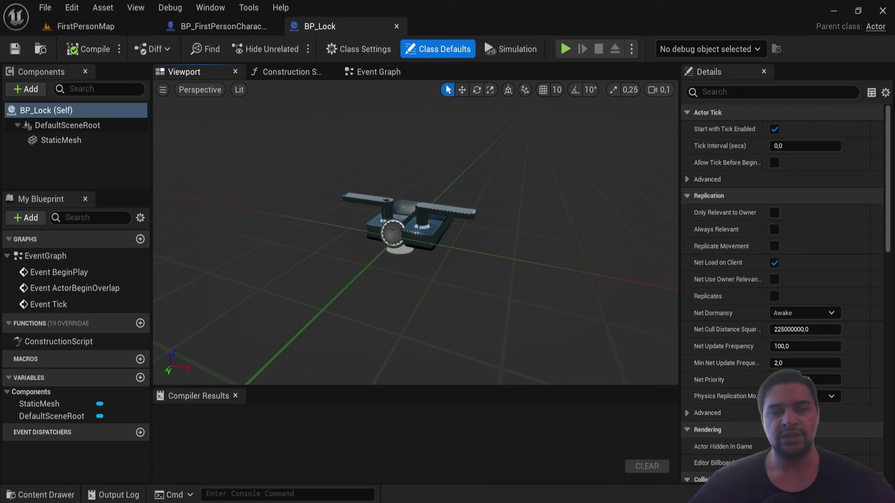
left_click(379, 73)
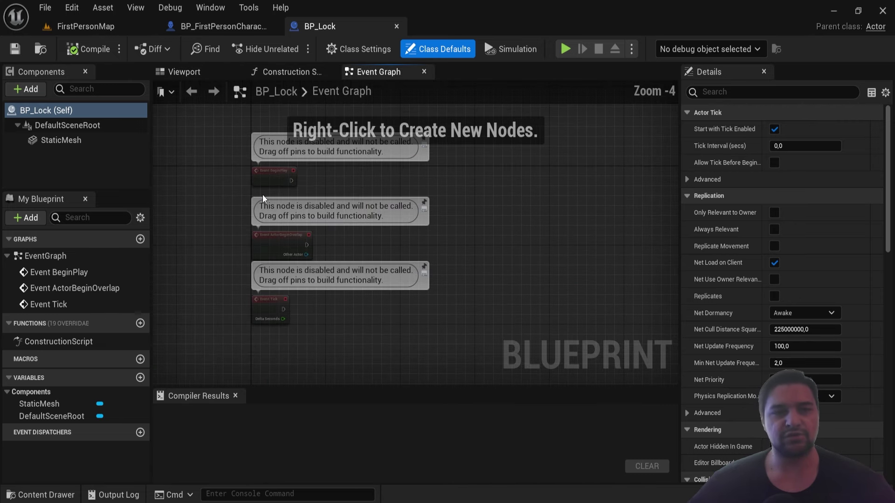
scroll(313, 196, "up", 1)
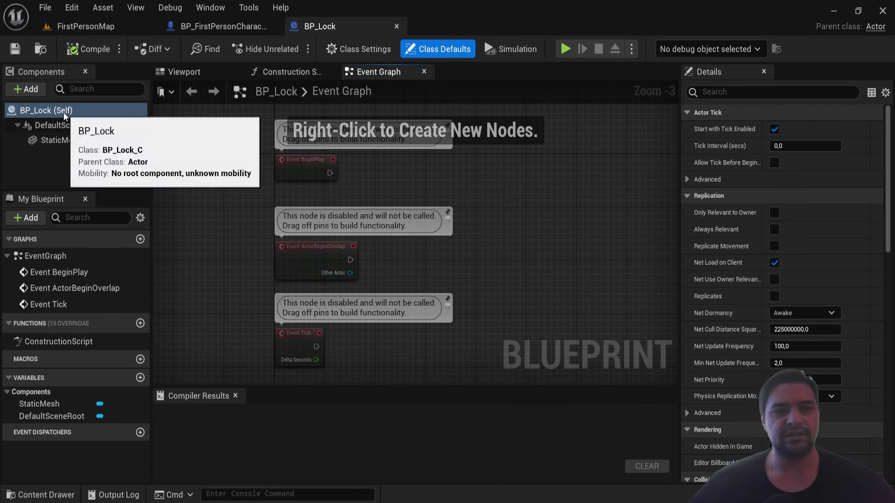
Add the actor tag 'Lock' under Tags in BP_Lock's details and compile
left_click(746, 91)
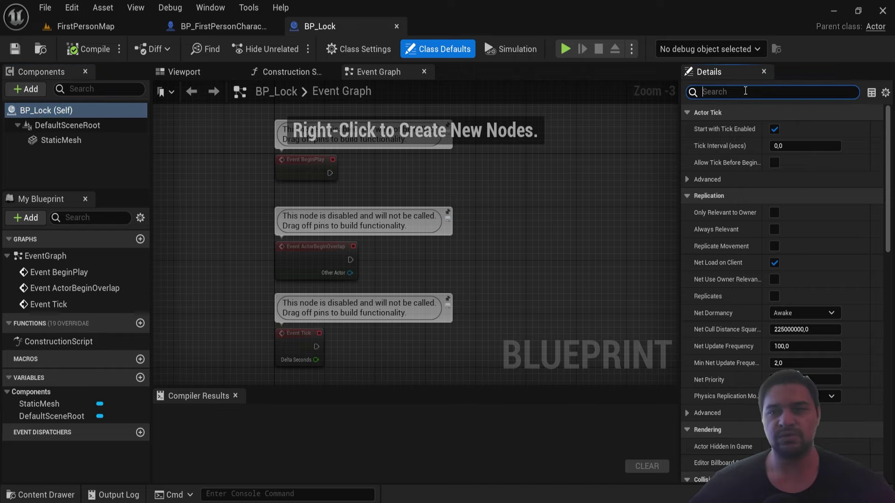
type("tag")
left_click_drag(681, 187, 463, 182)
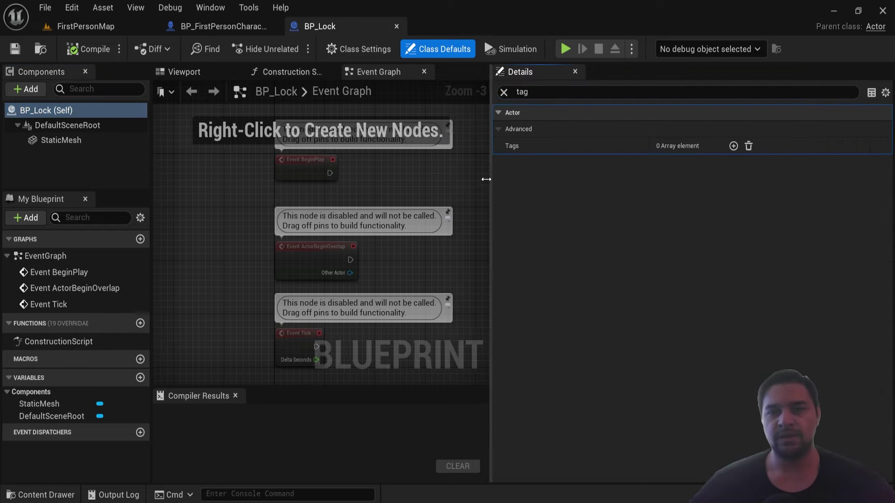
left_click(716, 146)
type("Lock")
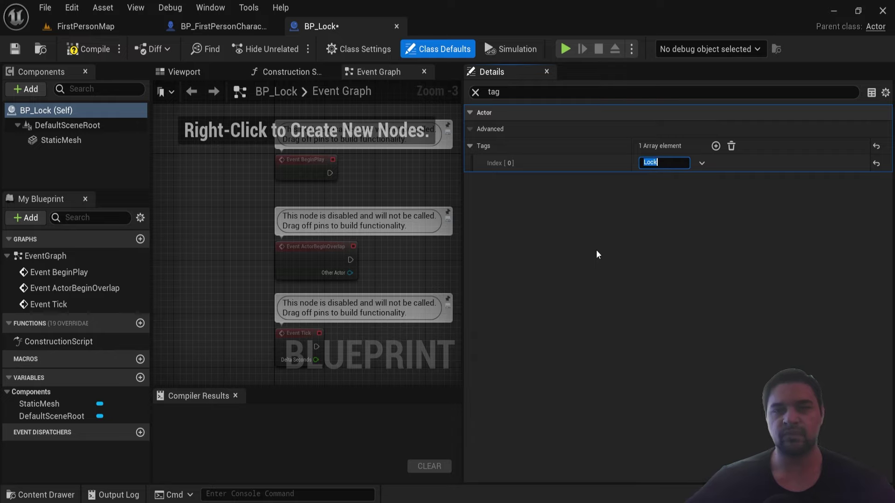
left_click_drag(463, 213, 513, 223)
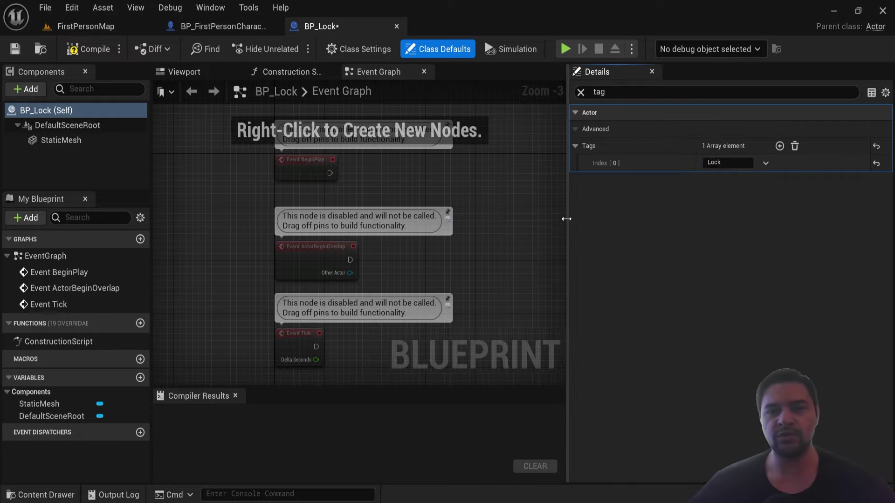
key("ctrl+s")
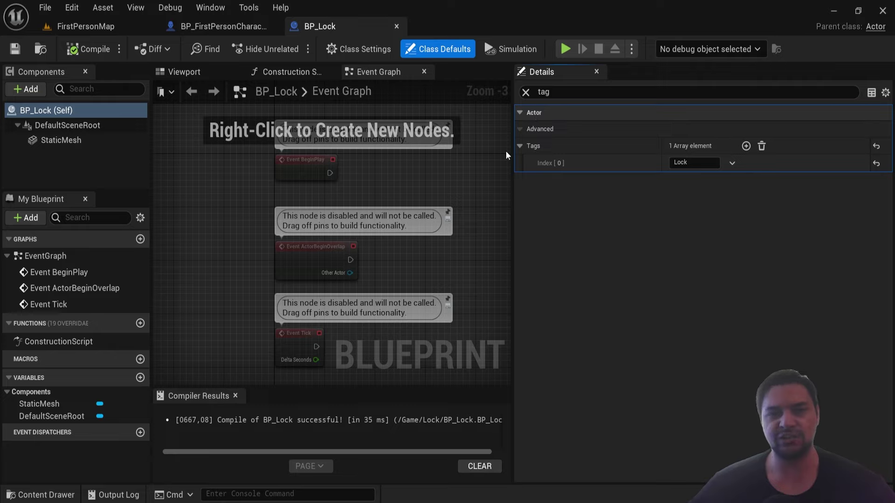
In BP_FirstPersonCharacter, add a Break Hit Result from the line trace's Out Hit and expand its outputs
left_click(221, 26)
mouse_move(477, 199)
right_mouse_down()
mouse_move(380, 230)
mouse_move(320, 211)
right_mouse_up()
scroll(380, 229, "up", 1)
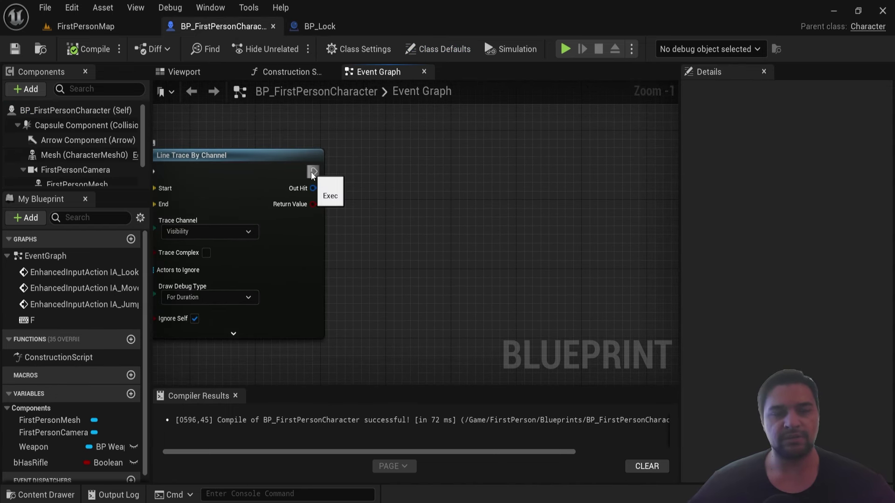
left_click_drag(313, 188, 428, 254)
type("break")
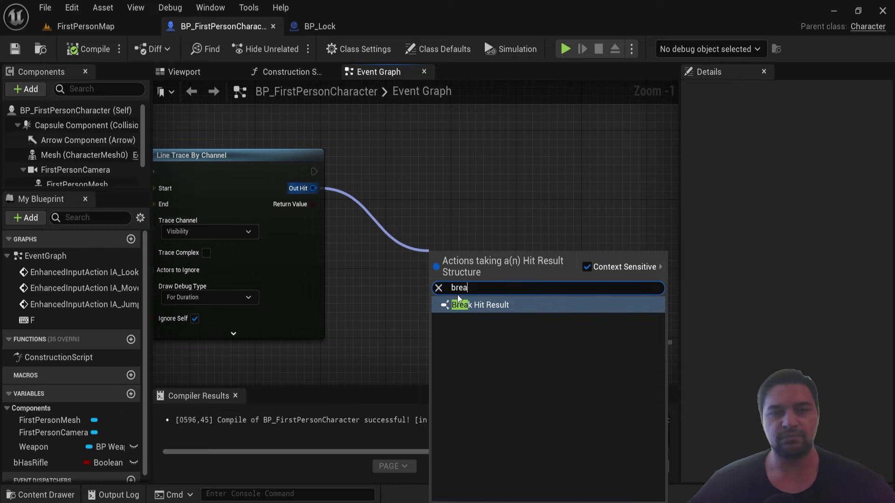
key("Return")
left_click(468, 301)
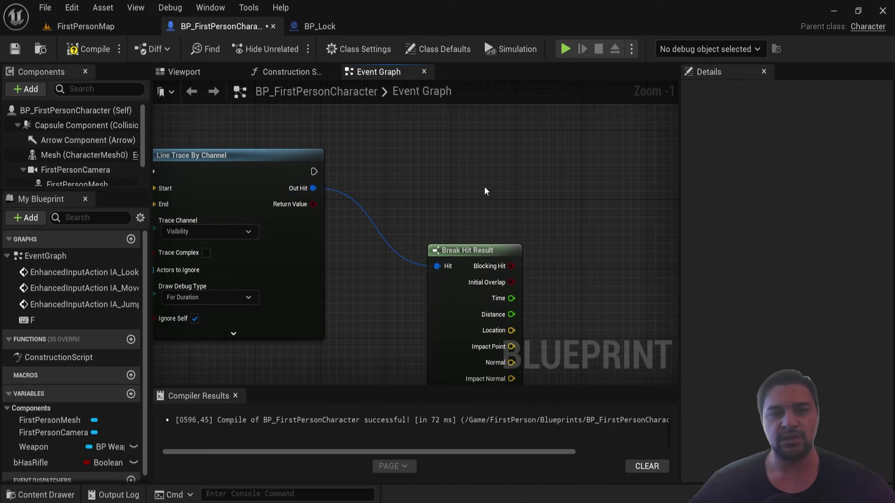
Add a Branch driven by the line trace's execution and Return Value
left_click(516, 173)
left_click_drag(551, 184, 553, 172)
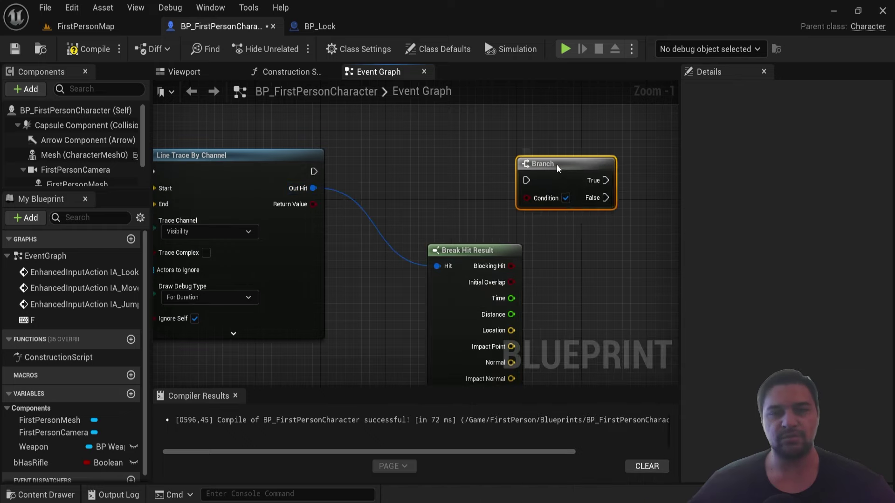
mouse_move(314, 172)
left_mouse_down()
mouse_move(522, 180)
mouse_move(550, 156)
left_mouse_up()
left_click_drag(313, 204, 523, 188)
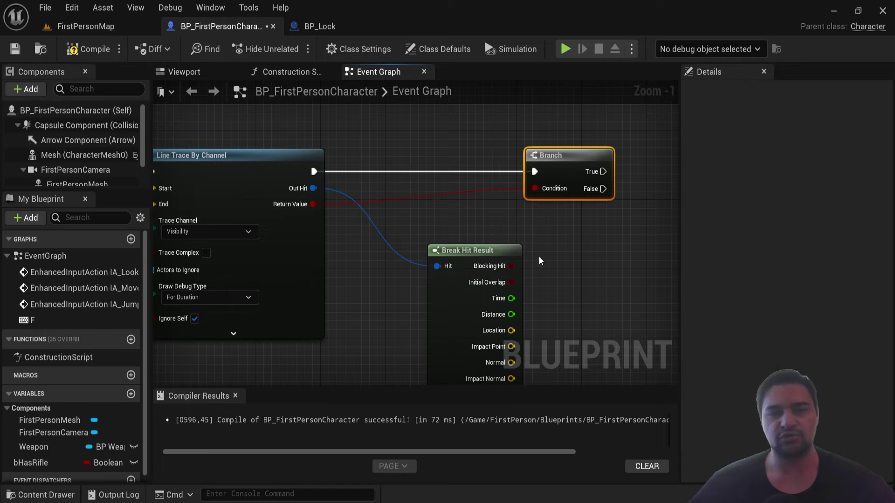
Check the Hit Actor with an Actor Has Tag node set to tag 'Lock'
scroll(523, 188, "down", 2)
scroll(427, 298, "up", 1)
scroll(393, 296, "up", 1)
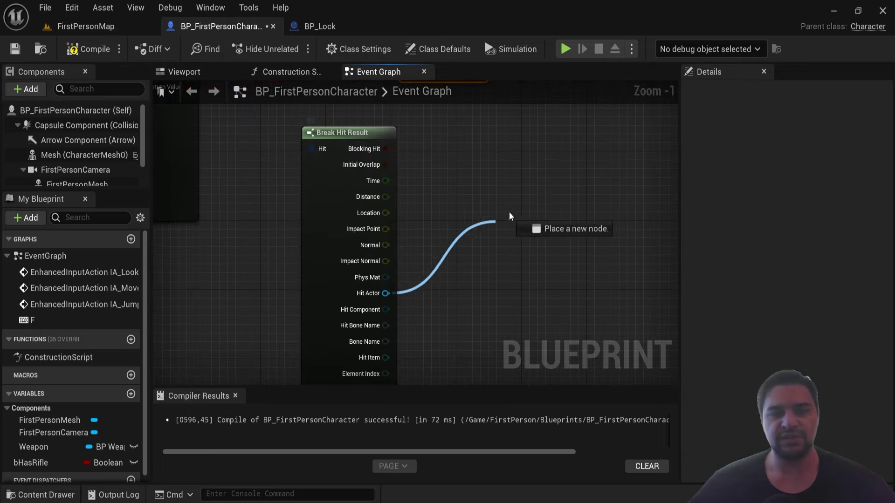
left_click_drag(386, 293, 530, 188)
type("actor has tag")
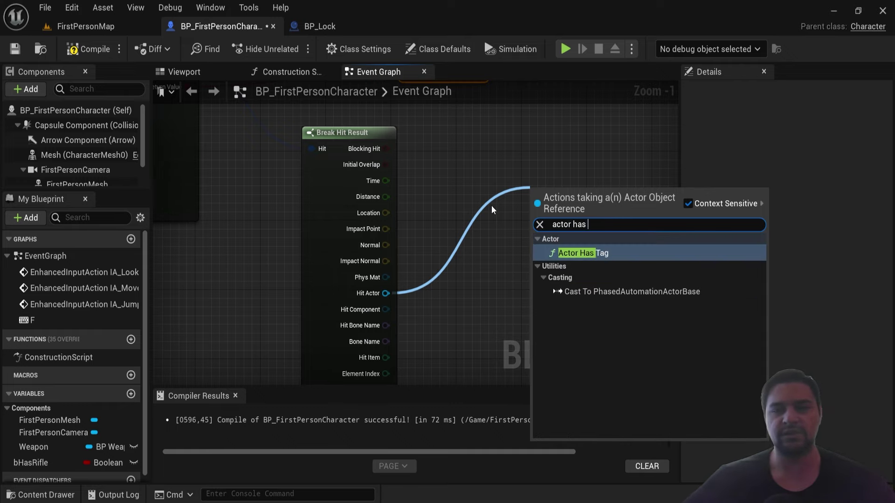
left_click(609, 256)
scroll(568, 269, "up", 1)
right_click_drag(568, 269, 459, 259)
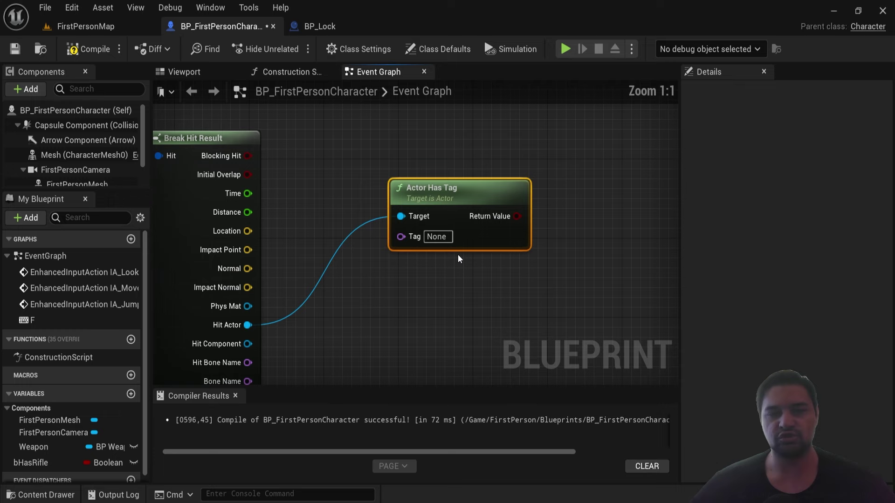
left_click(440, 237)
type("Lock")
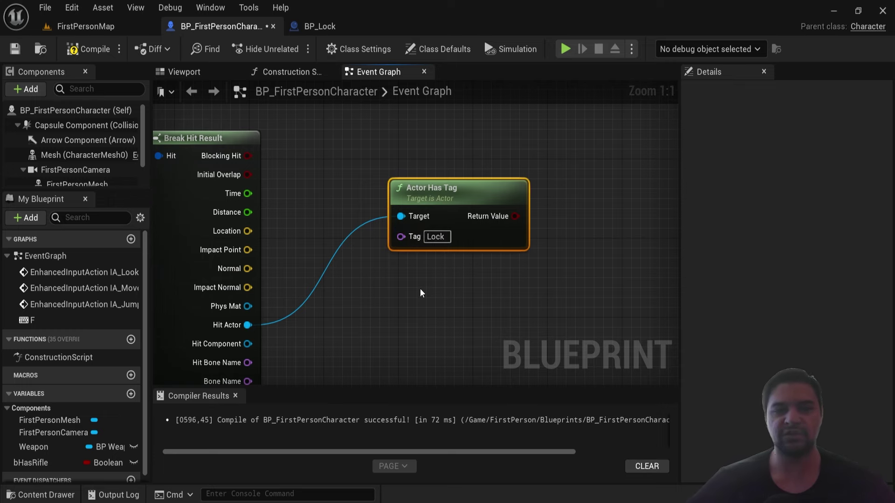
left_click(420, 293)
Add a second Branch off the first Branch's True, conditioned on Actor Has Tag's result
scroll(421, 293, "down", 5)
scroll(459, 199, "up", 2)
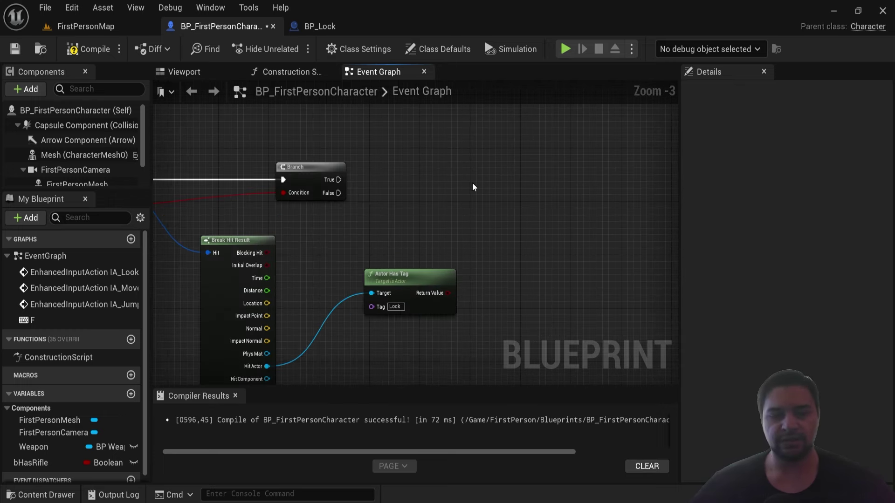
left_click(480, 169)
scroll(430, 180, "up", 1)
left_click_drag(328, 180, 499, 194)
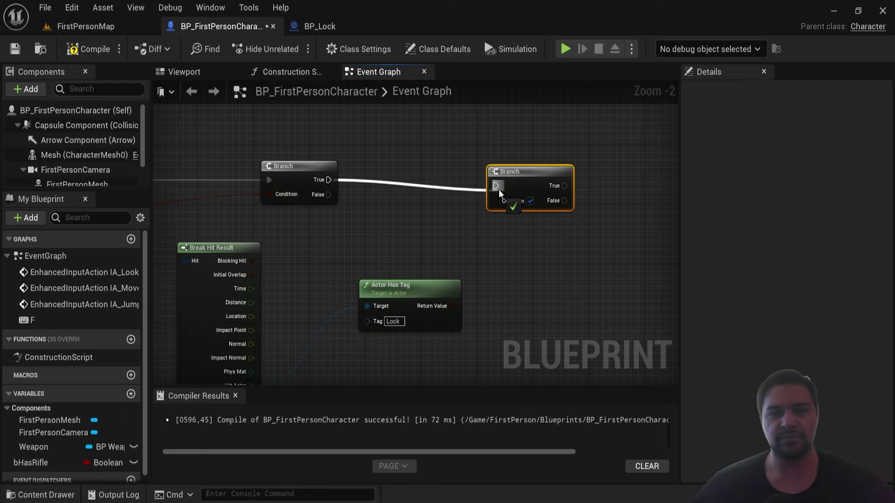
left_click_drag(452, 306, 508, 201)
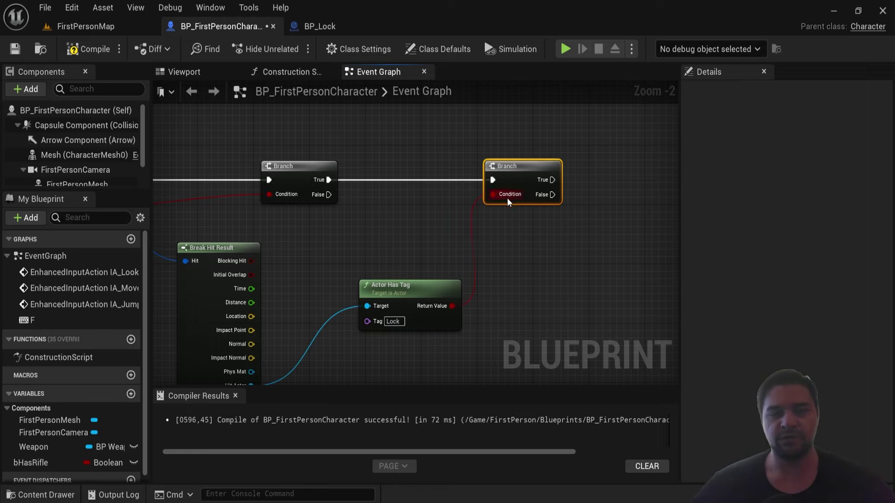
Attach a Print String node to the second Branch's True output
right_click_drag(508, 201, 382, 204)
left_click_drag(426, 182, 535, 182)
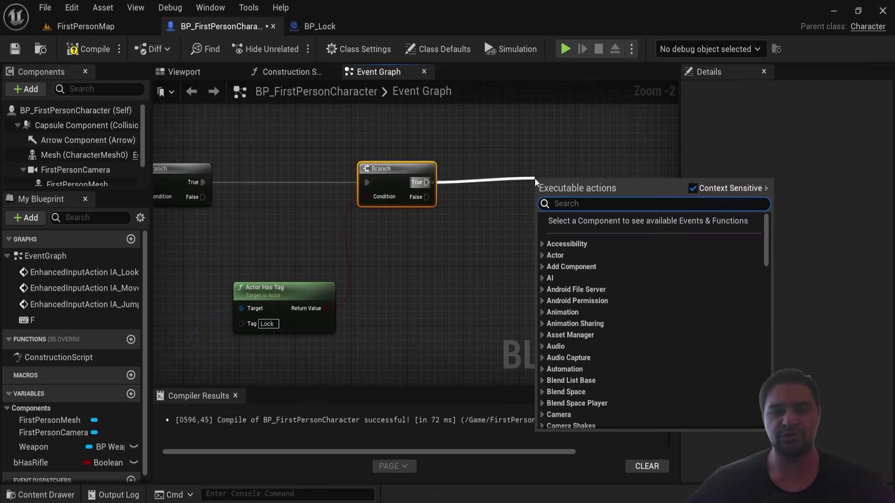
type("print stri")
key("Return")
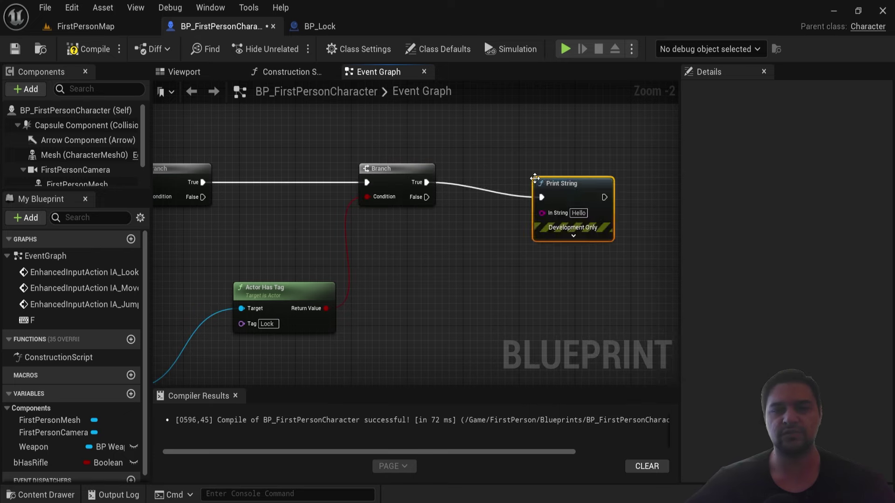
left_click_drag(534, 179, 535, 163)
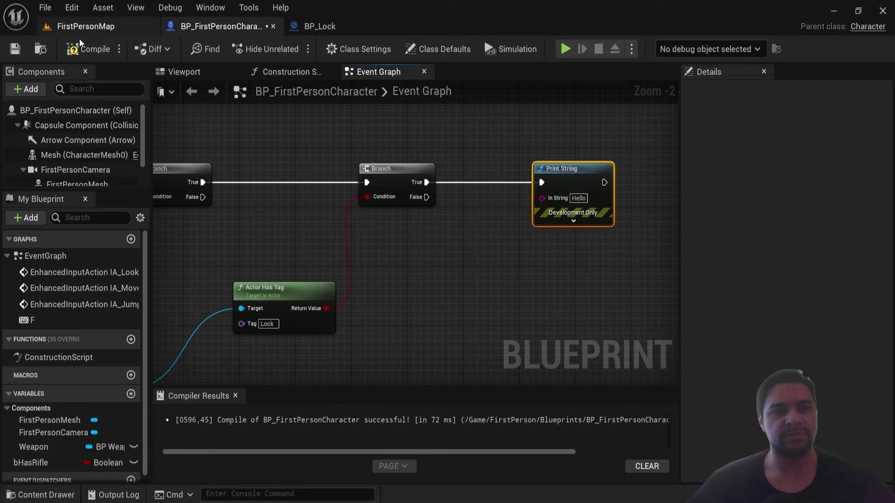
Play the level and walk the character up to the door lock to trigger the trace
left_click(83, 26)
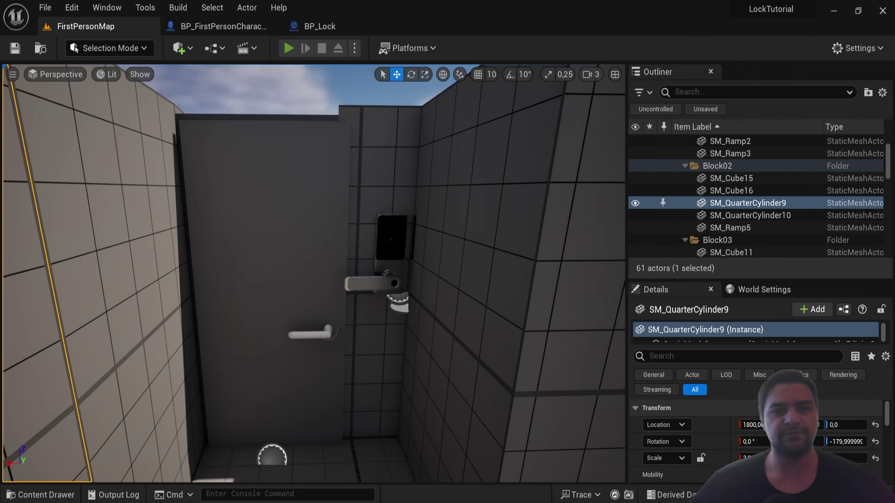
left_click(289, 48)
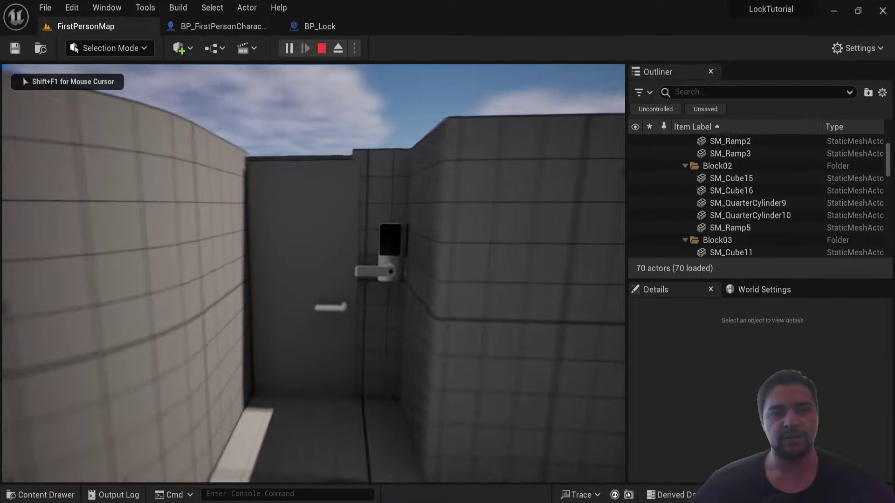
key("e")
key("e")
key("e")
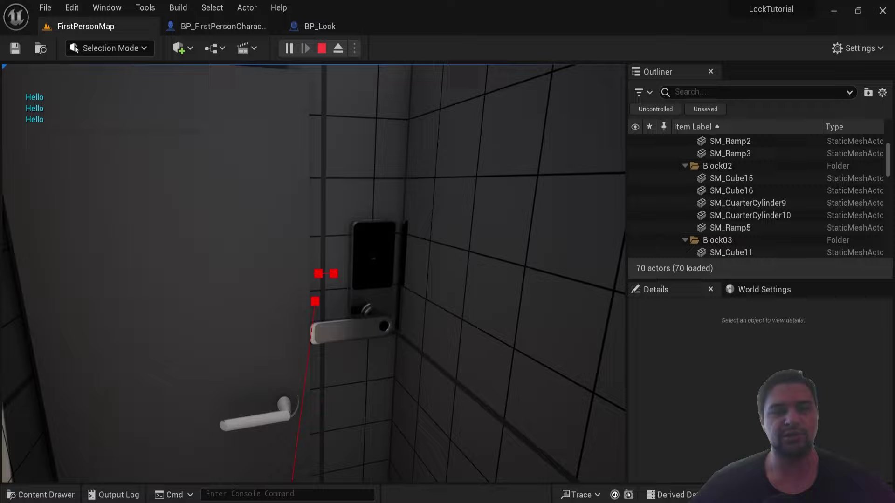
key("d")
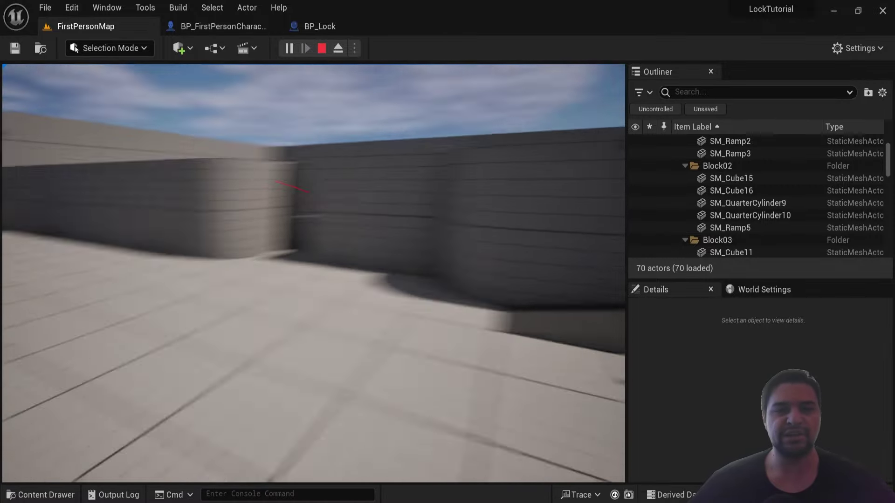
Stop the play session, fly the view over the arena, and return to BP_Lock
key("Escape")
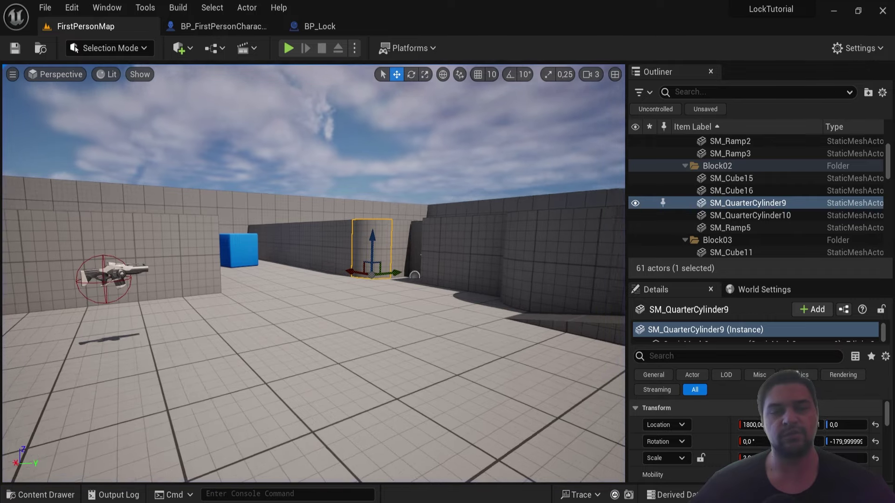
right_click_drag(290, 425, 290, 426)
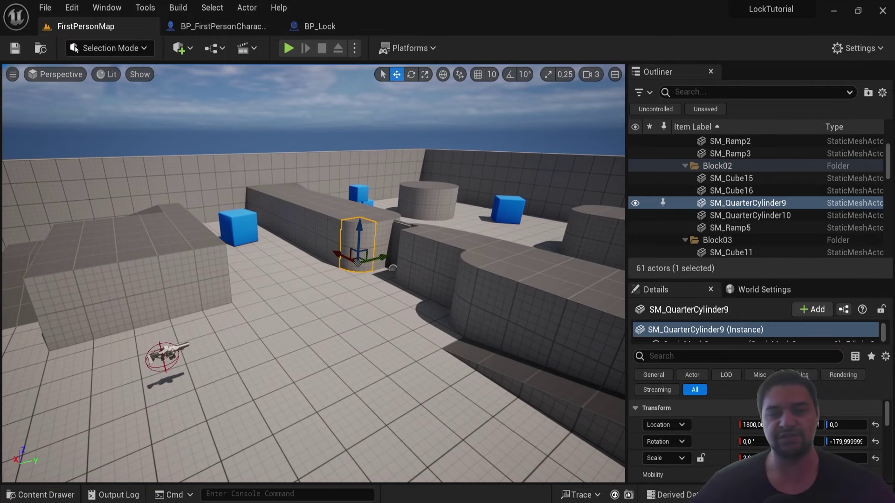
left_click(320, 26)
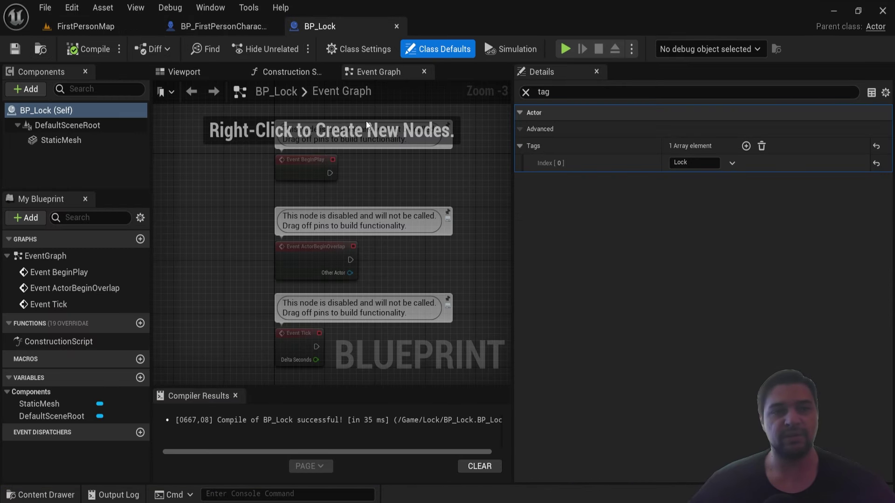
Close BP_Lock and show the top-level Content folder in the content drawer
left_click(396, 26)
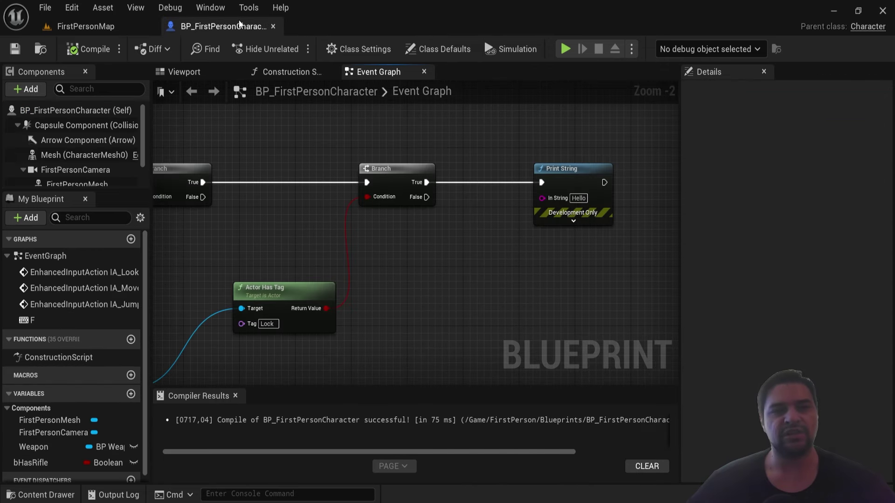
key("ctrl+space")
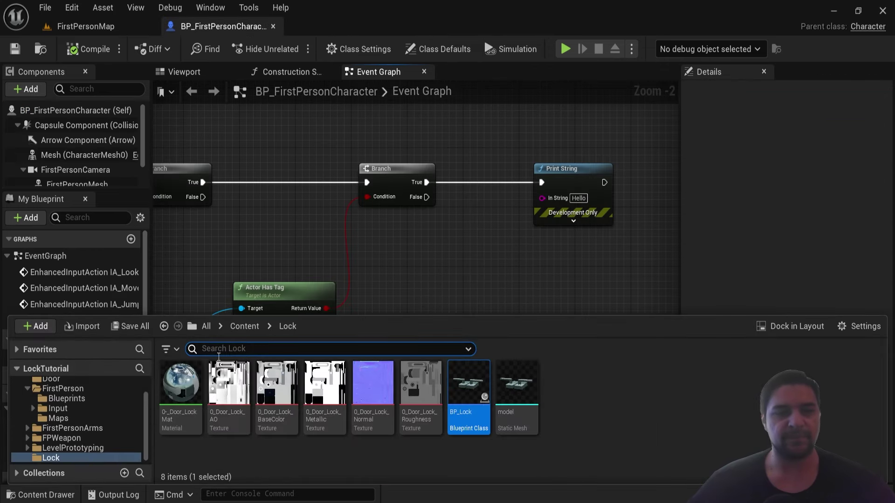
scroll(70, 420, "up", 1)
left_click(51, 394)
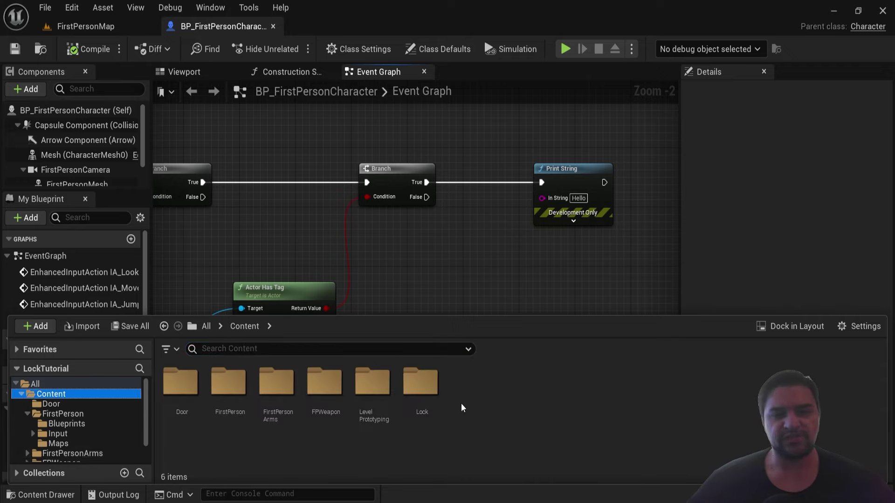
Create a User Widget blueprint named WBP_LockPad in Content
right_click(453, 400)
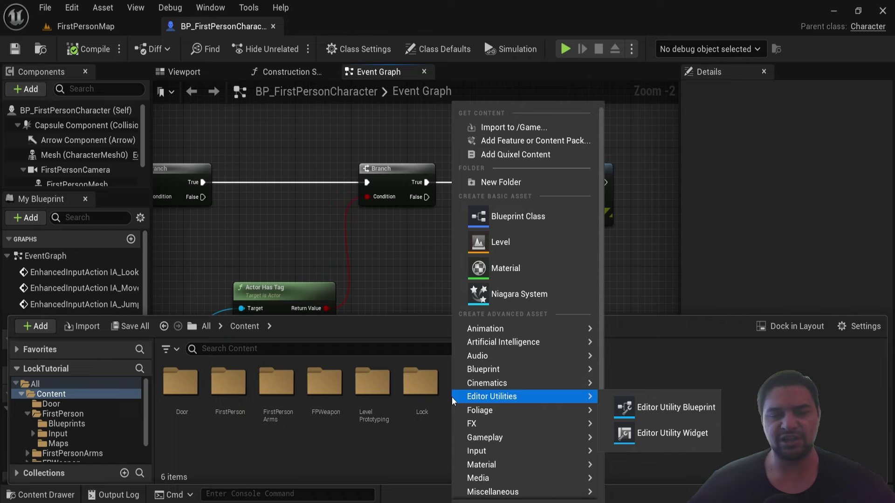
scroll(508, 396, "down", 3)
mouse_move(494, 492)
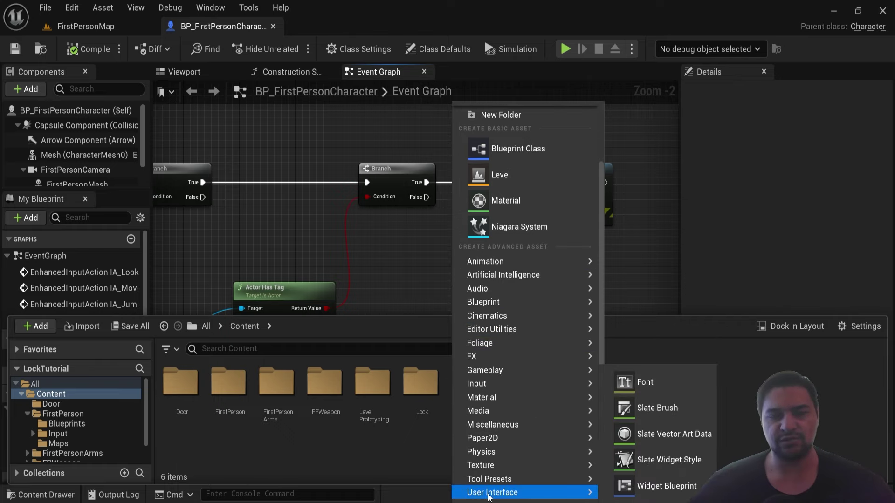
left_click(619, 495)
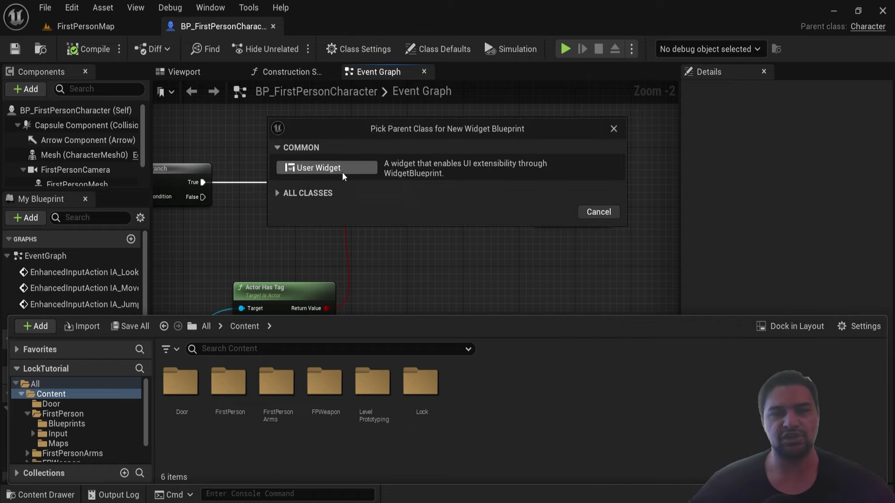
left_click(342, 175)
type("WBP_Lock")
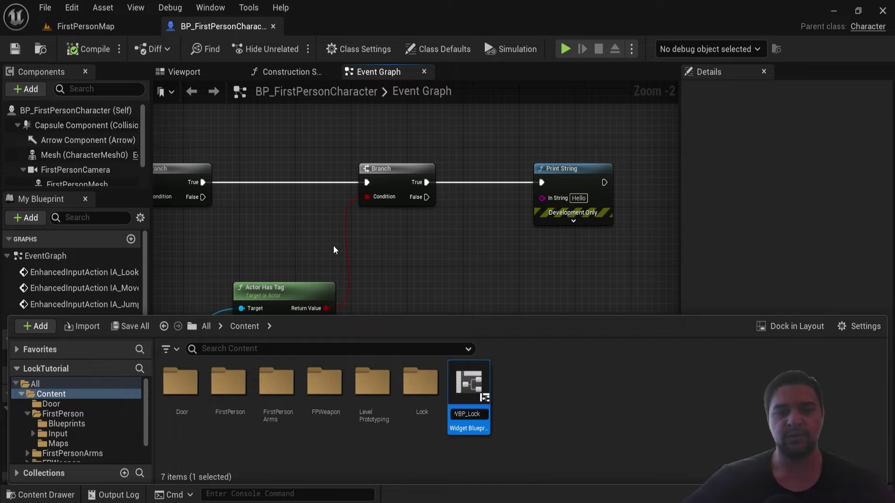
type("Pad")
key("Return")
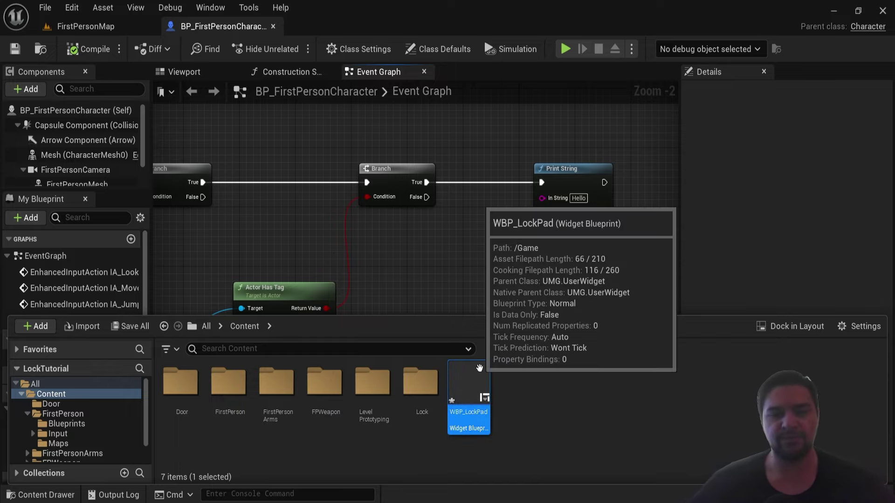
Open WBP_LockPad and drop a Canvas Panel from the palette under it in the Hierarchy
double_click(489, 362)
scroll(321, 241, "up", 1)
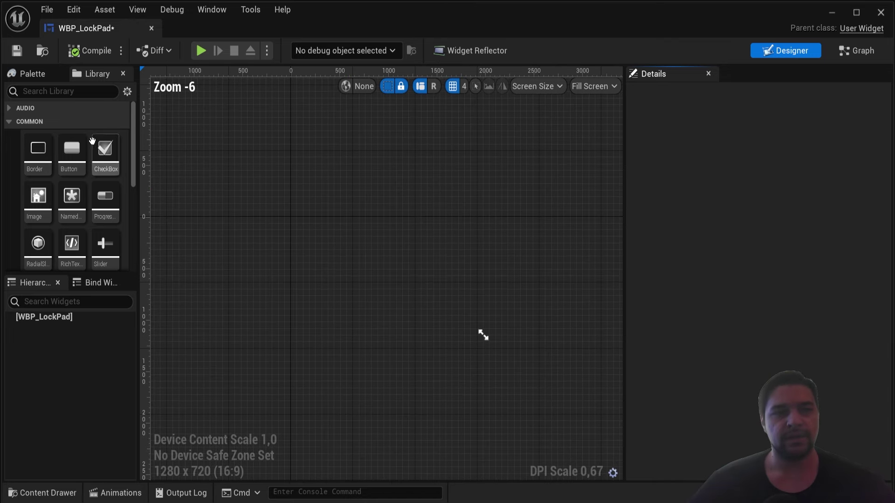
left_click(28, 74)
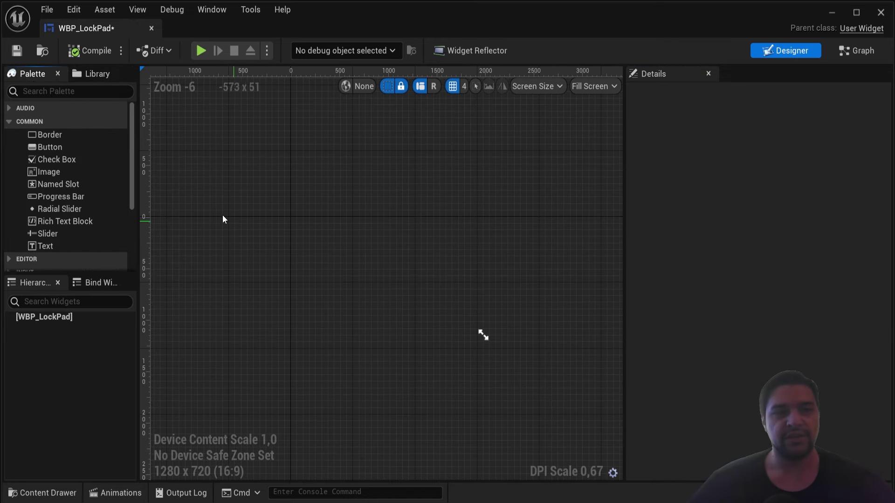
type("can")
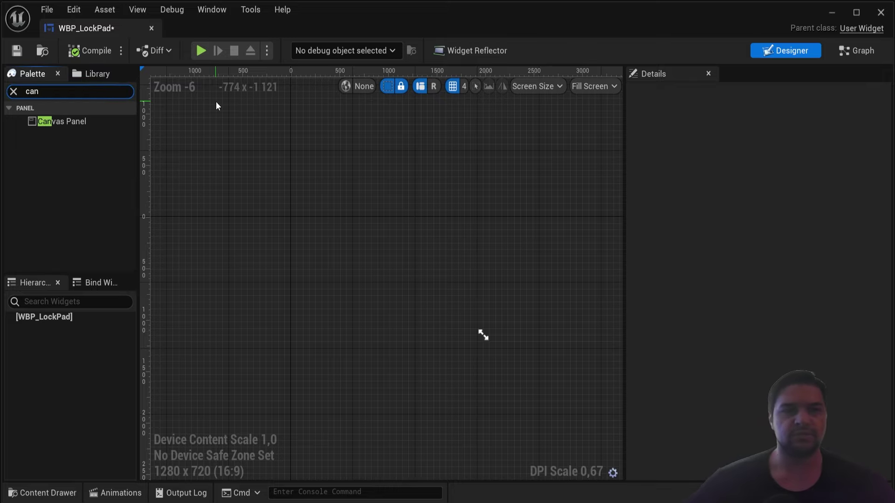
left_click_drag(38, 121, 51, 187)
left_click_drag(63, 317, 63, 317)
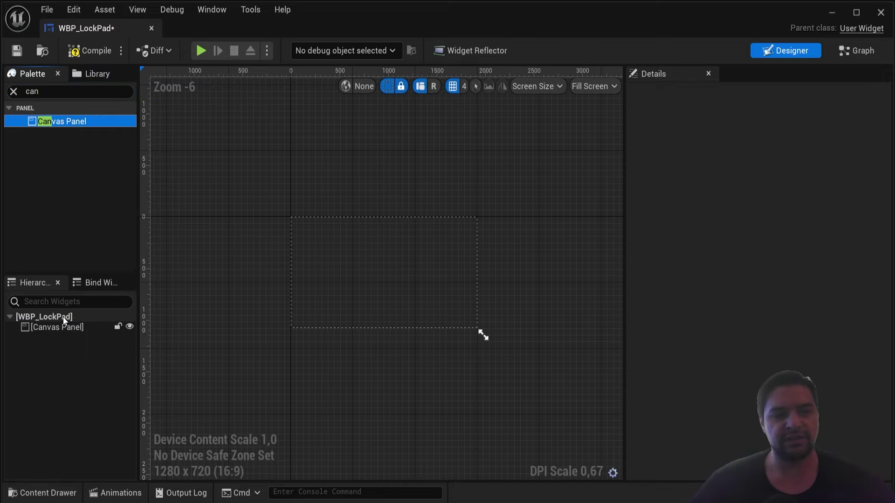
left_click(60, 325)
scroll(320, 261, "up", 2)
scroll(320, 263, "down", 1)
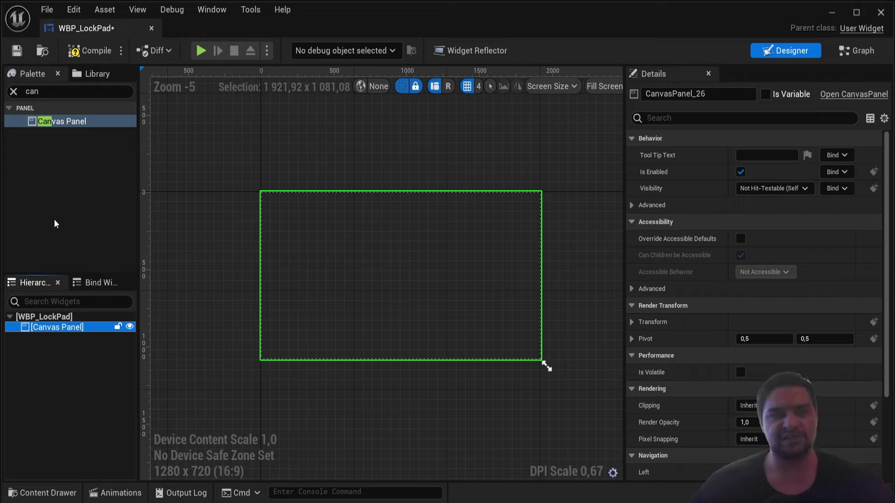
left_click(45, 91)
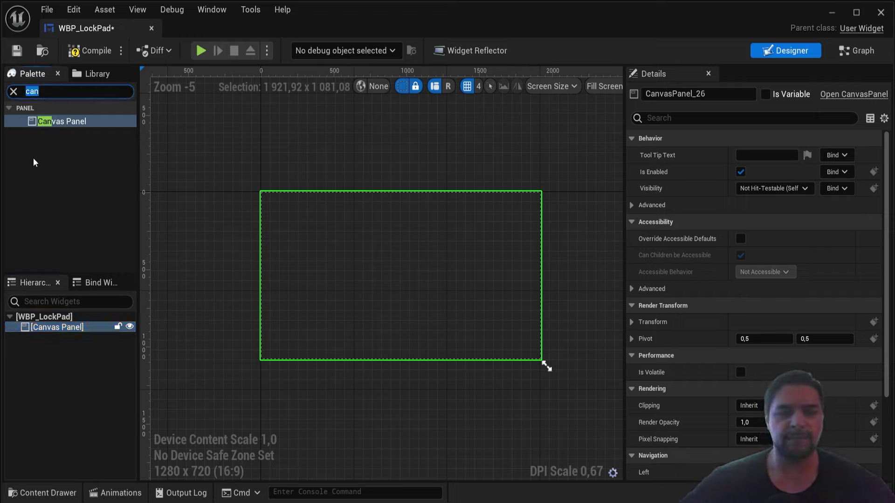
Add a Uniform Grid Panel inside the Canvas Panel and roughly size it
type("Uni")
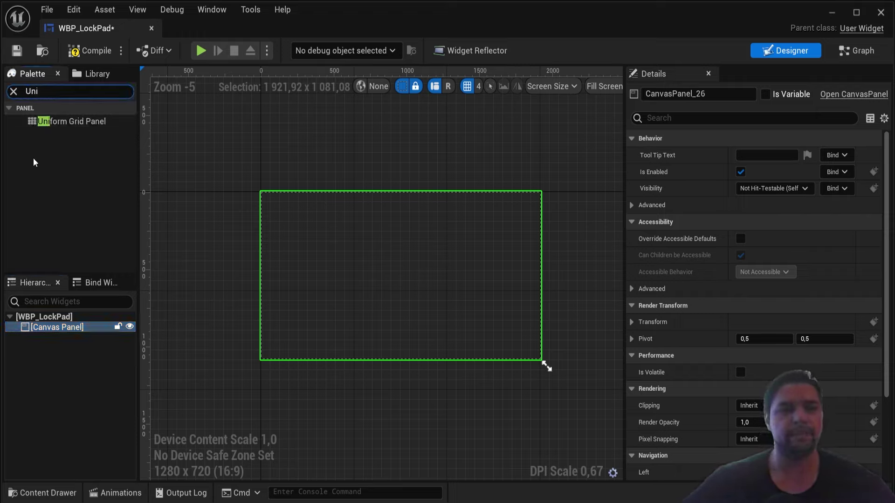
left_click_drag(65, 122, 68, 157)
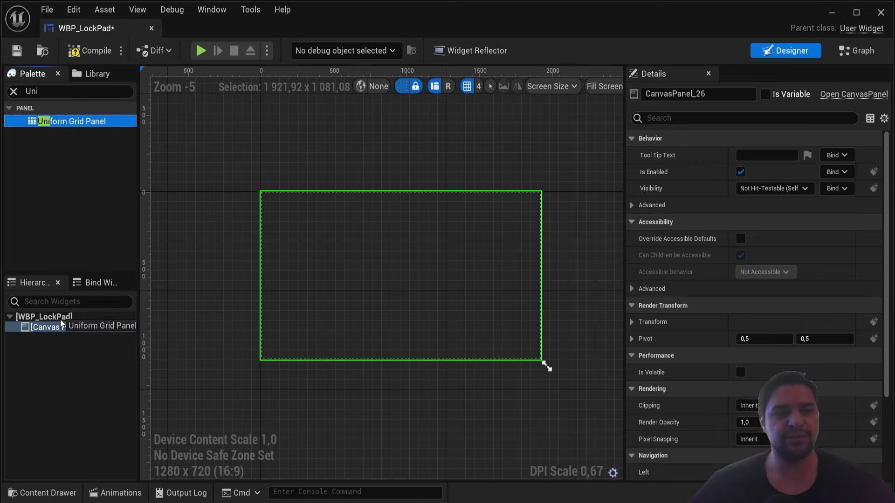
left_click_drag(66, 326, 66, 326)
scroll(267, 206, "up", 3)
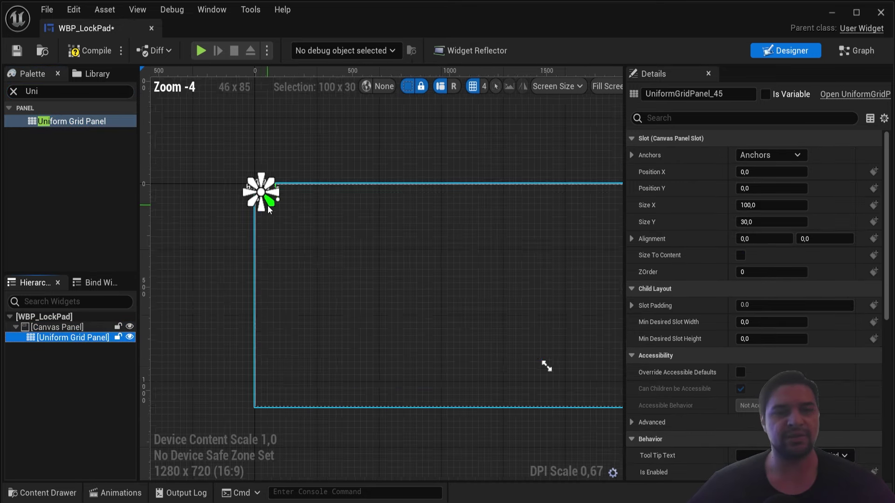
left_click_drag(275, 181, 535, 391)
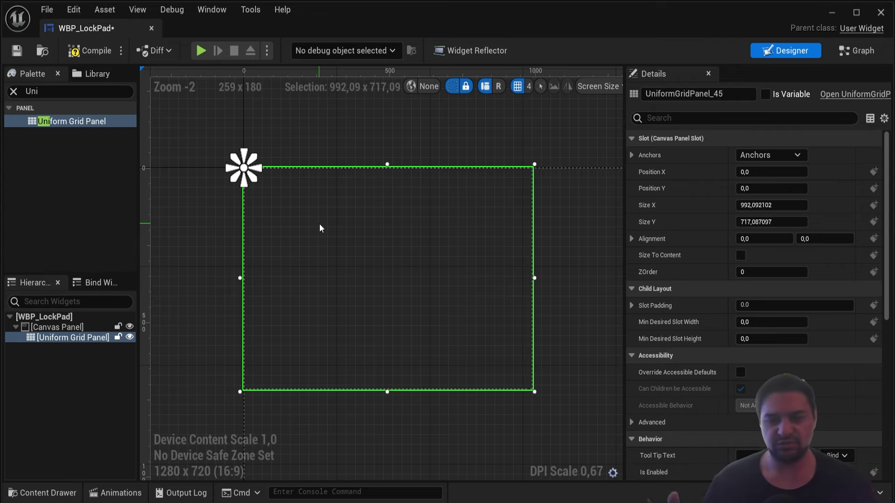
scroll(396, 263, "down", 3)
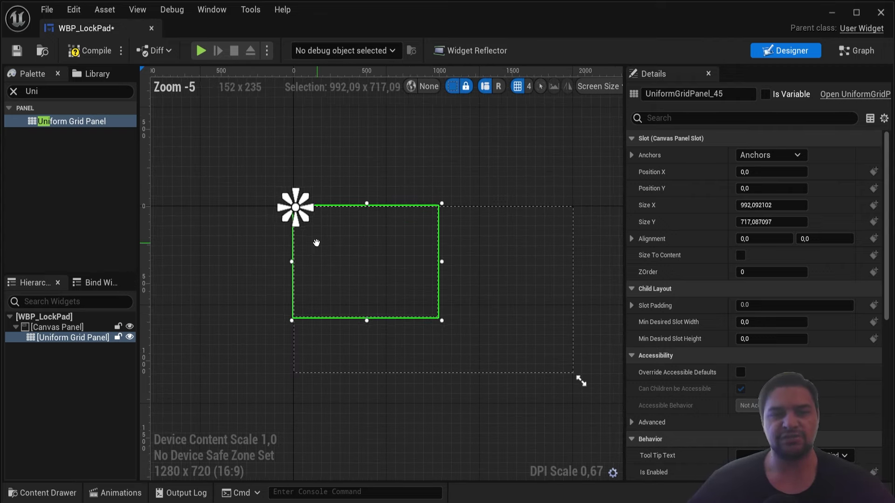
scroll(446, 323, "up", 3)
scroll(447, 320, "down", 2)
scroll(435, 311, "up", 1)
right_click_drag(435, 312, 453, 318)
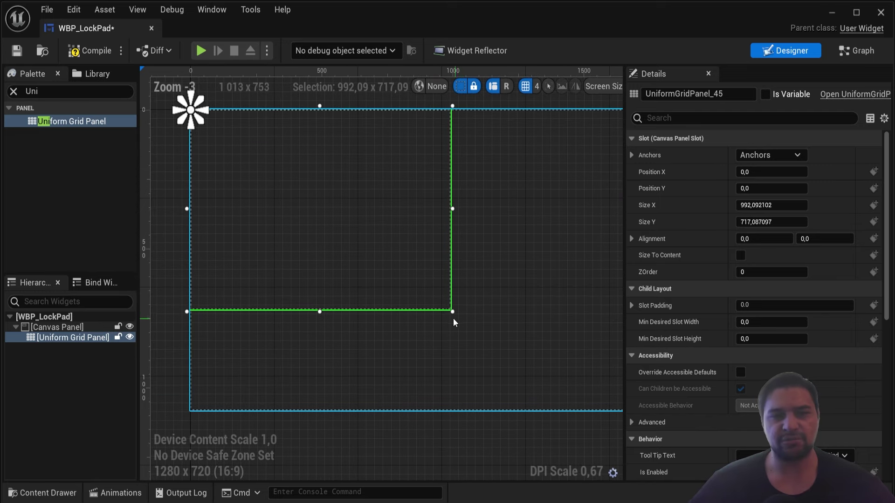
left_click_drag(453, 318, 347, 259)
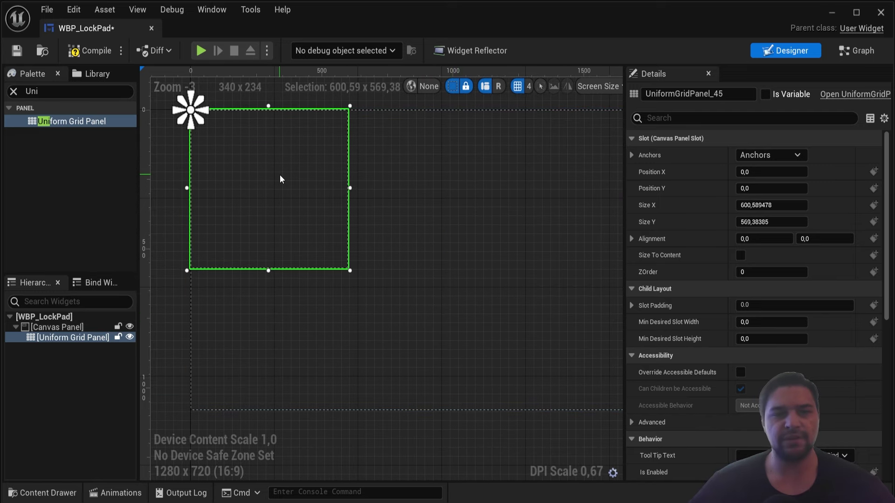
Anchor the grid panel to the canvas centre at position 0,0 and resize it to about 695 × 641
left_click_drag(229, 164, 595, 344)
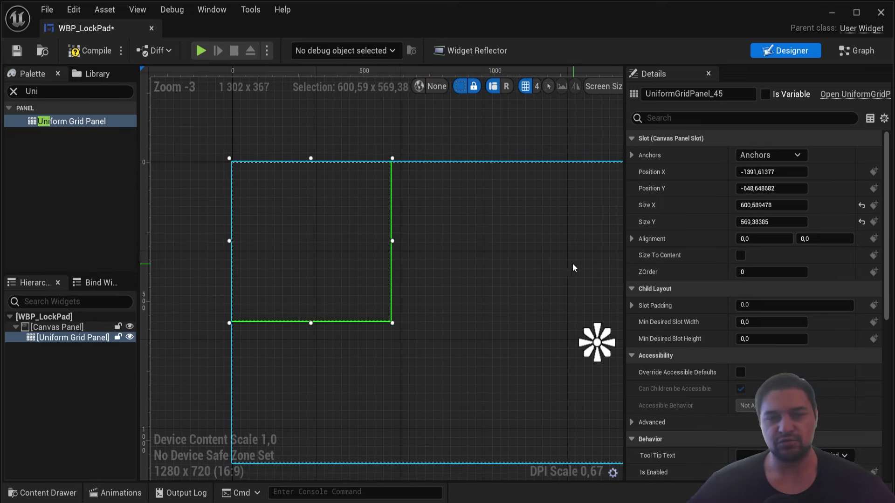
right_click_drag(573, 264, 388, 224)
left_click(765, 173)
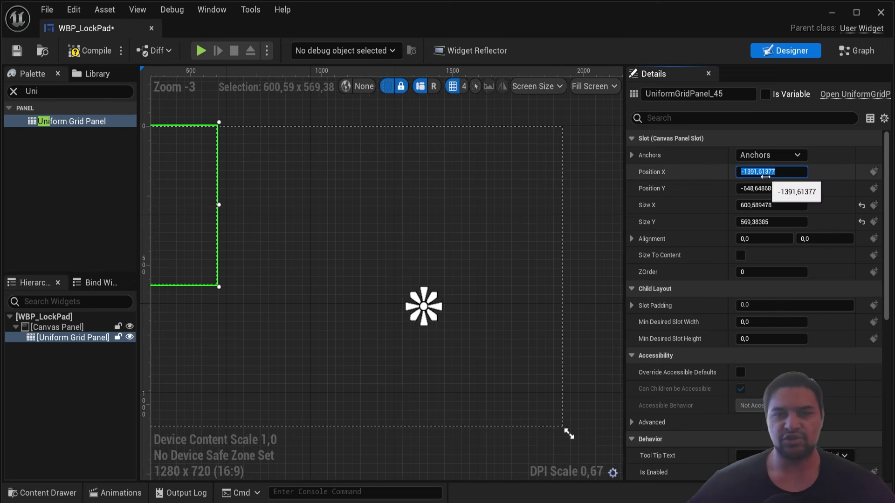
type("0")
key("Return")
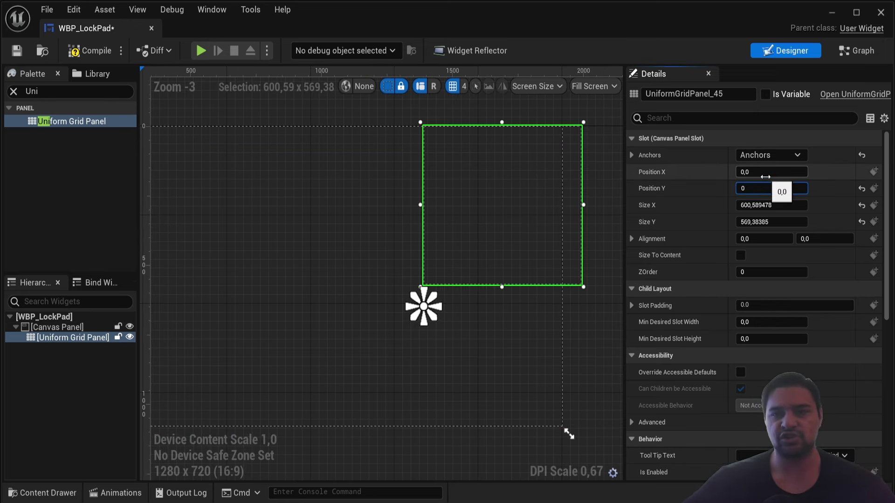
key("Return")
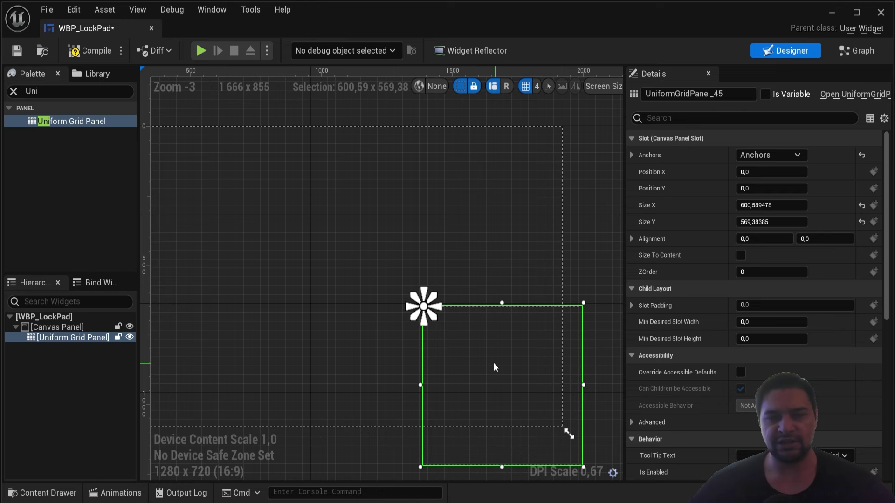
mouse_move(494, 362)
left_mouse_down()
mouse_move(463, 331)
mouse_move(450, 285)
mouse_move(456, 299)
left_mouse_up()
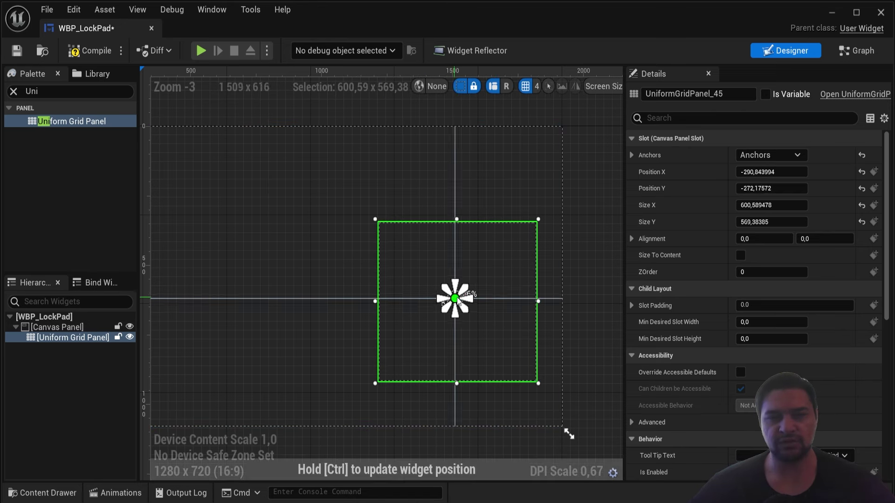
left_click_drag(456, 384, 457, 392)
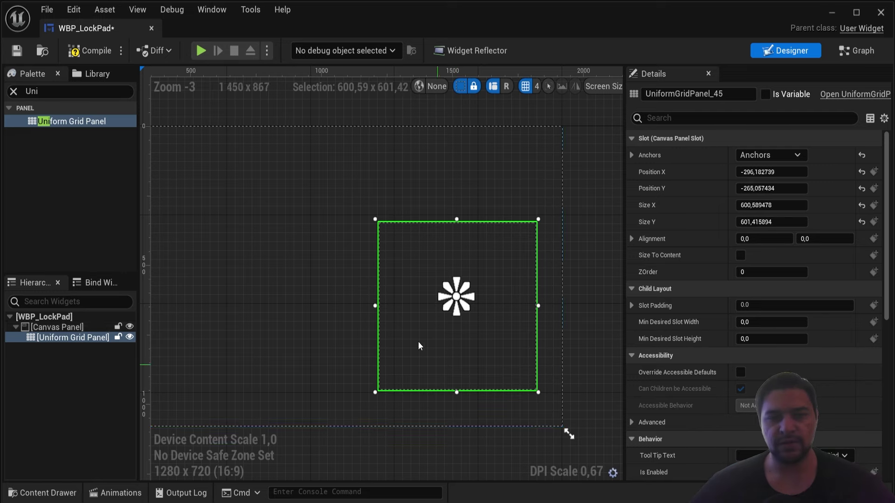
left_click_drag(379, 311, 363, 311)
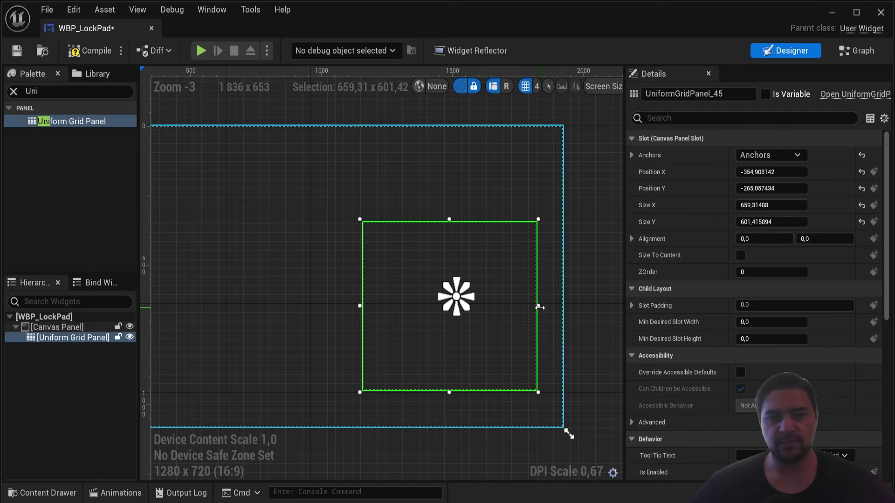
left_click_drag(455, 216, 456, 206)
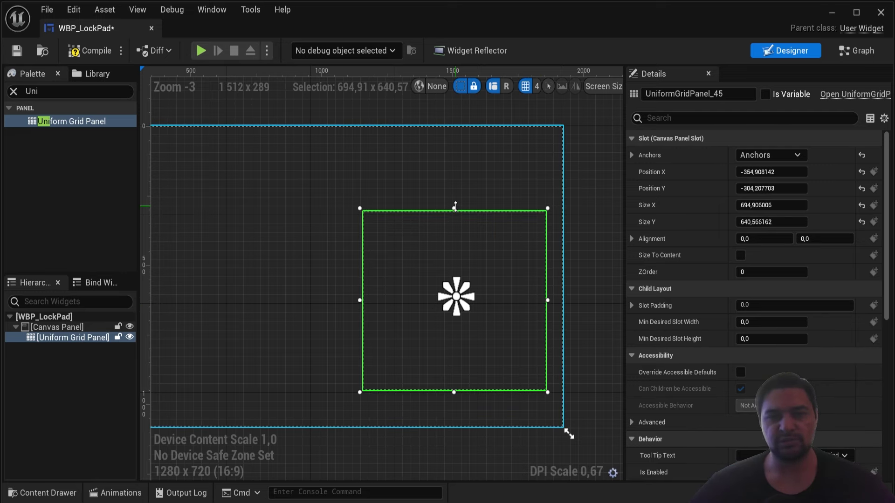
Search the palette for Button and add one inside the Uniform Grid Panel
left_click(48, 90)
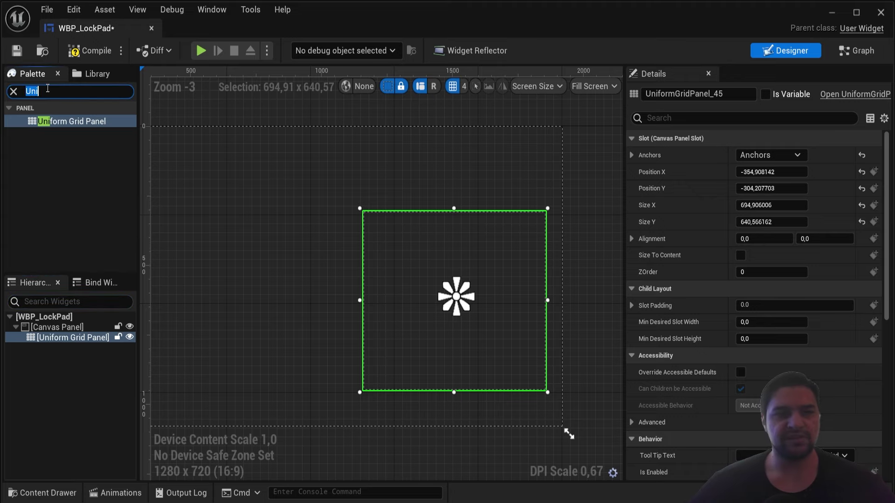
type("Button")
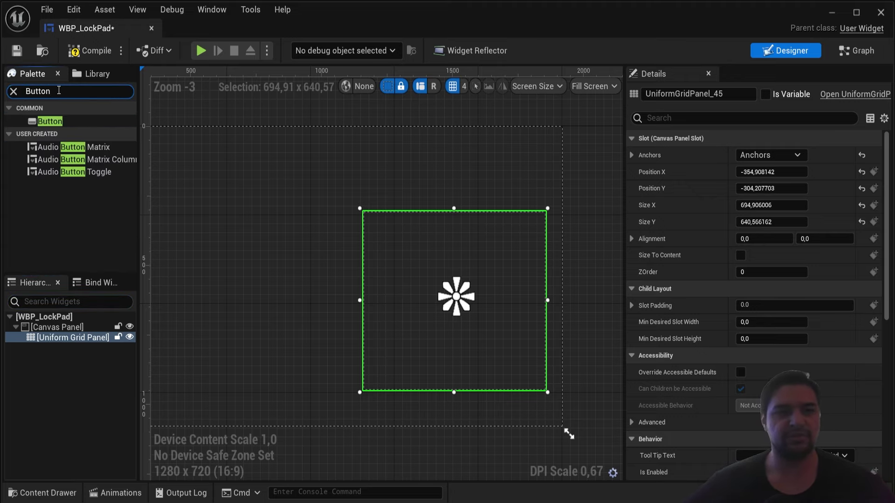
left_click_drag(49, 122, 72, 341)
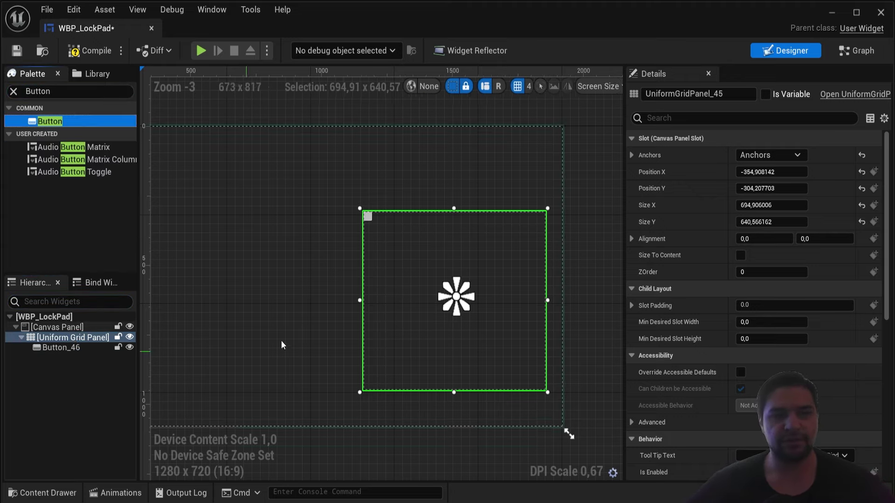
scroll(371, 210, "up", 4)
scroll(352, 226, "up", 6)
scroll(332, 197, "up", 4)
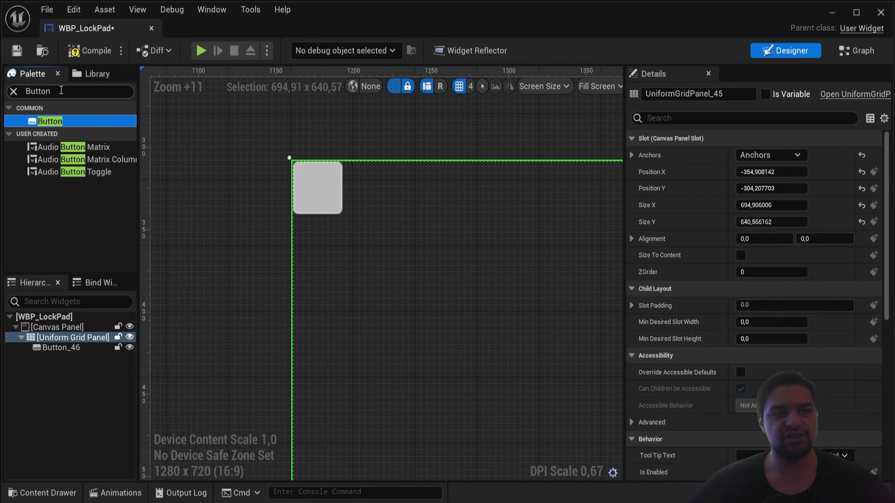
Search for Text and drop a Text widget inside Button_46
left_click(61, 90)
type("Te")
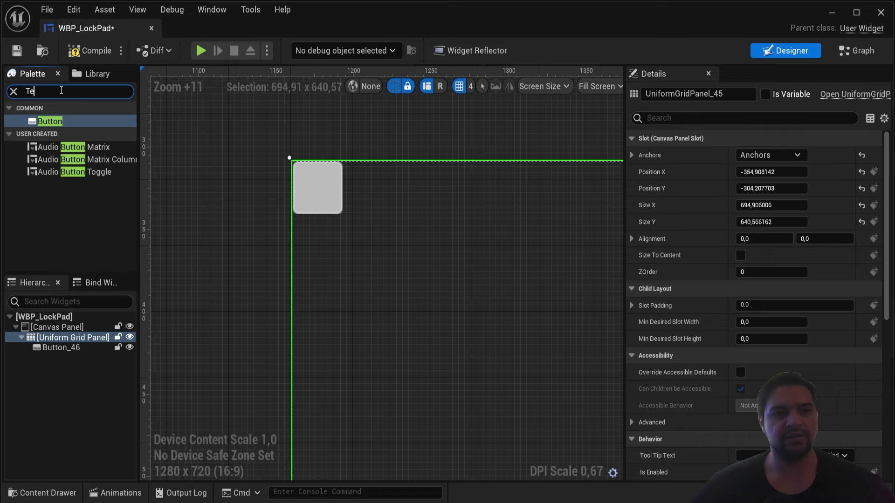
type("xt")
left_click(57, 136)
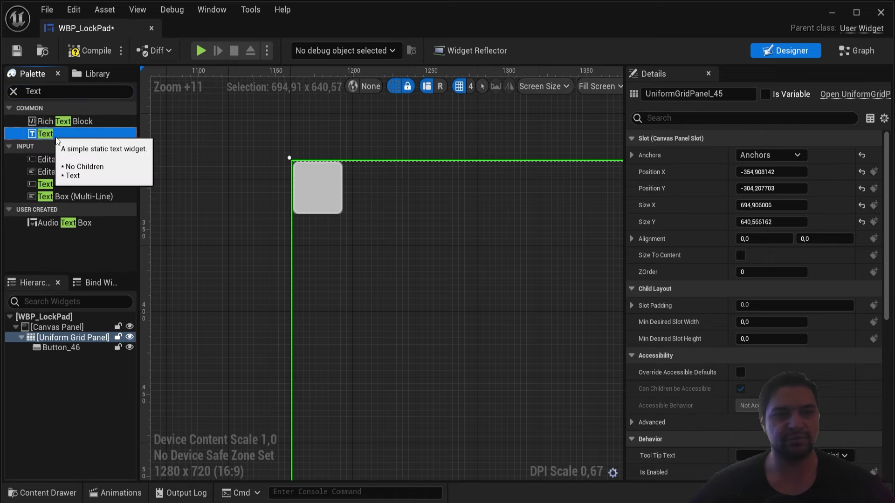
left_click_drag(56, 139, 301, 189)
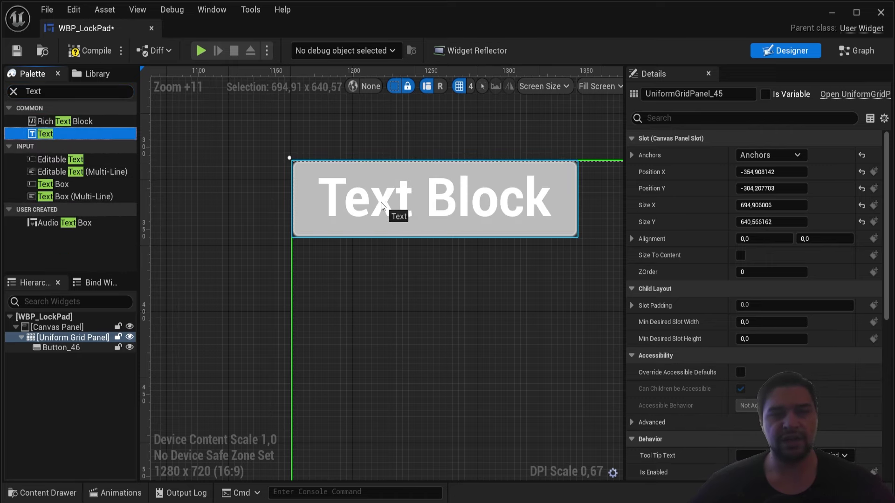
left_click_drag(381, 203, 398, 197)
scroll(390, 197, "down", 2)
scroll(436, 210, "down", 2)
scroll(372, 219, "down", 3)
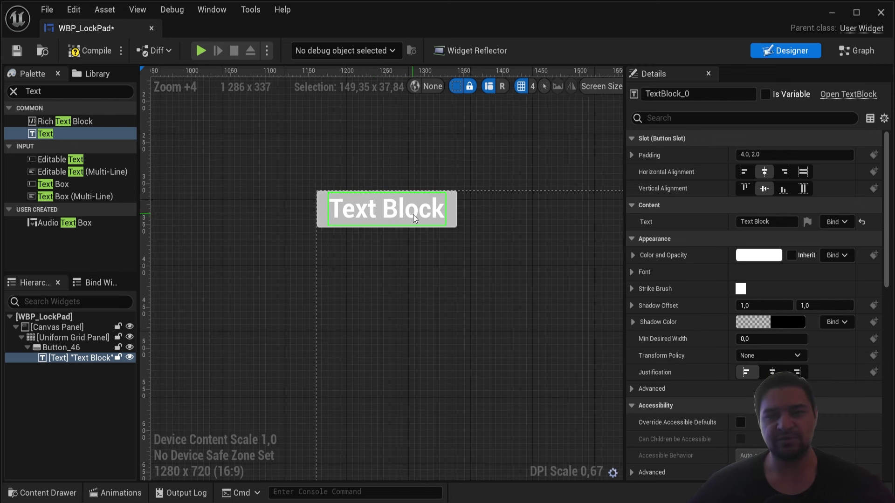
scroll(413, 214, "down", 1)
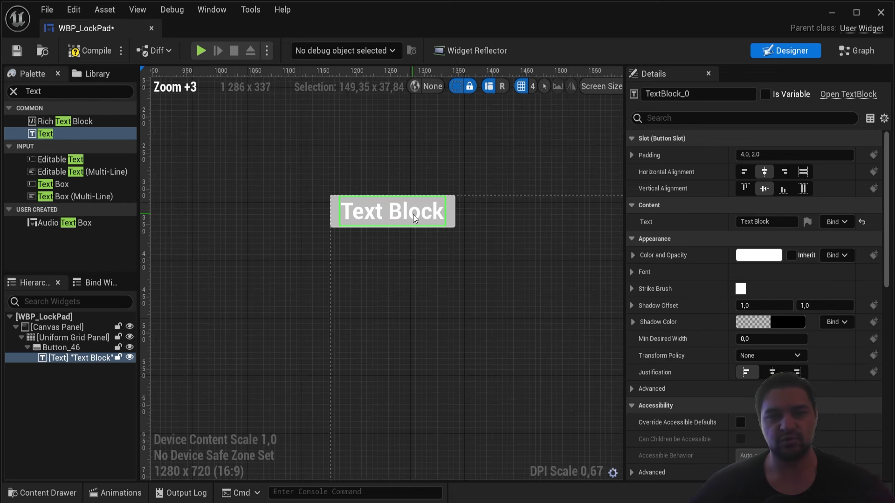
Rename Button_46 to Button and collapse its child list
left_click(91, 346)
key("F2")
key("End")
key("BackSpace")
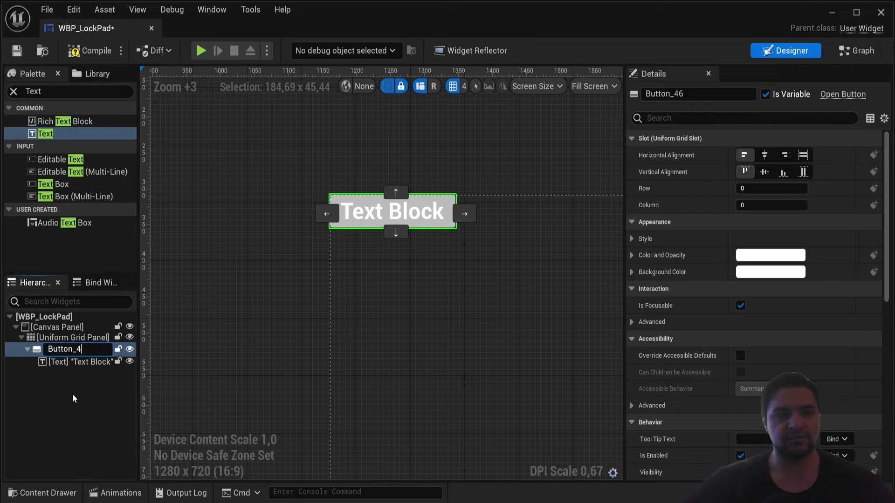
key("BackSpace")
key("BackSpace")
key("Return")
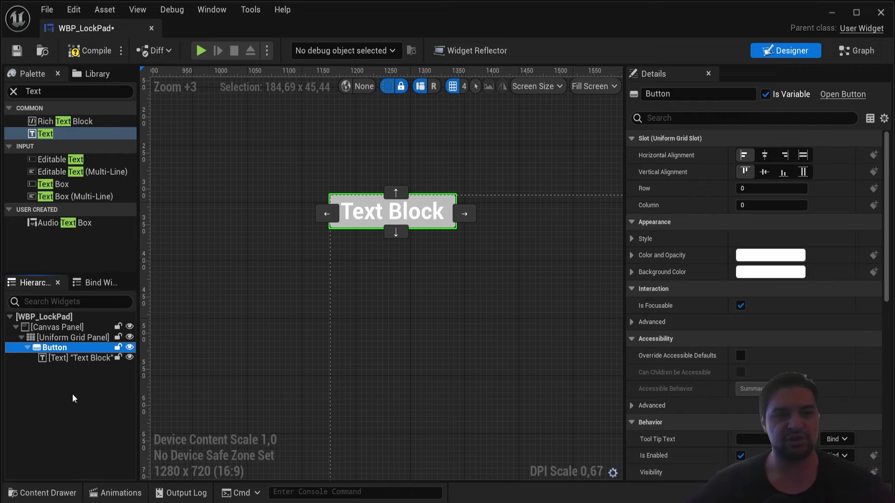
left_click(27, 349)
left_click(54, 349)
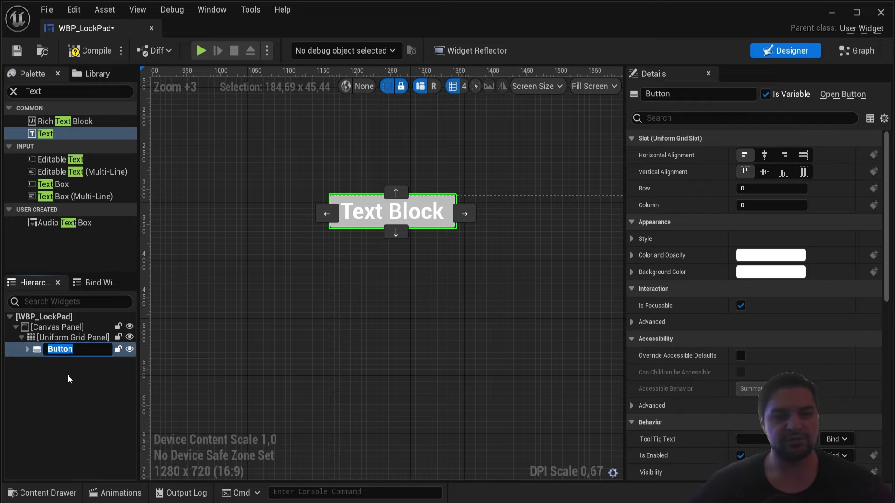
left_click(68, 375)
left_click(71, 350)
Duplicate the button into Button_1 to Button_4, filling row 0 and moving into row 1
key("ctrl+d")
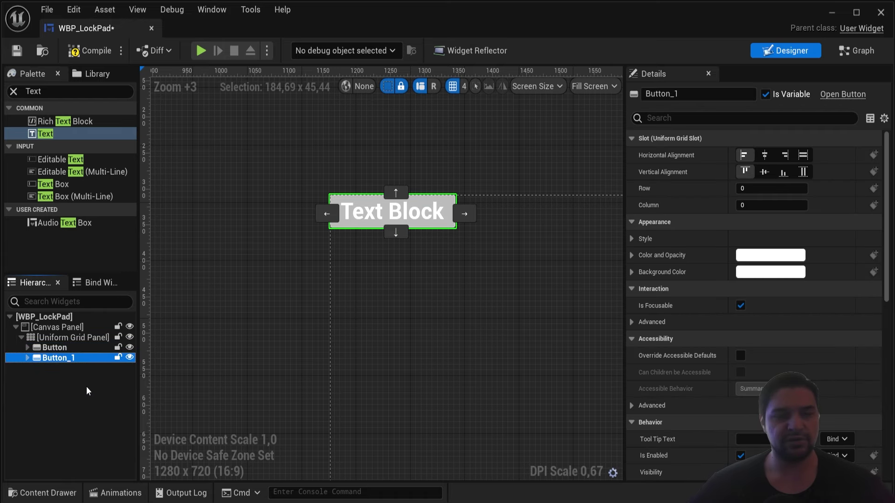
scroll(477, 274, "down", 2)
left_click(403, 230)
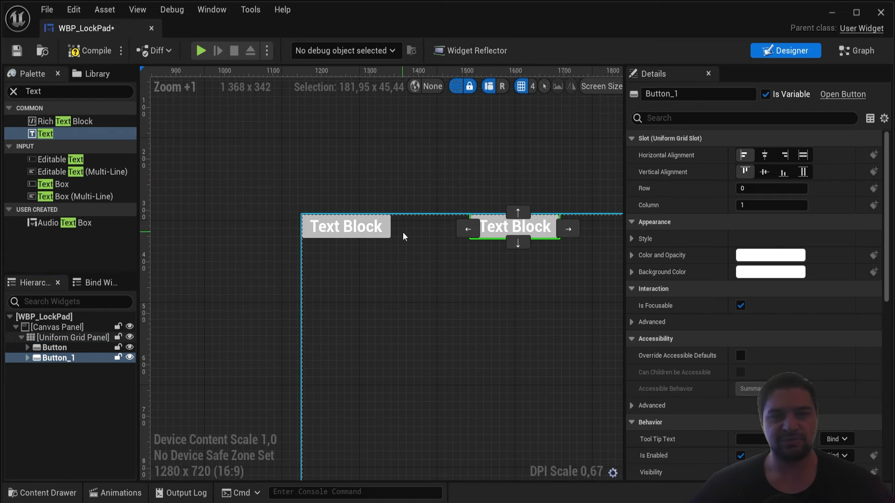
scroll(451, 279, "down", 1)
right_click_drag(450, 279, 424, 253)
scroll(463, 221, "up", 1)
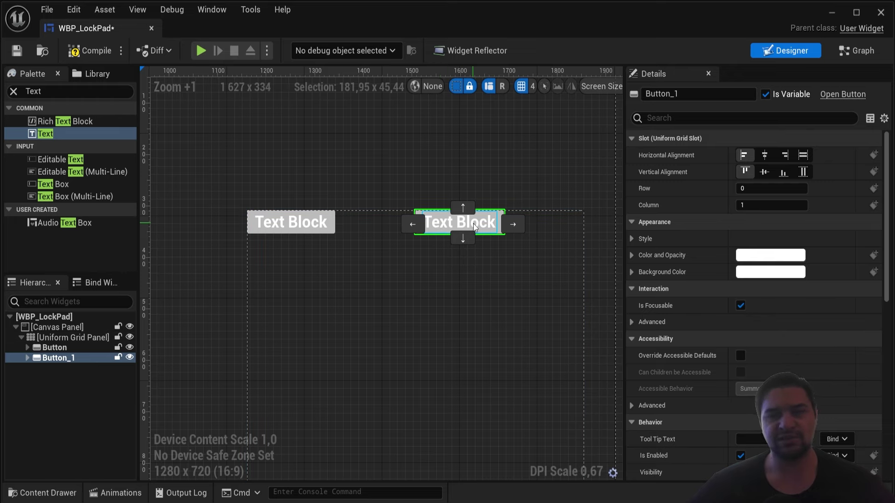
key("ctrl+d")
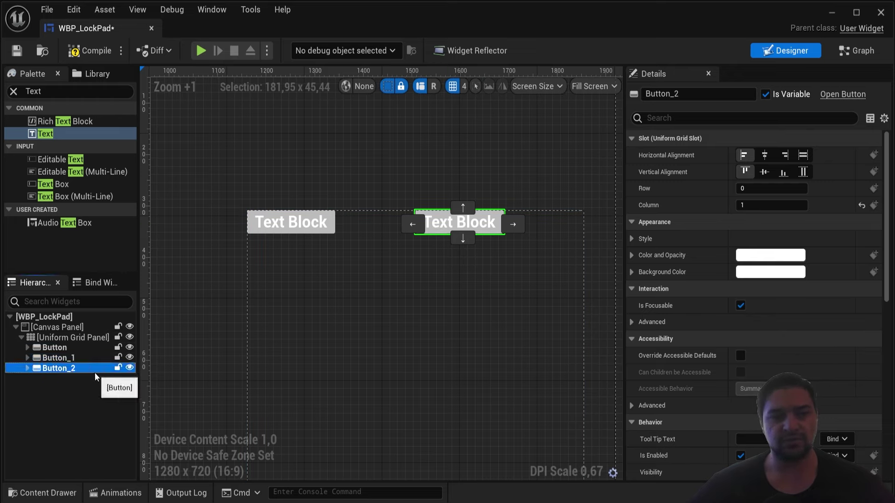
left_click(516, 227)
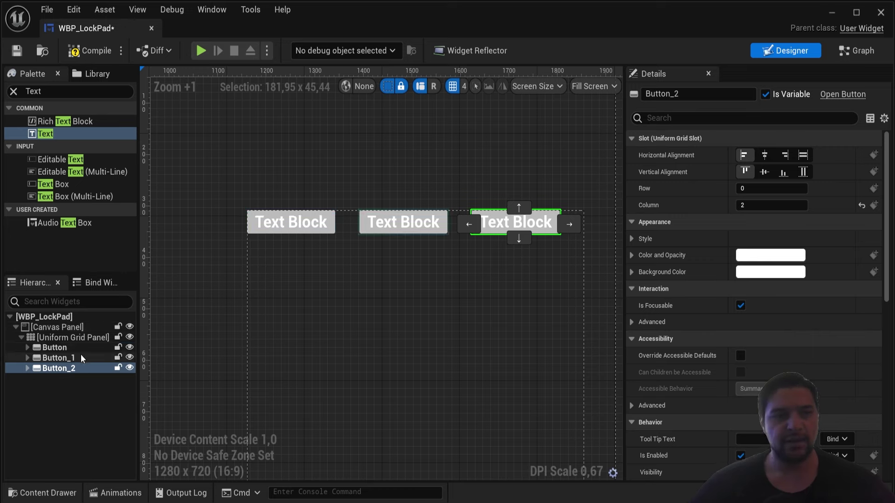
key("ctrl+d")
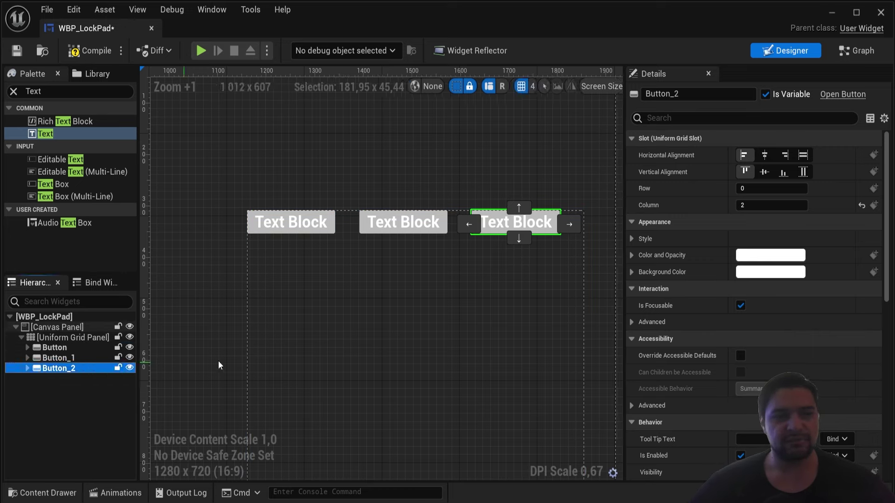
left_click(521, 238)
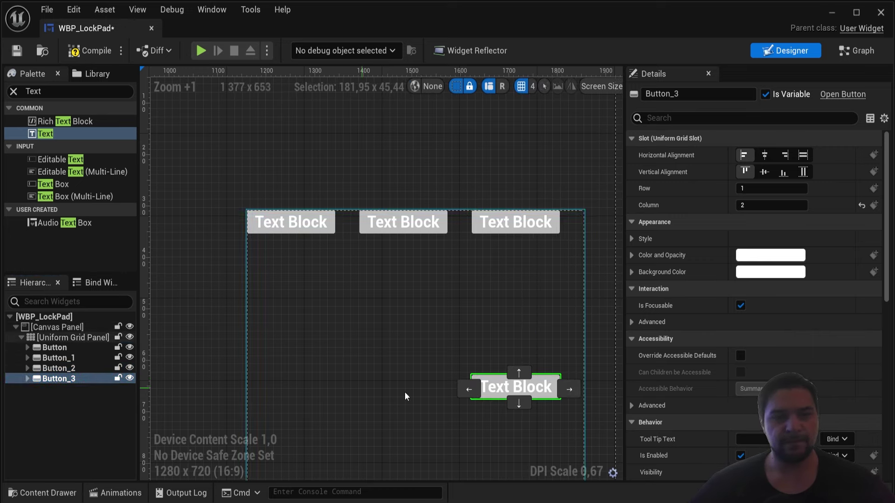
key("ctrl+d")
left_click(469, 390)
Duplicate Button_5 to Button_9, completing rows 1 and 2 and putting Button_9 in row 3
right_click_drag(395, 341, 395, 248)
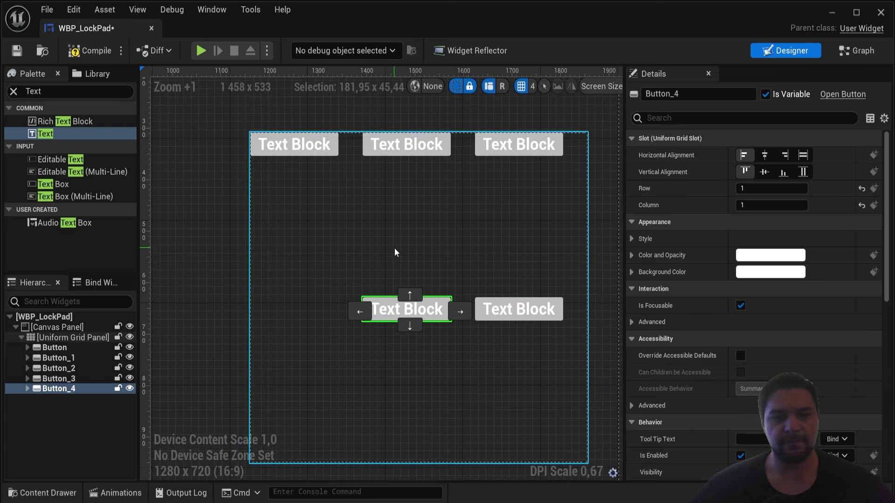
key("ctrl+d")
left_click(362, 312)
right_click_drag(346, 270, 345, 208)
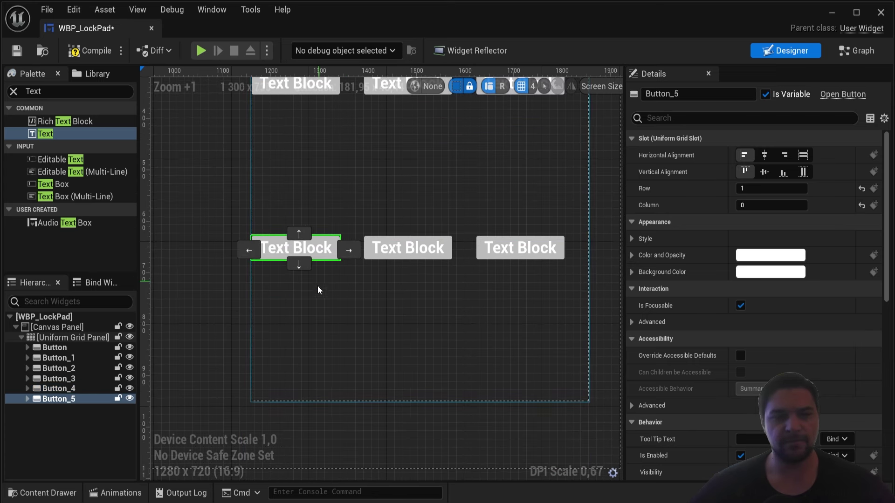
key("ctrl+d")
left_click(303, 270)
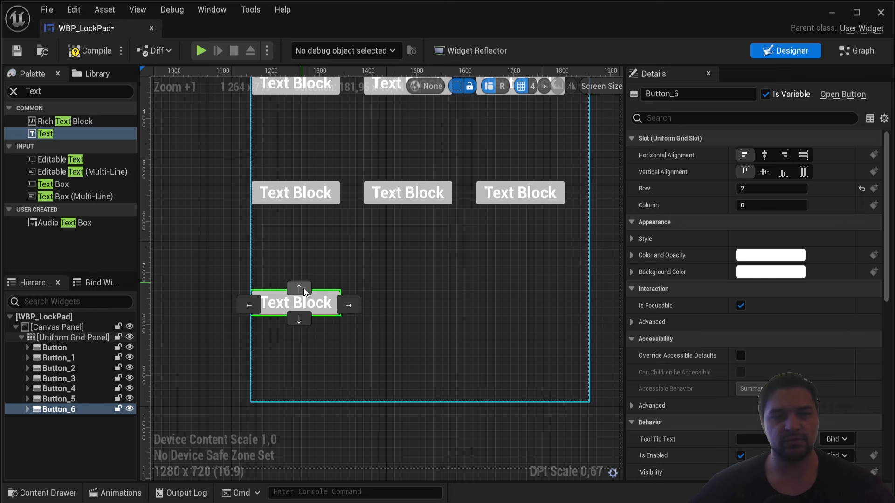
key("ctrl+d")
left_click(356, 306)
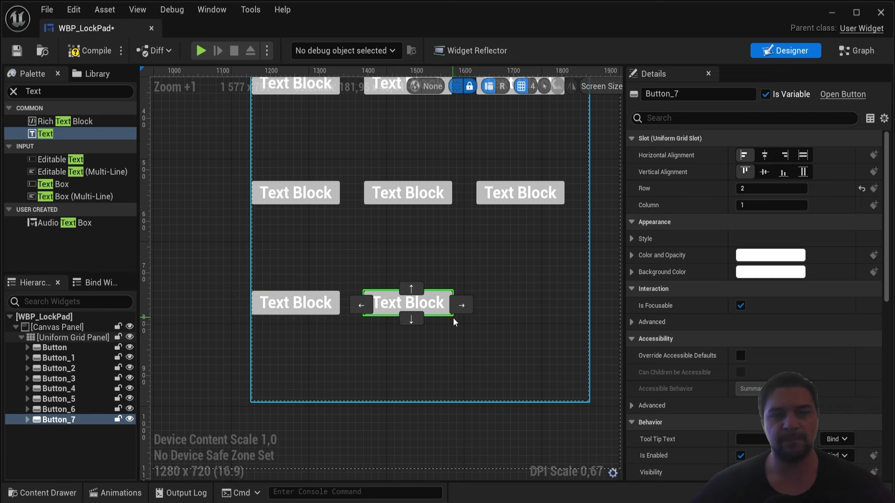
key("ctrl+d")
left_click(465, 305)
right_click_drag(457, 247, 438, 257)
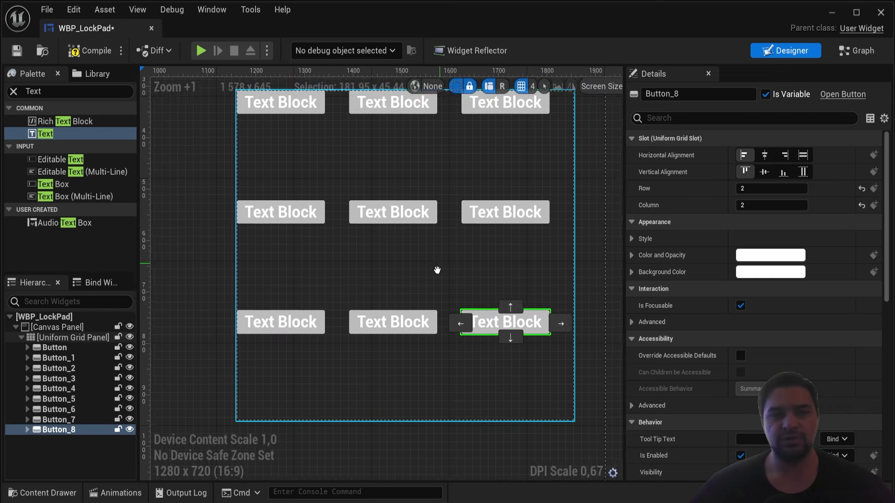
key("ctrl+d")
left_click(506, 334)
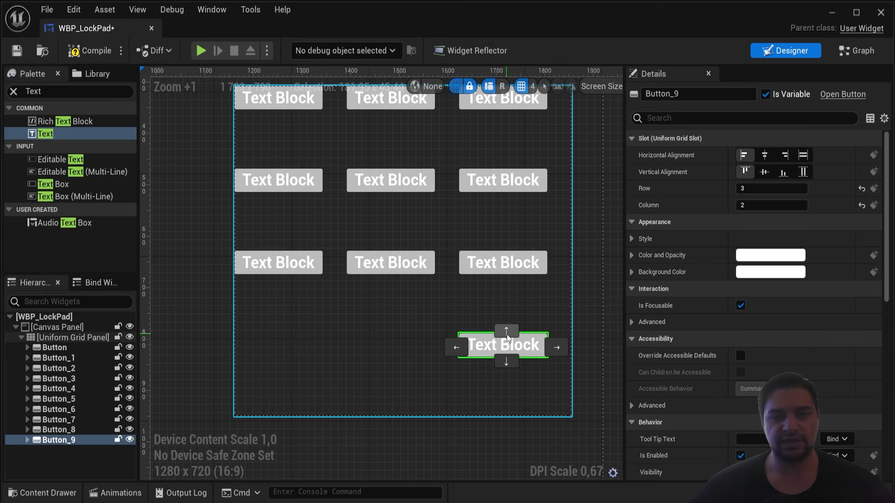
Duplicate Button_9 and move the copy left twice to column 0, row 3
key("ctrl+d")
left_click(449, 348)
left_click(345, 348)
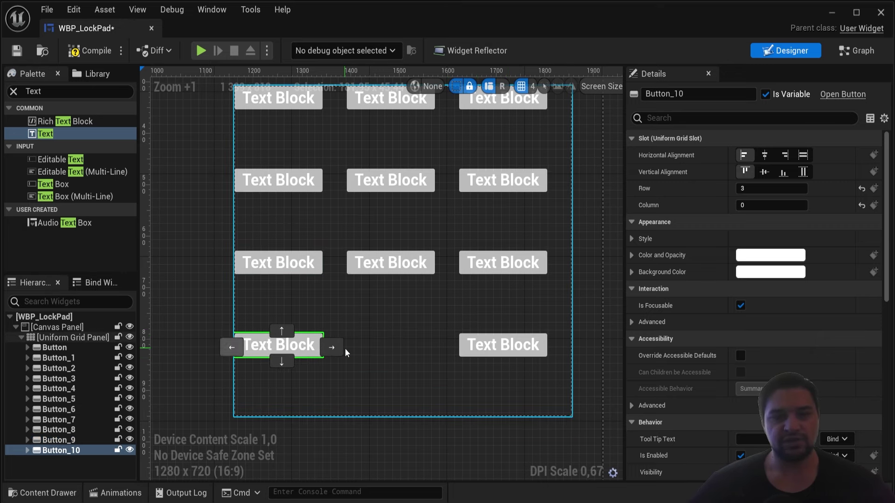
right_click_drag(308, 302, 323, 359)
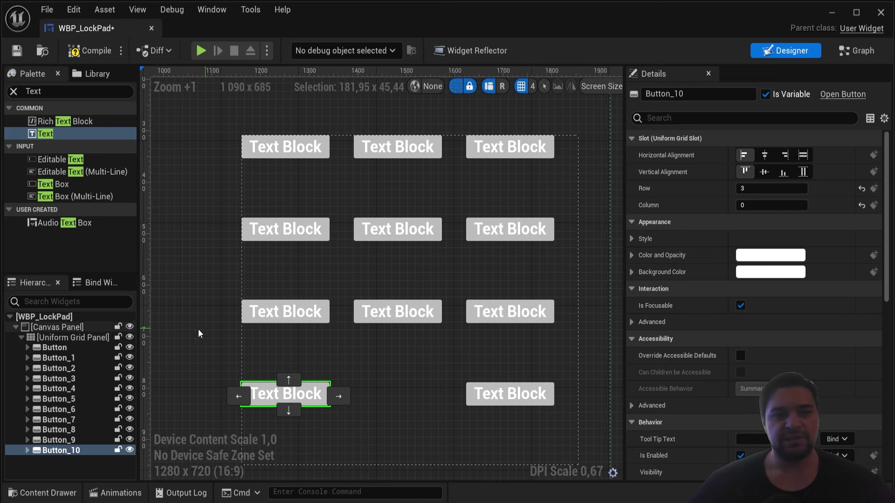
left_click(79, 348)
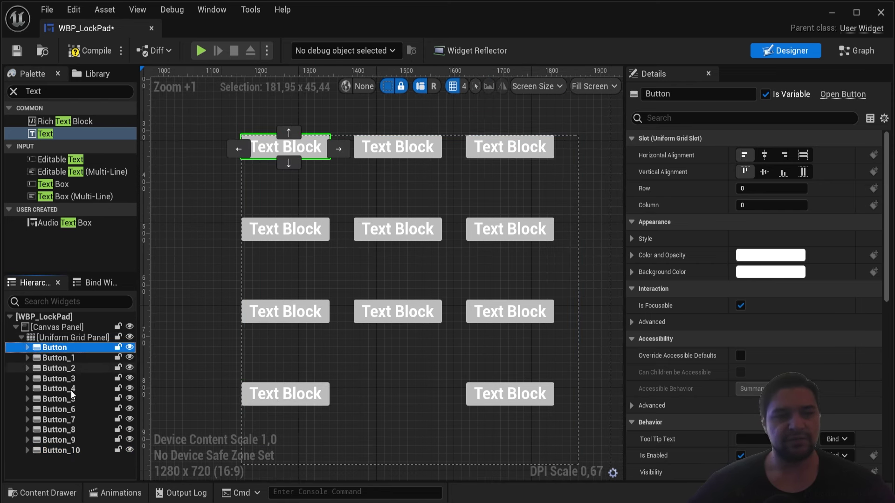
Make all keypad buttons fill their grid cells both horizontally and vertically
left_click(68, 450, "shift")
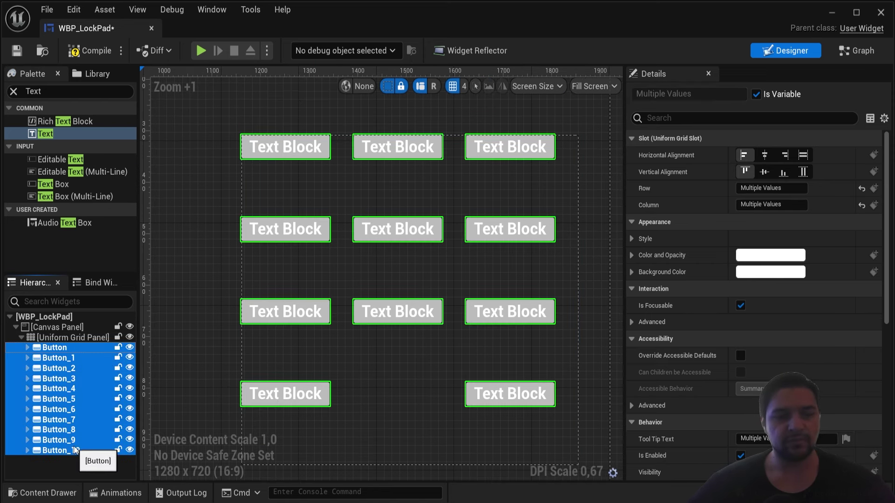
left_click(804, 157)
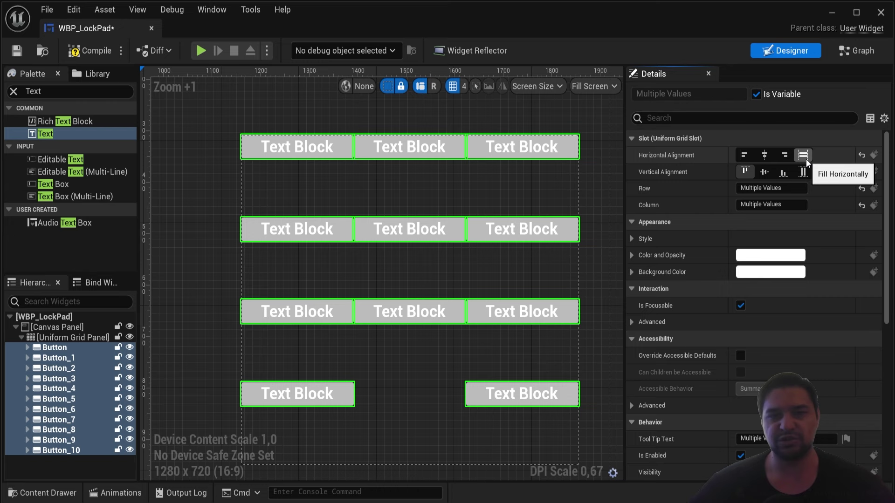
left_click(804, 172)
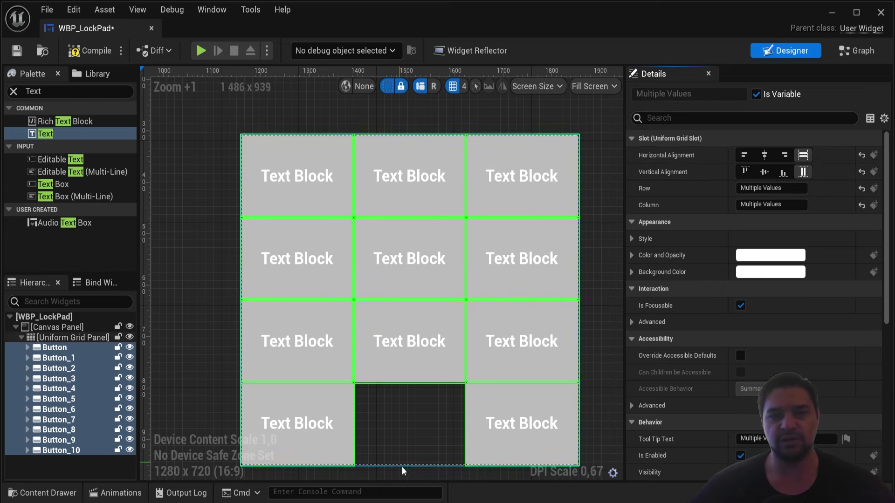
right_click_drag(415, 426, 406, 387)
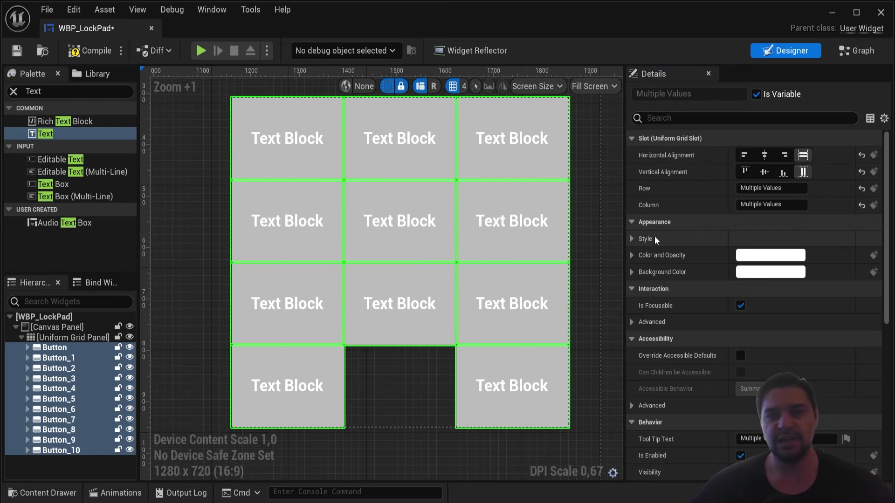
scroll(644, 307, "down", 4)
scroll(650, 320, "down", 4)
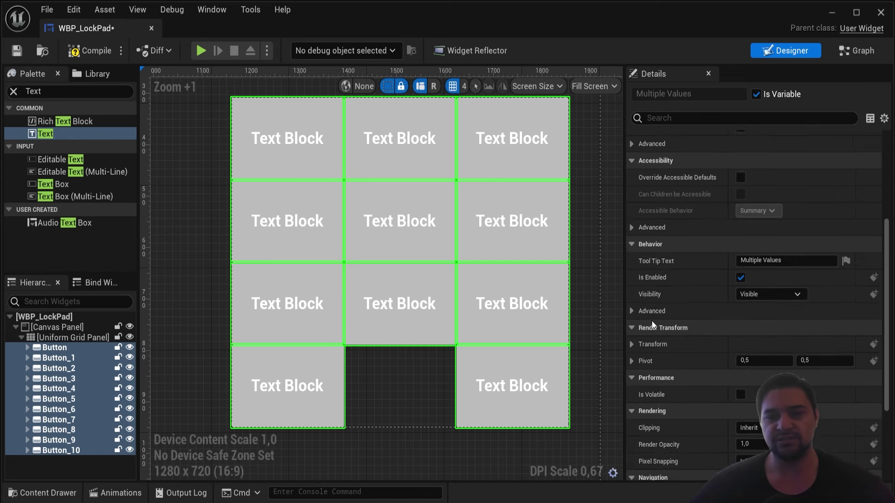
scroll(648, 334, "down", 3)
scroll(652, 335, "down", 2)
scroll(655, 328, "up", 10)
scroll(650, 292, "up", 3)
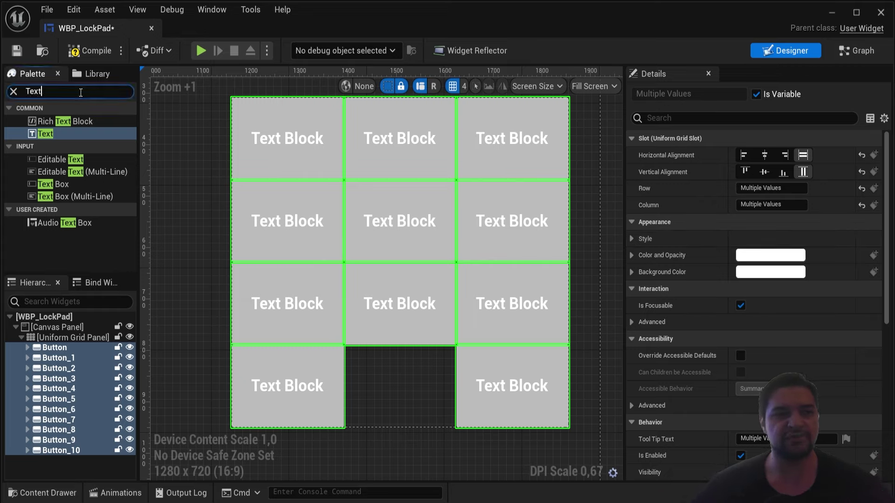
Set the Uniform Grid Panel's slot padding to 10 on the left and top
type("er")
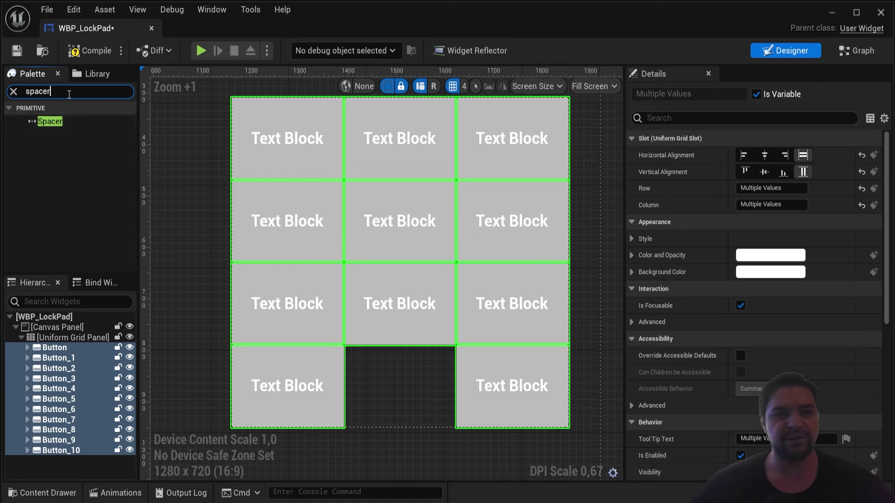
key("BackSpace")
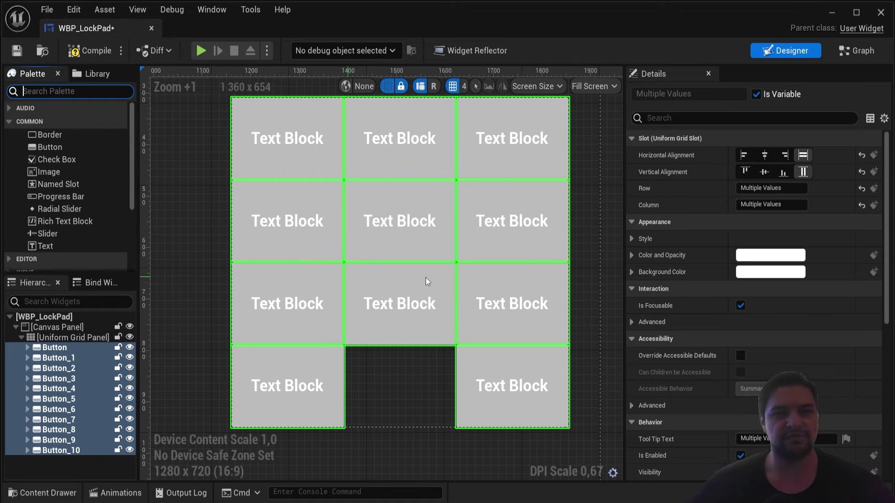
left_click(661, 247)
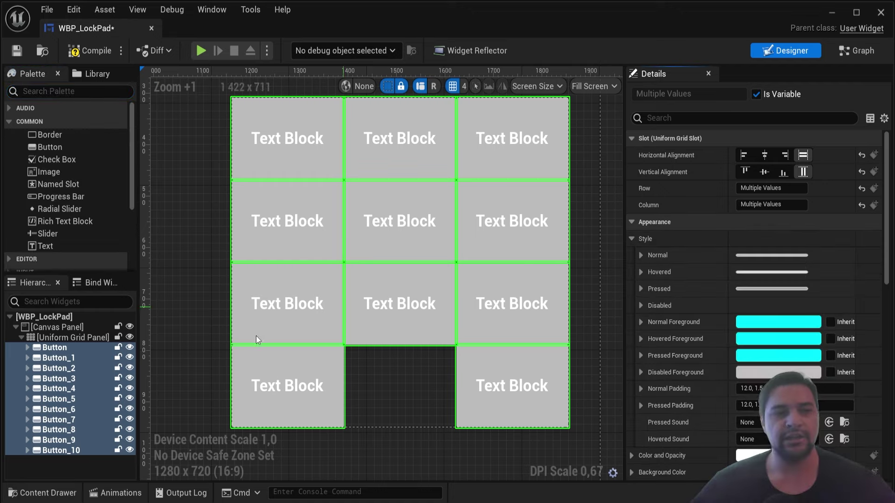
left_click(65, 340)
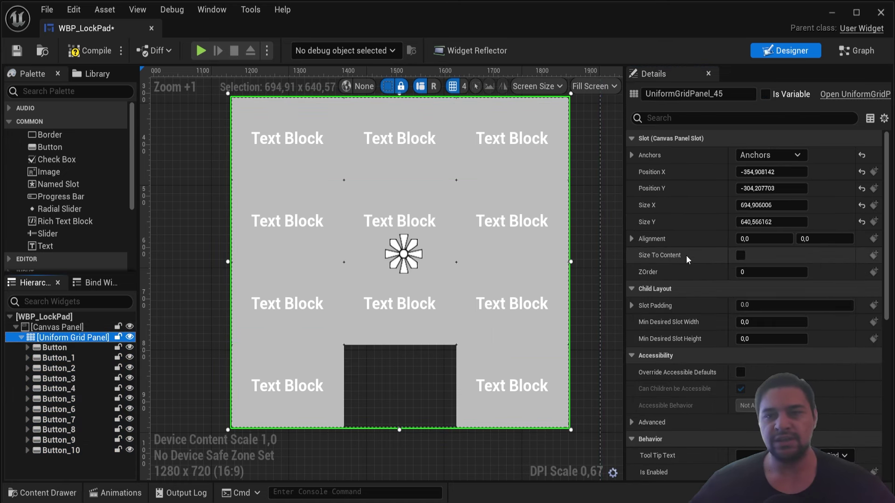
scroll(686, 280, "down", 1)
scroll(686, 280, "down", 2)
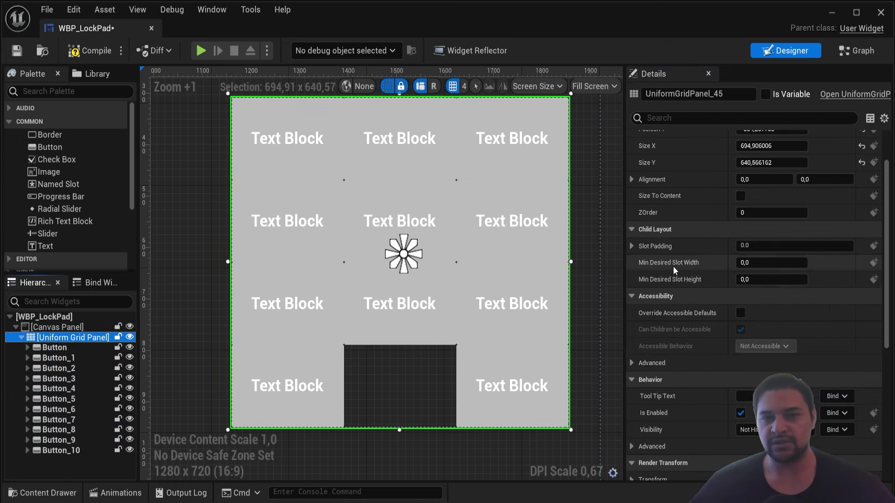
left_click(632, 247)
left_click(762, 262)
type("10")
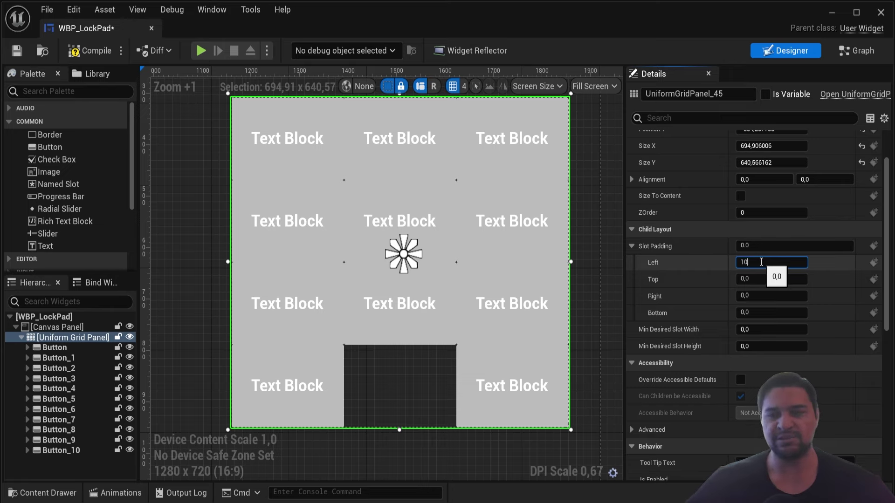
key("Return")
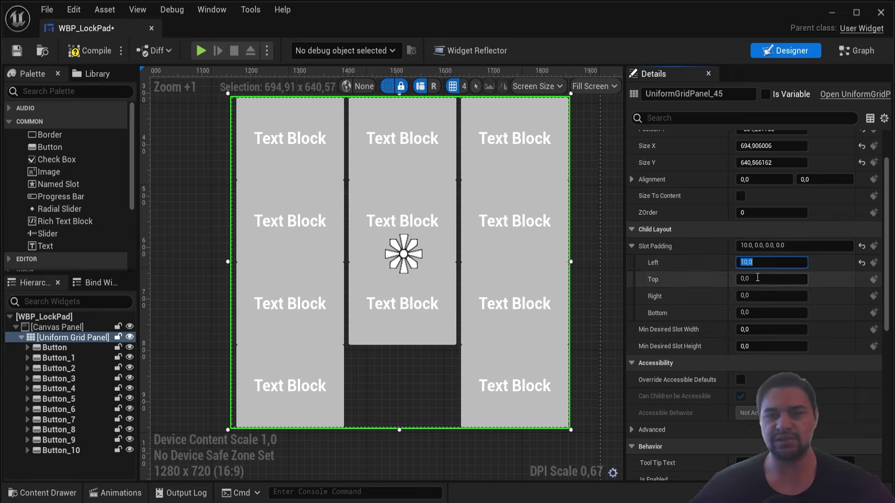
left_click(757, 279)
type("10")
key("Return")
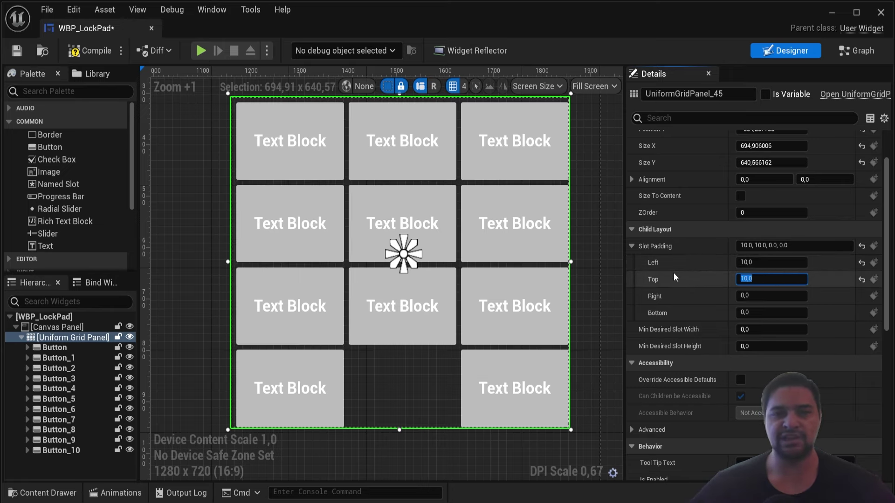
left_click(292, 164)
Rename the top-left keypad button to Button1
right_click_drag(311, 243, 315, 257)
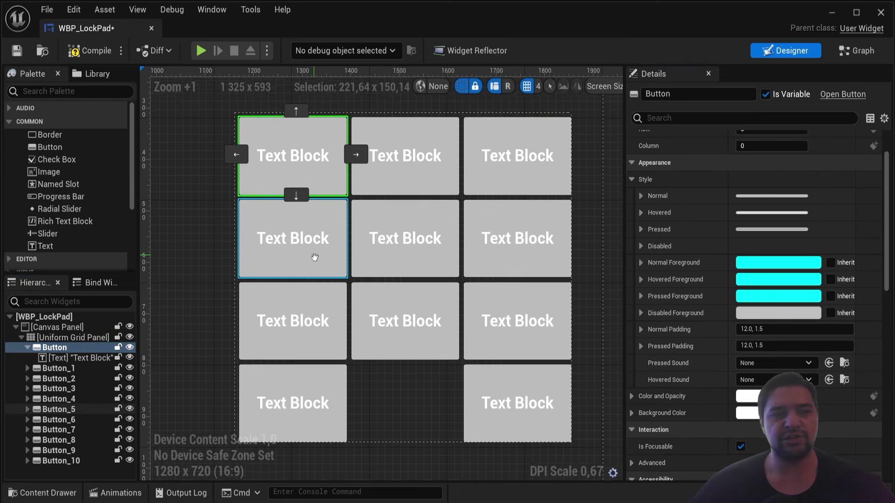
scroll(314, 257, "up", 1)
scroll(313, 233, "up", 1)
scroll(310, 213, "down", 1)
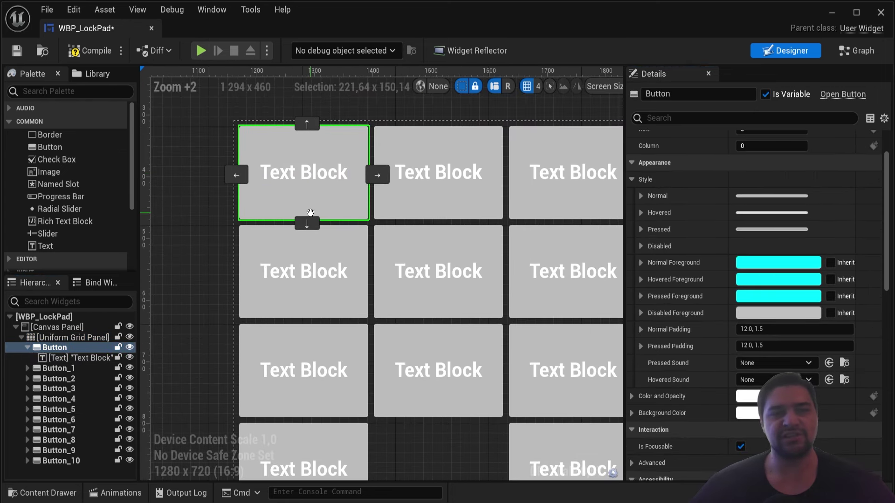
right_click_drag(311, 213, 309, 213)
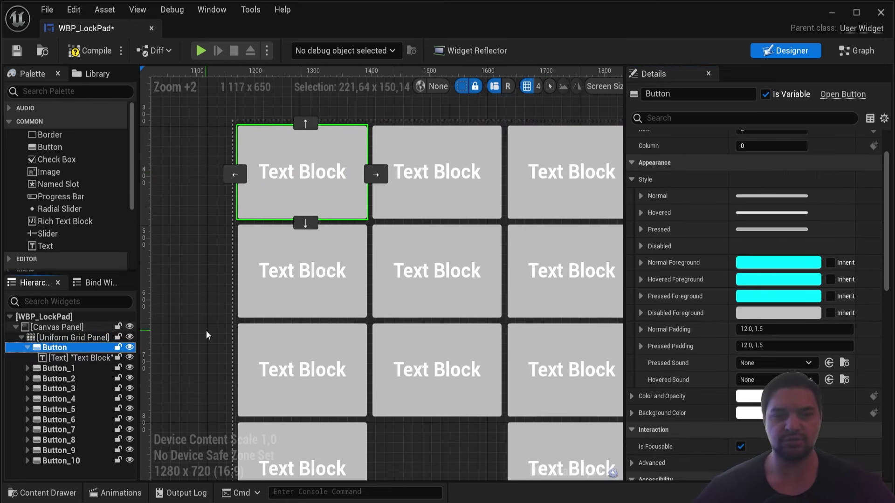
key("F2")
type("1")
key("Return")
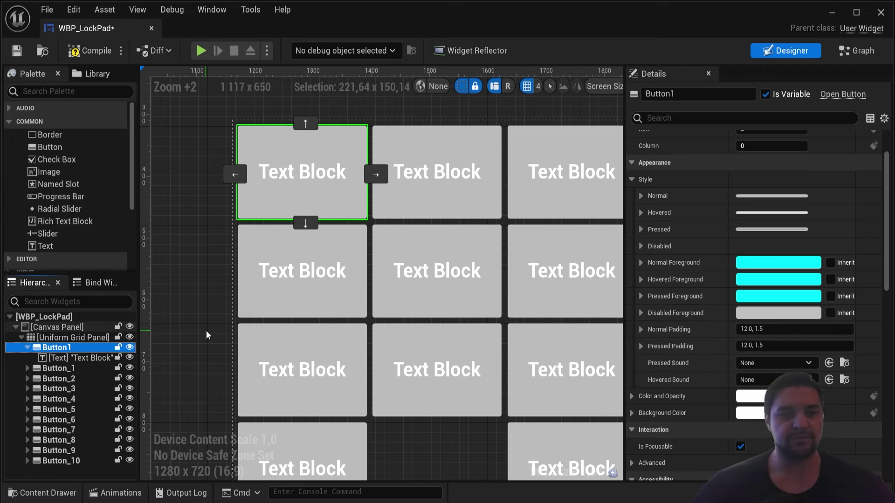
Rename Button1's text block to TB_1 and set its displayed text to 1
left_click(69, 358)
key("F2")
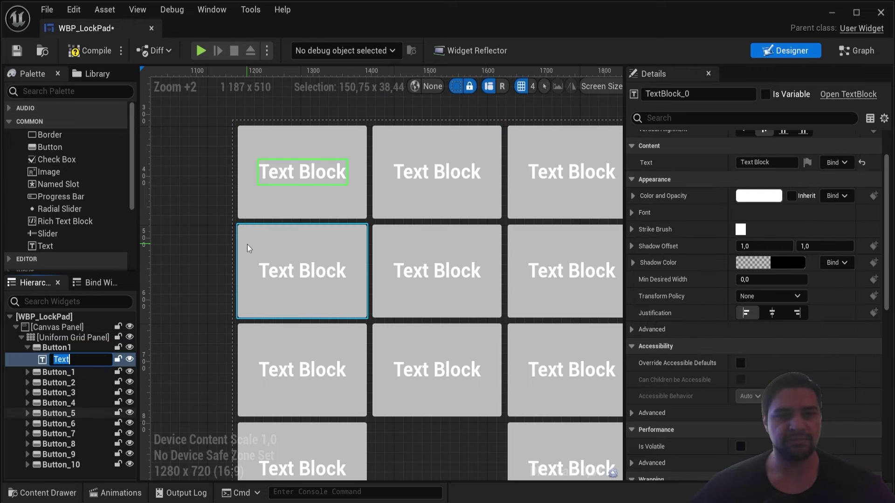
type("1")
key("Return")
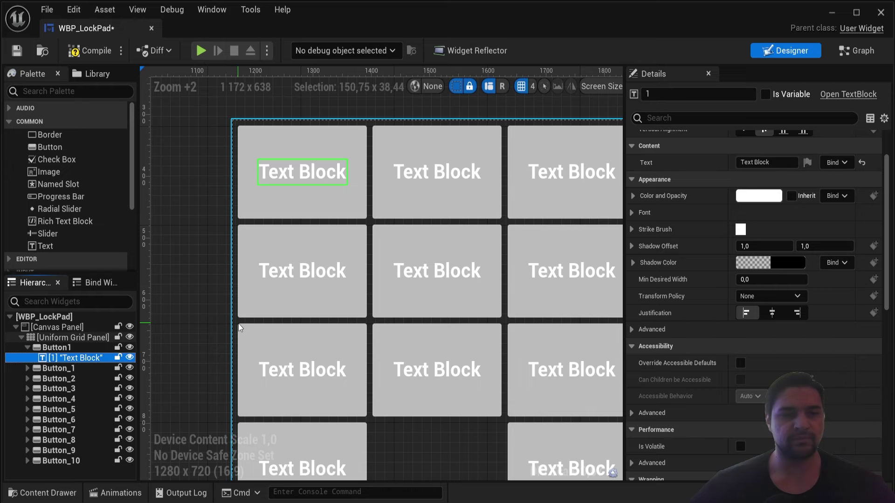
key("F2")
type("_1")
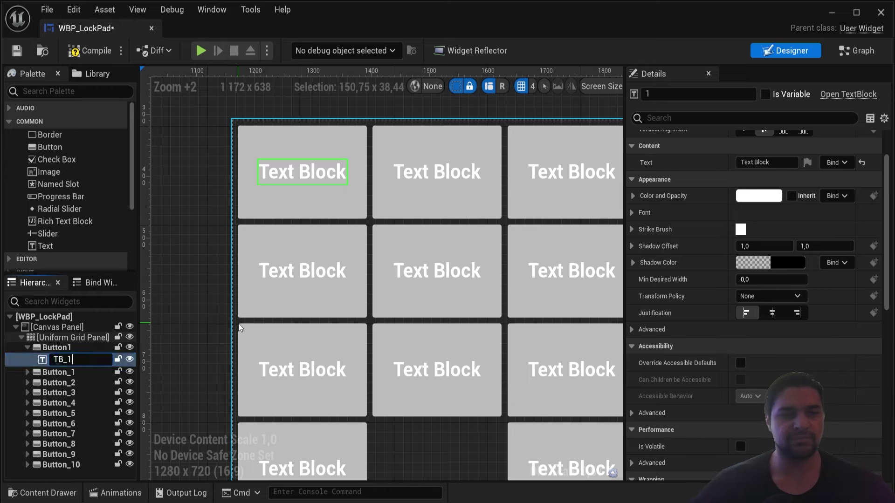
key("Return")
scroll(741, 228, "up", 3)
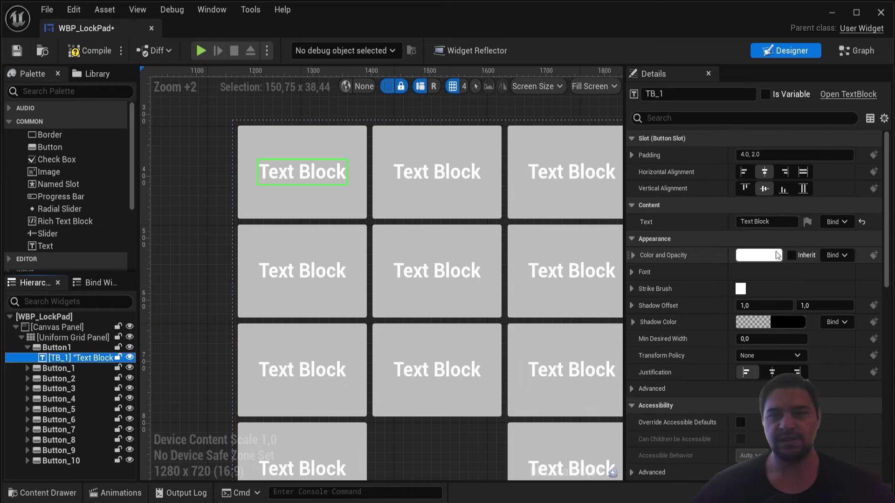
left_click(764, 222)
type("1")
key("Return")
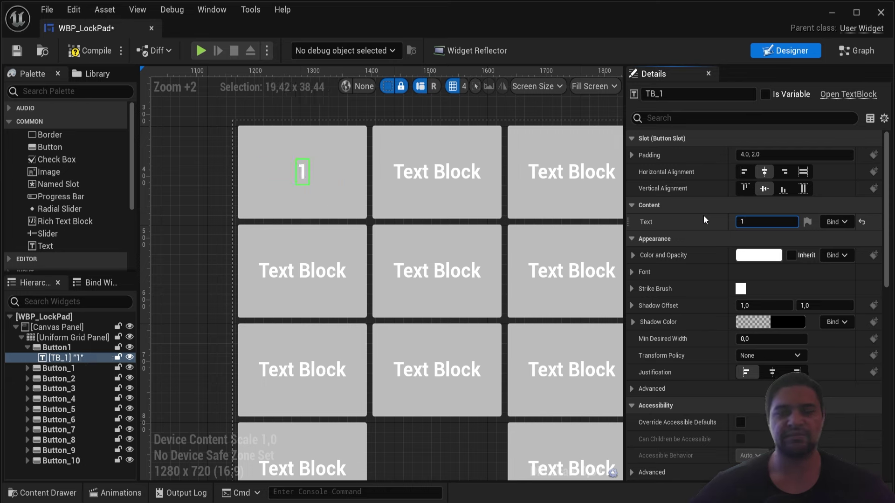
Rename the second keypad button to Button2
left_click(47, 369)
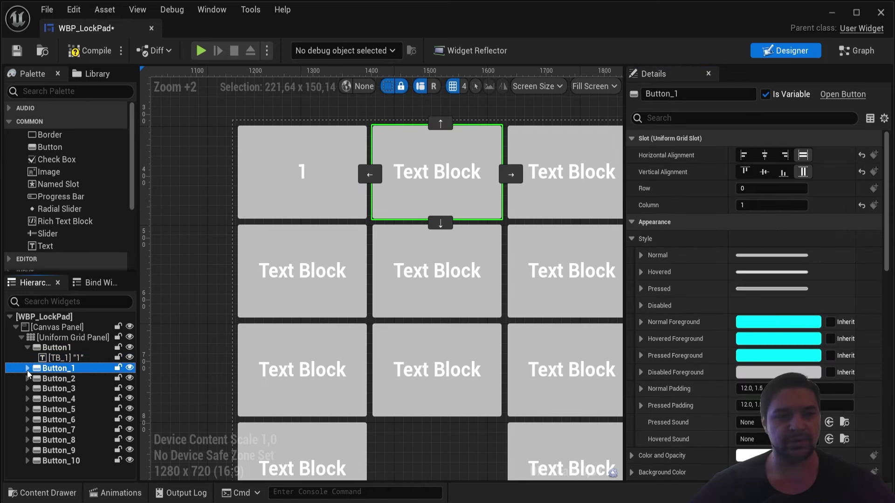
left_click(27, 369)
key("F2")
key("End")
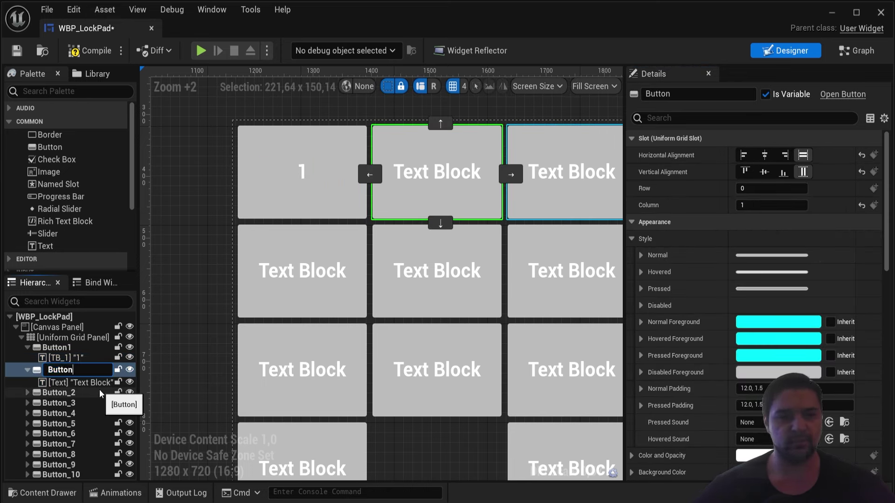
type("2")
key("Return")
Rename Button2's text block to TB_2 and set its label to 2
left_click(88, 381)
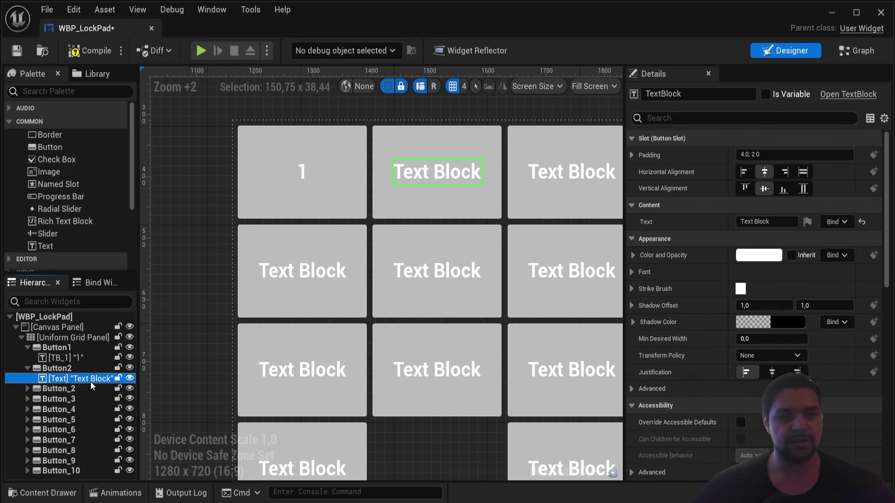
key("F2")
type("TB_2")
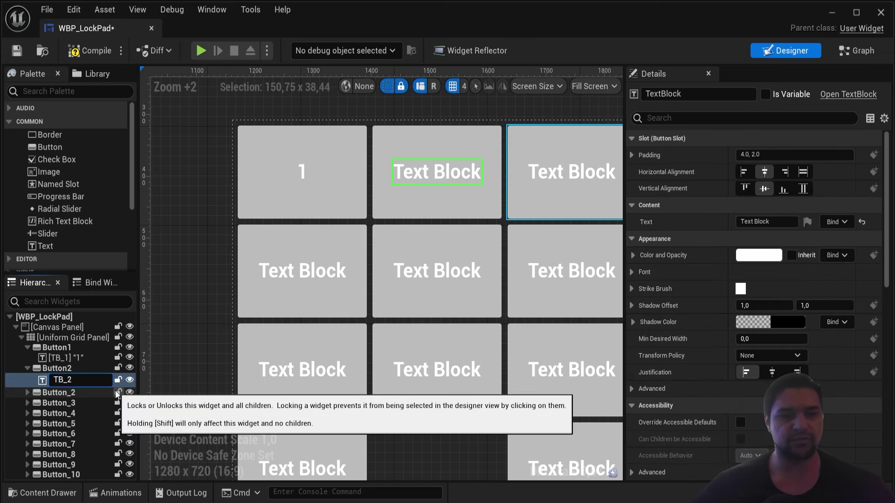
key("Return")
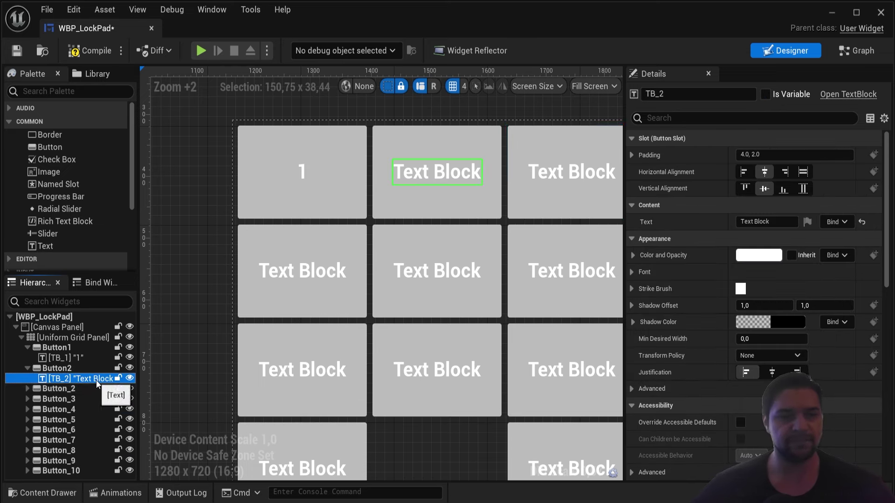
left_click(96, 381)
key("Return")
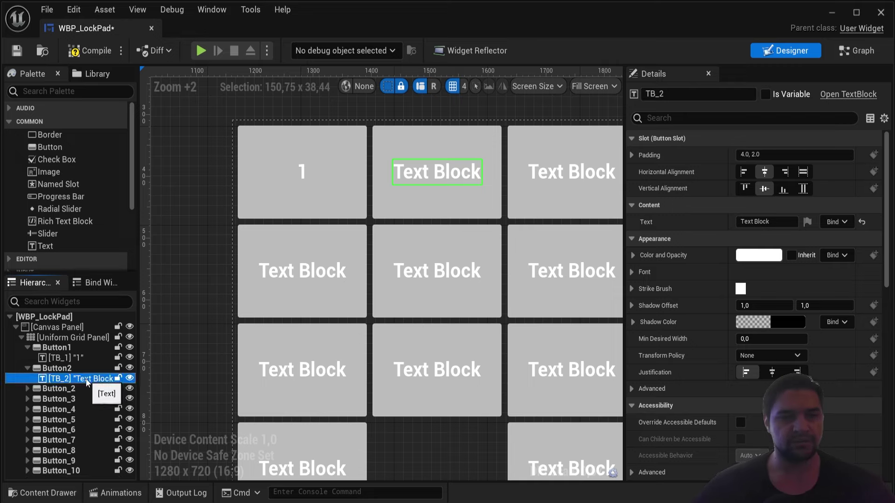
left_click(746, 221)
type("2")
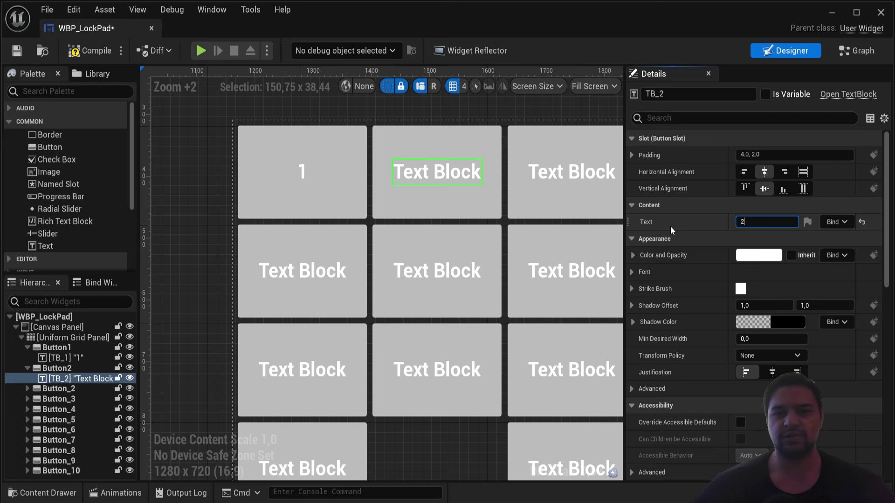
scroll(566, 242, "down", 2)
scroll(444, 203, "up", 1)
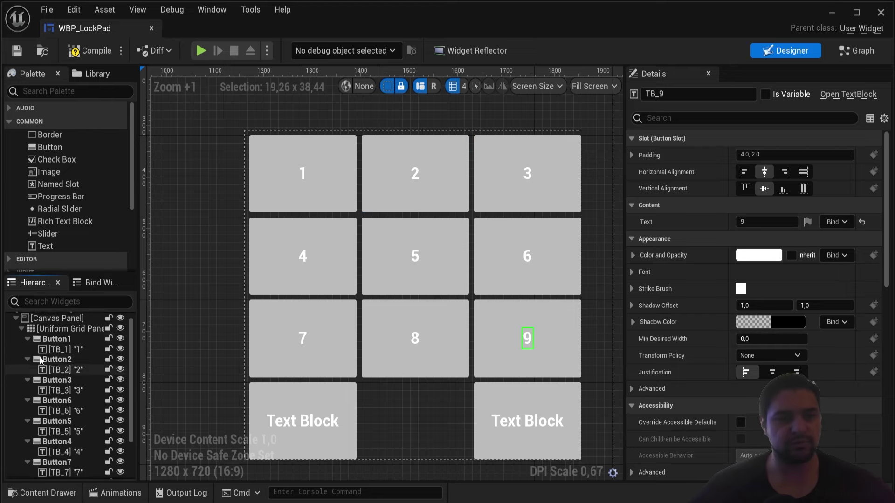
Collapse the Button1 through Button9 rows in the Hierarchy
scroll(40, 356, "up", 1)
left_click(28, 349)
left_click(28, 358)
left_click(27, 368)
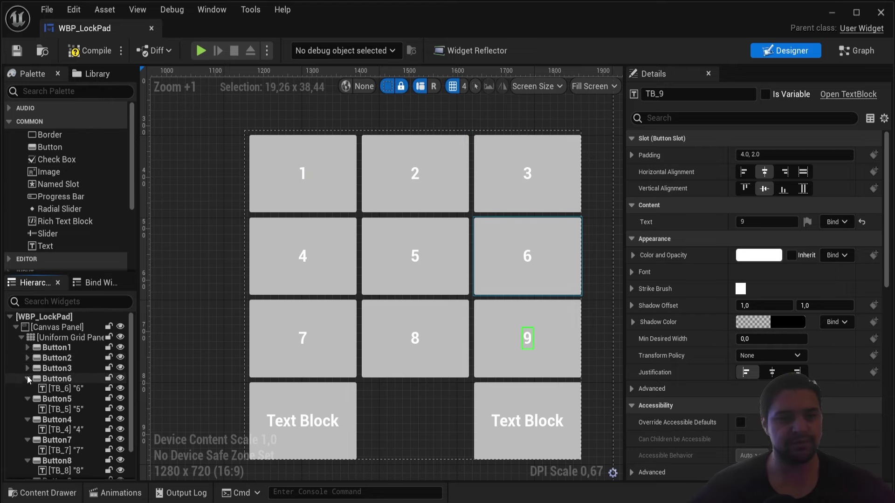
left_click(27, 378)
left_click(27, 389)
left_click(27, 399)
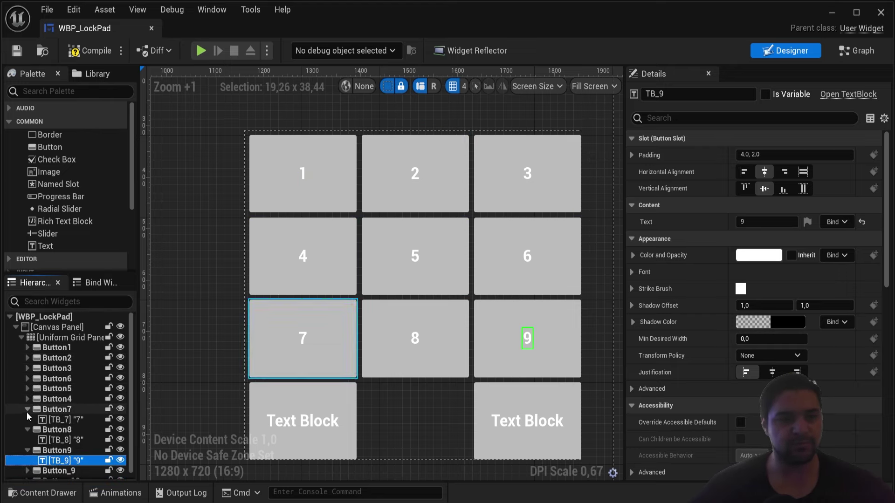
left_click(27, 410)
left_click(22, 422)
left_click(27, 420)
left_click(27, 430)
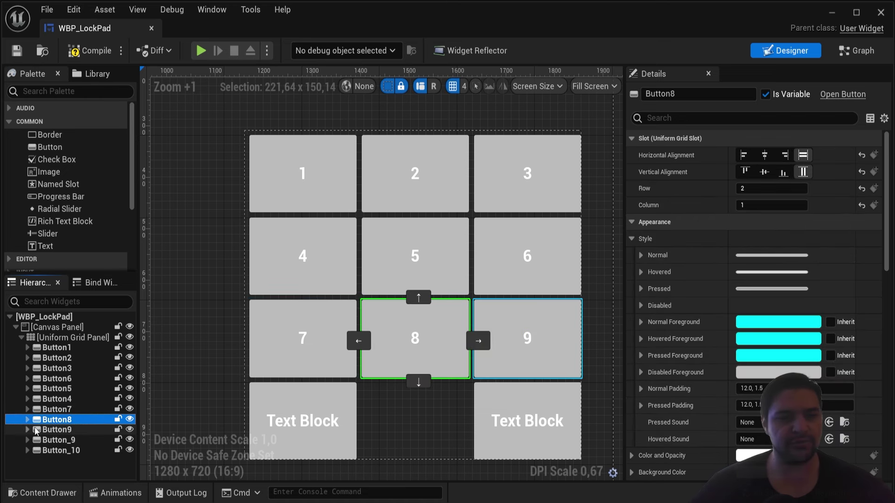
scroll(413, 381, "up", 1)
scroll(244, 396, "down", 1)
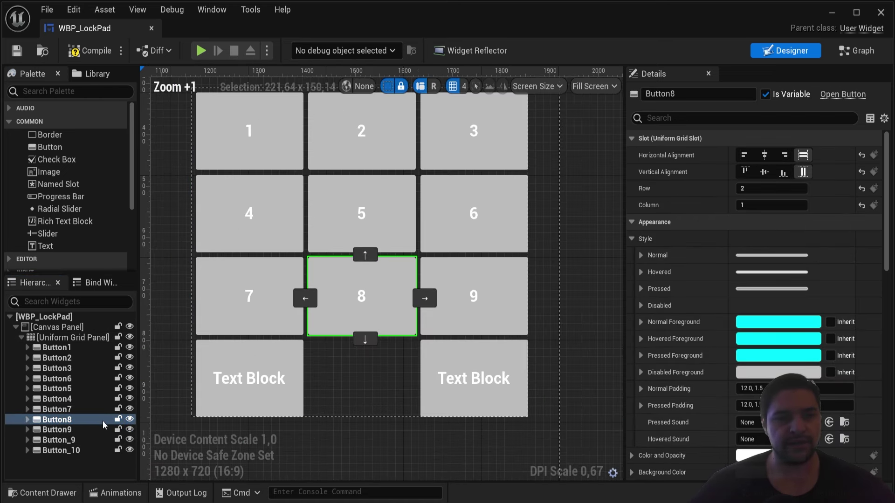
Rename the bottom-right button Button_9 to ButtonAccept
left_click(82, 428)
left_click(74, 442)
left_click(74, 444)
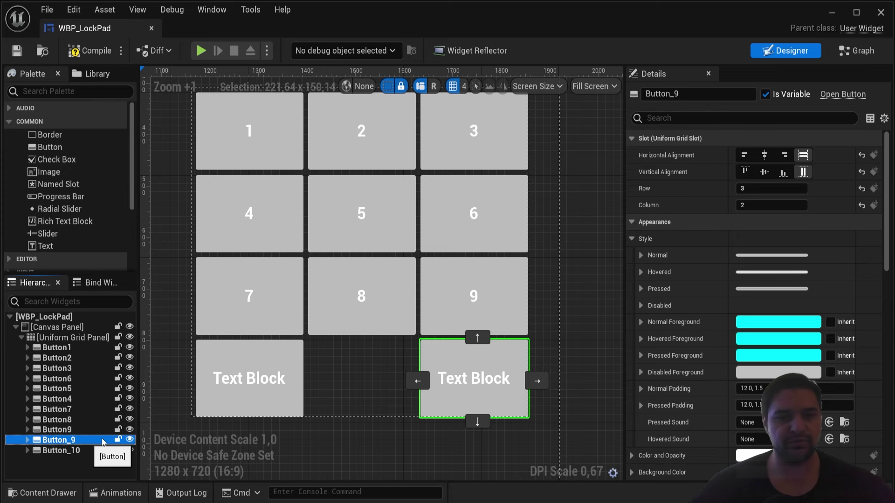
type("Accept")
key("Return")
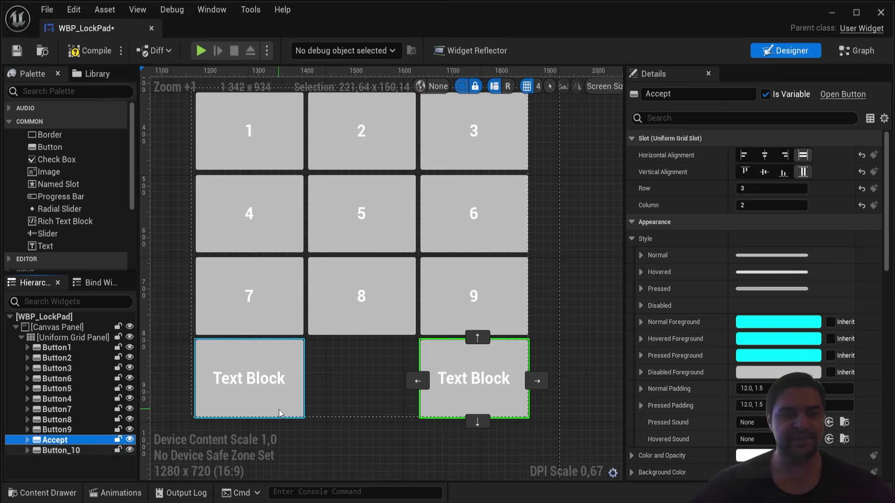
Rename ButtonAccept's text block to TB_Accept and label it Accept
left_click(26, 441)
left_click(54, 449)
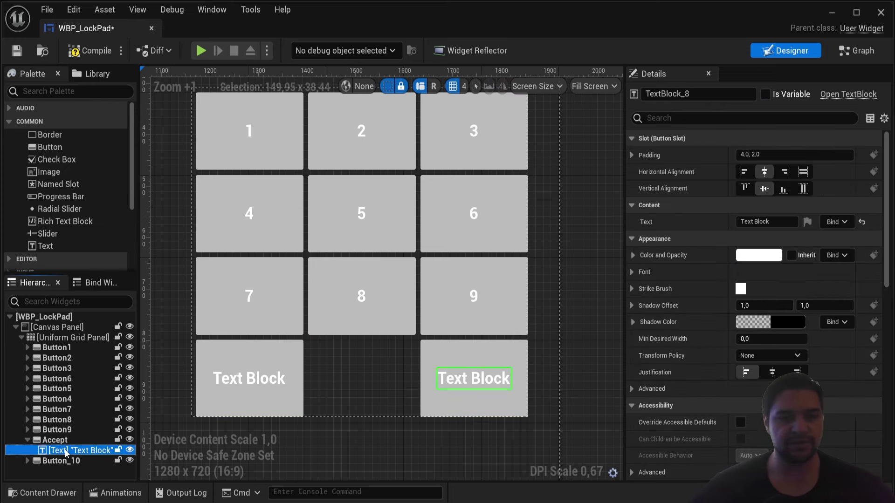
key("F2")
type("TB_Accept")
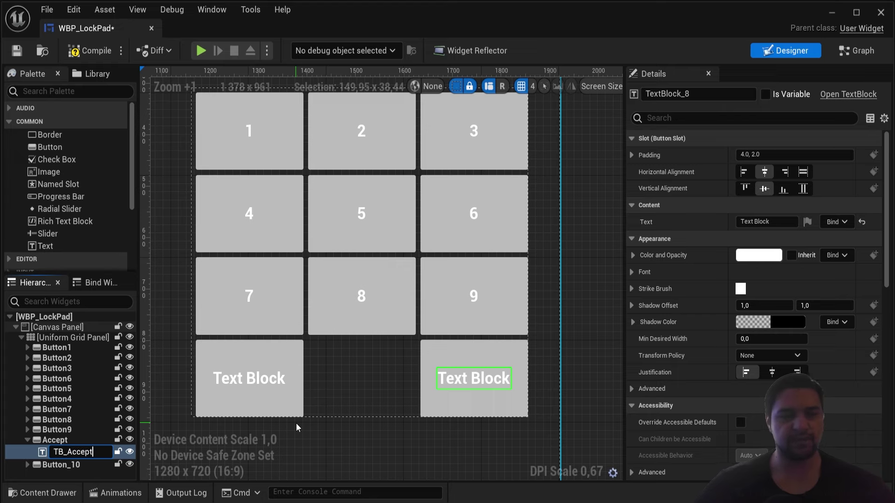
key("Return")
left_click(783, 221)
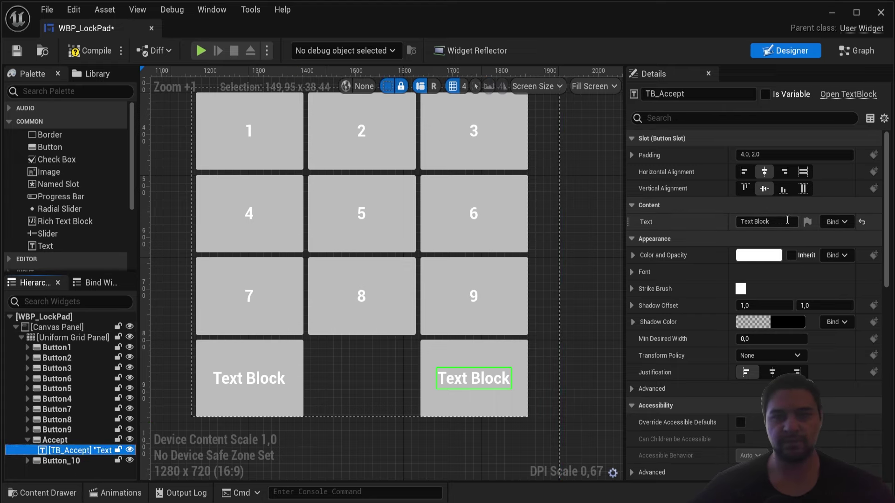
type("Accept")
key("Return")
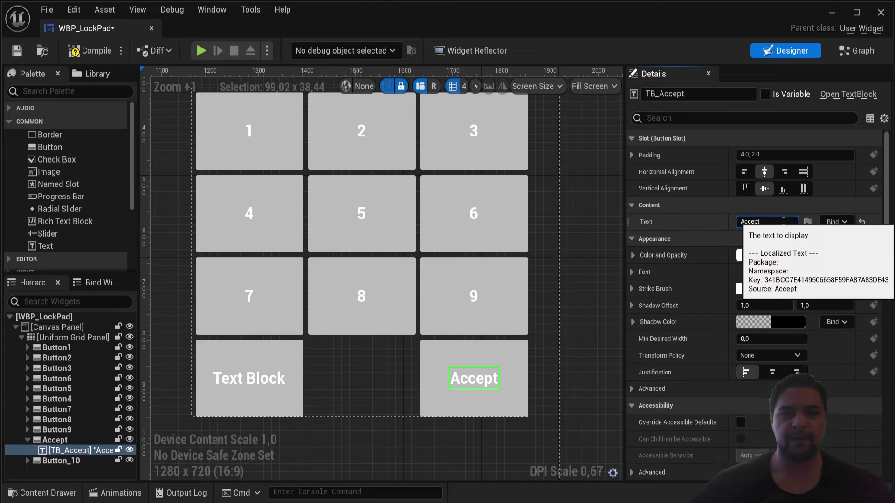
Rename the bottom-left button Button_10 to ButtonClear
left_click(48, 461)
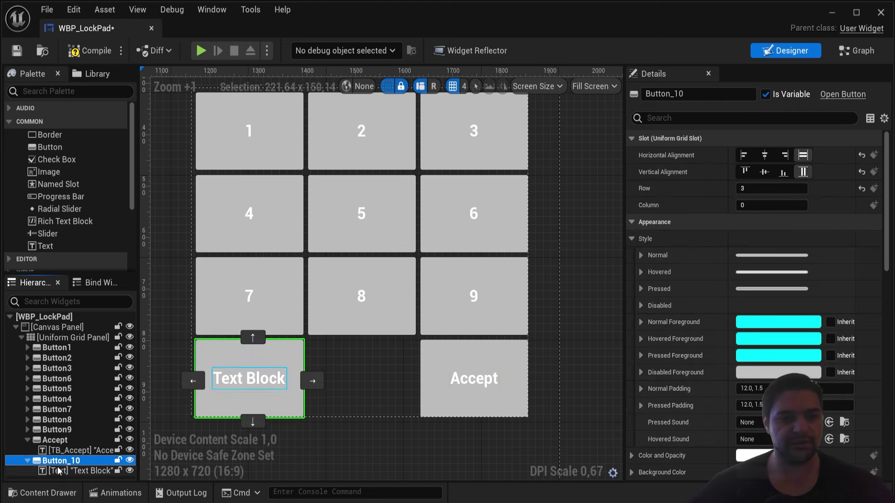
left_click(58, 471)
double_click(70, 440)
type("Button")
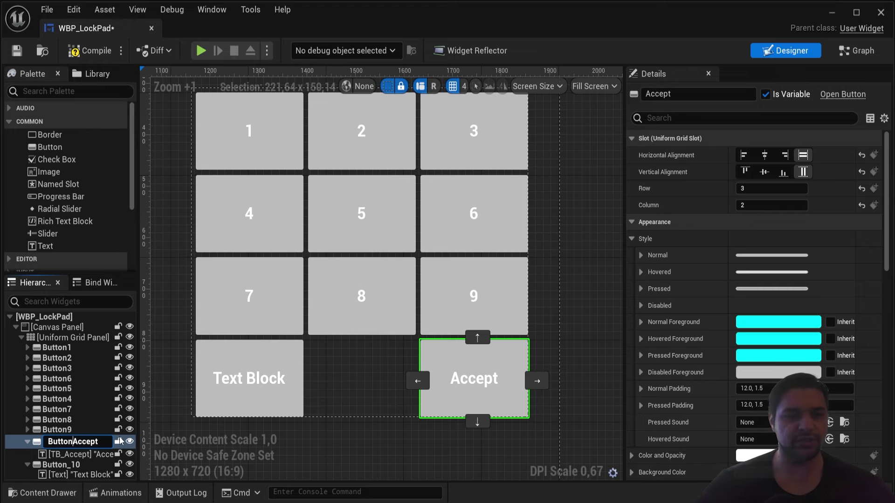
double_click(67, 462)
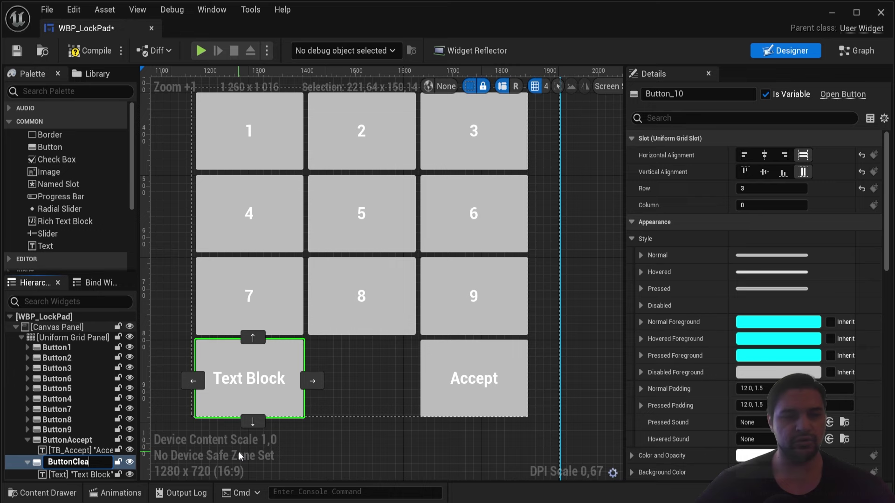
type("r")
key("Return")
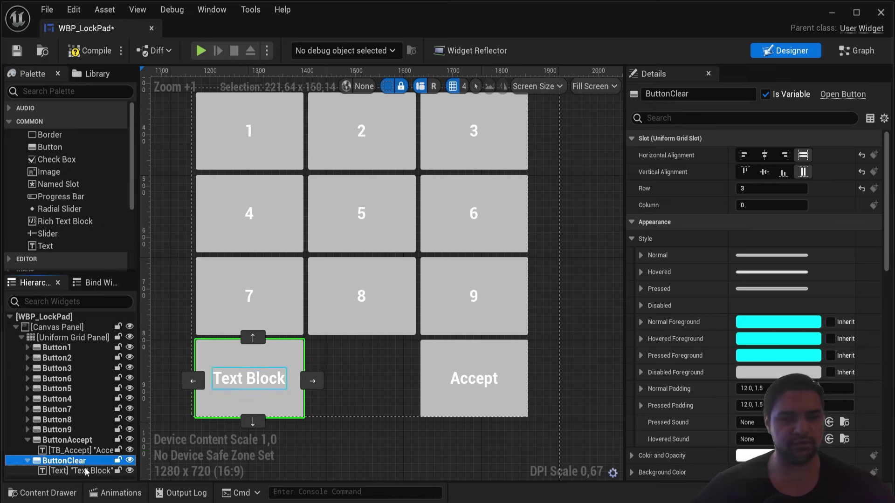
Rename ButtonClear's text block to TB_Clear and change its label to Clear
left_click(85, 472)
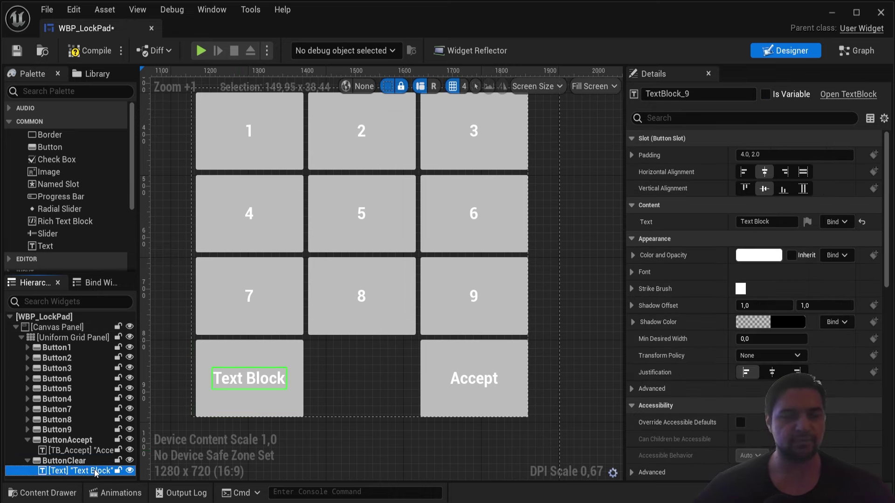
key("F2")
type("TB_Cle")
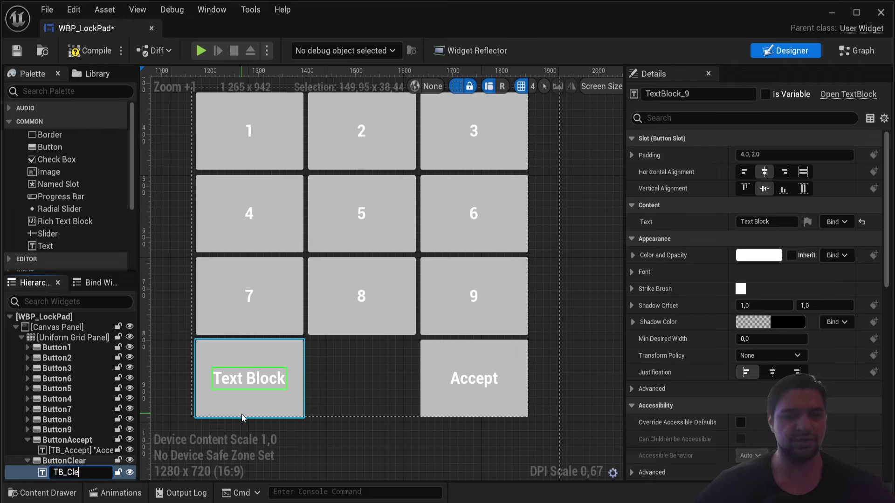
type("ar")
key("Return")
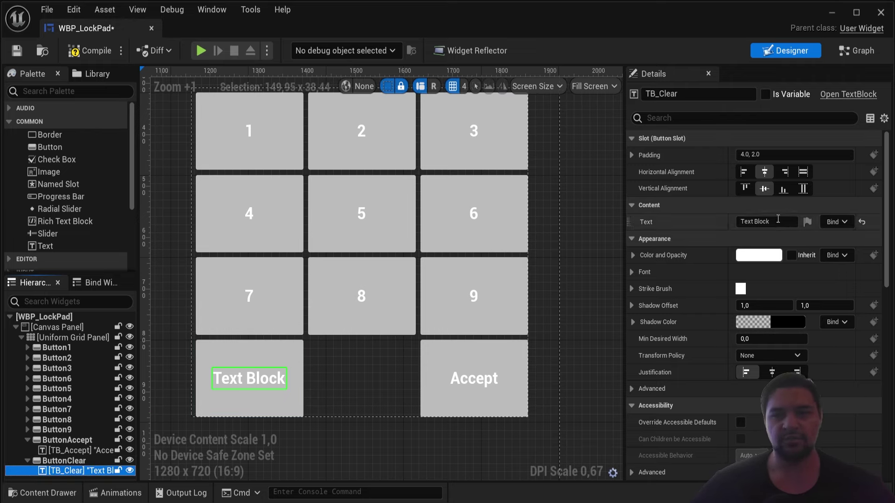
left_click(773, 223)
key("ctrl+a")
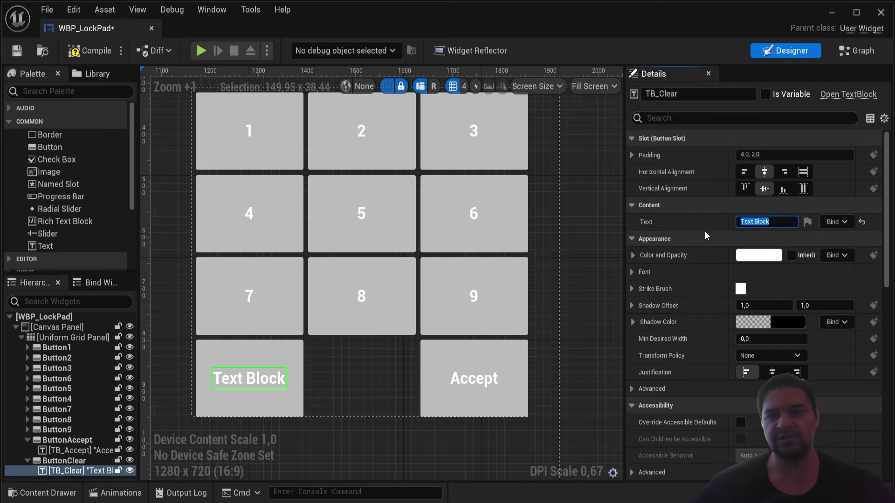
type("Clear")
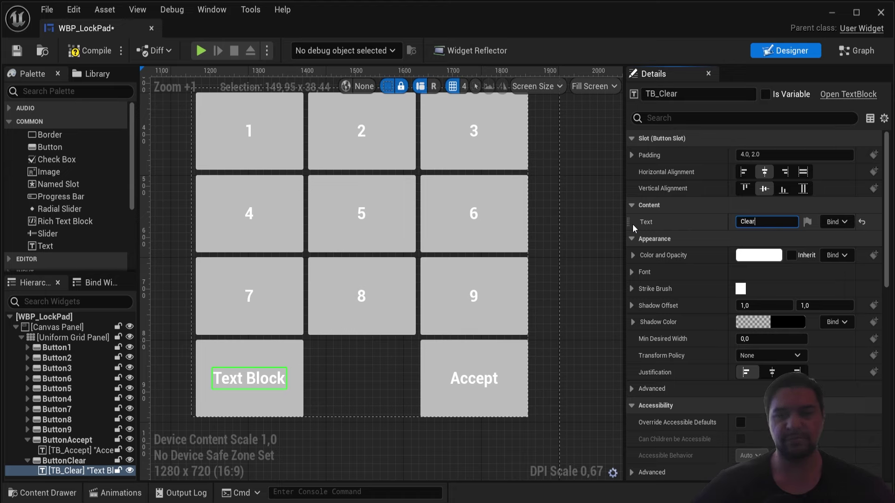
key("Return")
left_click(27, 461)
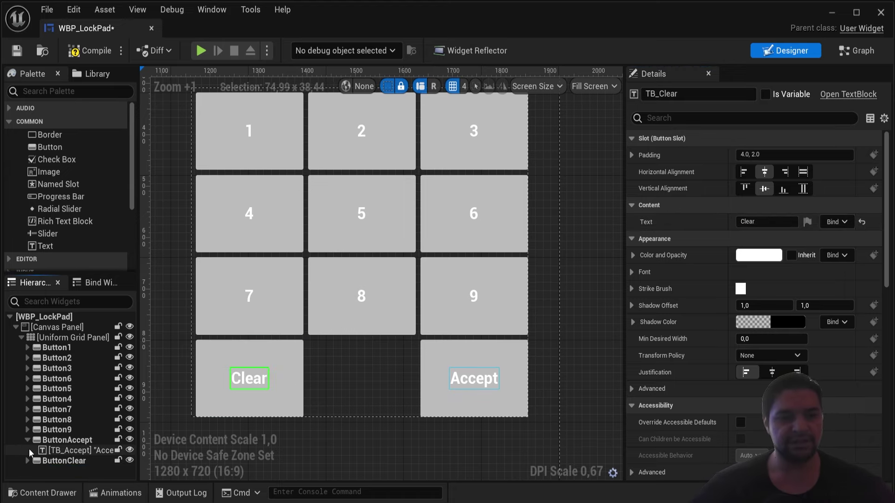
left_click(28, 440)
left_click(67, 450)
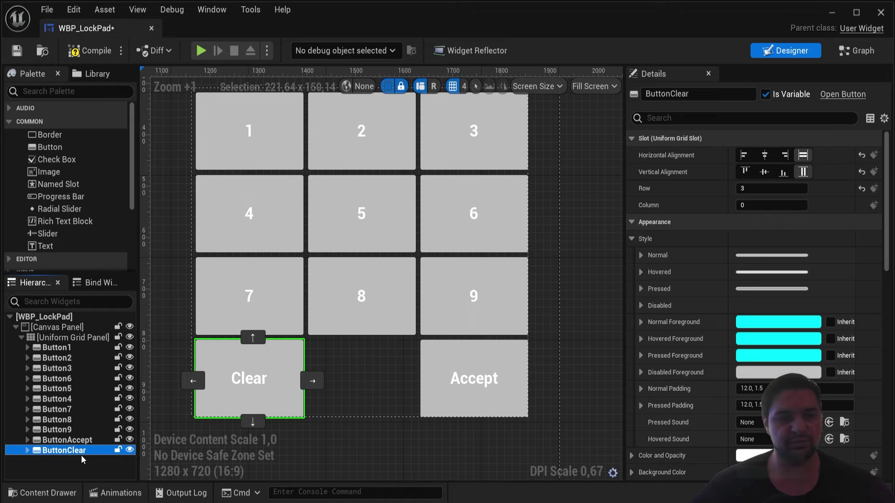
Duplicate ButtonClear into the bottom-middle cell and name the copy ButtonClose
key("ctrl+d")
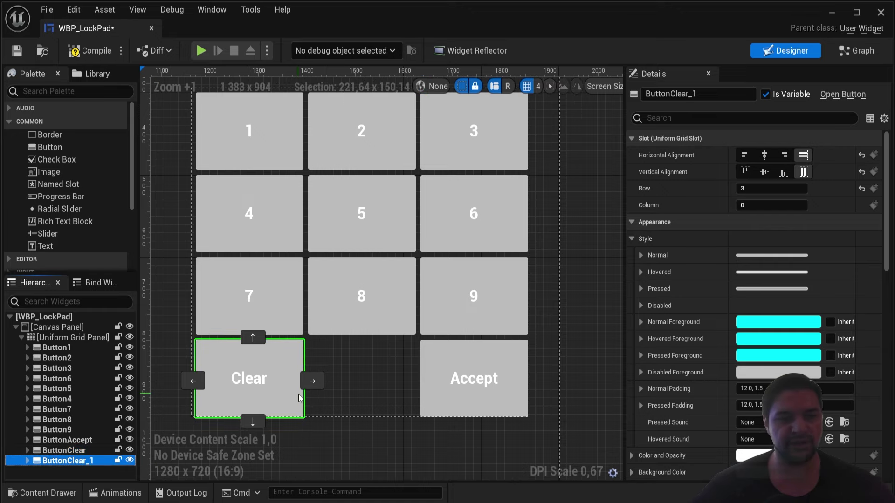
left_click(312, 381)
key("F2")
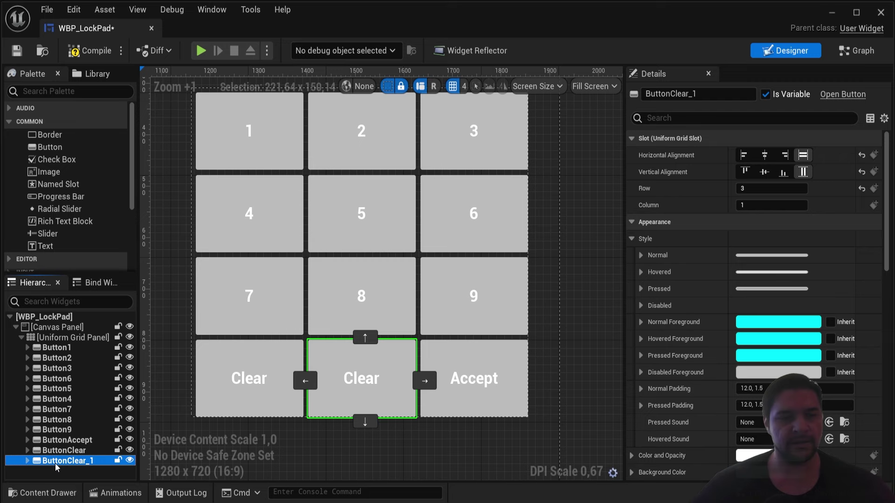
type("Button")
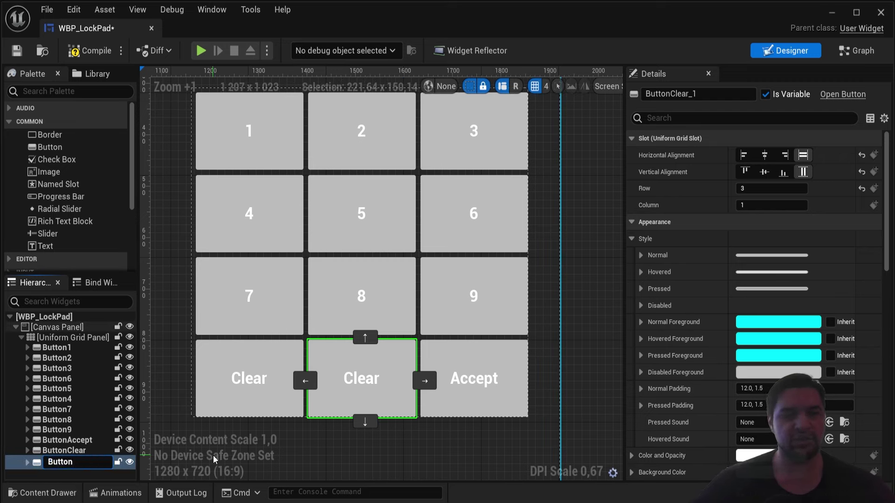
type("Close")
key("Return")
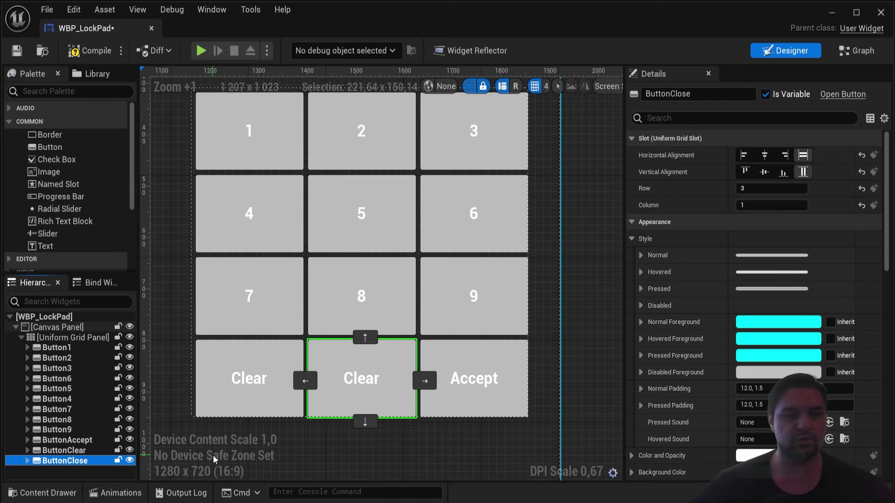
Rename ButtonClose's text block to TB_Close and set its label to Close
left_click(70, 471)
key("F2")
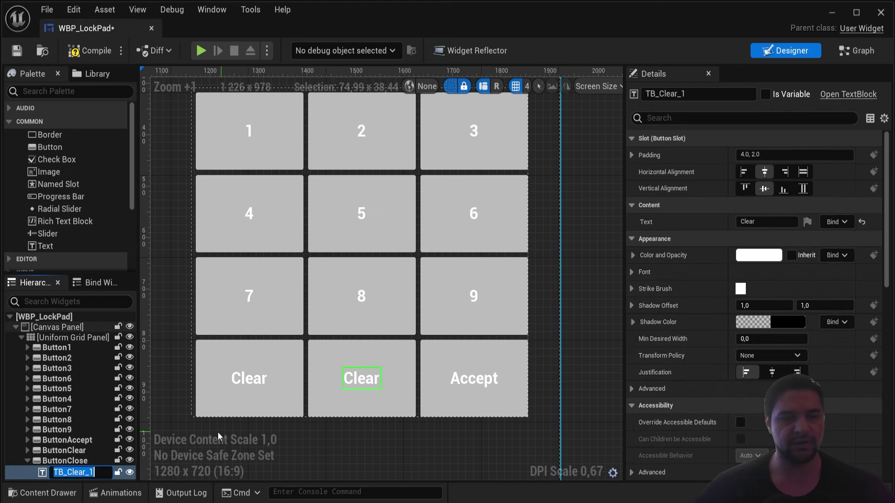
type("TB_Close")
key("Return")
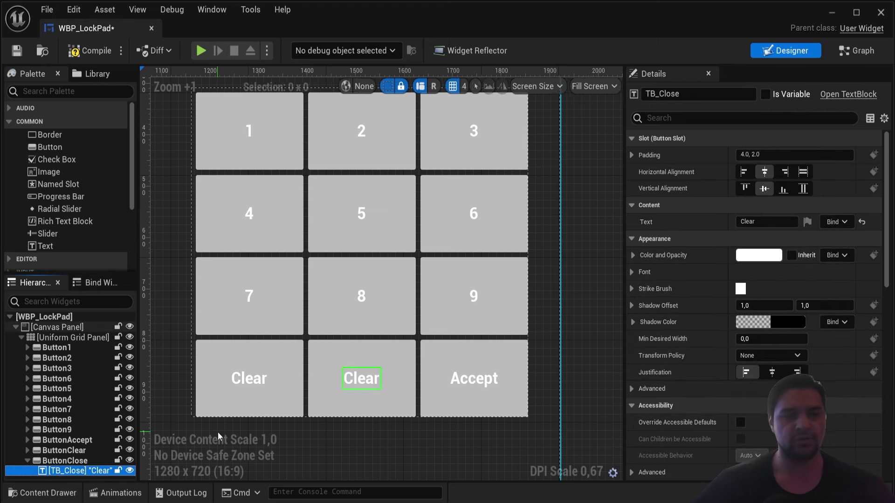
left_click(774, 221)
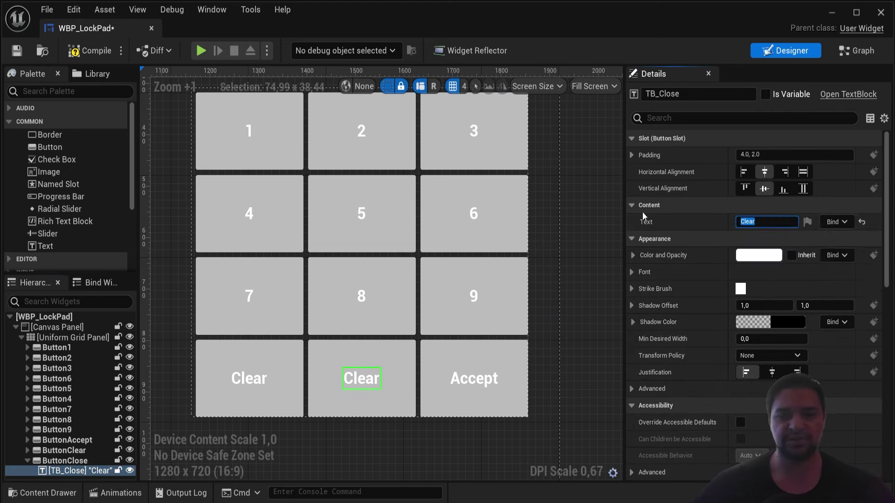
type("Close")
scroll(359, 247, "down", 1)
scroll(322, 192, "down", 2)
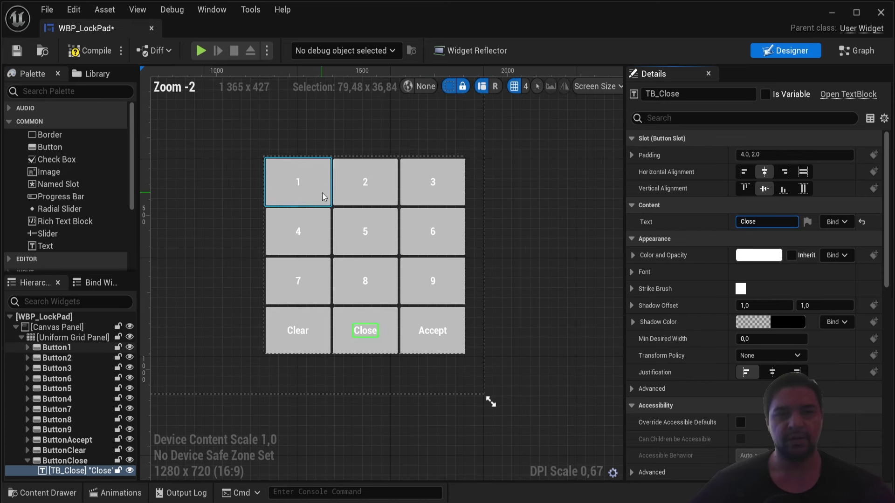
scroll(298, 141, "up", 1)
left_click(311, 141)
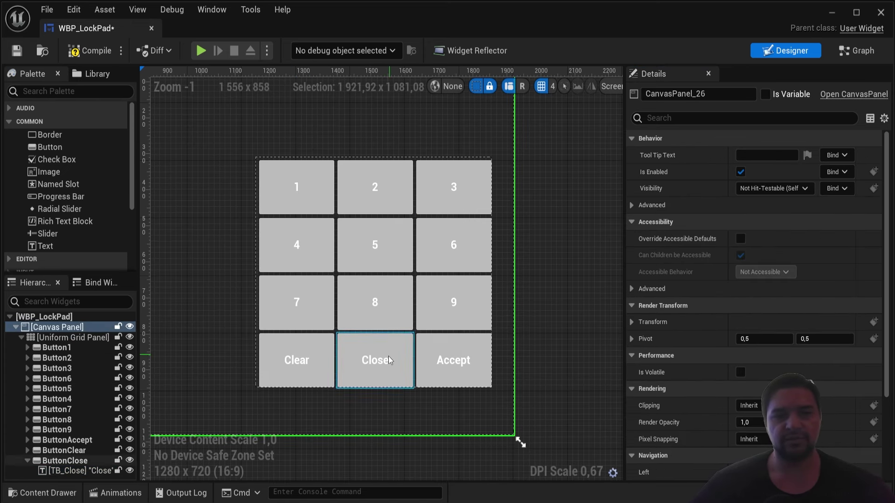
left_click(289, 188)
left_click(368, 200)
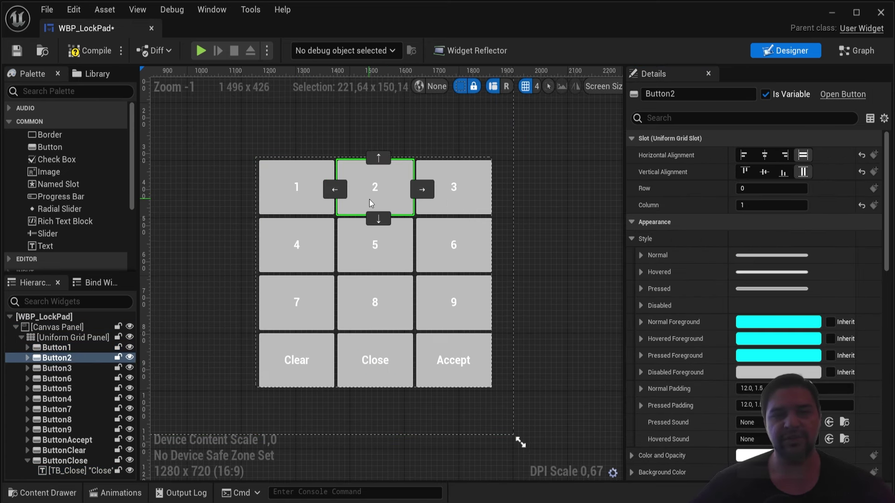
left_click(292, 200)
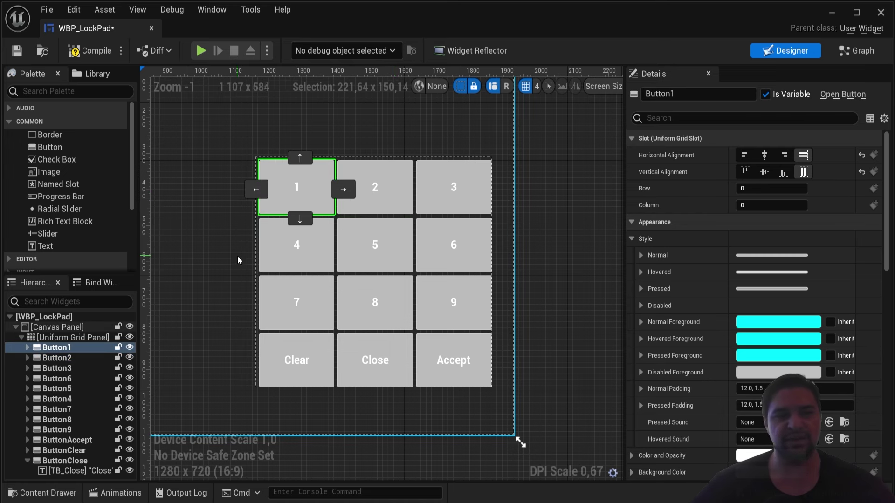
right_click_drag(238, 259, 257, 295)
left_click(273, 172)
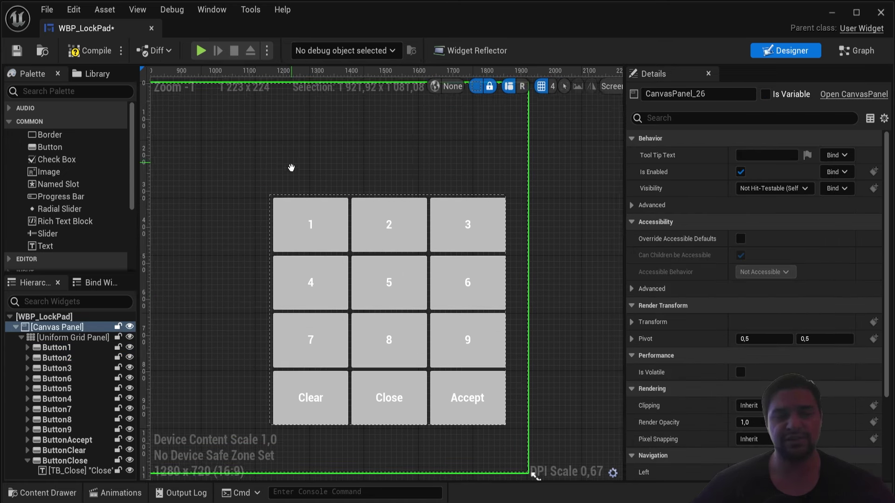
right_click_drag(291, 175, 288, 191)
scroll(278, 224, "up", 1)
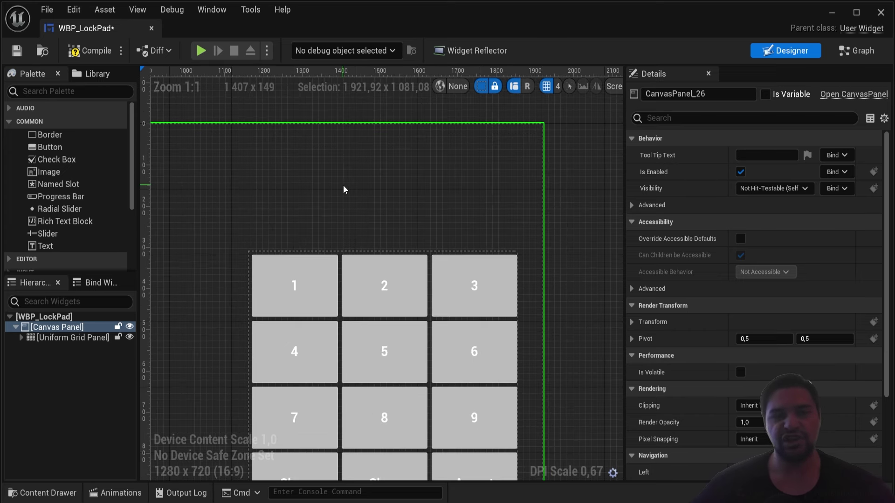
left_click(56, 91)
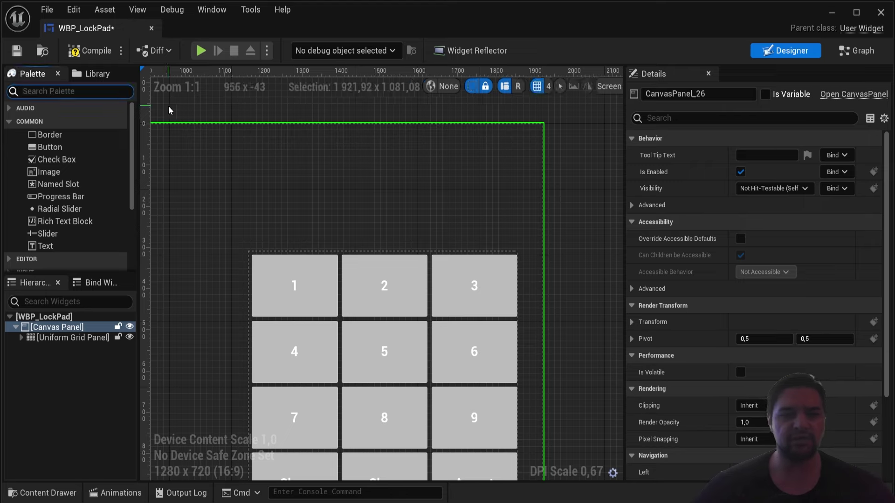
type("Hor")
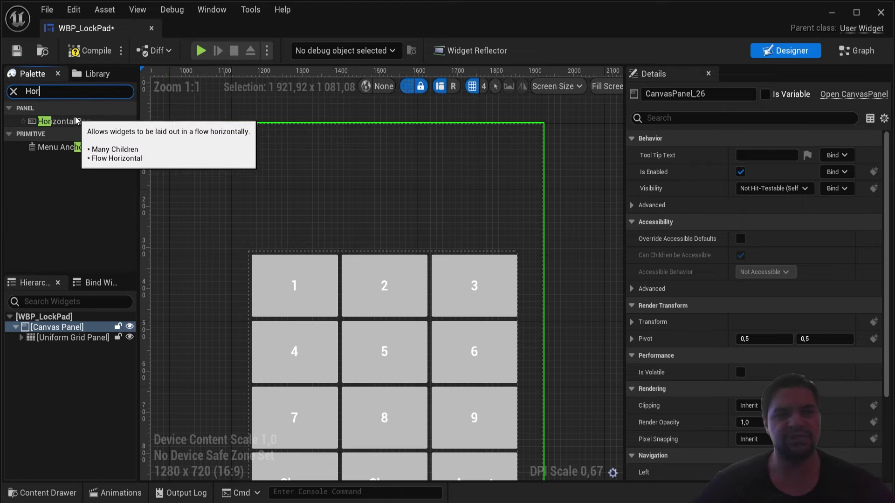
Add a Horizontal Box to the Canvas Panel and set its position X and Y to 0
left_click_drag(79, 120, 54, 340)
scroll(327, 354, "down", 5)
scroll(298, 186, "up", 3)
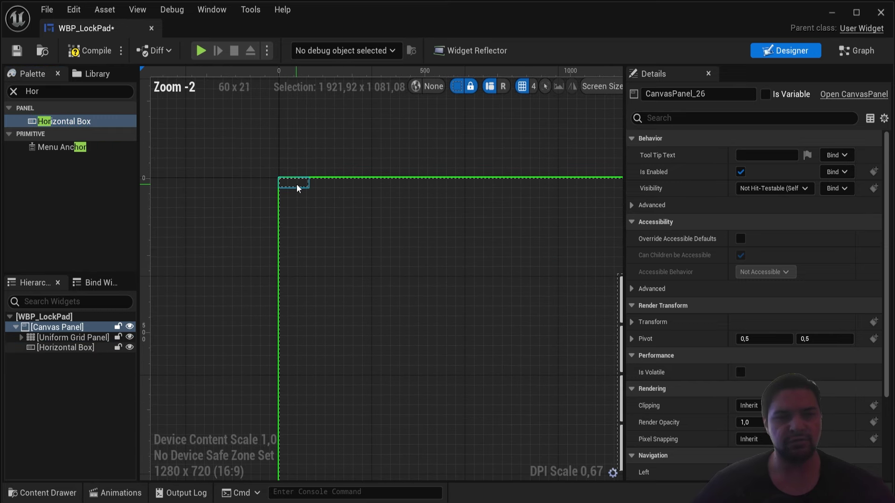
left_click(297, 188)
right_click_drag(309, 196, 214, 209)
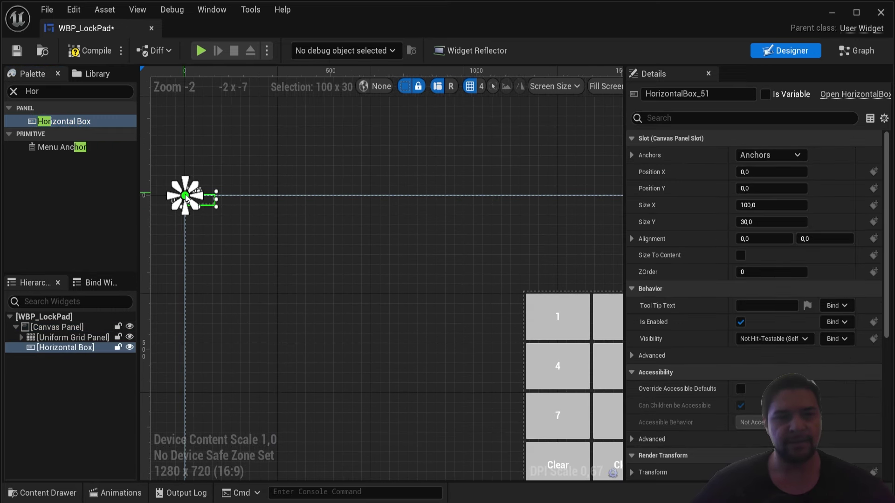
left_click_drag(185, 196, 588, 239)
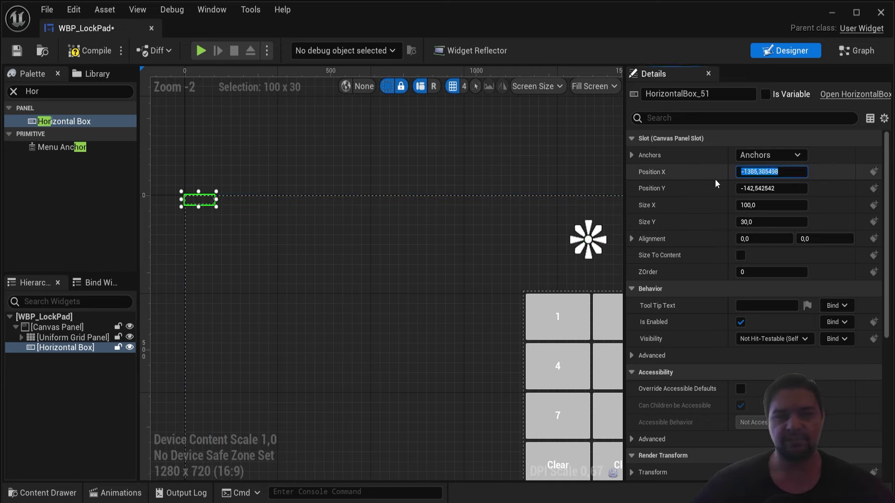
type("0")
key("Return")
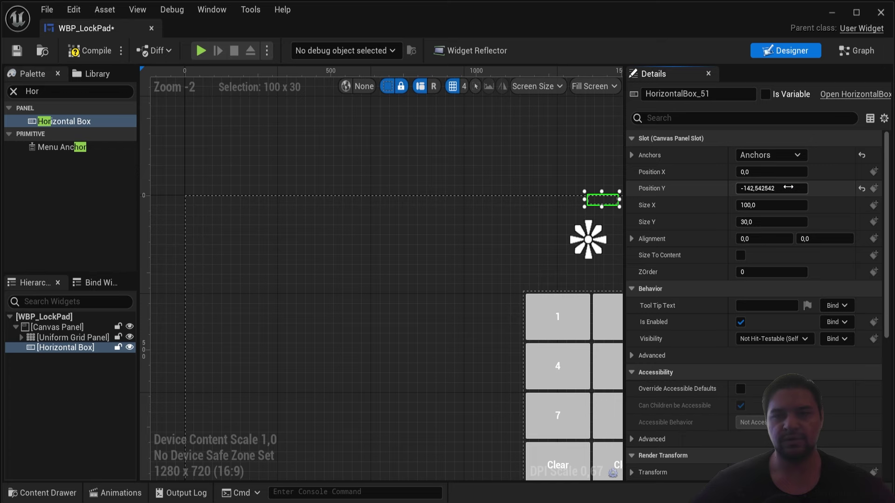
left_click(788, 187)
type("0")
key("Return")
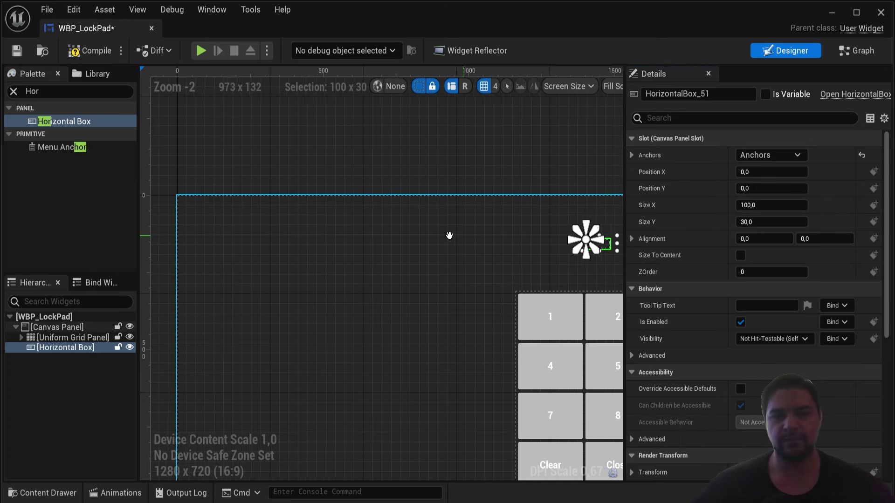
Stretch the box into a wide strip, about 674.6 × 94.1, positioned above the keypad
scroll(459, 203, "up", 2)
right_click_drag(459, 203, 387, 194)
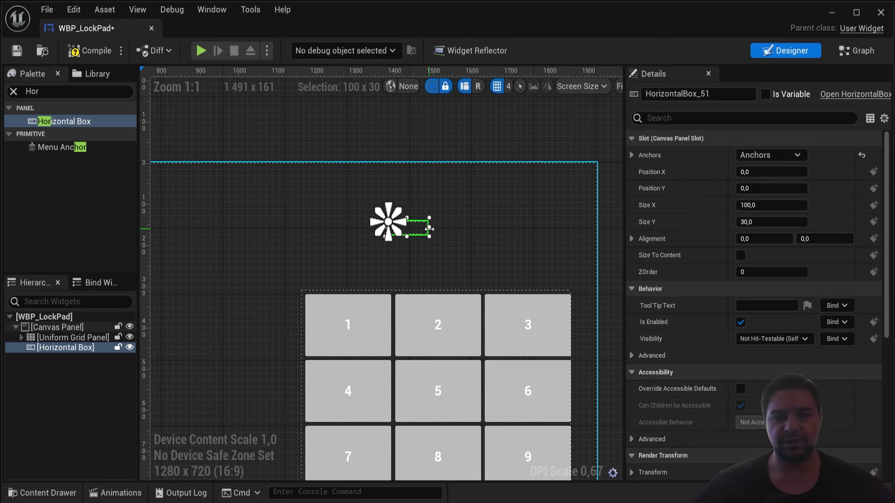
left_click_drag(430, 227, 566, 227)
scroll(376, 228, "up", 2)
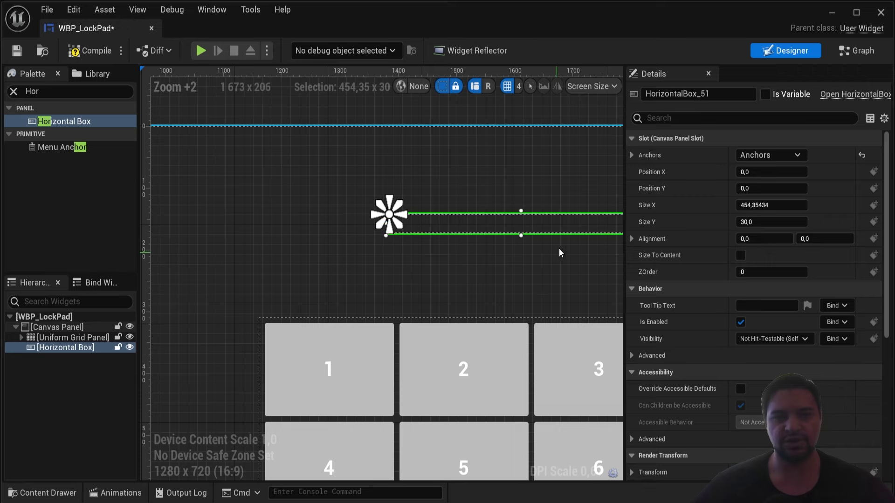
left_click_drag(521, 234, 521, 274)
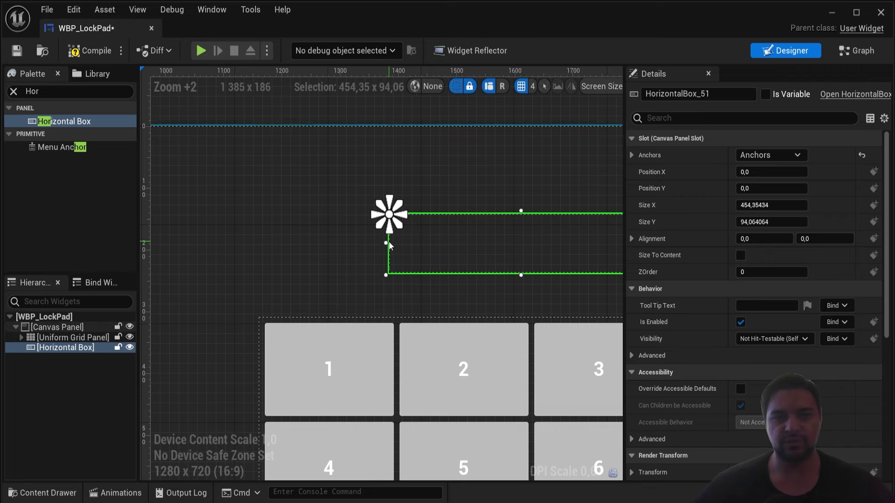
left_click_drag(386, 243, 260, 238)
scroll(346, 262, "down", 3)
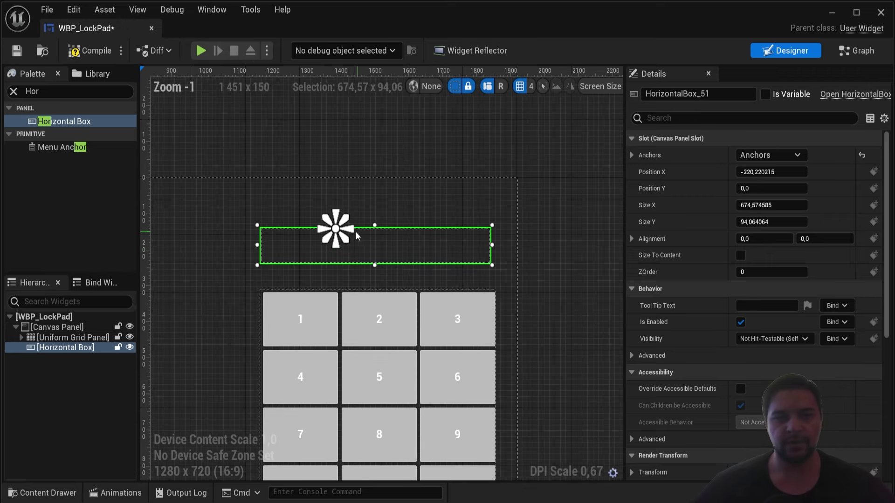
left_click_drag(356, 231, 380, 248)
scroll(340, 256, "up", 2)
scroll(339, 256, "up", 1)
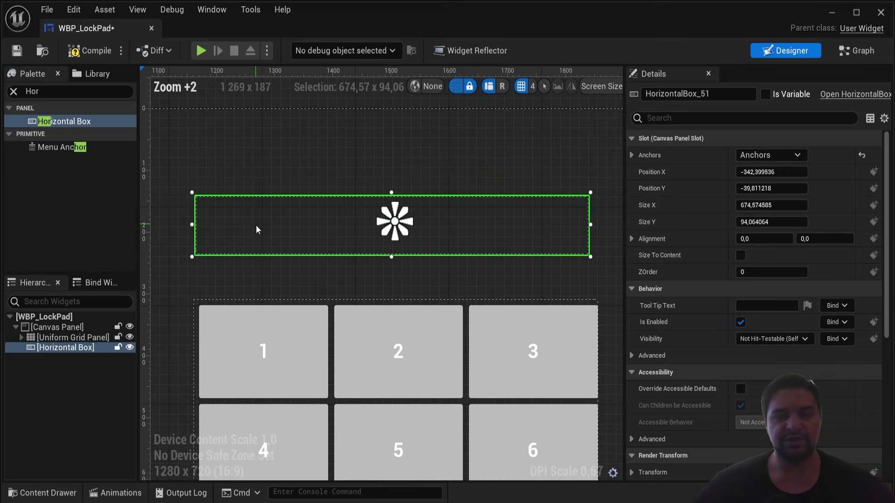
scroll(255, 226, "down", 2)
scroll(274, 233, "up", 2)
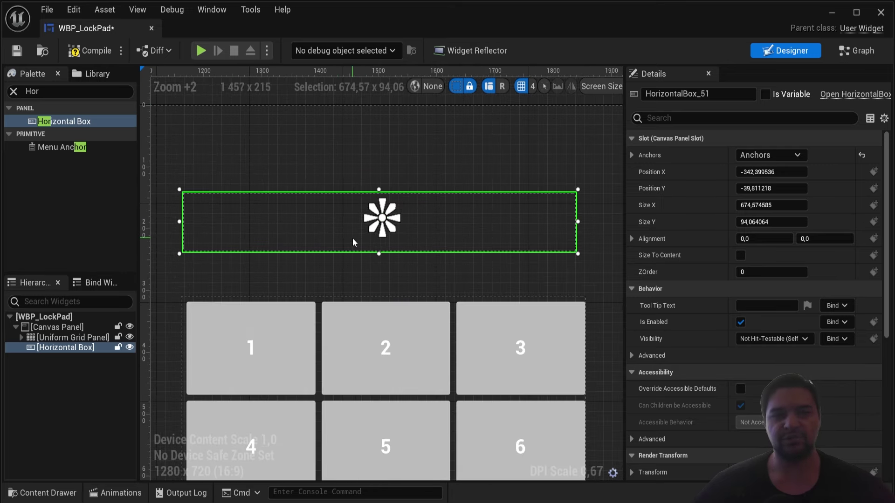
Drag a Text widget from the Palette into the Horizontal Box
double_click(61, 92)
type("Tex")
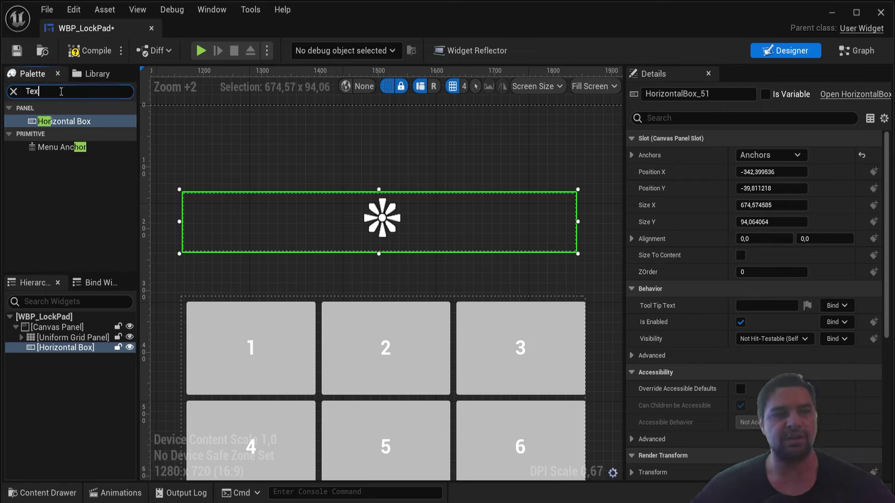
type("t")
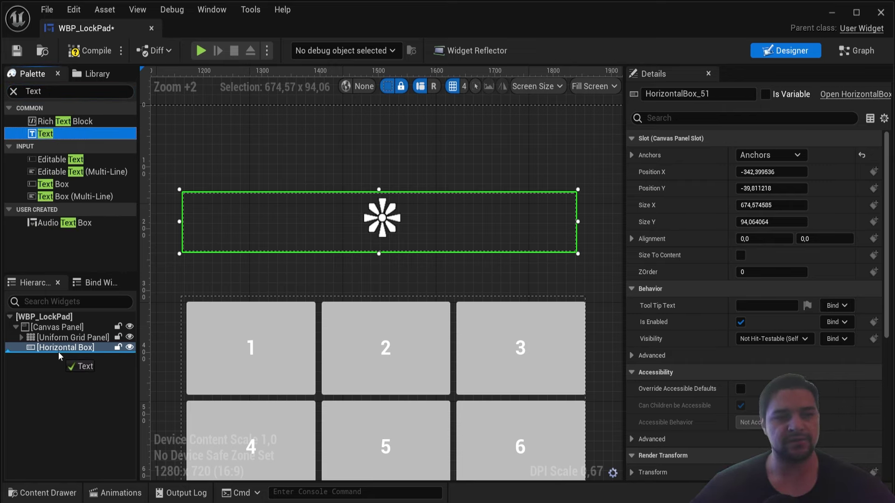
left_click_drag(45, 134, 63, 348)
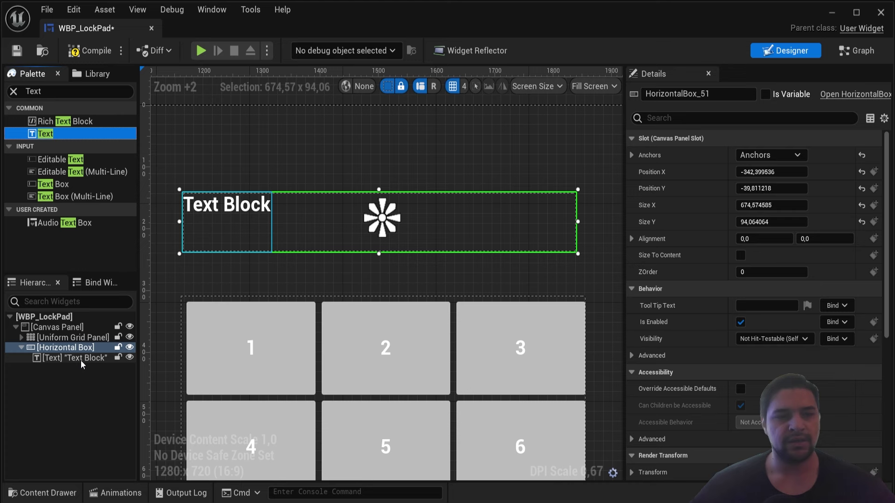
Set the text block to Fill, centred horizontally and vertically
left_click(261, 215)
left_click(777, 155)
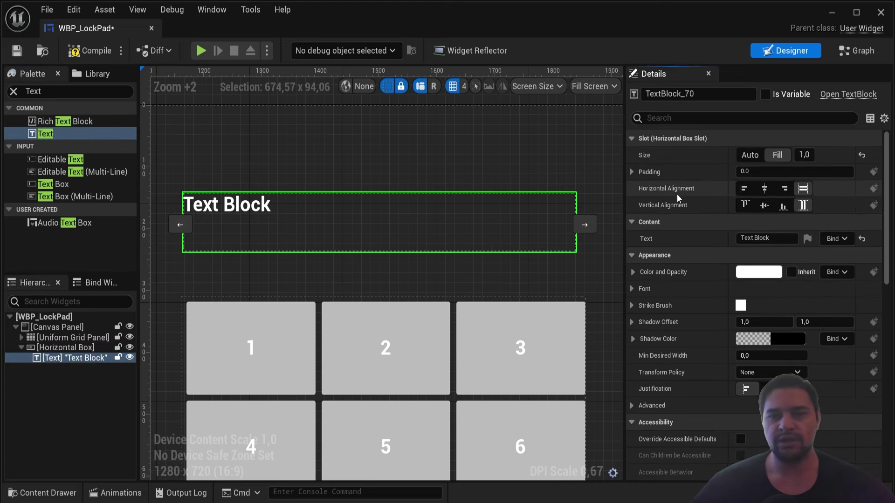
left_click(764, 188)
left_click(765, 206)
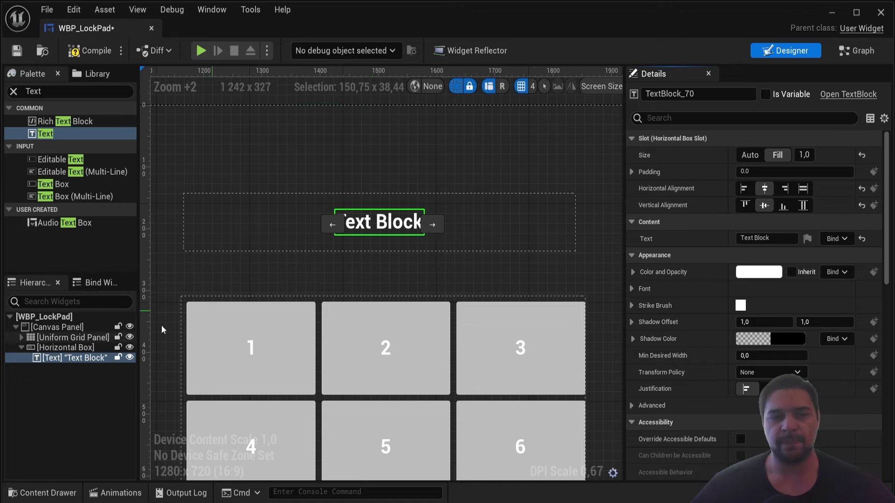
Rename the text block to EnterCode
key("F2")
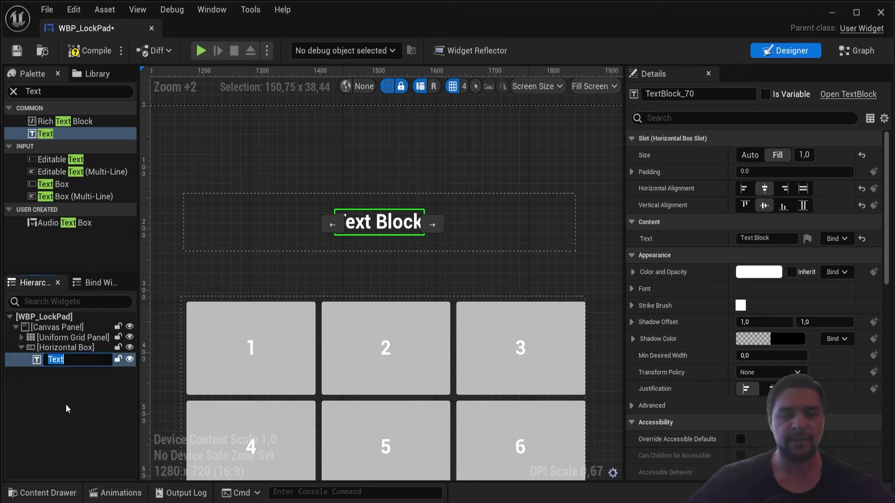
type("EnterCode")
key("Return")
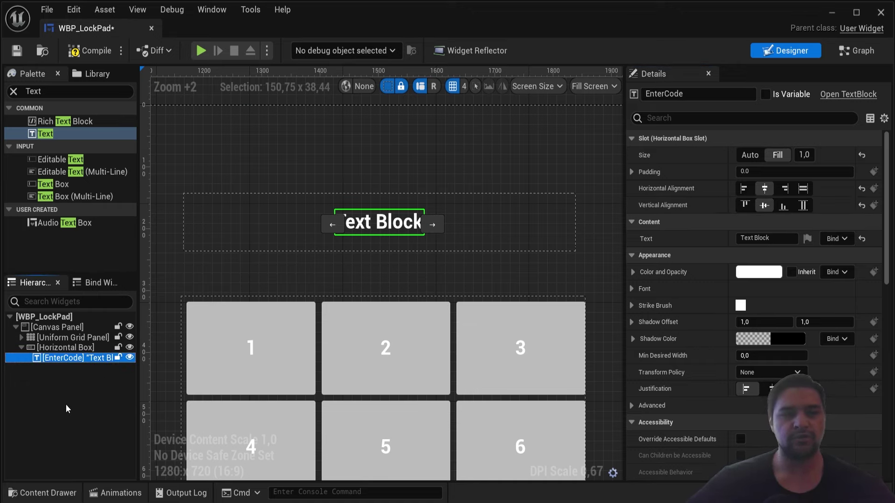
scroll(412, 249, "down", 2)
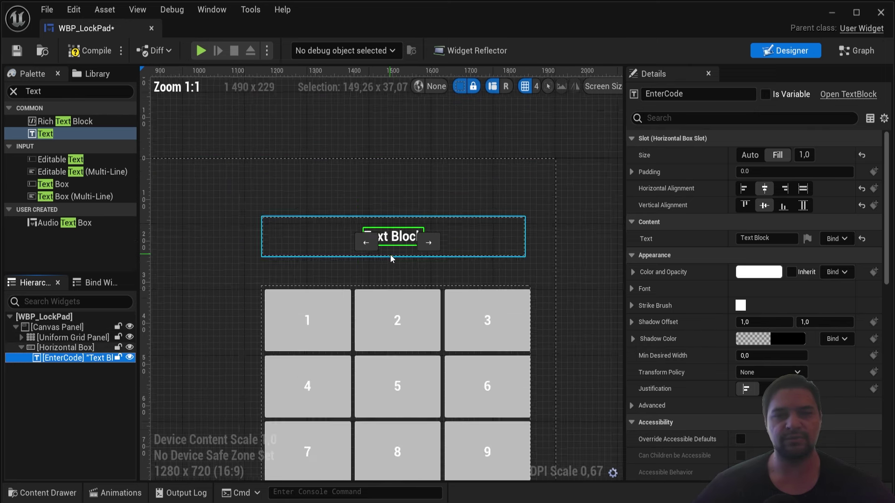
scroll(391, 255, "up", 4)
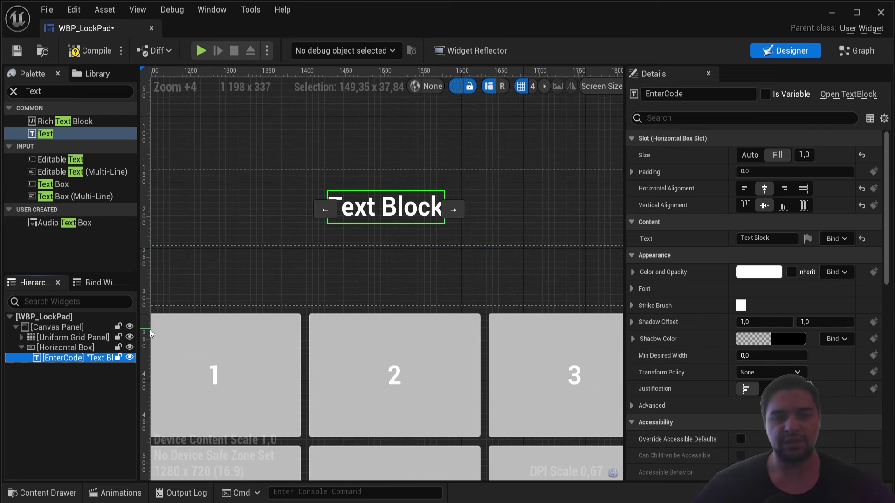
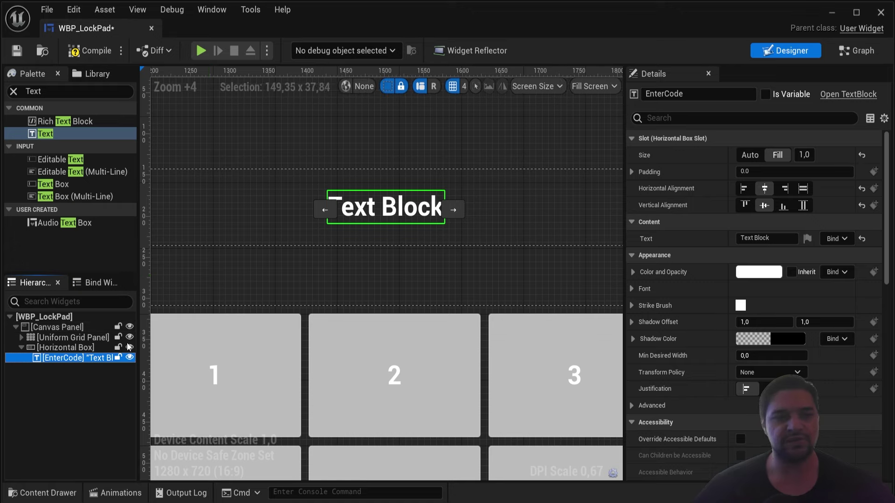
Mark EnterCode as a variable, compile and save WBP_LockPad, and dock its editor tab
left_click(767, 95)
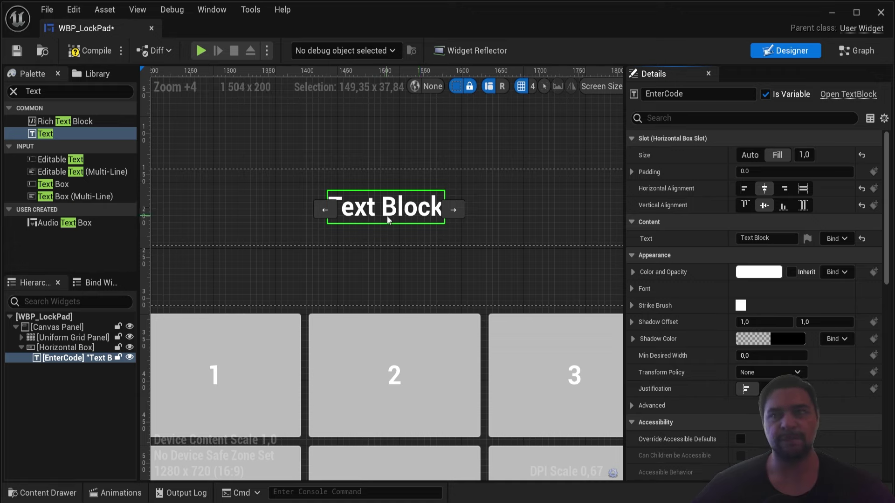
left_click(90, 50)
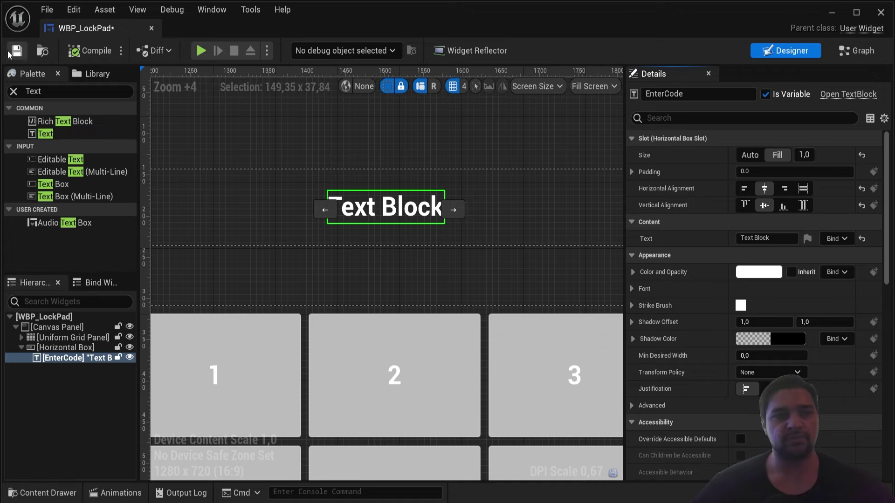
left_click(17, 51)
left_click_drag(85, 28, 338, 27)
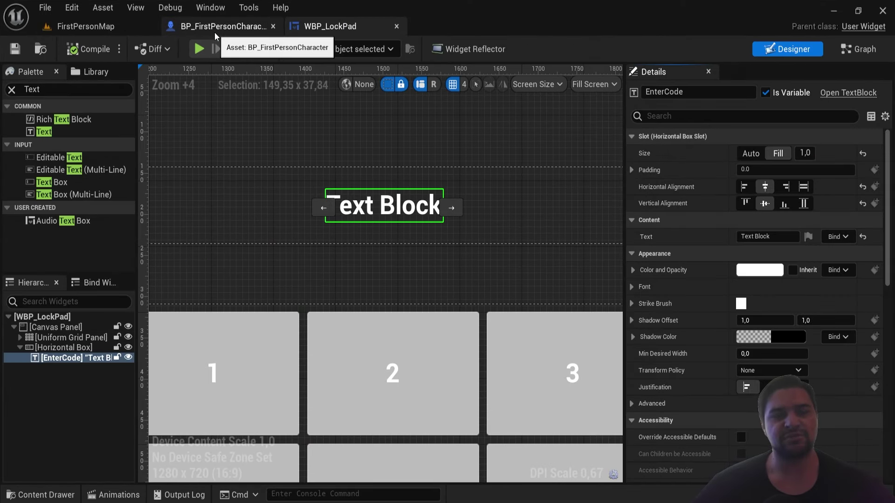
Delete the Print String node after the Branch in the character's Event Graph
left_click(216, 28)
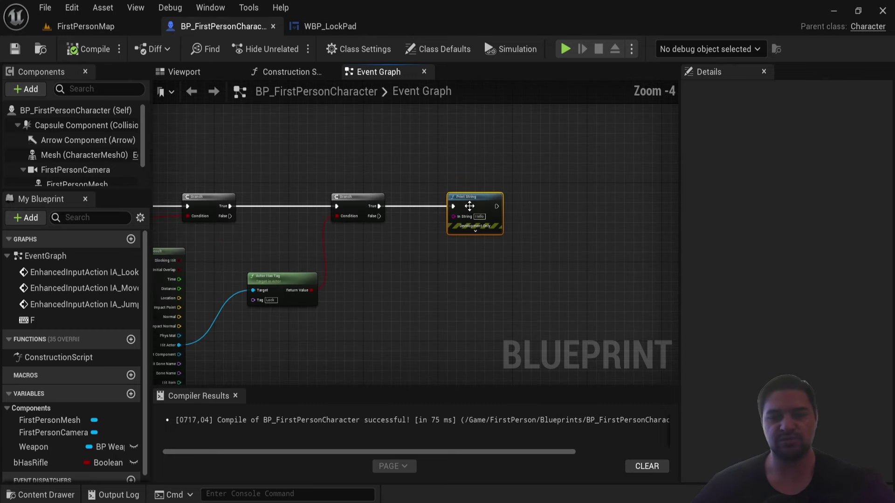
key("Delete")
scroll(457, 186, "up", 2)
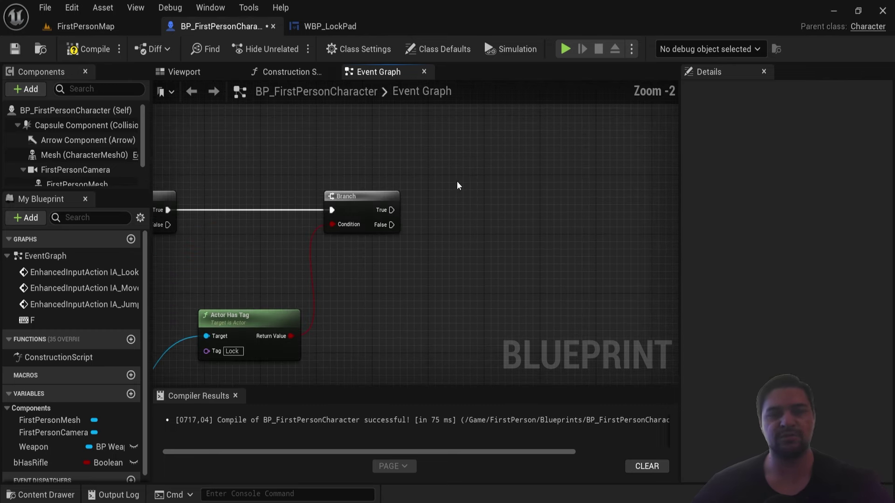
right_click_drag(457, 185, 428, 171)
Add a Create Widget node of class WBP_LockPad on the Branch True output
left_click_drag(363, 196, 471, 193)
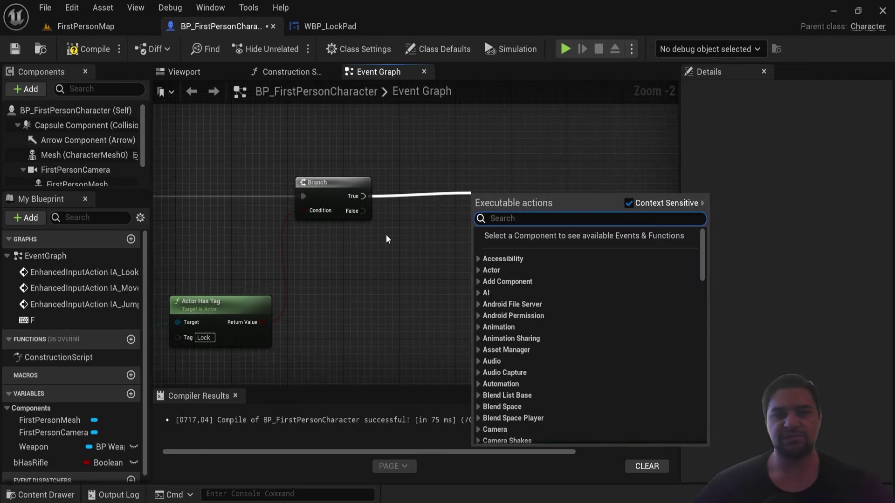
type("Create wi")
key("Return")
scroll(387, 239, "up", 1)
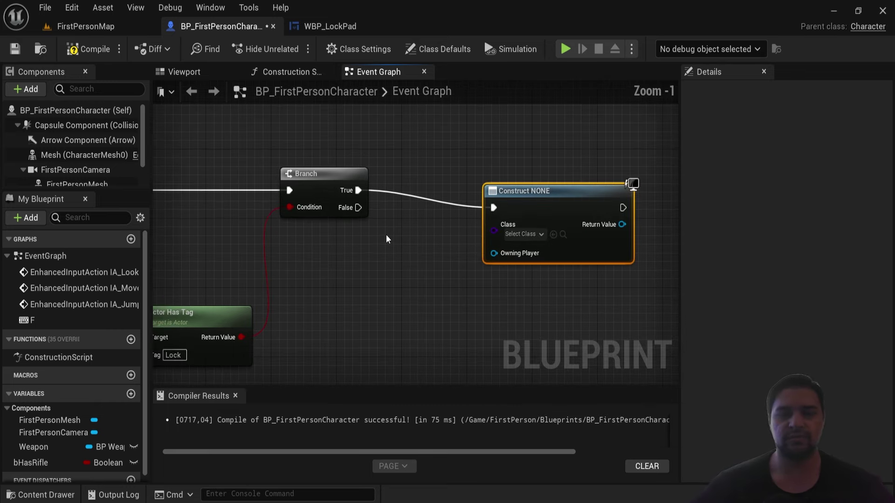
right_click_drag(387, 240, 332, 219)
left_click(475, 196)
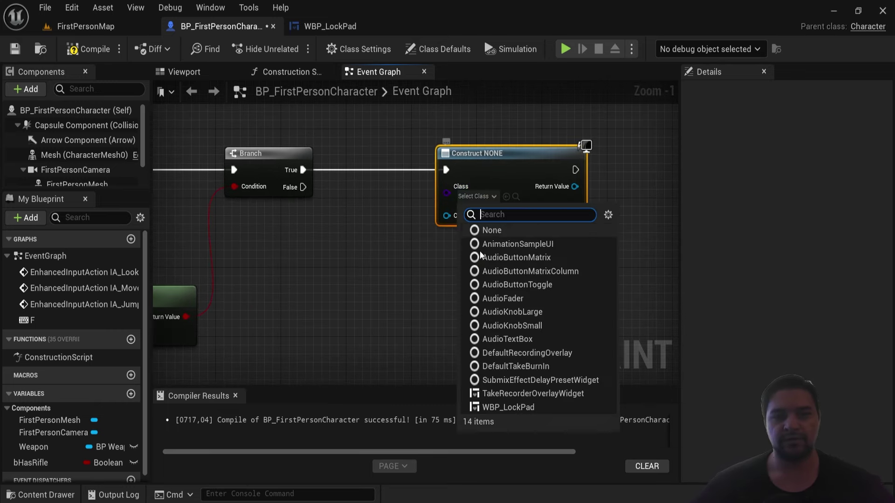
left_click(509, 407)
right_click_drag(440, 285, 387, 206)
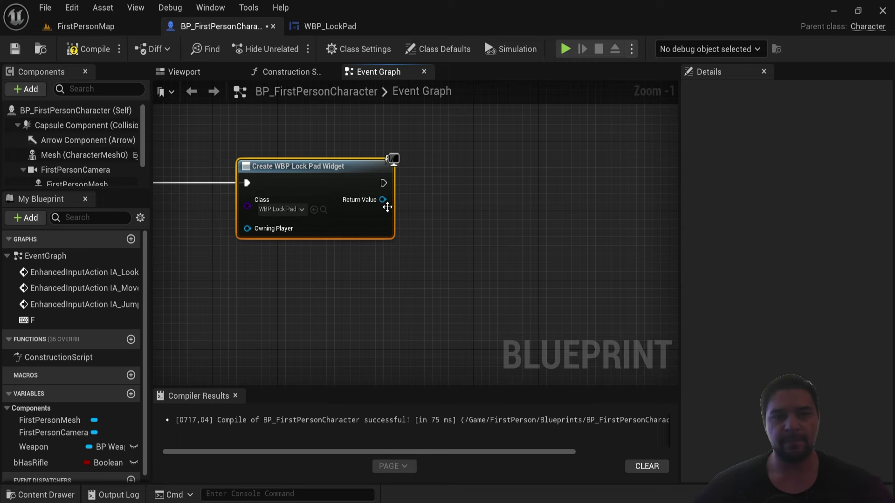
Promote the created widget's Return Value to a variable named WBP_LockPad
left_click_drag(383, 200, 460, 200)
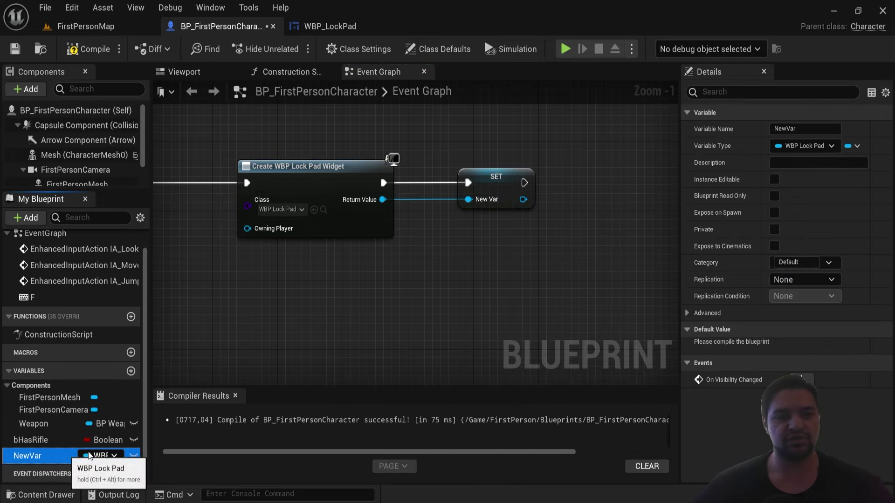
key("F2")
type("WBP_LockPa")
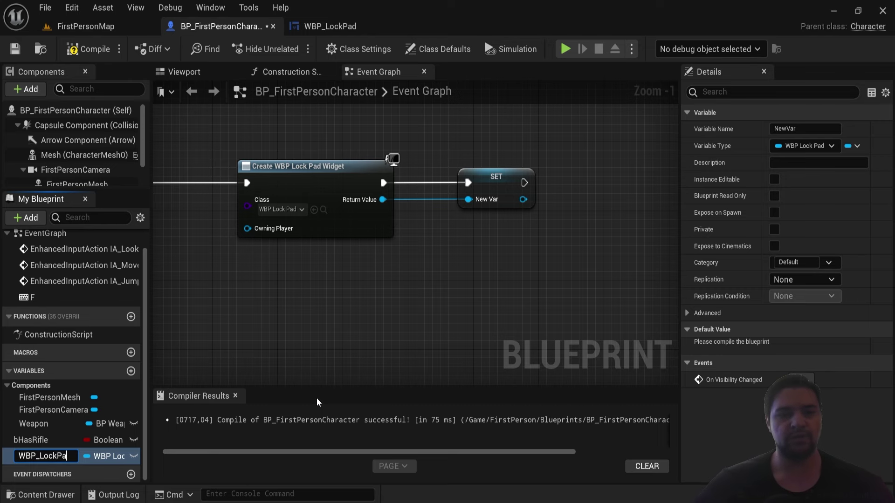
type("d")
key("Return")
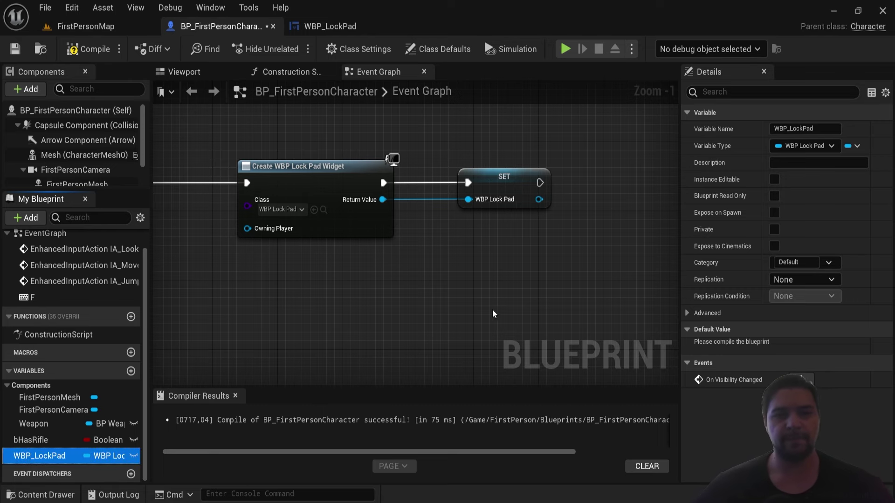
Add the stored WBP_LockPad to the viewport, then compile and save the character blueprint
scroll(494, 314, "up", 1)
left_click_drag(374, 190, 449, 191)
type("Add to view")
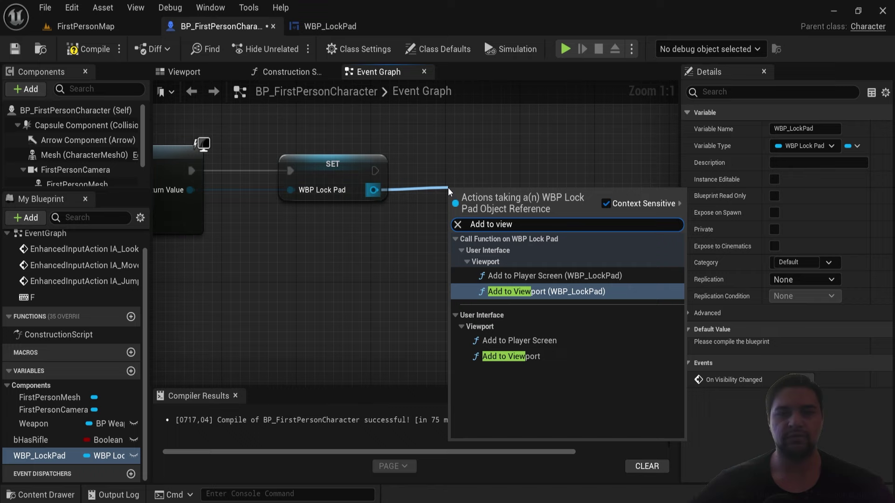
key("Down")
key("Down")
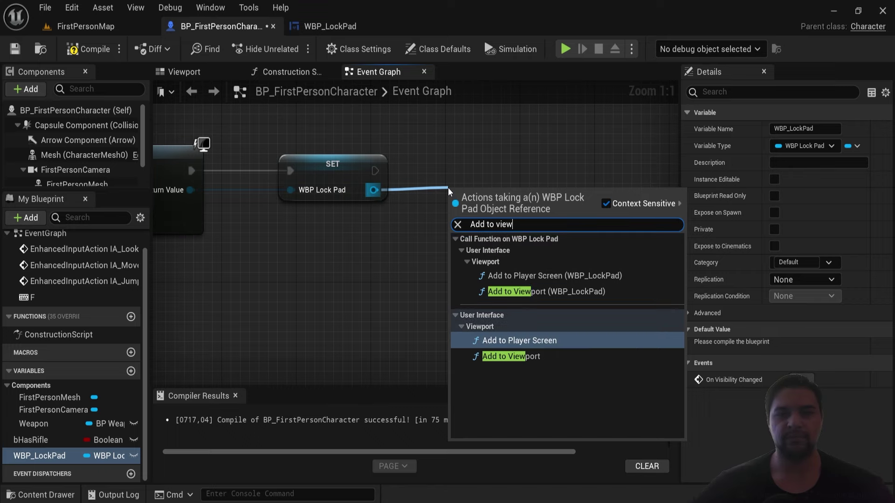
key("Down")
key("Return")
left_click_drag(448, 187, 477, 139)
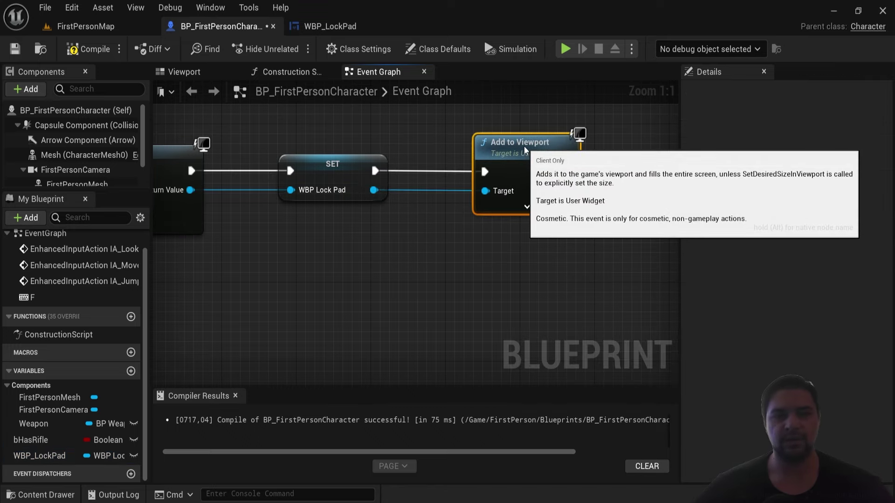
left_click(15, 49)
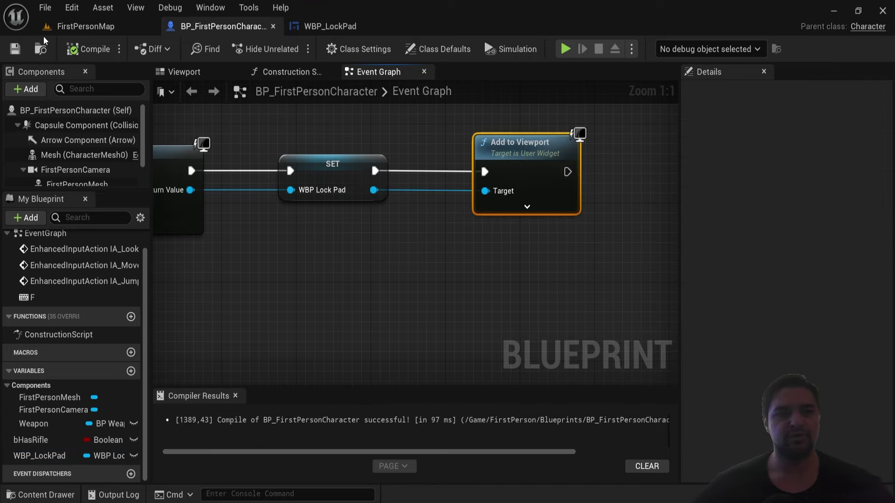
left_click(85, 26)
Play, walk to the door and press E to show the keypad overlay, then stop with Esc
key("alt+p")
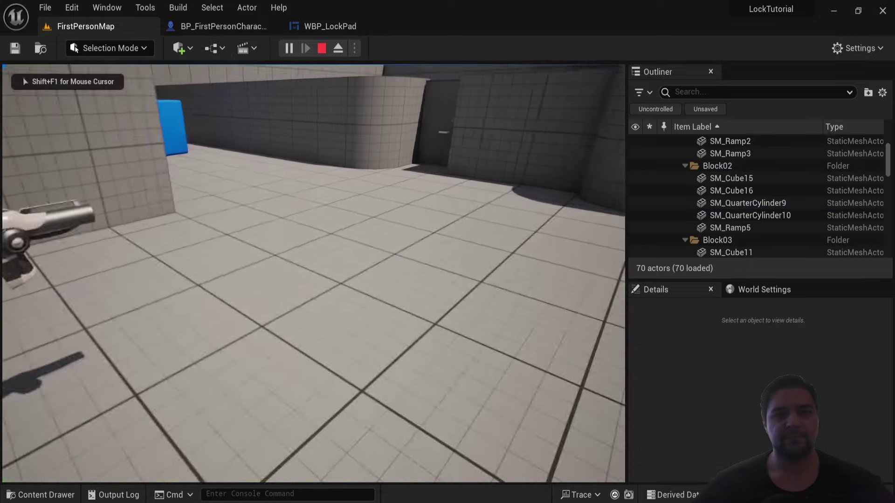
key("w")
key("e")
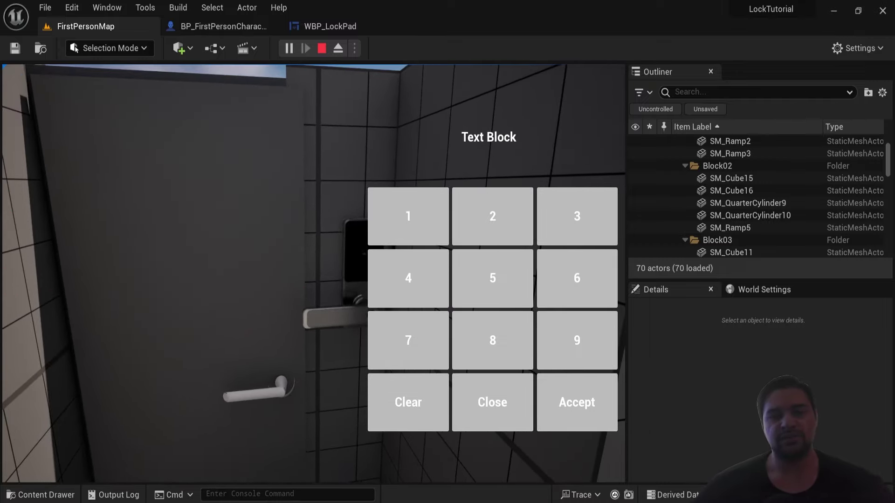
key("Escape")
Add a Get Player Controller node beside Add to Viewport in the character's event graph
left_click(348, 26)
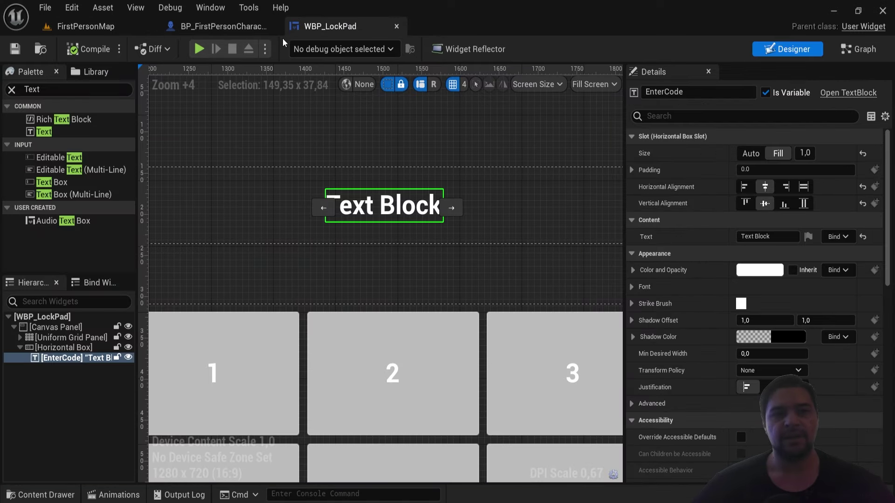
left_click(244, 34)
scroll(471, 279, "down", 2)
scroll(467, 280, "down", 1)
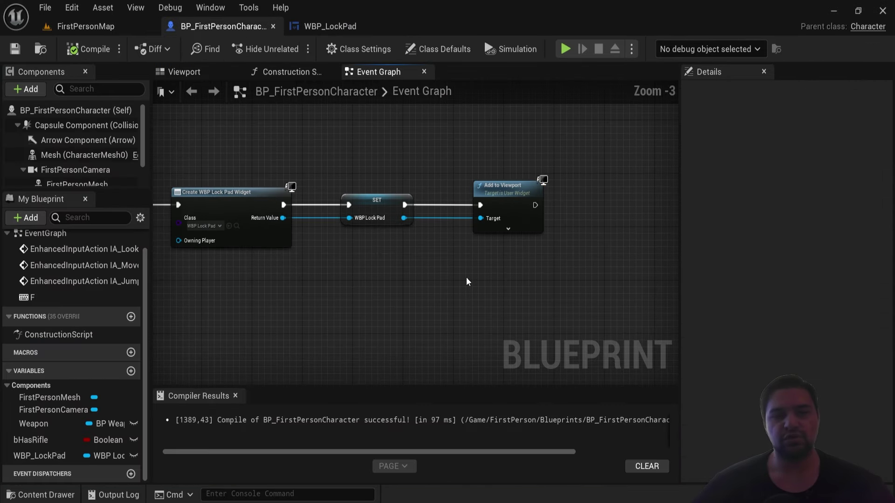
right_click_drag(468, 280, 348, 308)
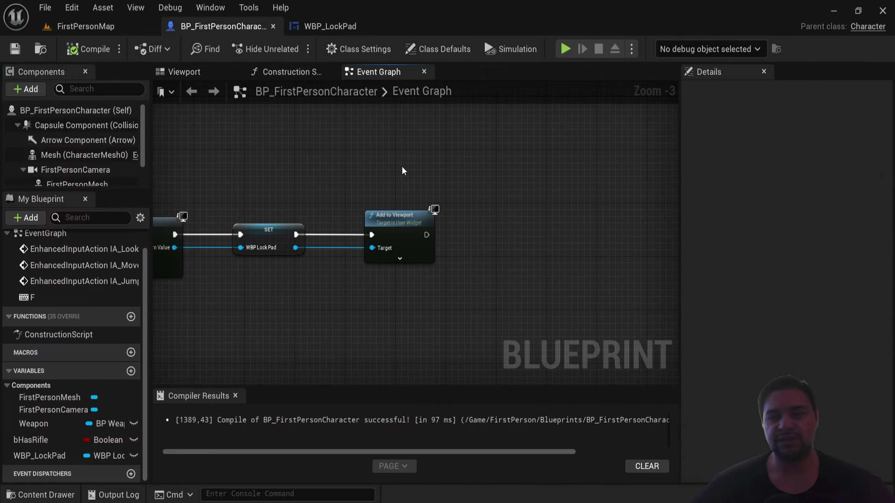
scroll(405, 171, "up", 1)
scroll(398, 175, "up", 1)
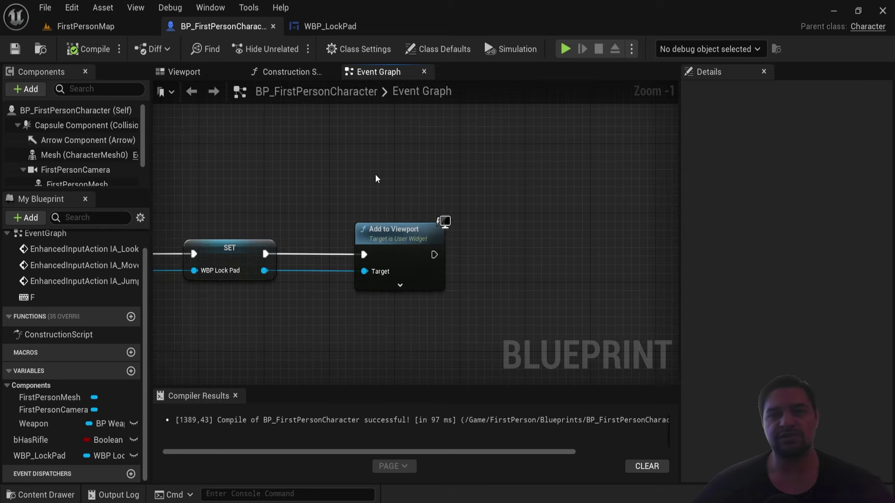
scroll(382, 181, "down", 2)
right_click_drag(389, 183, 324, 210)
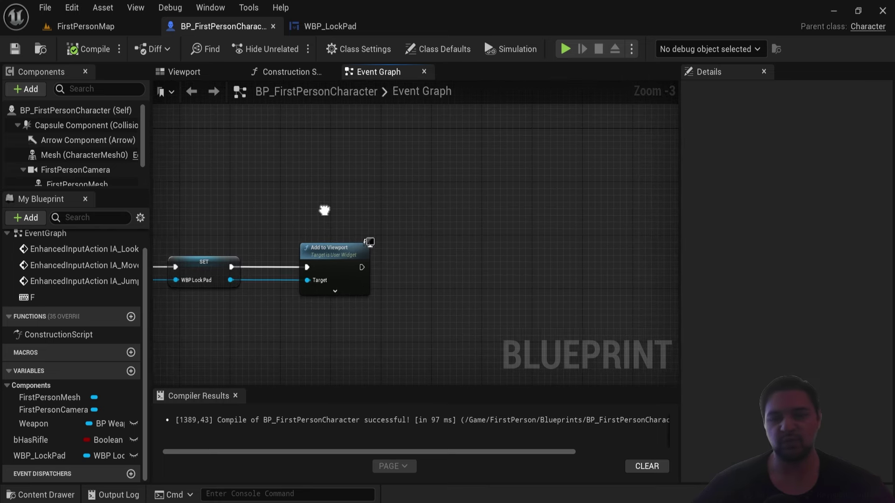
scroll(327, 210, "up", 1)
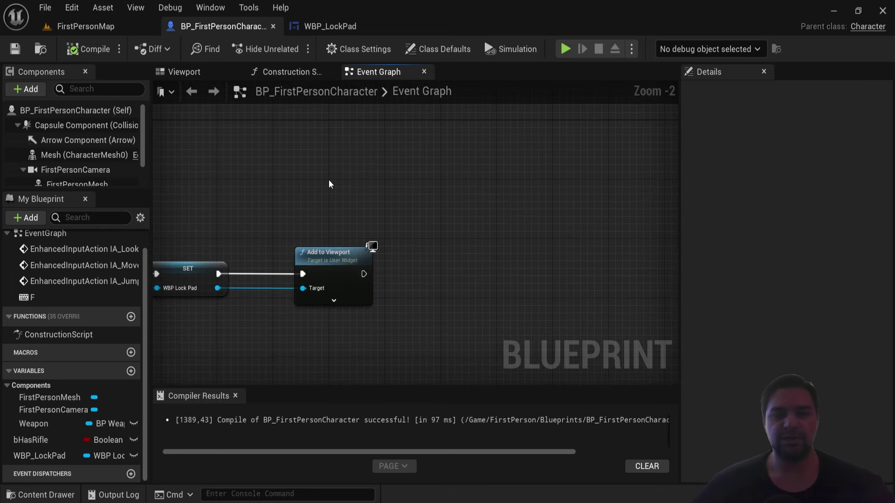
right_click(329, 184)
type("Get")
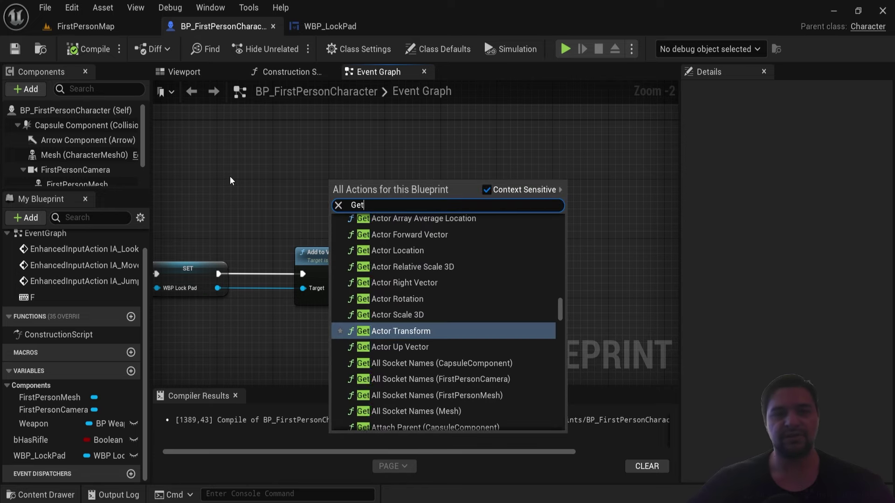
type("player")
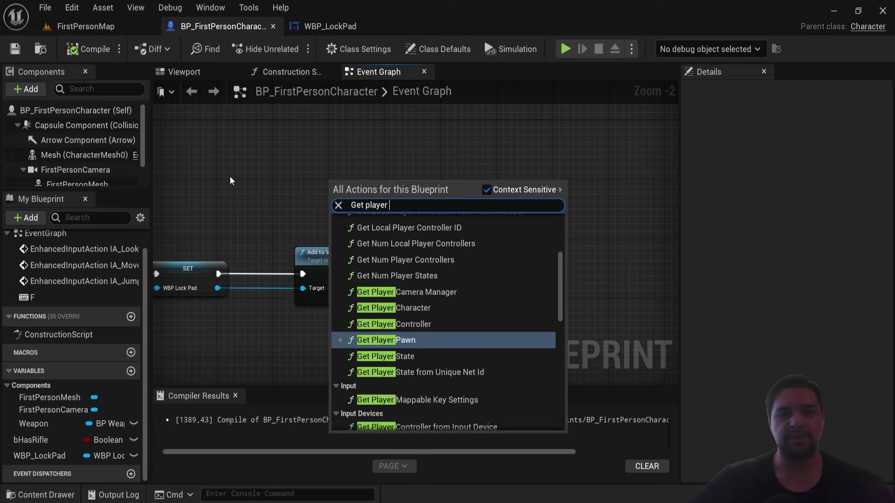
type(" contr")
type("e")
key("Return")
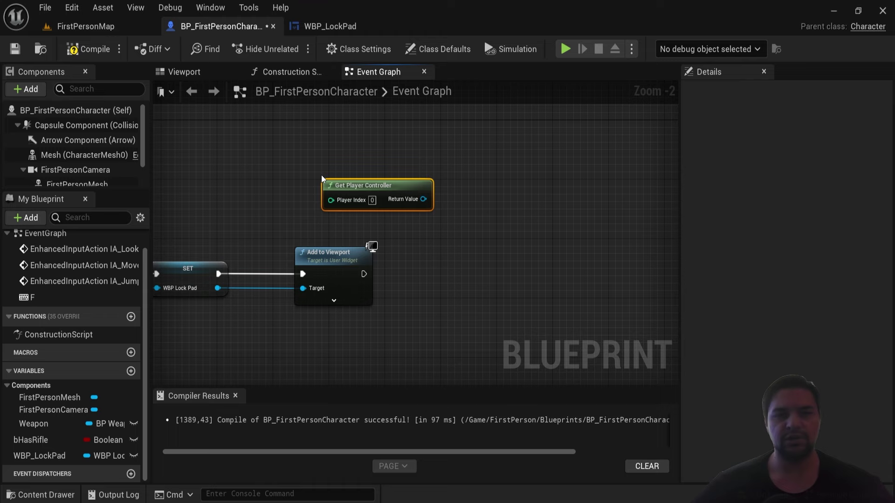
Set Show Mouse Cursor to true on the player controller after Add to Viewport
left_click_drag(388, 185, 433, 223)
type("Set")
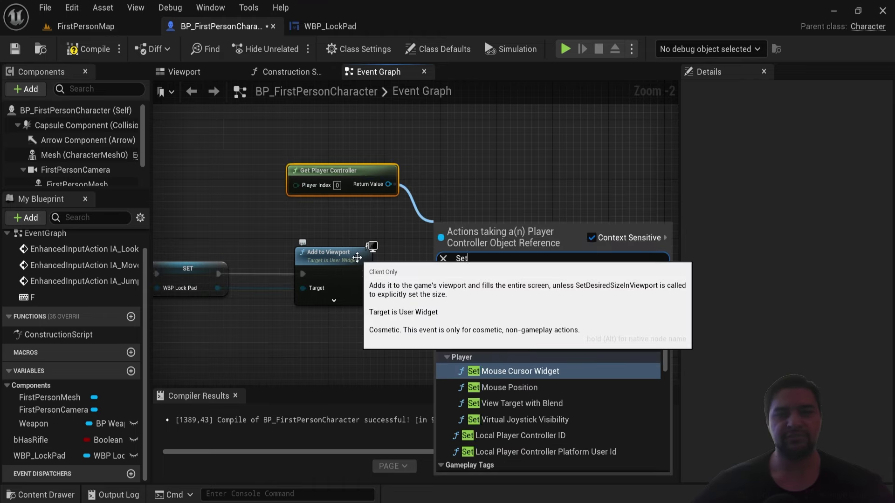
type(" show m")
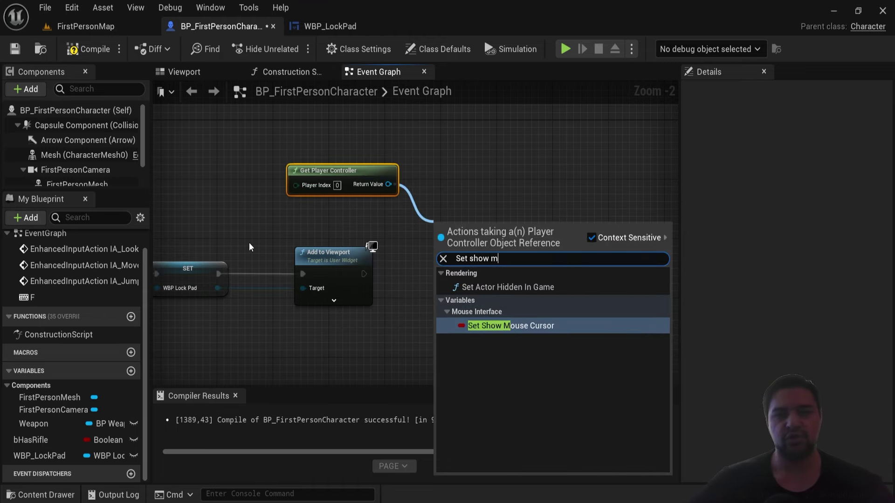
type("o")
key("Return")
scroll(251, 247, "up", 1)
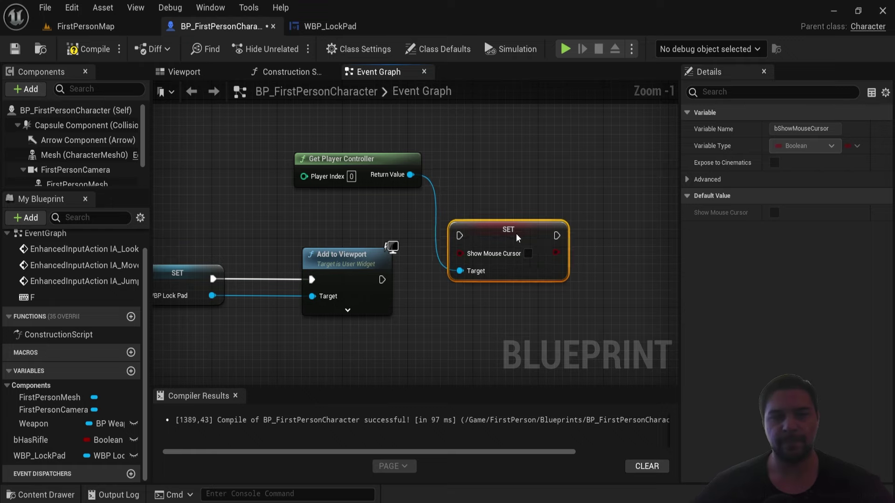
mouse_move(383, 280)
left_mouse_down()
mouse_move(459, 261)
mouse_move(489, 286)
left_mouse_up()
left_click(540, 309)
Add a Set Input Mode UI Only node for the player controller
right_click_drag(541, 309, 401, 306)
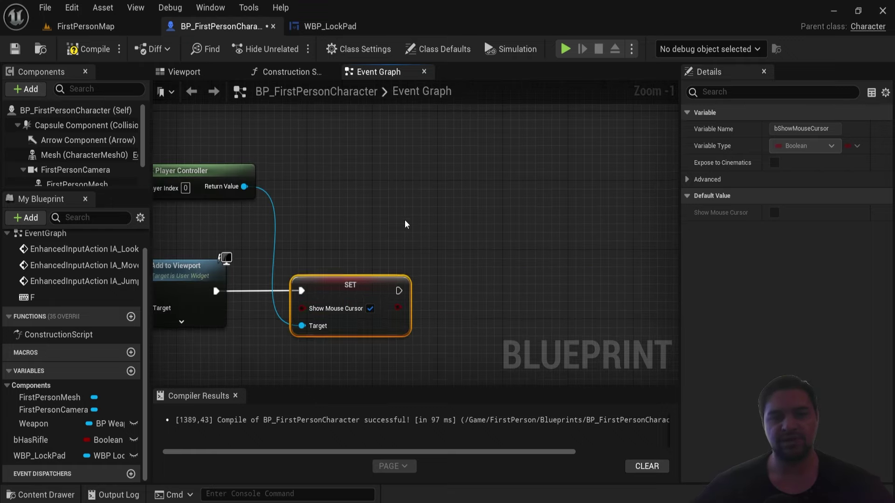
scroll(306, 206, "down", 2)
left_click(307, 206)
left_click_drag(282, 193, 455, 207)
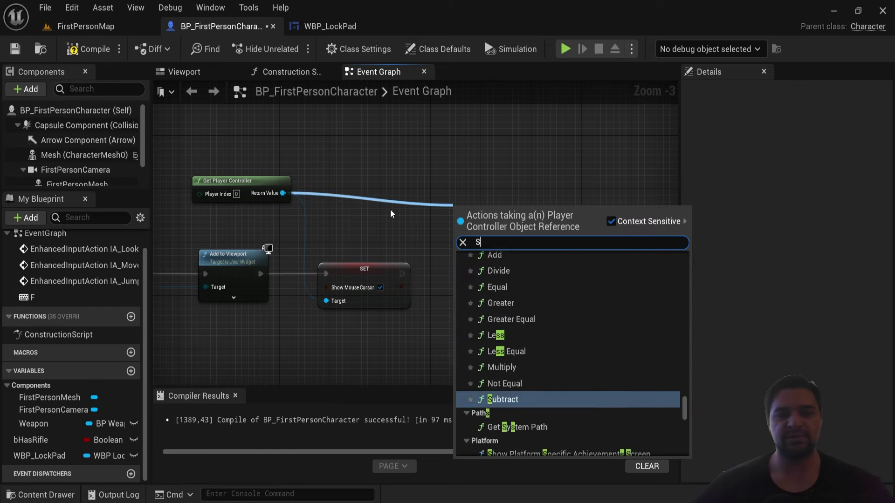
type("Set in")
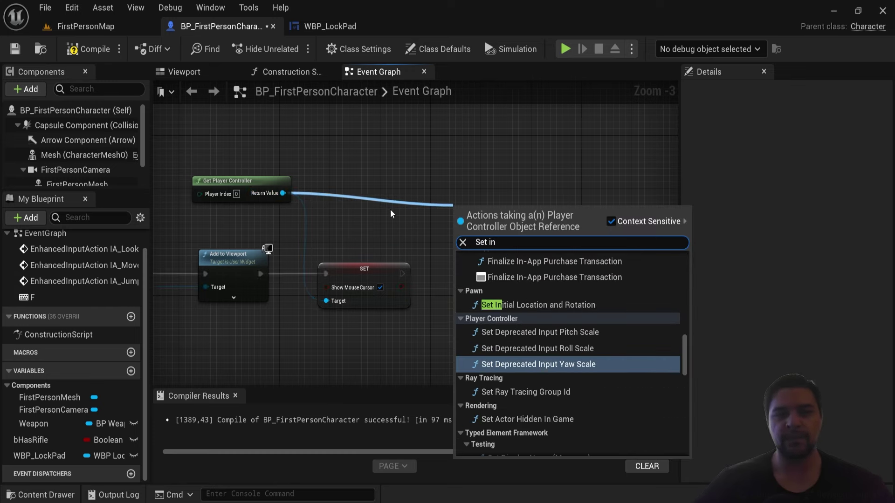
type("put ui")
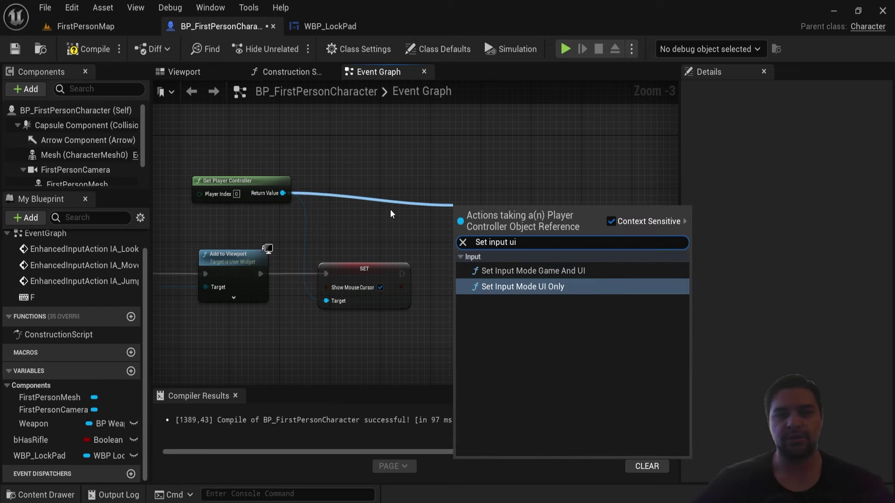
left_click(540, 285)
scroll(561, 256, "up", 2)
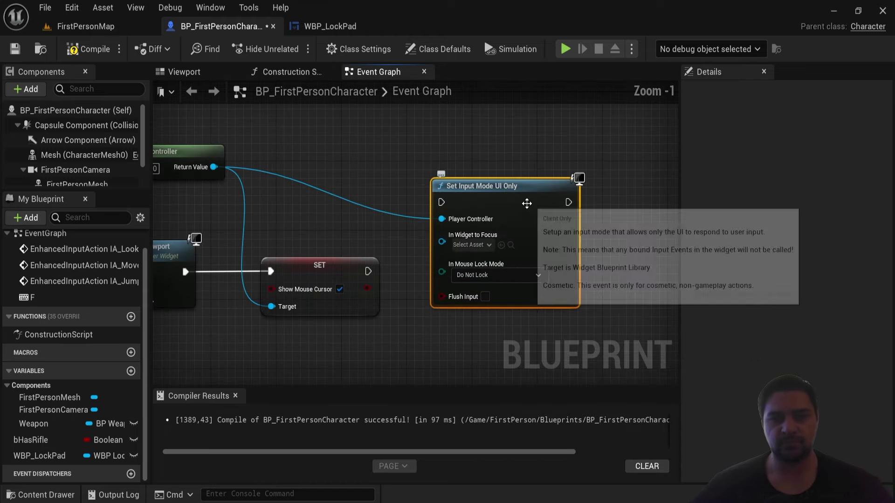
left_click_drag(560, 255, 560, 264)
Wire Set Input Mode UI Only after the cursor setter, focusing WBP_LockPad, then return to FirstPersonMap
mouse_move(369, 271)
left_mouse_down()
mouse_move(474, 262)
mouse_move(483, 271)
left_mouse_up()
right_click_drag(419, 319, 409, 268)
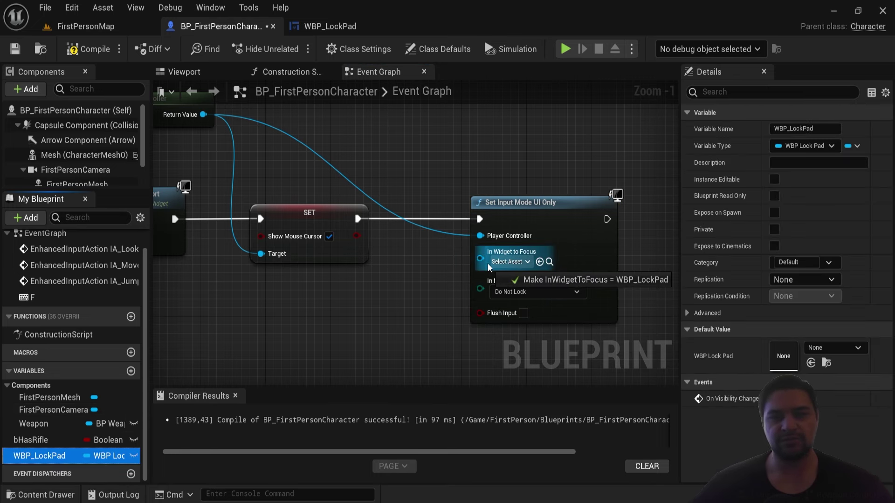
left_click_drag(48, 461, 481, 260)
left_click_drag(386, 261, 387, 284)
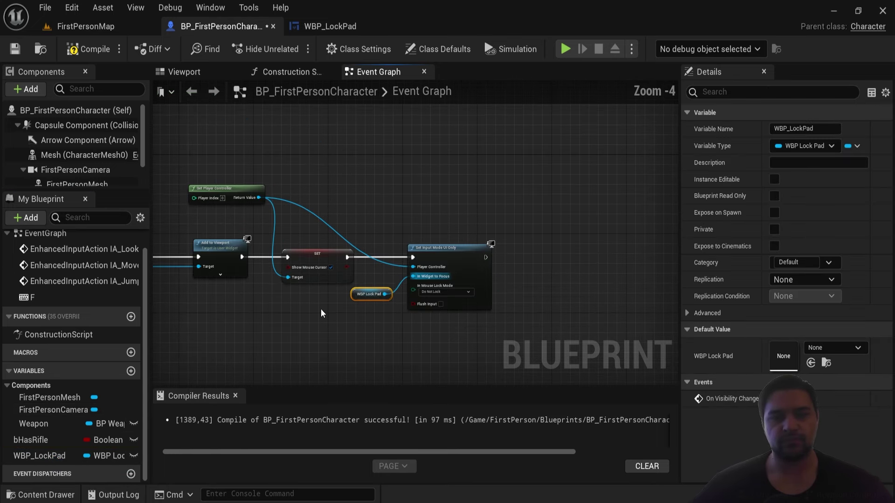
scroll(357, 299, "down", 3)
right_click_drag(358, 300, 356, 300)
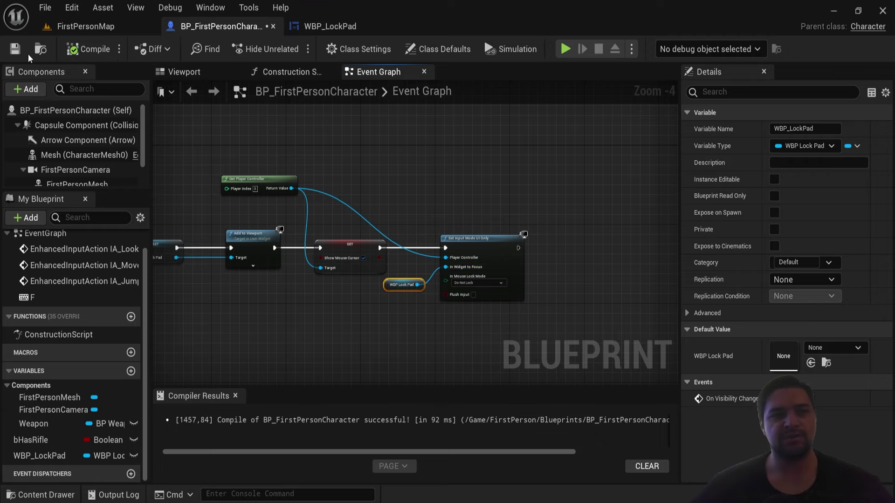
left_click(86, 26)
Play, press E at the door to see the keypad with cursor, stop, and reopen WBP_LockPad
key("alt+p")
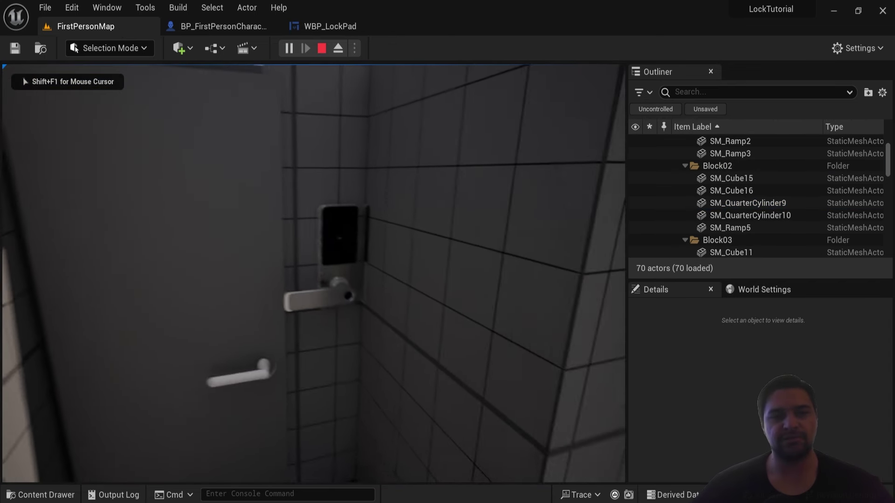
key("e")
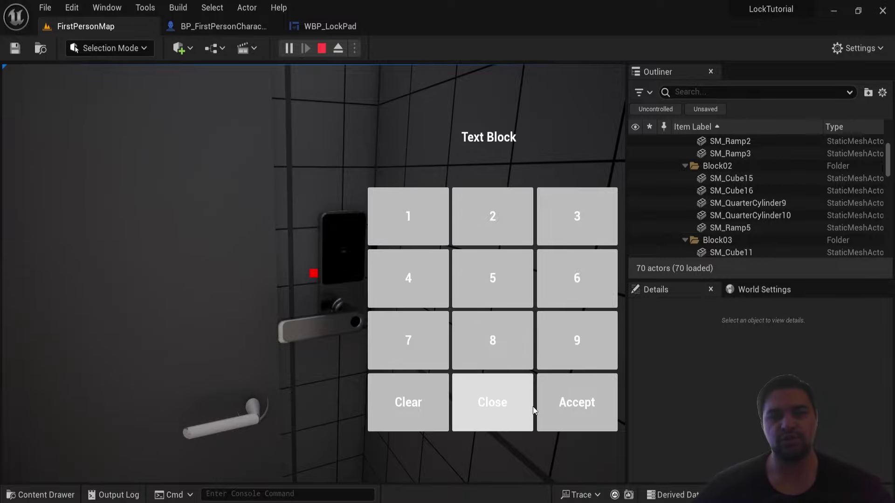
key("Escape")
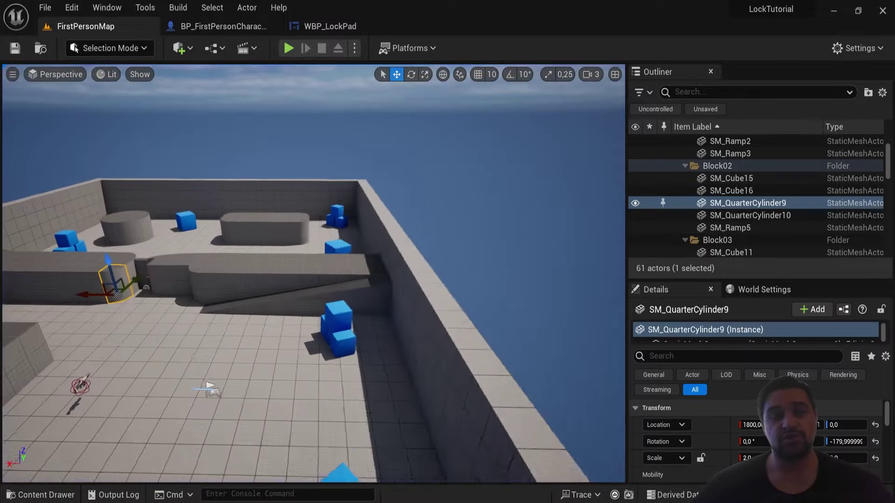
key("f")
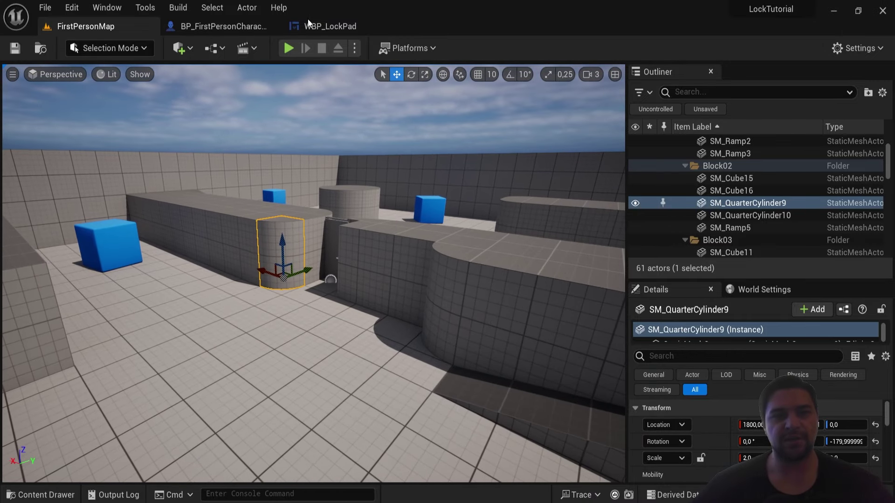
left_click(339, 27)
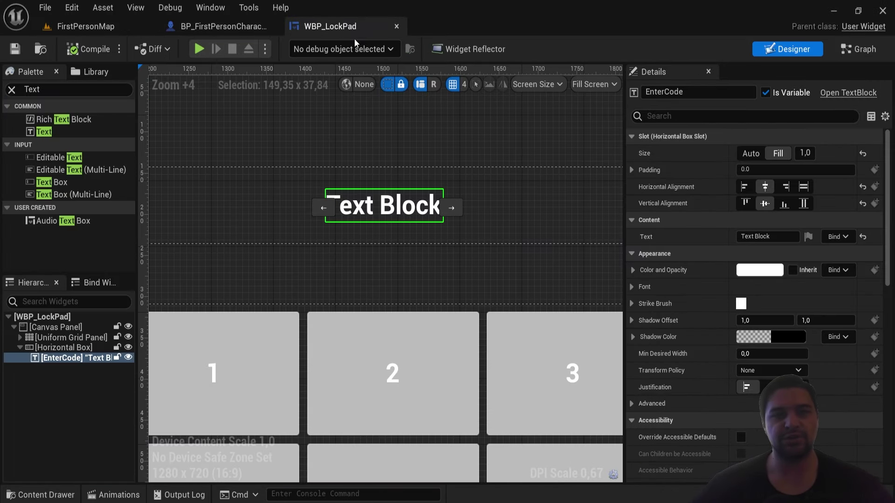
Delete the three disabled default event nodes from the WBP_LockPad event graph
left_click(856, 48)
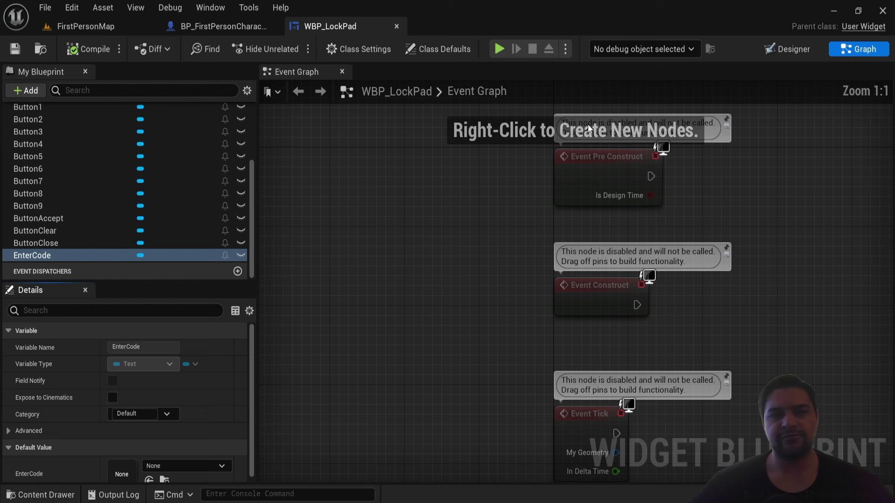
scroll(124, 214, "up", 3)
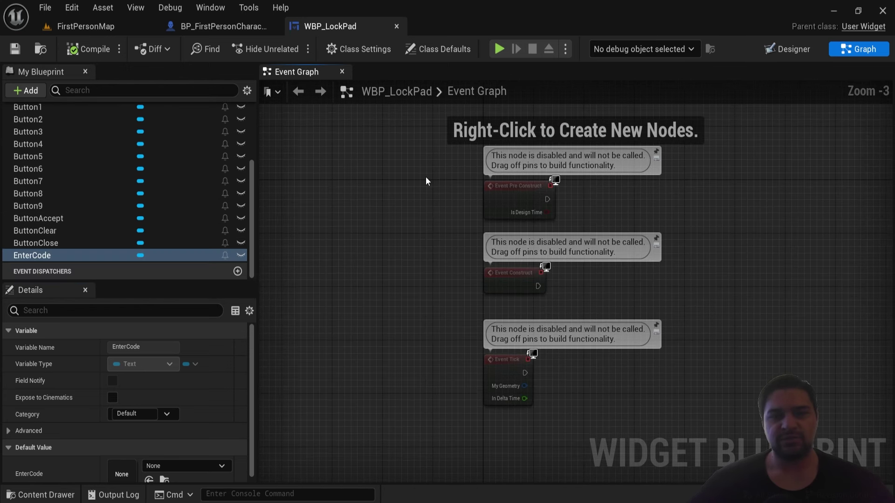
left_click_drag(425, 176, 553, 400)
key("Delete")
scroll(107, 197, "up", 1)
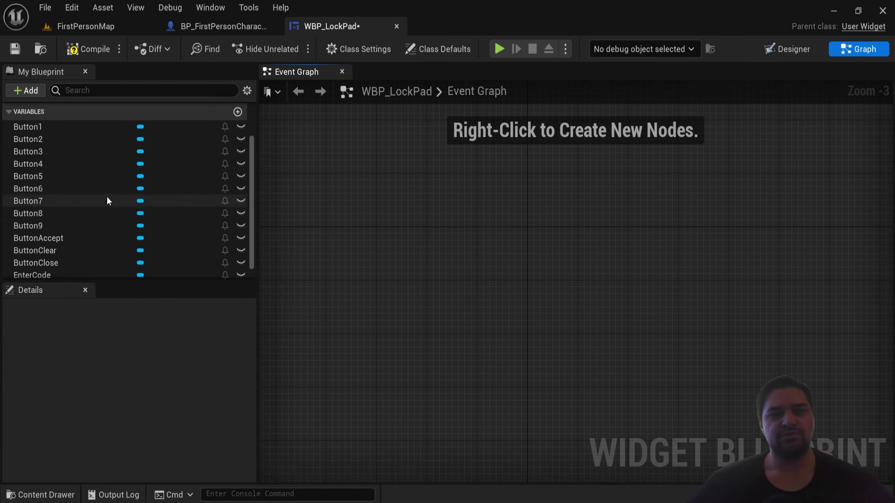
scroll(100, 178, "up", 2)
scroll(91, 189, "down", 3)
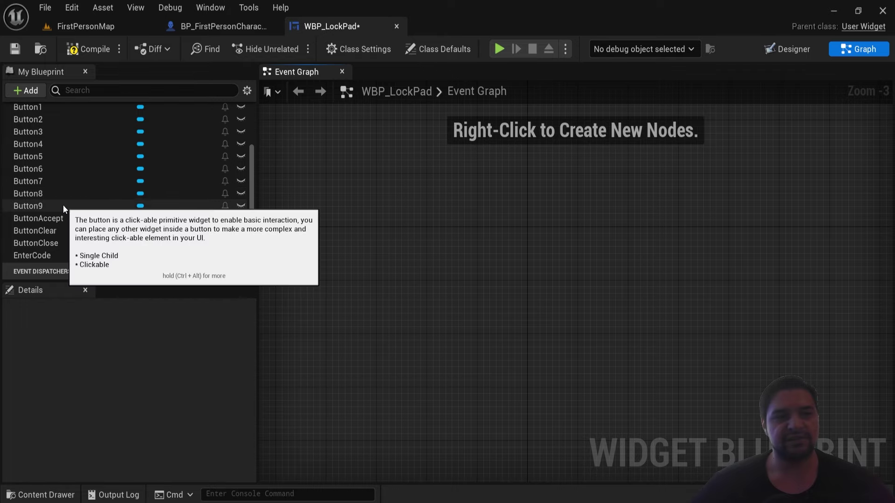
scroll(60, 187, "up", 2)
Add On Clicked events for Button1 through Button4
left_click(56, 146)
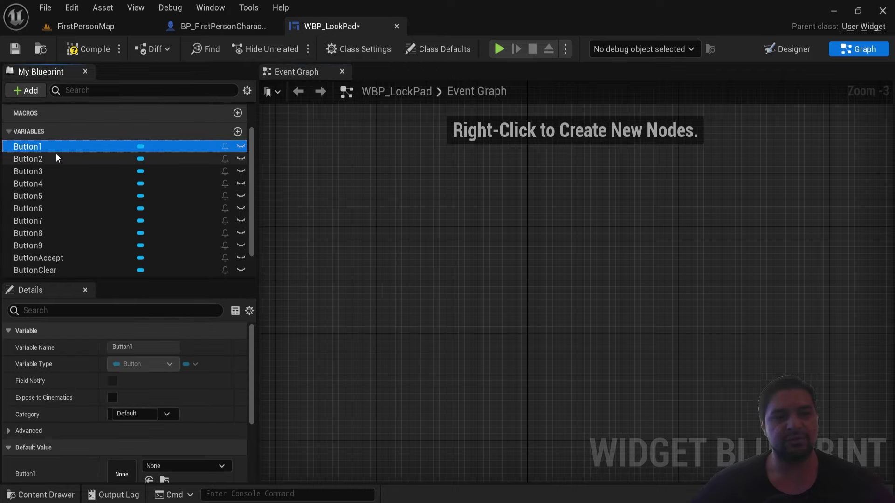
left_click(57, 158)
scroll(60, 214, "down", 2)
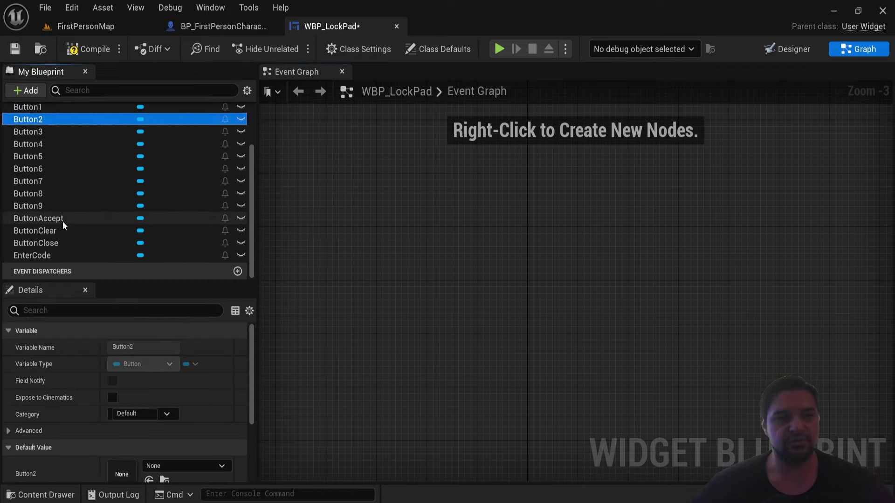
scroll(101, 394, "down", 3)
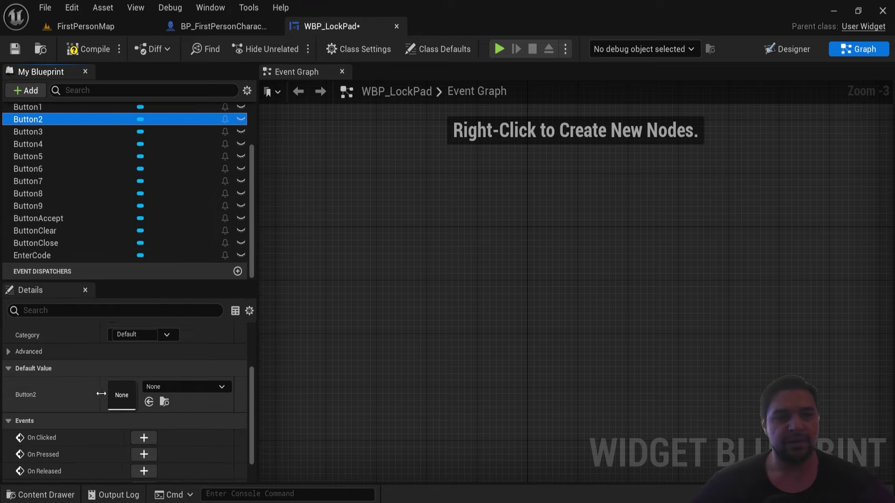
scroll(92, 395, "up", 5)
scroll(82, 182, "up", 2)
left_click(47, 167)
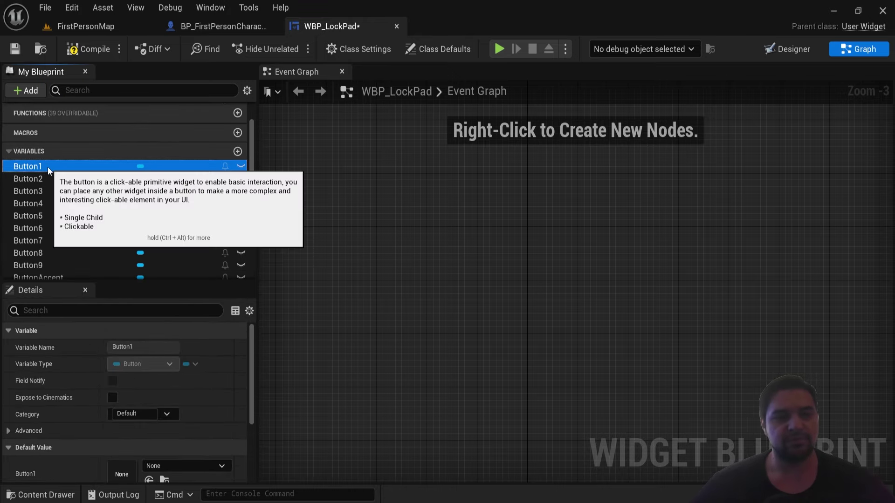
scroll(75, 353, "down", 2)
scroll(75, 401, "down", 2)
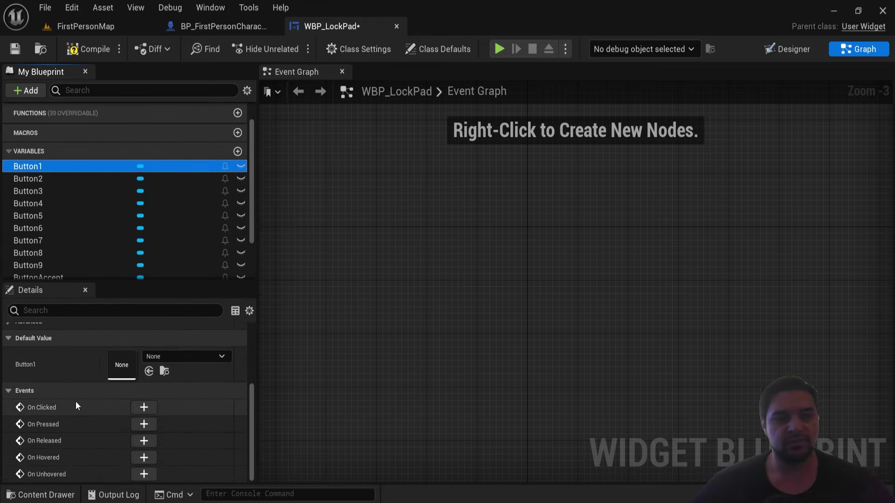
left_click(143, 408)
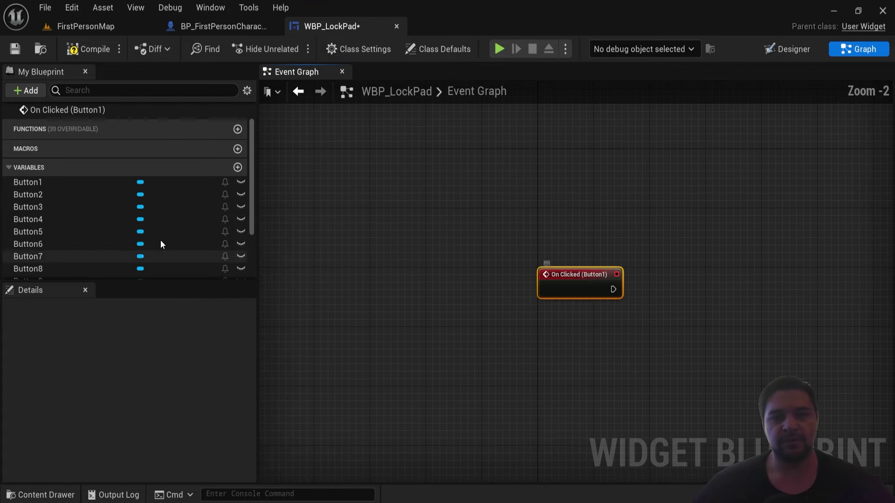
left_click(85, 195)
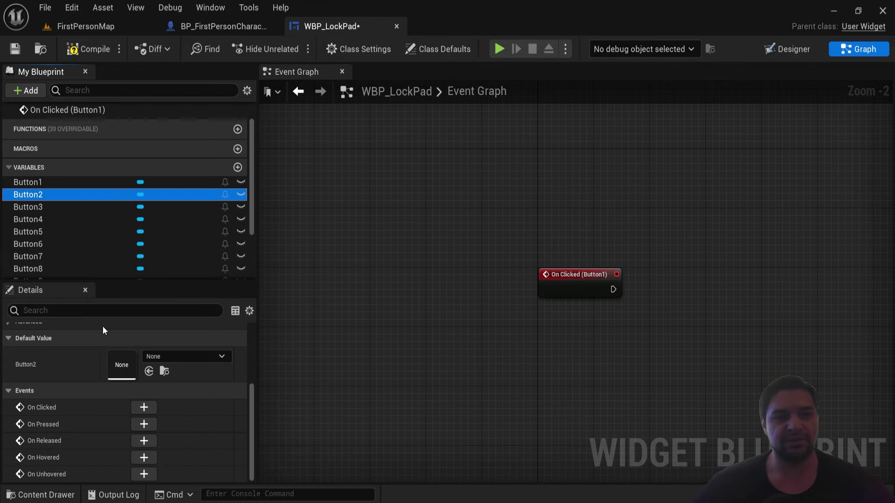
left_click(135, 408)
left_click(54, 224)
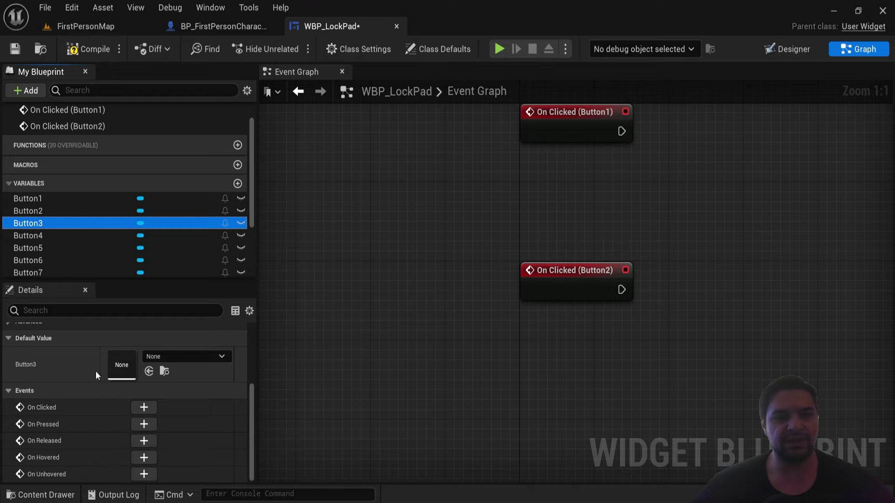
left_click(144, 408)
left_click(57, 251)
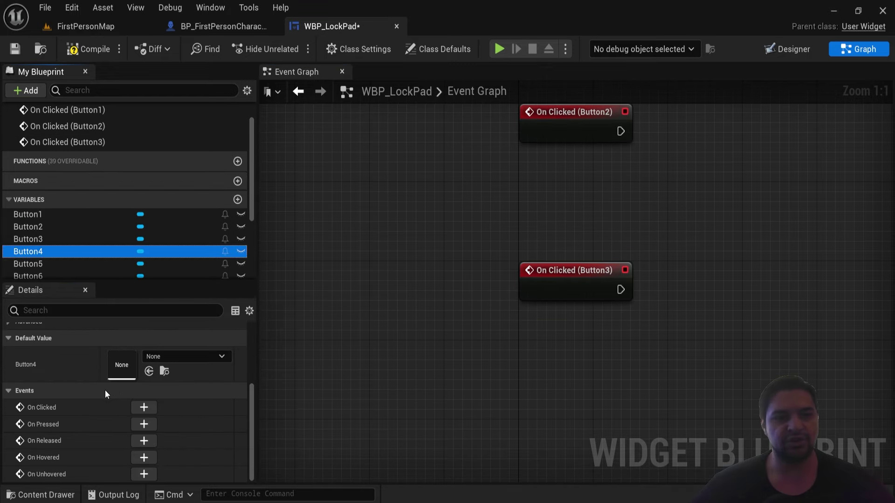
left_click(144, 408)
Add On Clicked events for Button5 through Button9
scroll(422, 287, "down", 3)
scroll(107, 250, "down", 2)
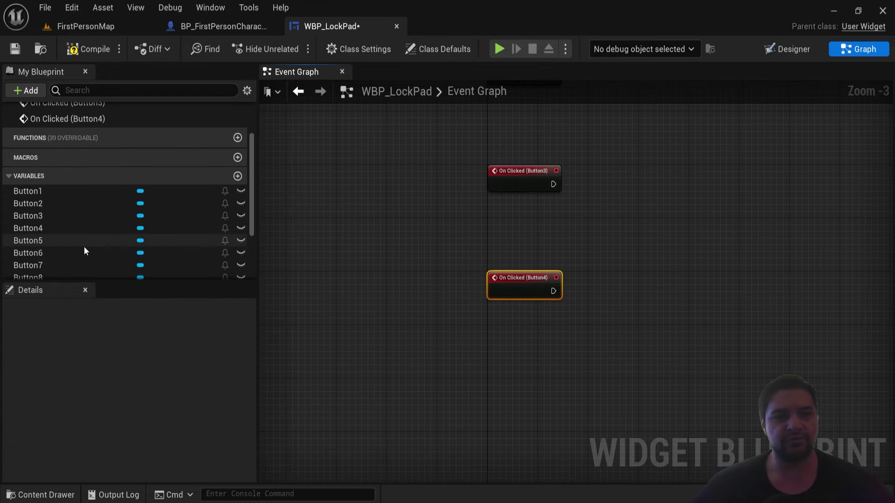
left_click(84, 241)
left_click(145, 408)
scroll(67, 226, "down", 2)
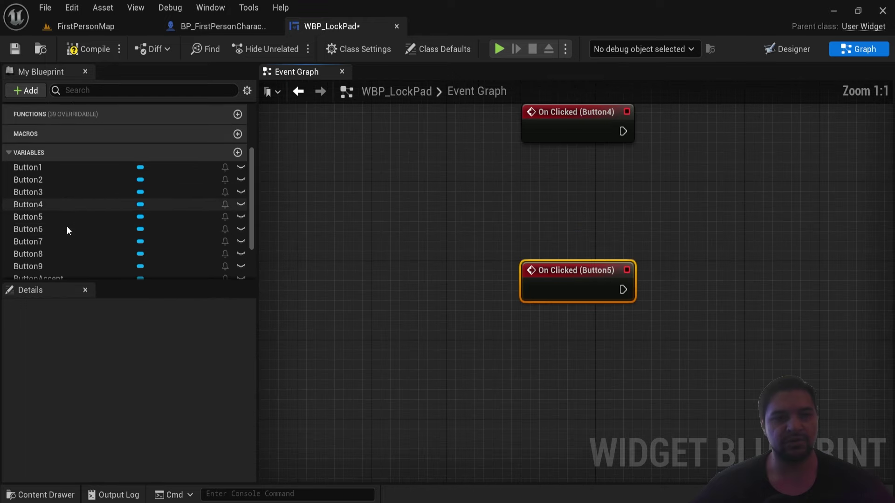
left_click(66, 234)
left_click(139, 407)
scroll(59, 234, "down", 1)
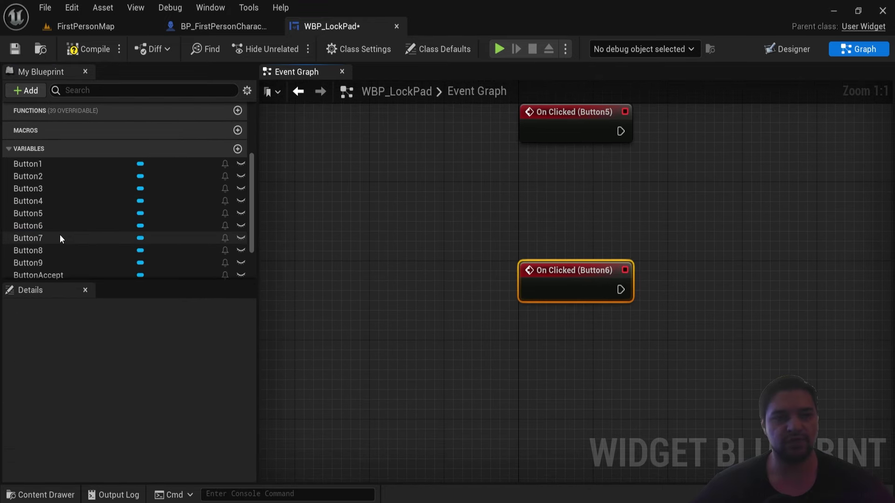
left_click(60, 237)
left_click(146, 405)
scroll(83, 214, "down", 1)
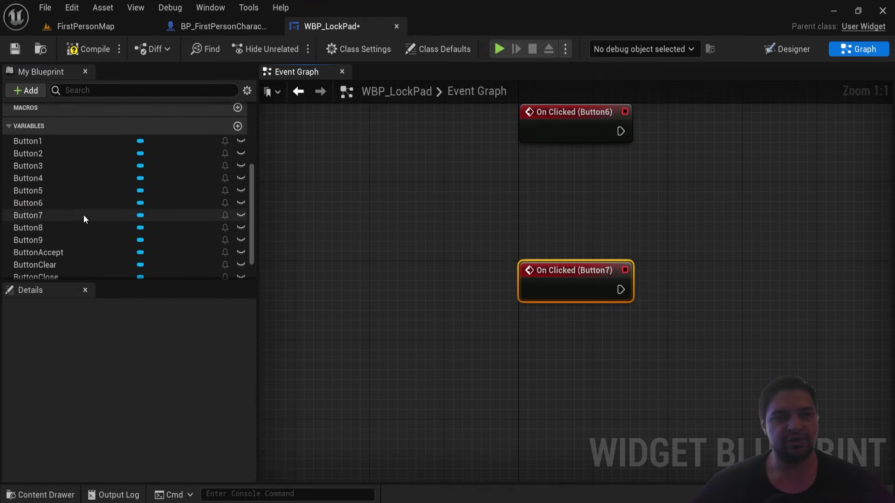
left_click(82, 229)
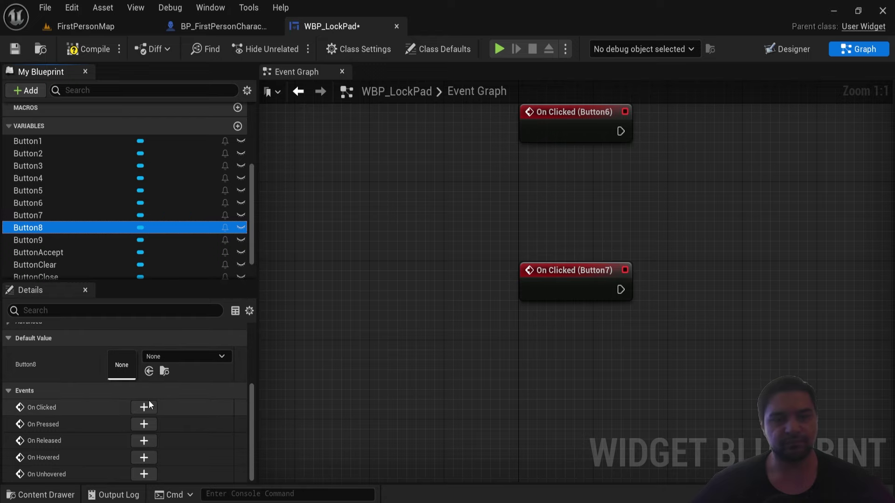
left_click(149, 405)
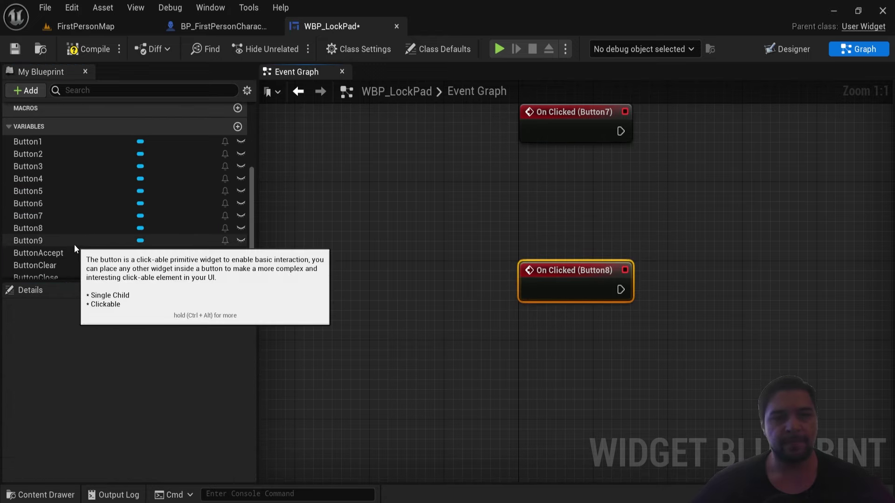
left_click(74, 241)
left_click(140, 404)
Add On Clicked events for ButtonAccept, ButtonClear and ButtonClose
scroll(70, 230, "down", 2)
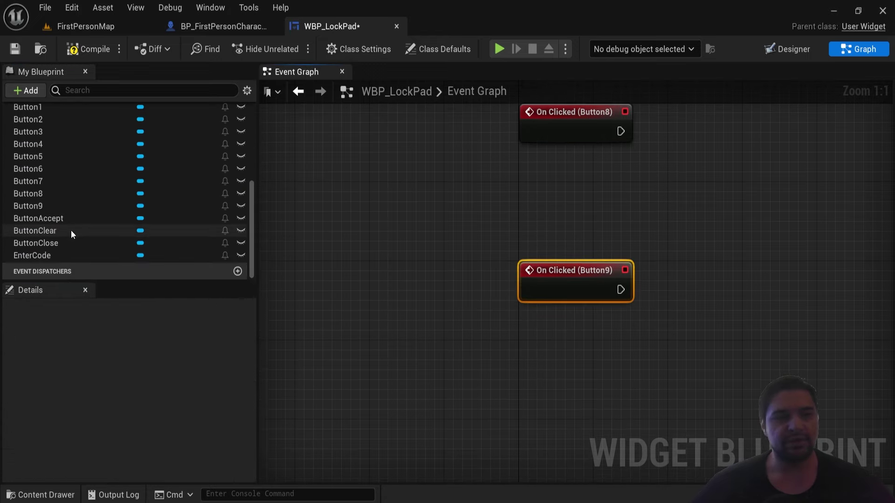
left_click(71, 219)
left_click(63, 230)
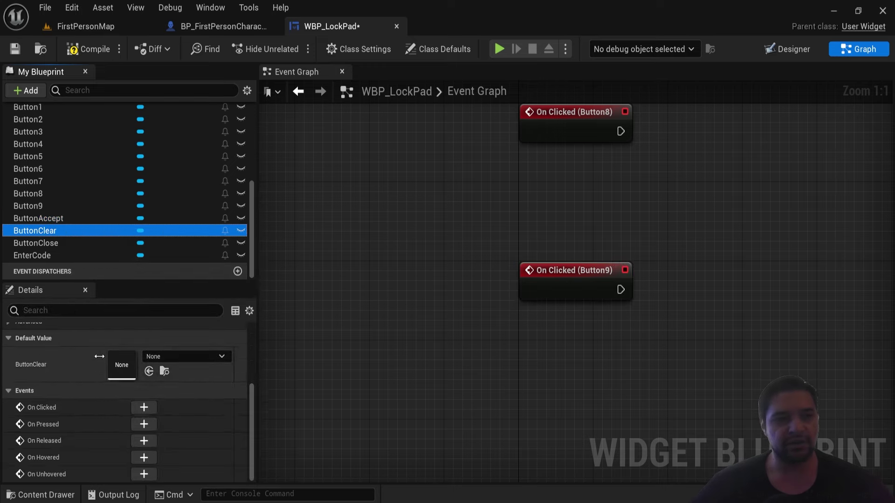
left_click(57, 209)
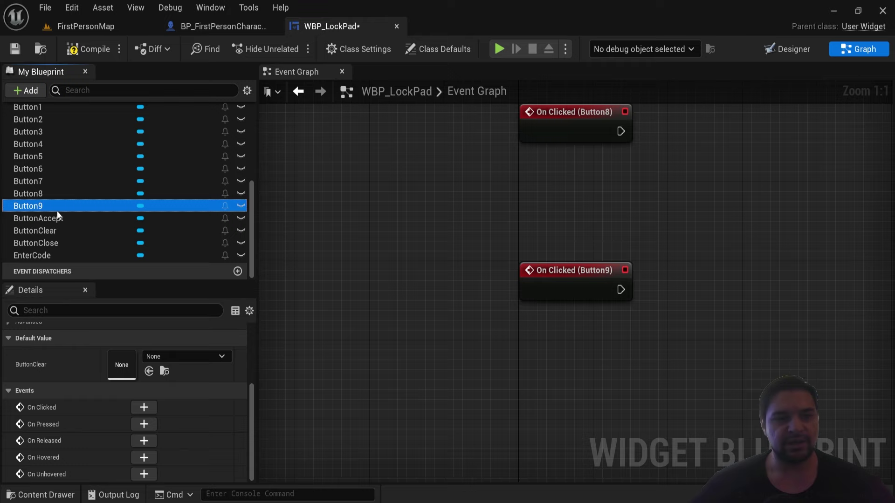
left_click(56, 218)
left_click(145, 407)
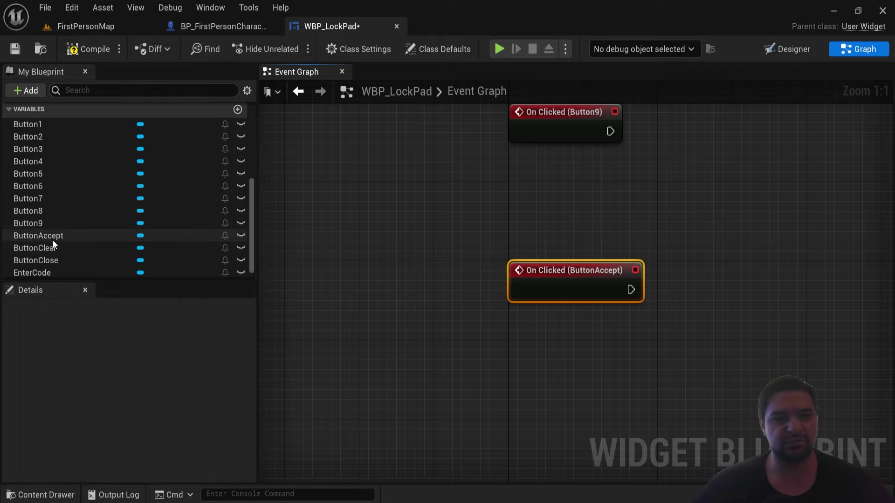
left_click(54, 247)
left_click(153, 404)
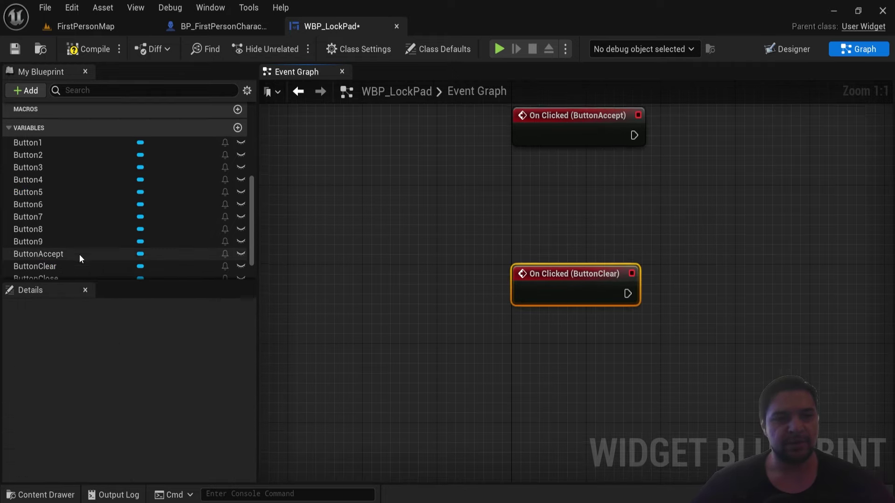
left_click(63, 243)
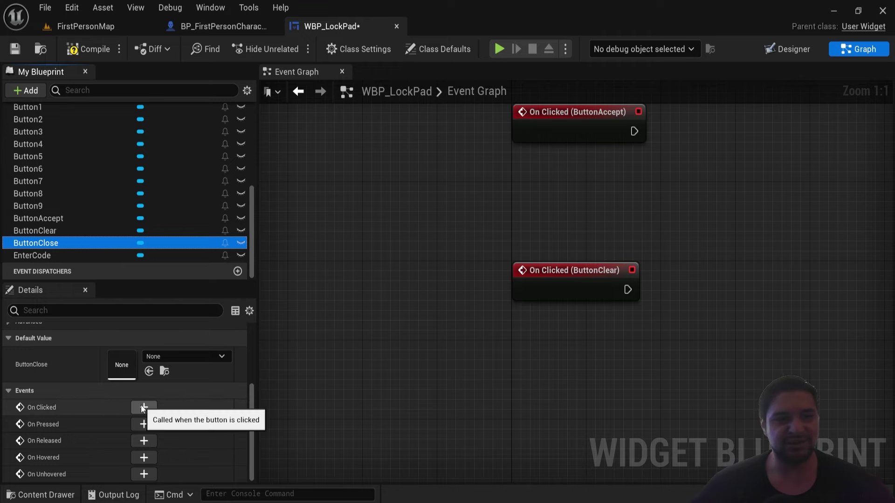
left_click(142, 408)
Reposition the On Clicked (Button1) node in the graph, then switch to the FirstPersonMap level
left_click(61, 256)
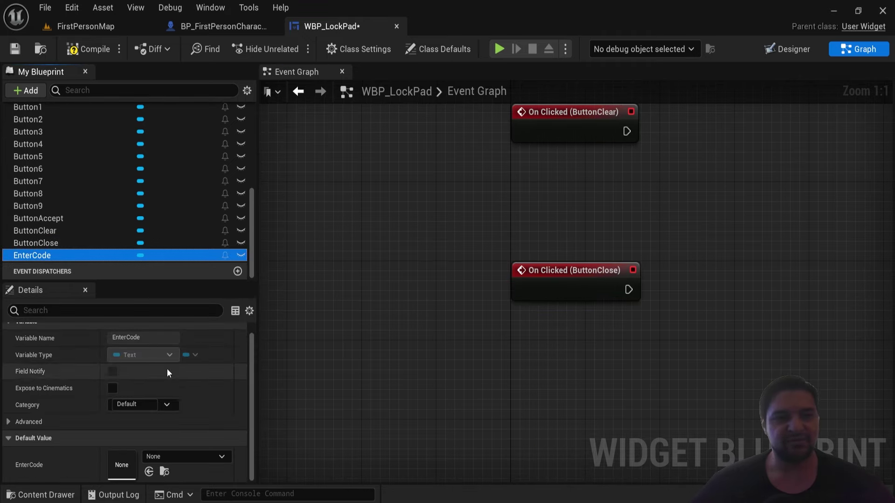
left_click(430, 219)
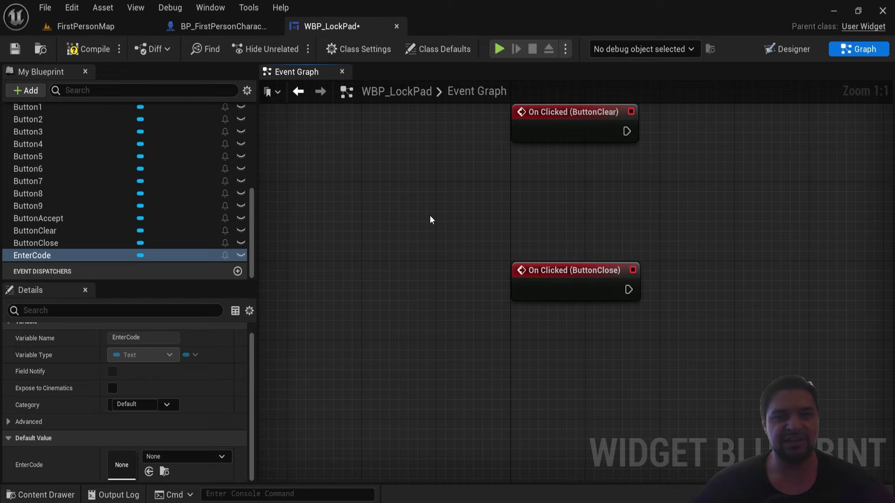
scroll(430, 220, "down", 6)
scroll(420, 207, "up", 3)
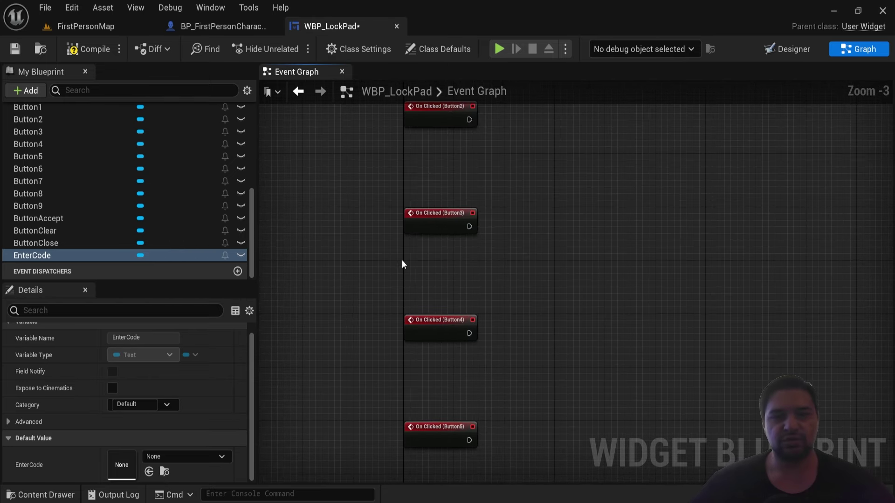
right_click_drag(403, 264, 384, 398)
scroll(359, 296, "down", 1)
left_click(418, 194)
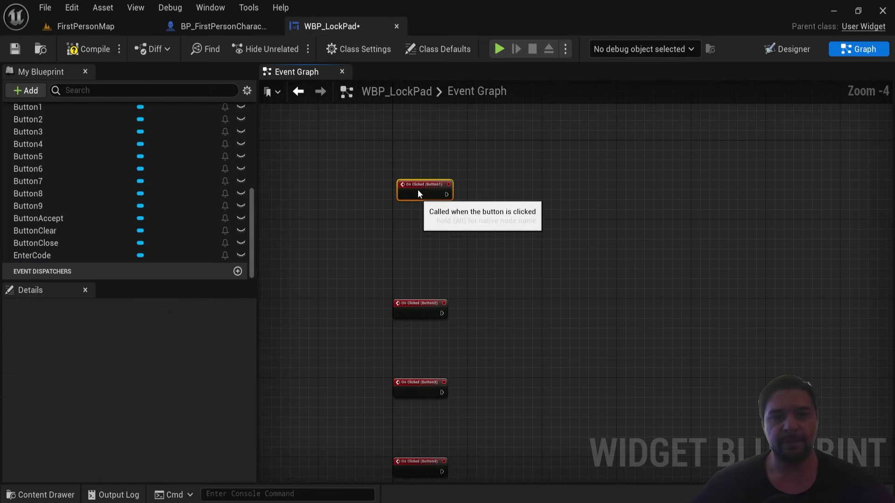
left_click_drag(427, 192, 427, 243)
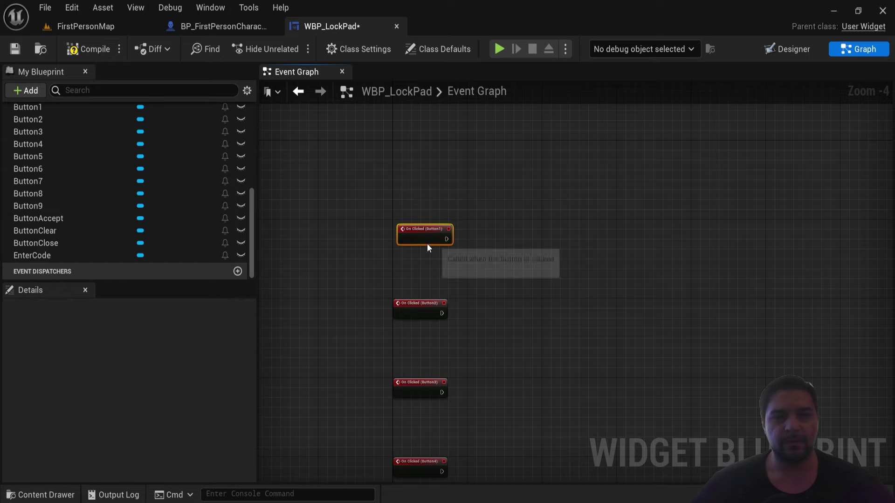
right_click_drag(424, 214, 424, 294)
left_click_drag(424, 294, 427, 154)
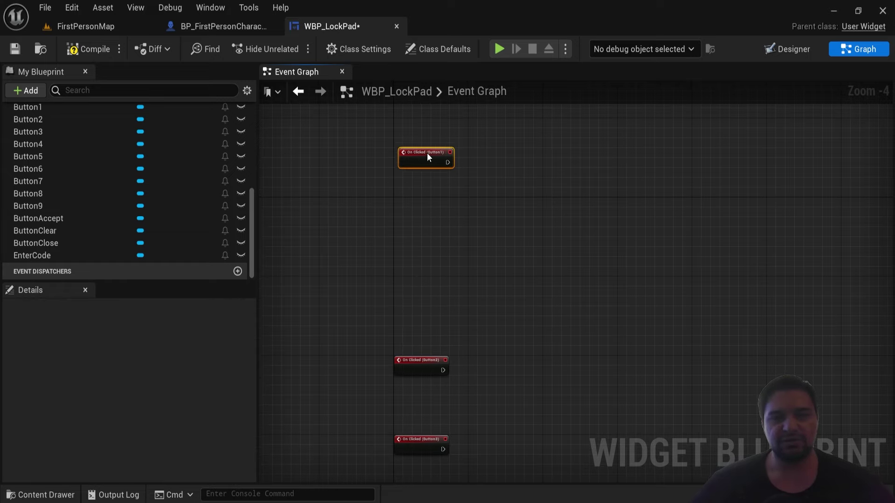
scroll(394, 292, "up", 3)
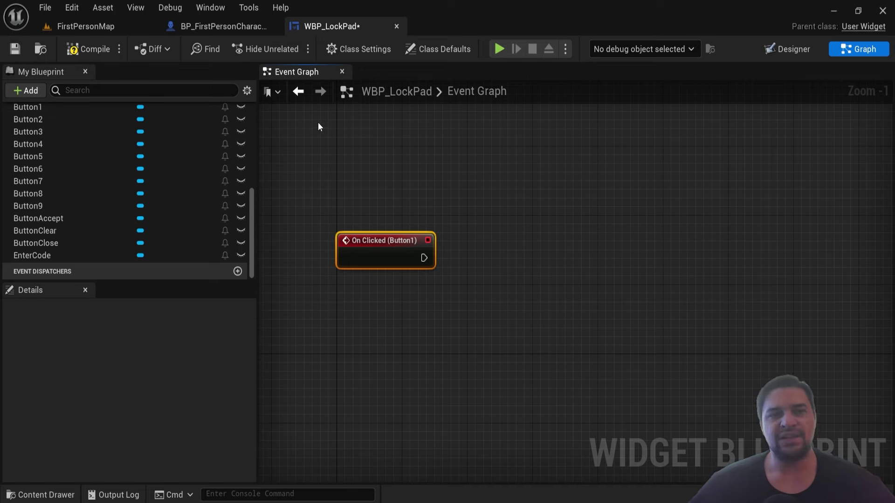
left_click(114, 27)
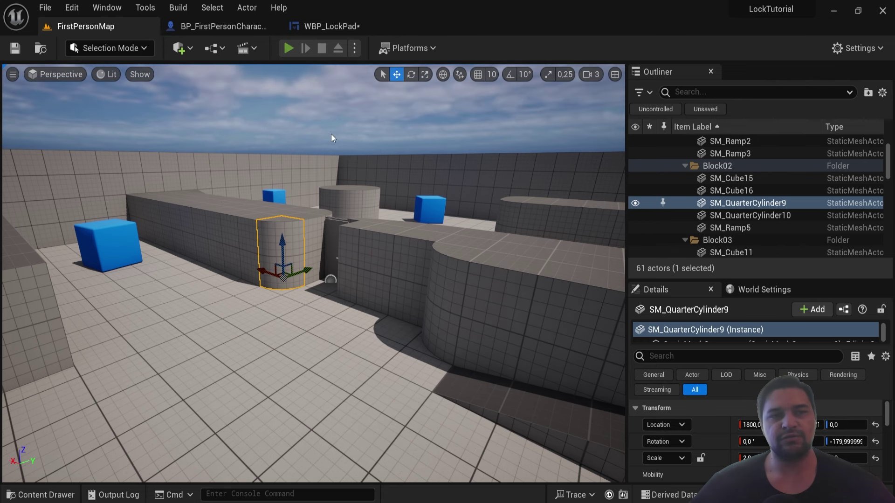
key("alt+p")
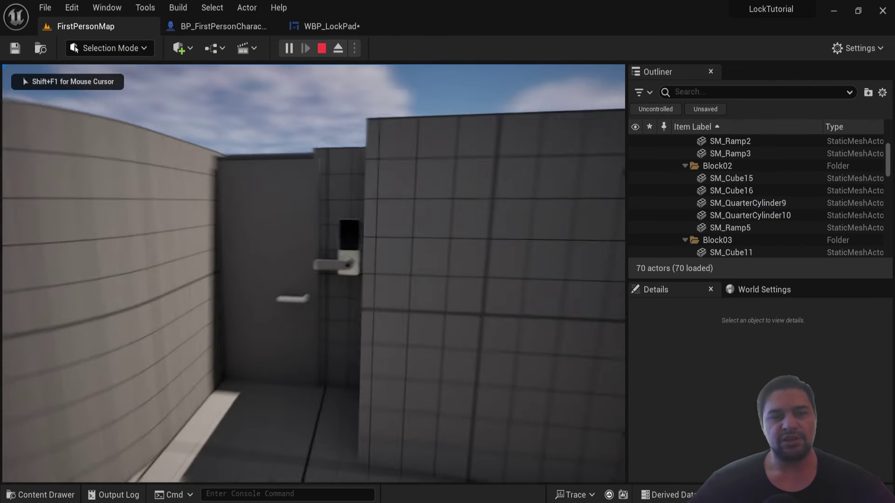
key("e")
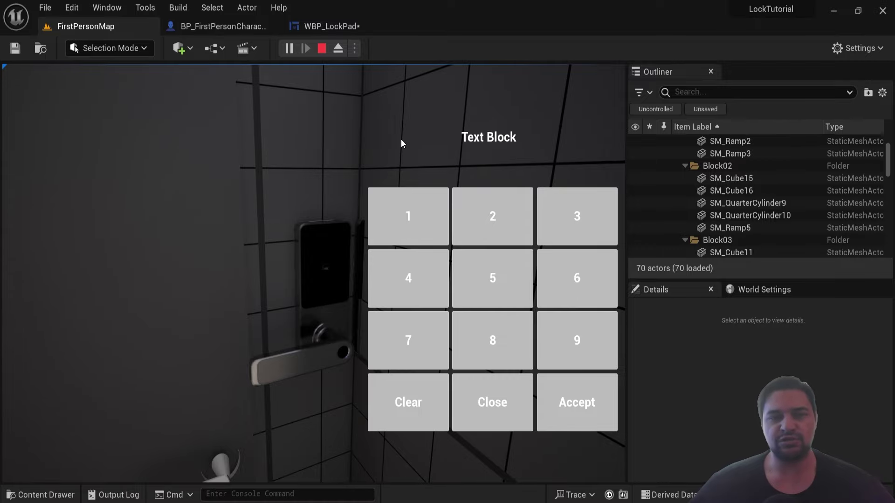
key("Escape")
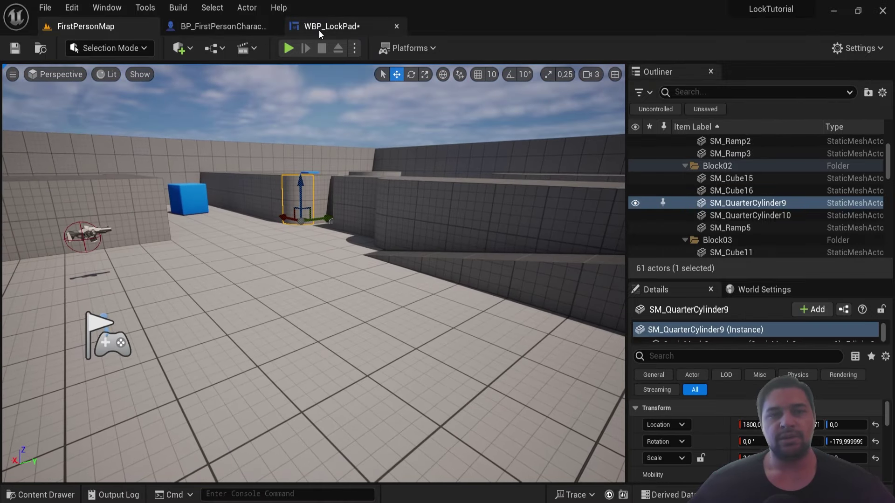
In WBP_LockPad, add a new variable named CountInteger with type Integer
left_click(319, 28)
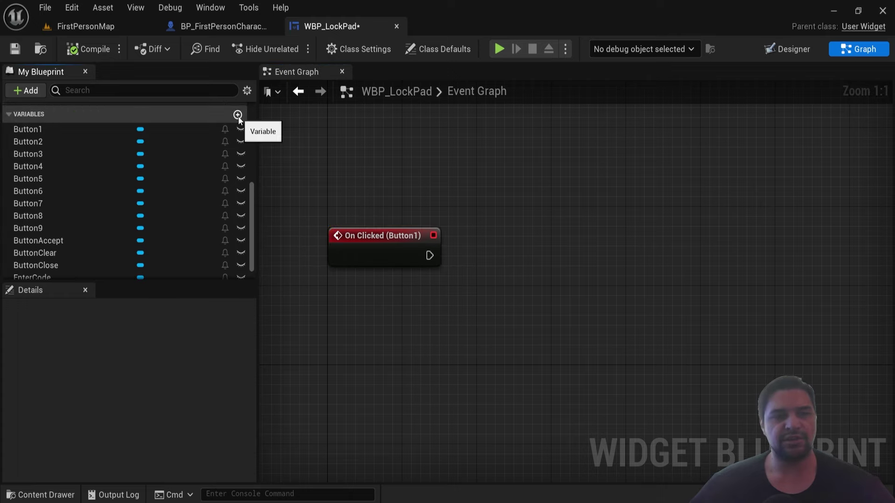
left_click(239, 116)
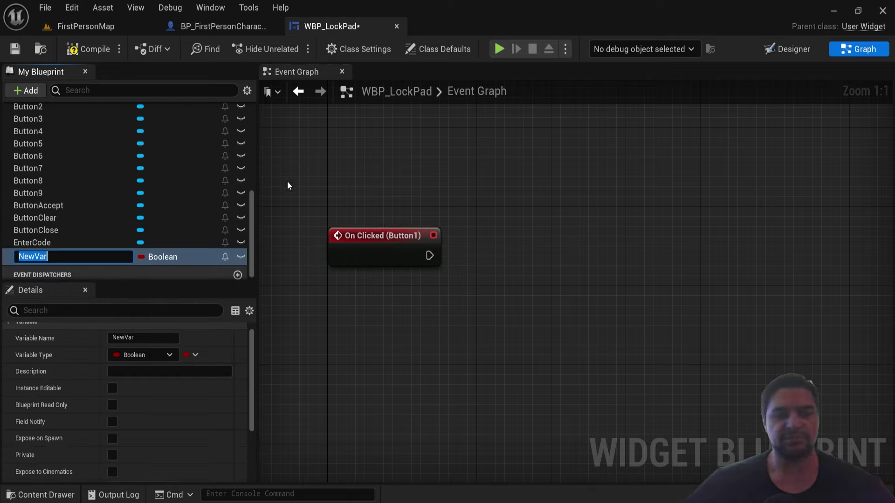
type("CountInteger")
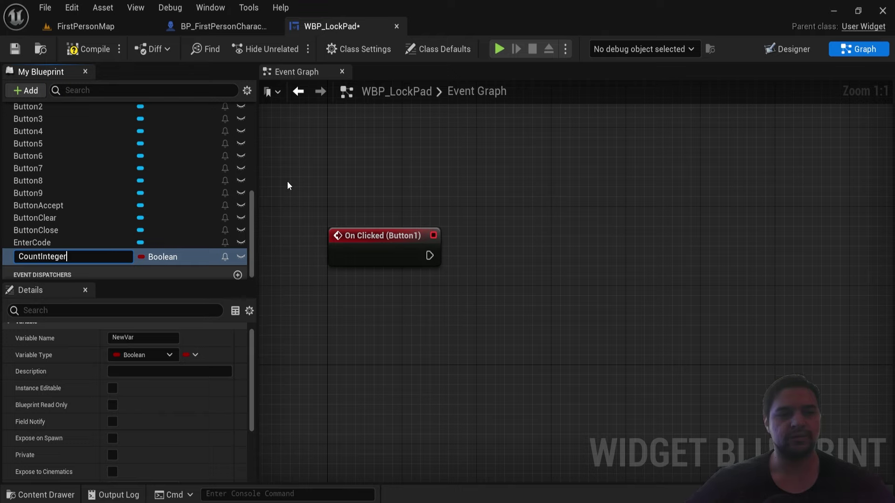
key("Return")
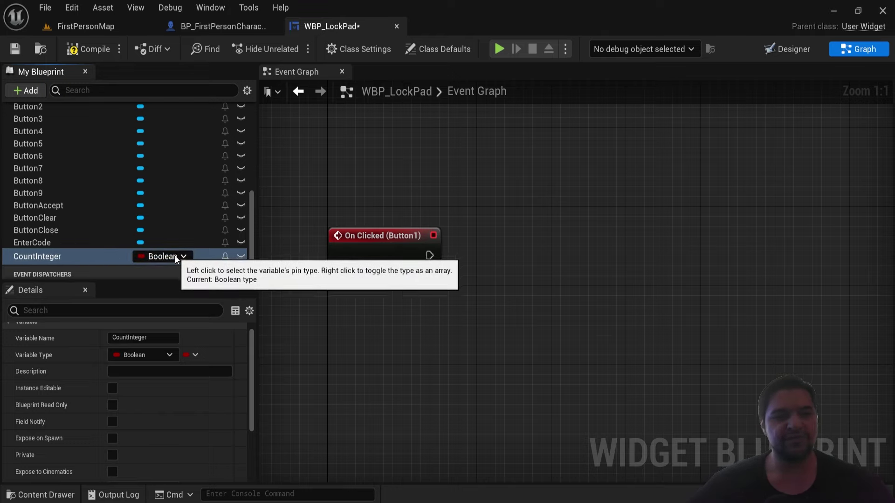
left_click(175, 259)
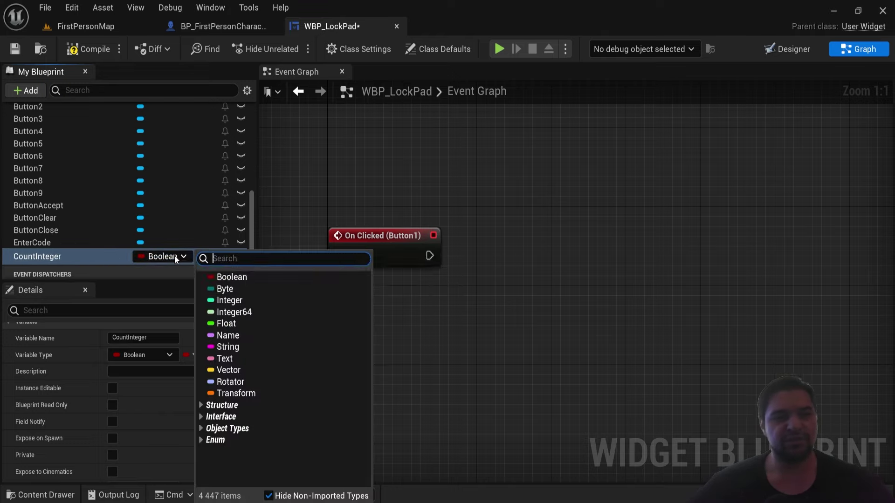
left_click(238, 308)
Add a second variable named InputNumber with type Text
left_click(93, 239)
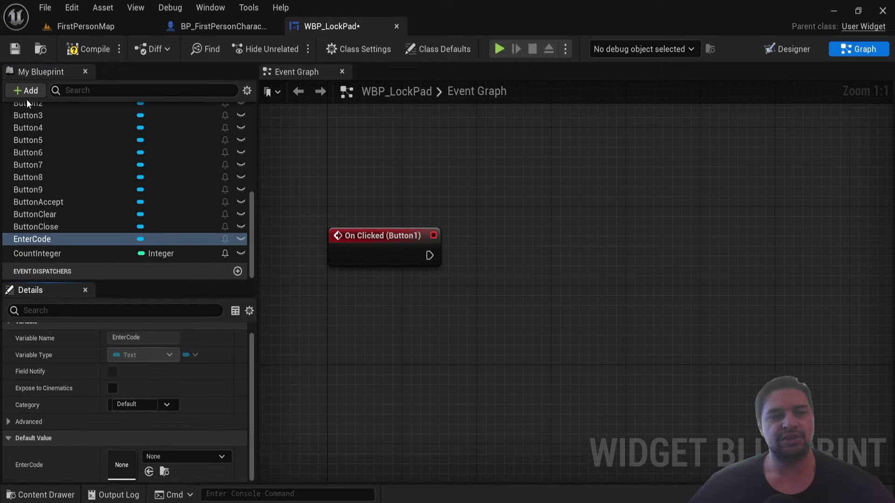
scroll(110, 210, "up", 5)
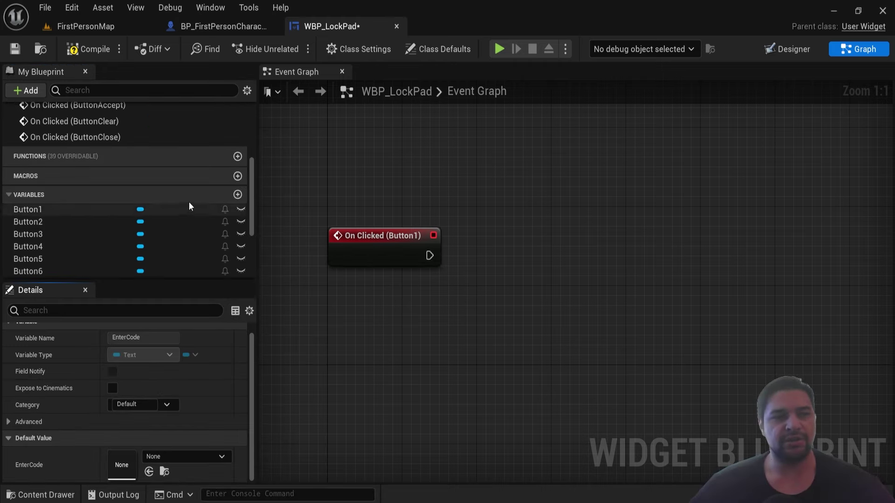
left_click(238, 195)
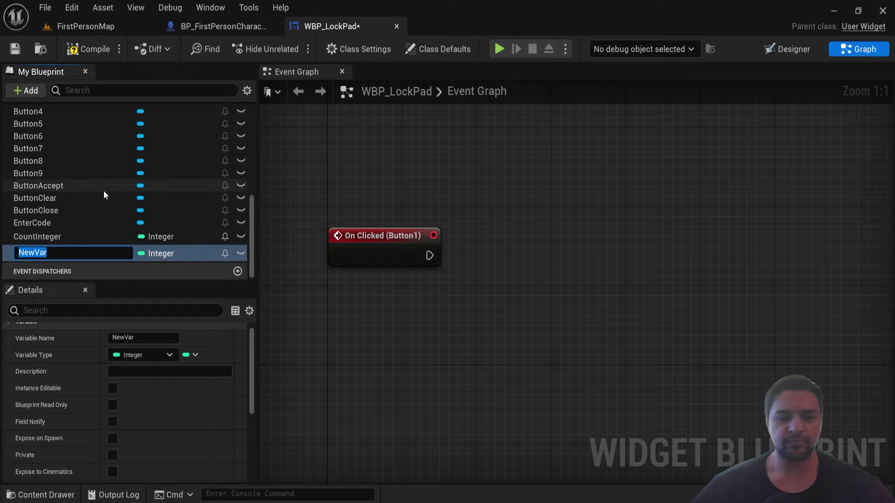
type("Input")
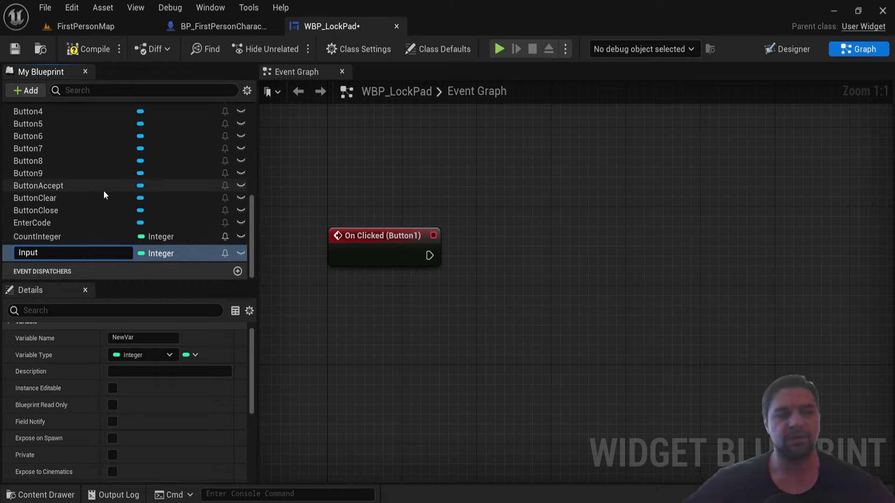
type("Number")
key("Return")
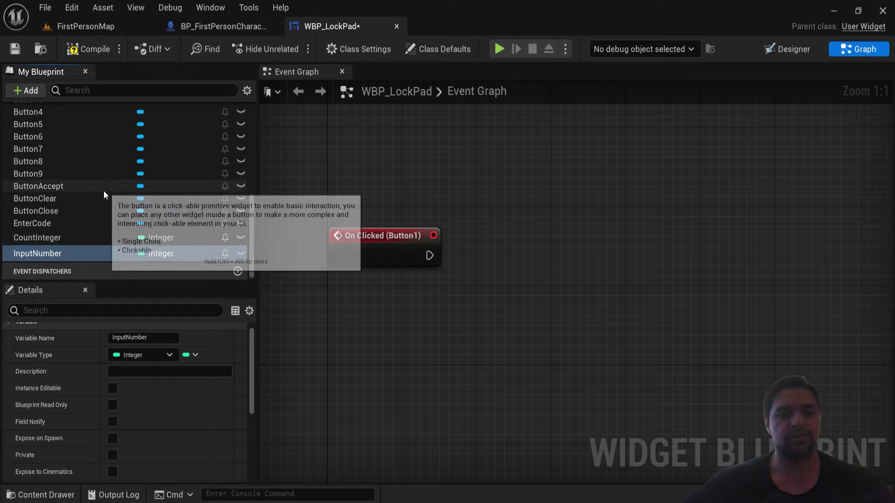
left_click(156, 254)
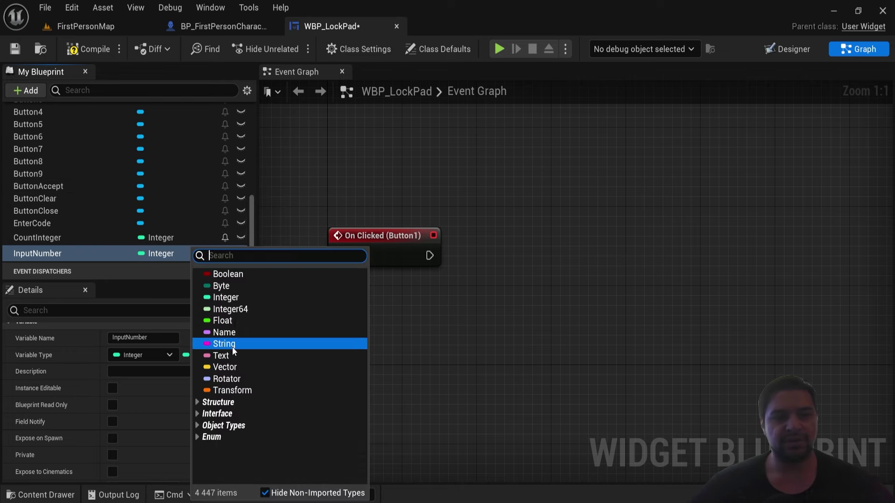
left_click(239, 358)
scroll(475, 286, "down", 3)
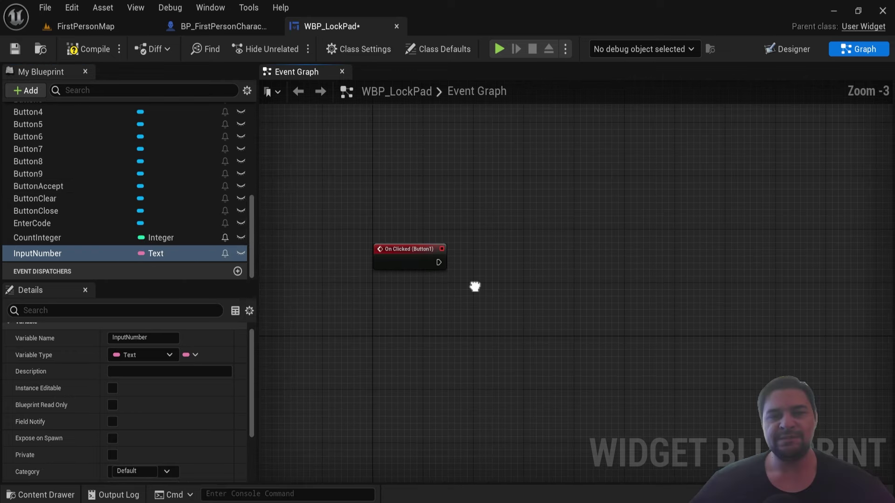
scroll(406, 268, "up", 1)
scroll(494, 266, "up", 1)
mouse_move(494, 266)
right_mouse_down()
mouse_move(442, 274)
mouse_move(460, 277)
right_mouse_up()
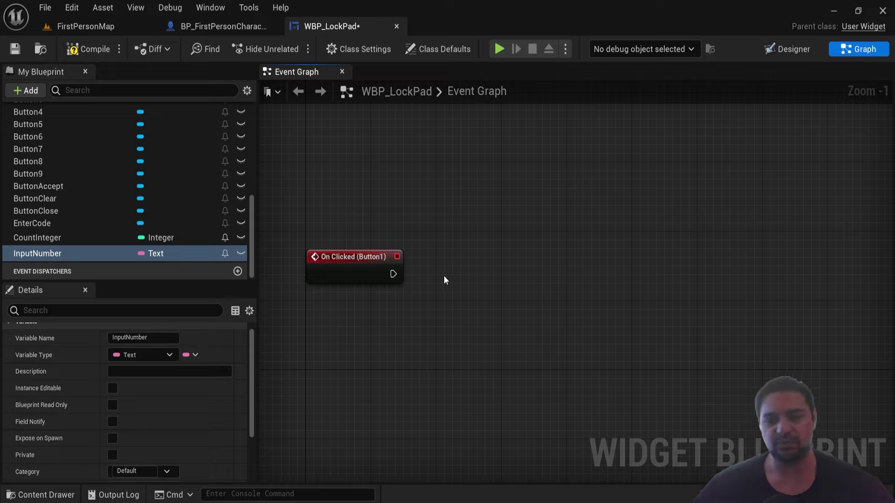
scroll(444, 280, "up", 1)
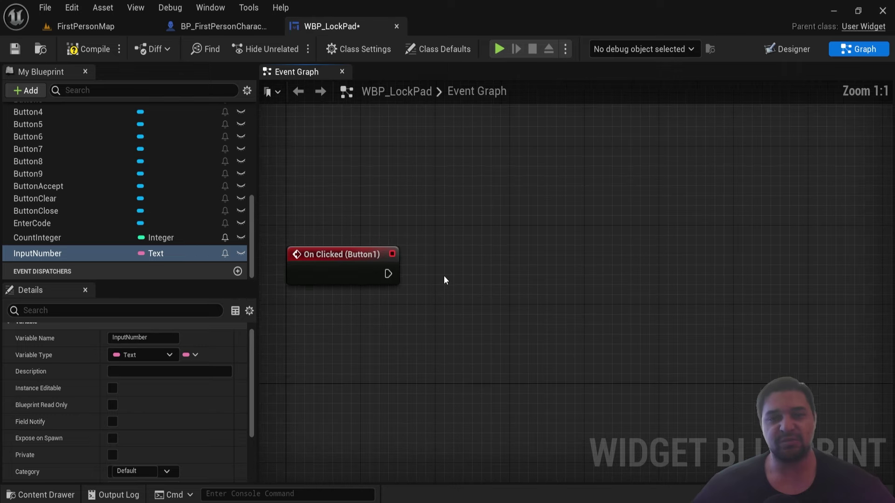
scroll(26, 399, "down", 3)
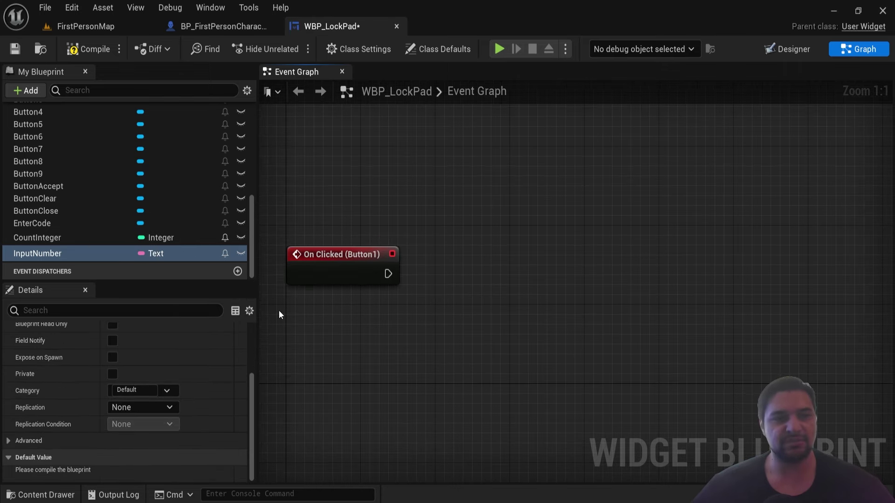
Add a Branch node and wire On Clicked (Button1) into it
left_click(460, 258)
left_click_drag(517, 276, 532, 276)
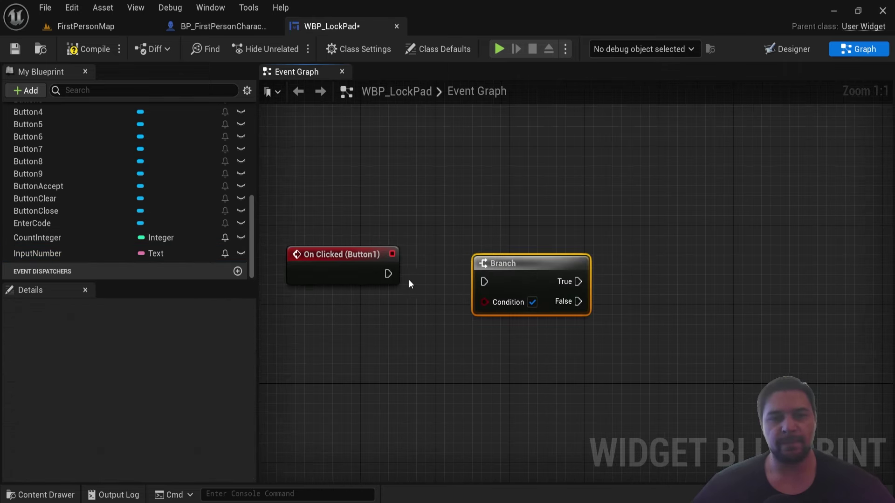
left_click_drag(388, 274, 476, 284)
left_click_drag(549, 278, 586, 269)
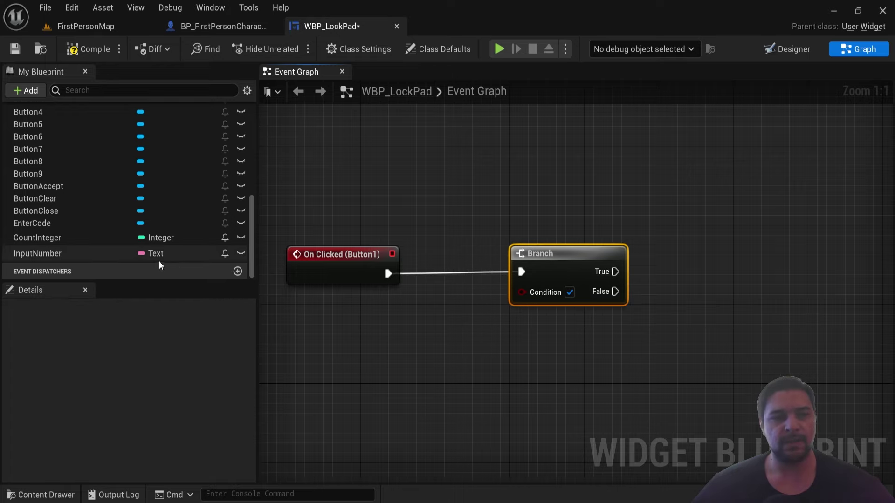
Place a CountInteger getter and feed it into a Not Equal (!=) node
left_click_drag(42, 239, 312, 324)
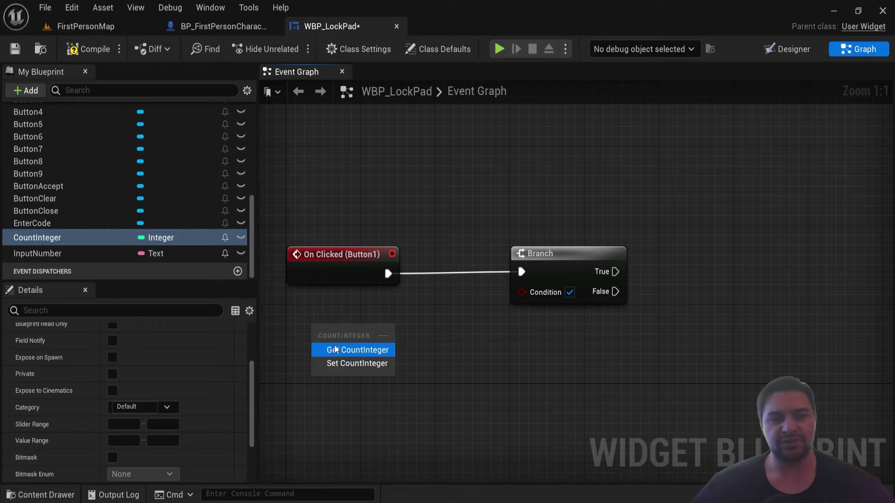
left_click(336, 348)
right_click_drag(354, 341, 357, 315)
left_click_drag(371, 299, 434, 364)
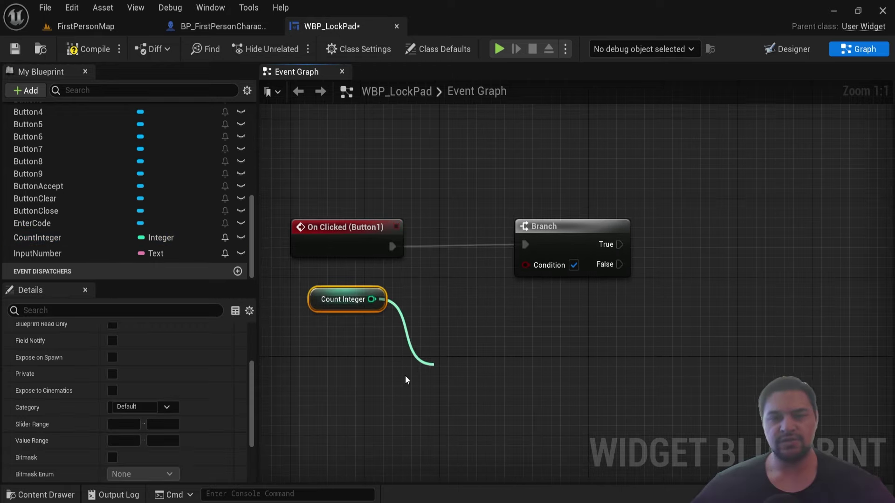
type("!=")
key("Return")
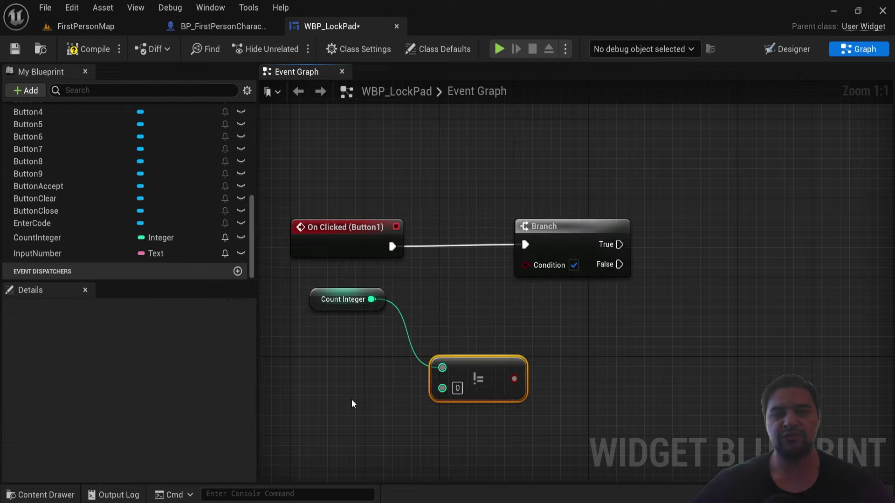
Set the comparison value to 4 and wire its result into the Branch Condition
left_click(457, 388)
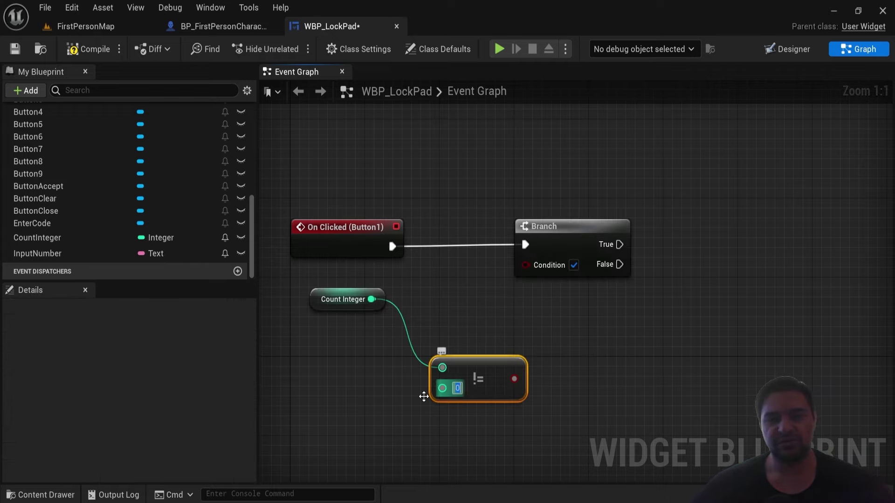
type("4")
left_click(400, 398)
left_click_drag(515, 378, 526, 264)
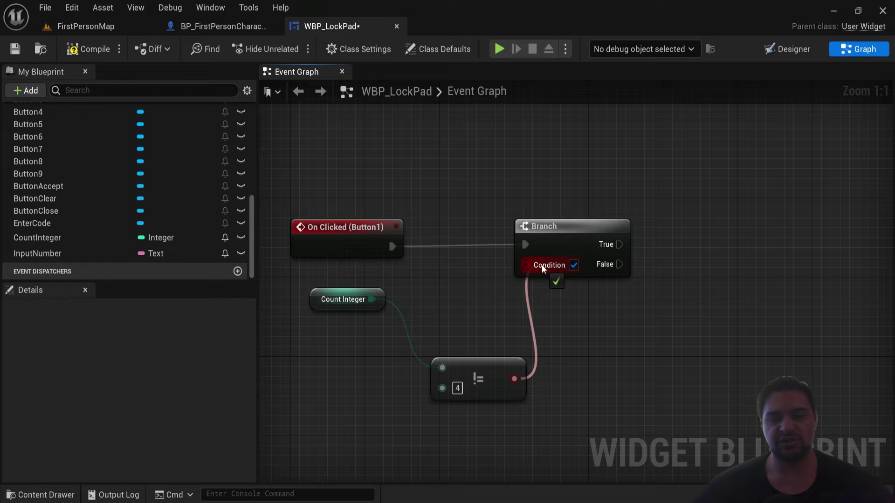
left_click_drag(345, 300, 344, 319)
left_click(559, 323)
scroll(559, 323, "down", 2)
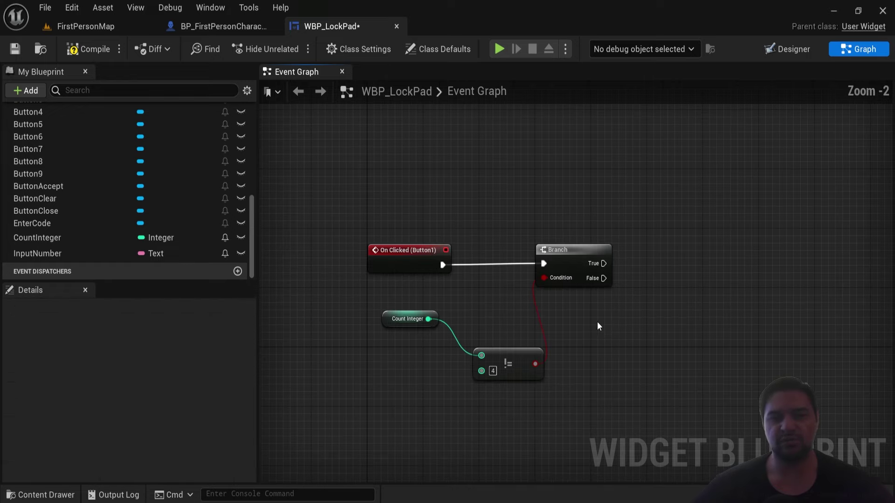
right_click_drag(597, 322, 500, 269)
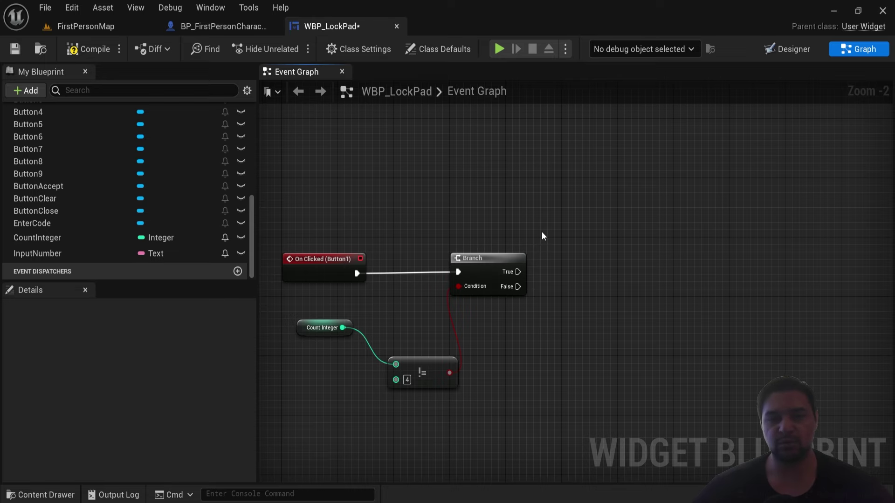
right_click_drag(542, 231, 486, 220)
Change the InputNumber variable's type from Text to String
left_click(46, 254)
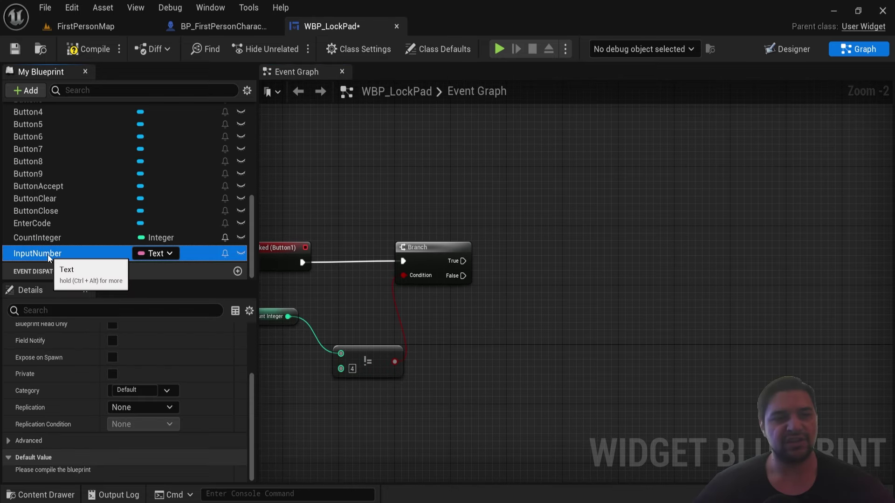
left_click(158, 255)
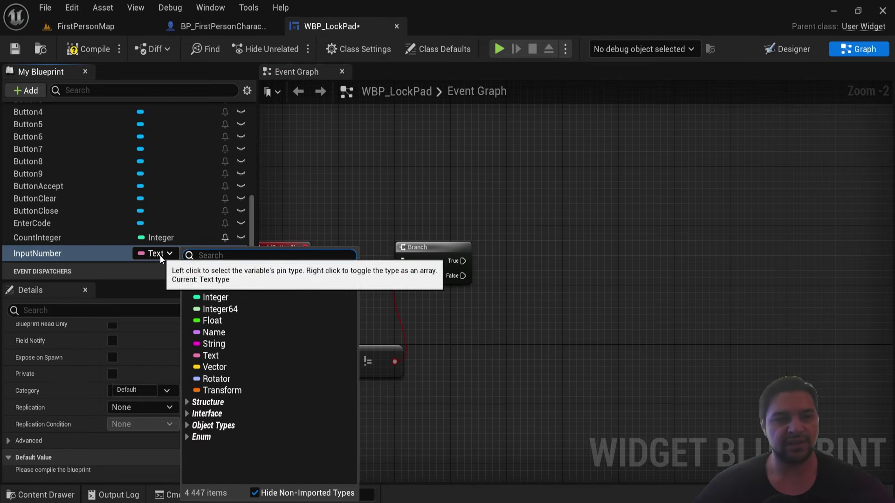
left_click(231, 346)
Feed an InputNumber getter into an Append node with B set to 1
right_click_drag(441, 319, 348, 317)
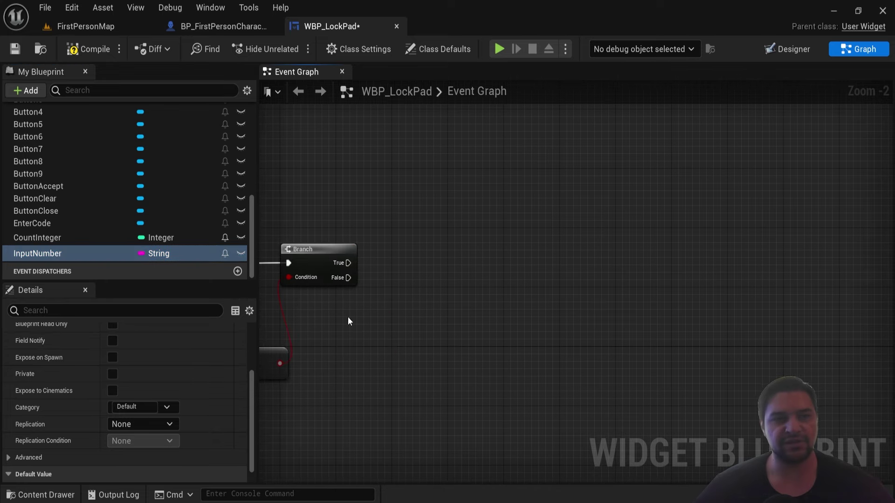
mouse_move(50, 257)
left_mouse_down()
mouse_move(349, 309)
mouse_move(459, 349)
left_mouse_up()
left_click(370, 331)
scroll(375, 307, "up", 2)
type("appe")
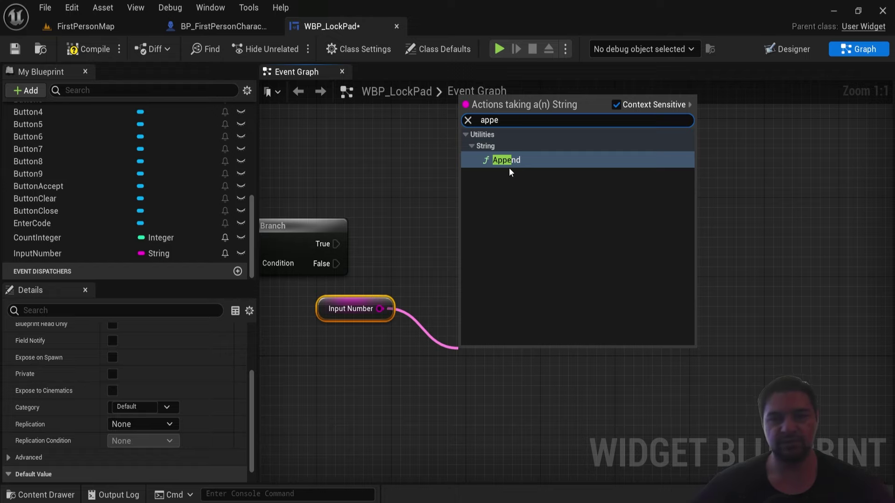
left_click(509, 164)
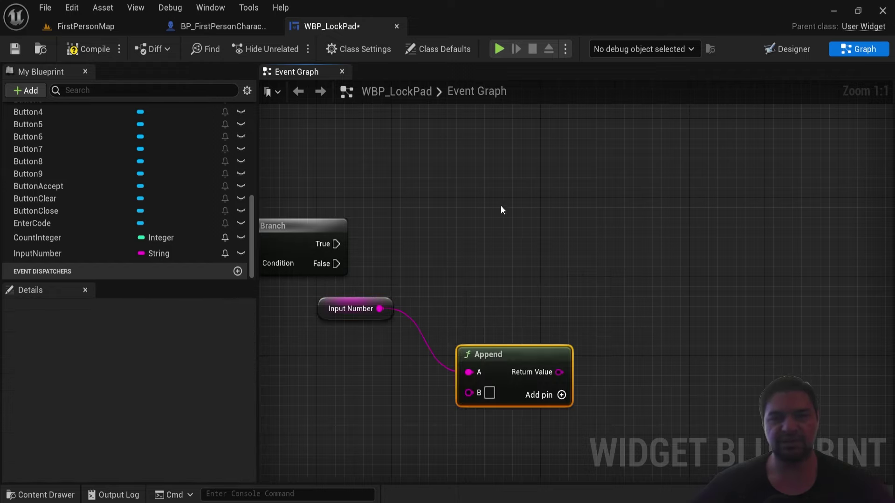
left_click_drag(509, 363, 485, 350)
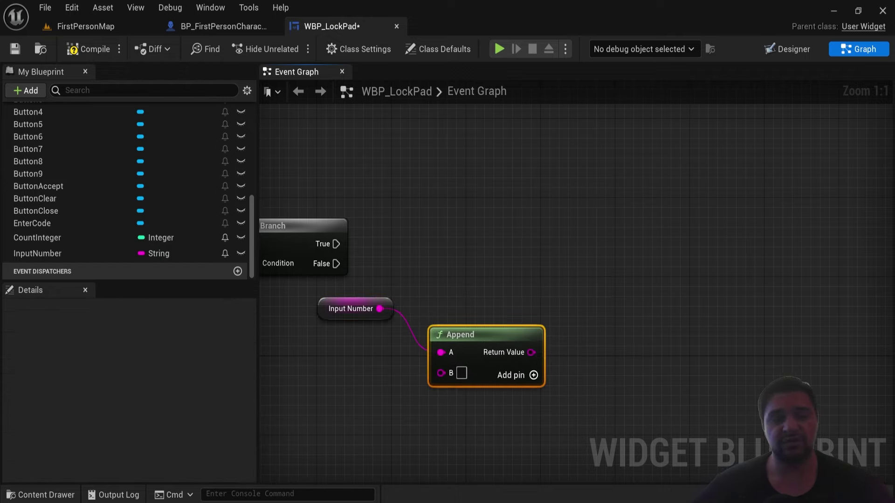
right_click_drag(372, 378, 398, 360)
left_click_drag(350, 302, 341, 292)
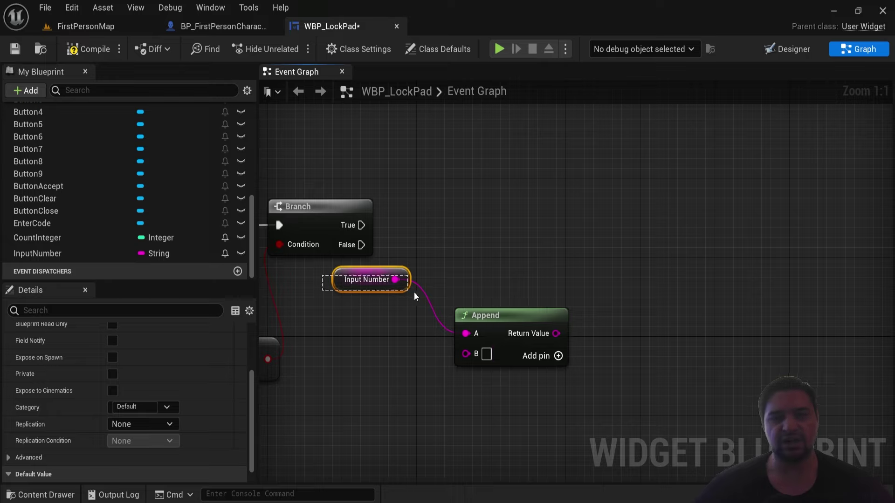
left_click(334, 289)
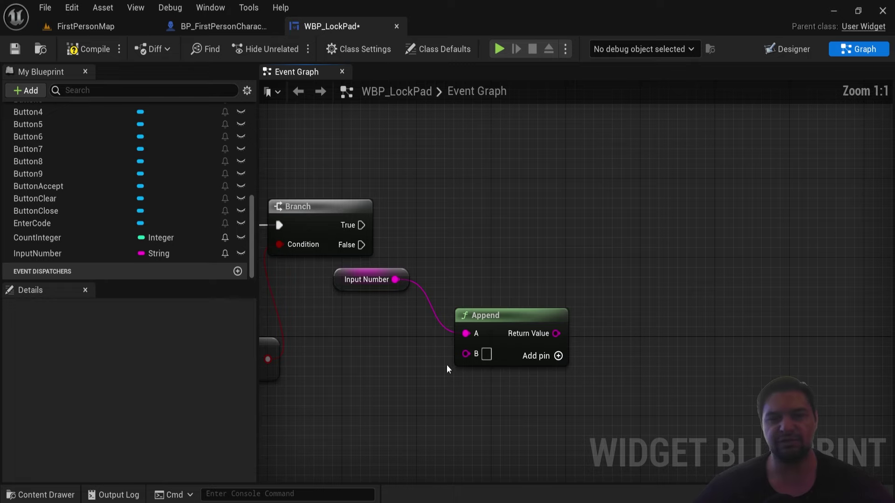
type("1")
scroll(552, 300, "down", 2)
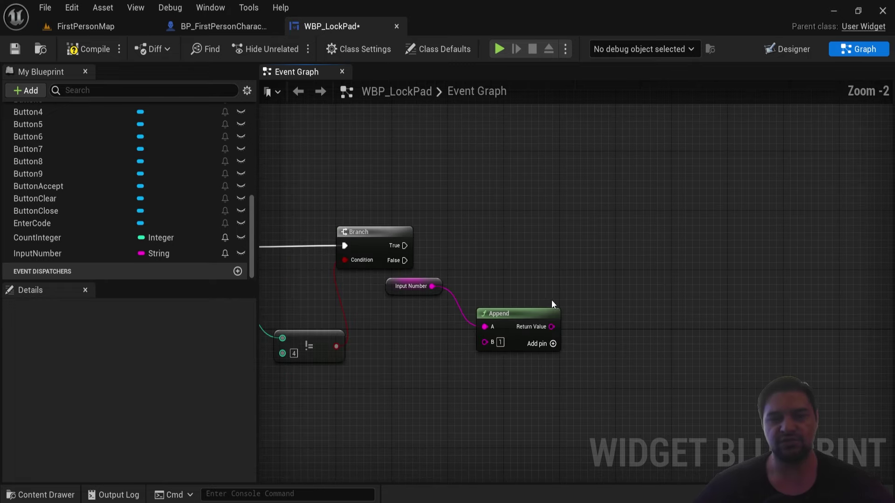
Add a Set InputNumber on Branch True, fed by the Append result
left_click_drag(40, 253, 531, 254)
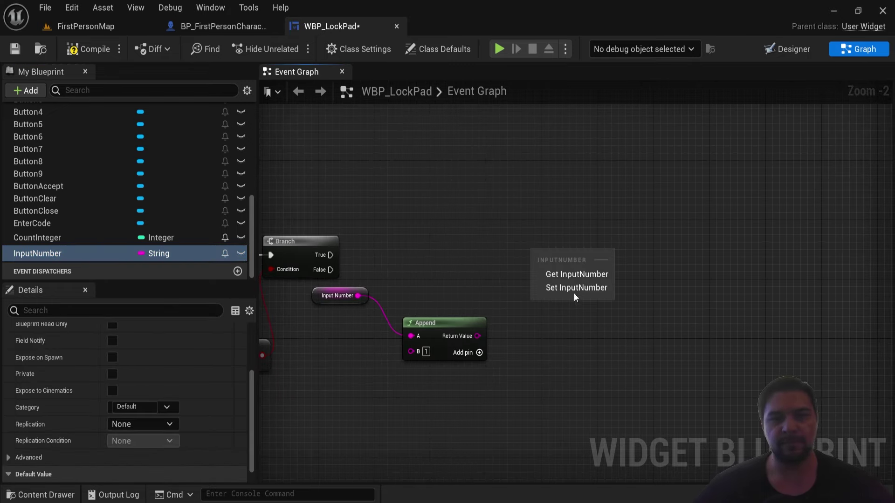
left_click(573, 289)
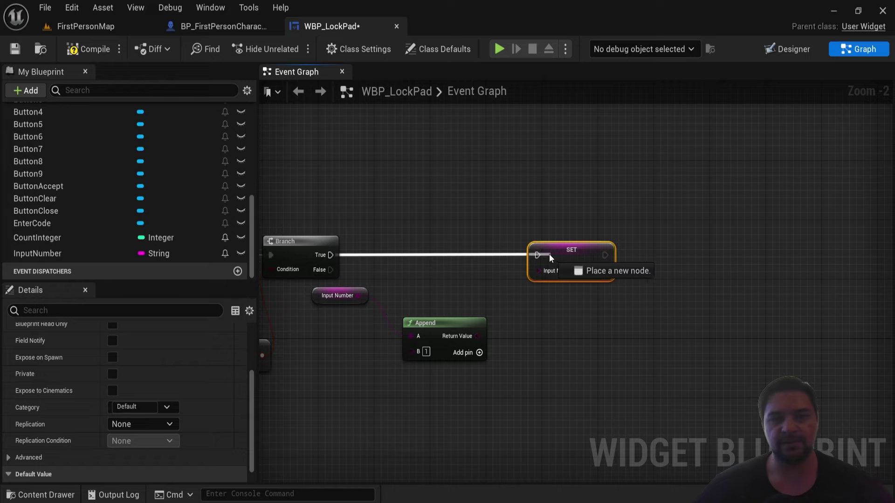
left_click_drag(358, 260, 537, 255)
left_click_drag(478, 336, 563, 283)
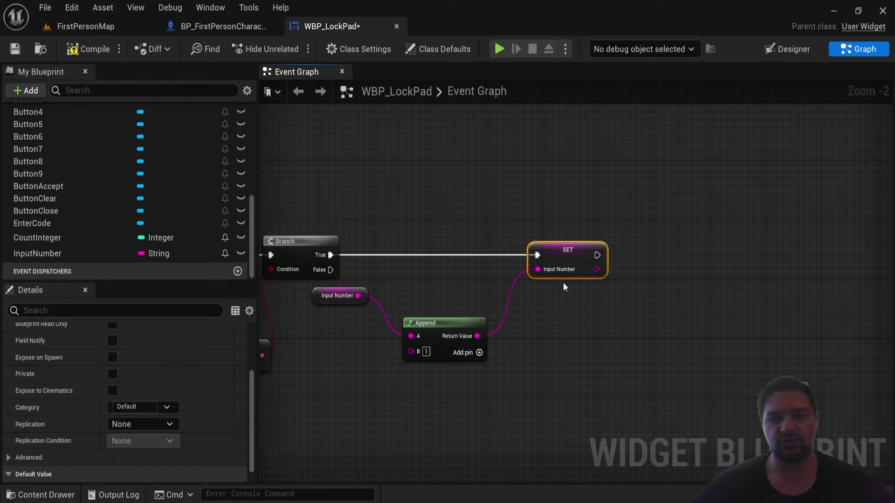
left_click(45, 227)
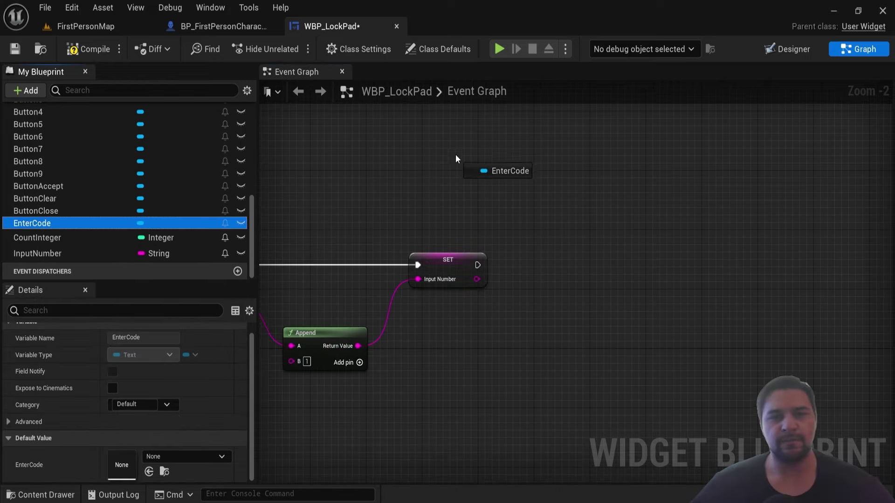
Add a SetText (Text) node targeting the EnterCode widget
mouse_move(45, 227)
left_mouse_down()
mouse_move(456, 159)
mouse_move(592, 256)
left_mouse_up()
left_click(485, 182)
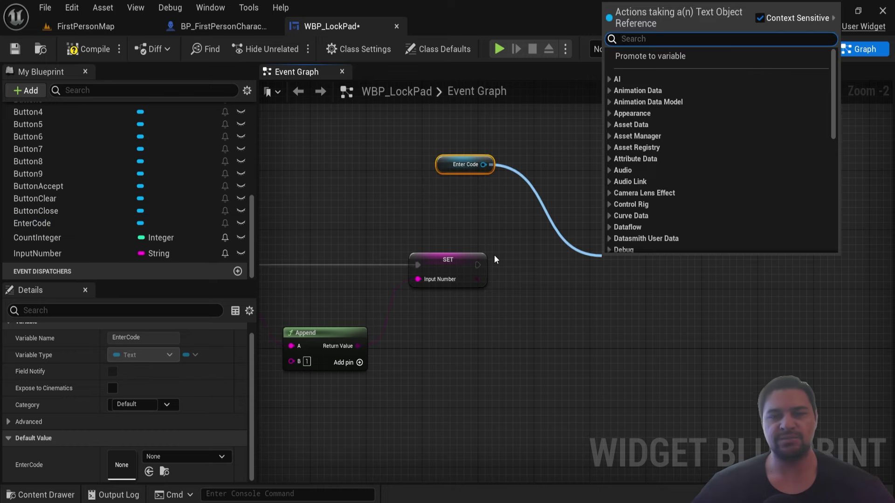
type("Set text")
scroll(495, 257, "down", 1)
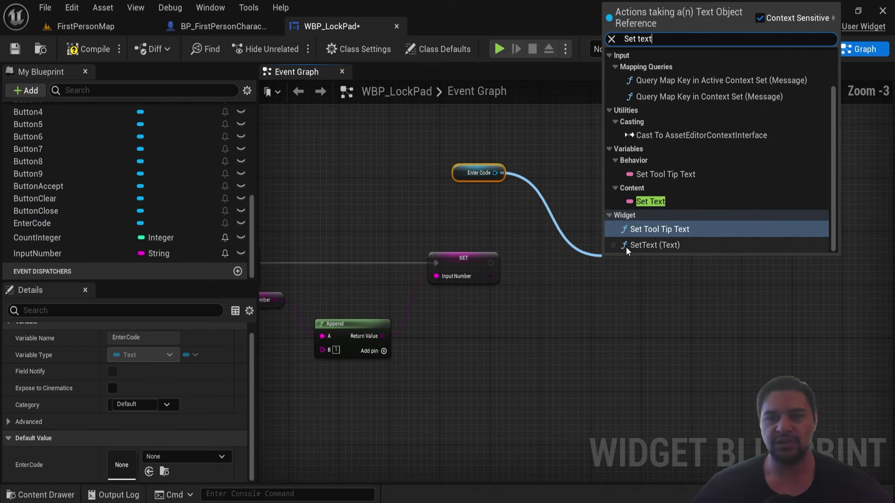
left_click(642, 247)
scroll(578, 247, "up", 2)
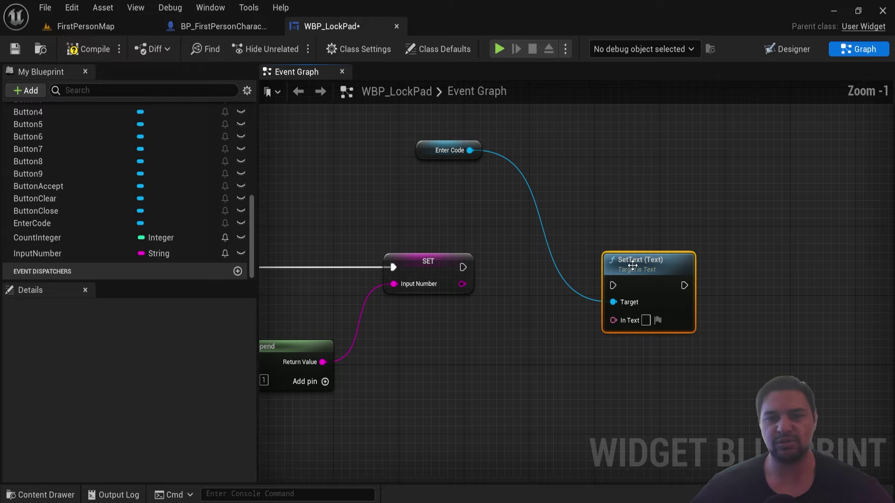
Run SetText after the InputNumber setter with InputNumber as In Text; add a CountInteger getter
left_click_drag(463, 267, 620, 285)
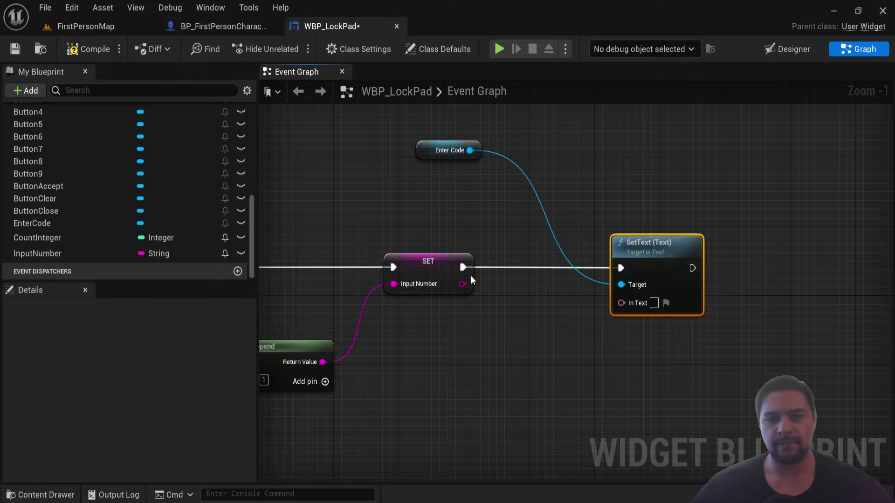
left_click_drag(462, 284, 647, 305)
left_click_drag(527, 259, 529, 312)
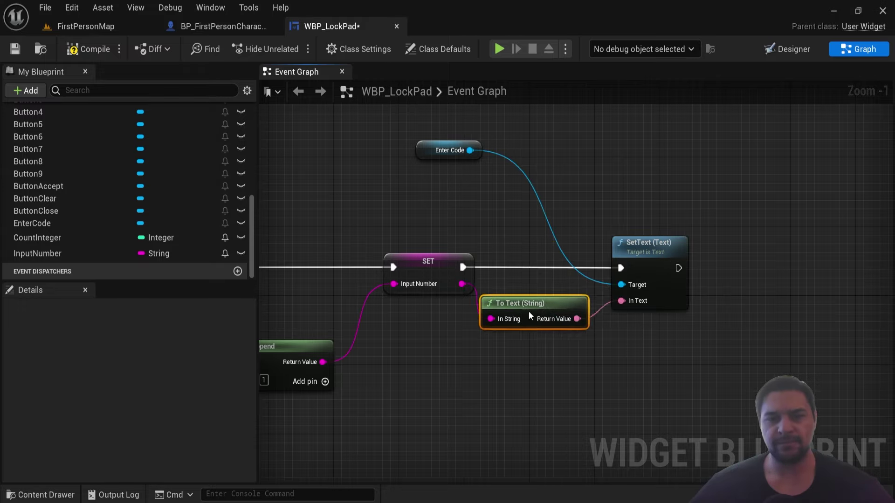
right_click_drag(529, 312, 326, 319)
mouse_move(82, 238)
left_mouse_down()
mouse_move(439, 161)
mouse_move(428, 159)
mouse_move(507, 222)
mouse_move(508, 249)
left_mouse_up()
left_click(459, 181)
Add an Increment Int (++) on CountInteger, executed after SetText
type("++")
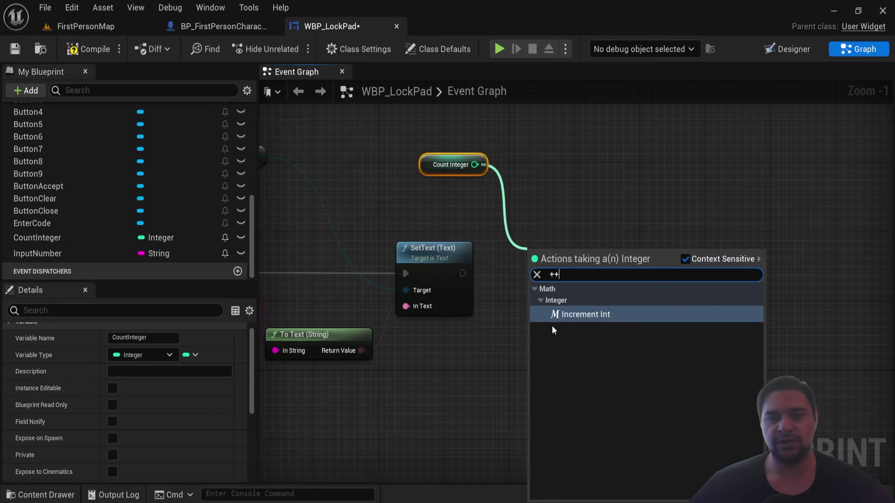
left_click(585, 316)
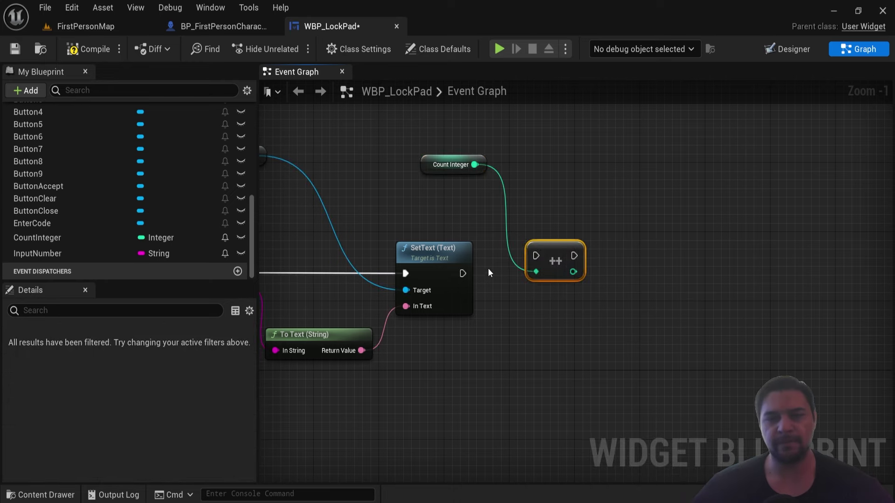
mouse_move(463, 273)
left_mouse_down()
mouse_move(536, 256)
mouse_move(574, 259)
left_mouse_up()
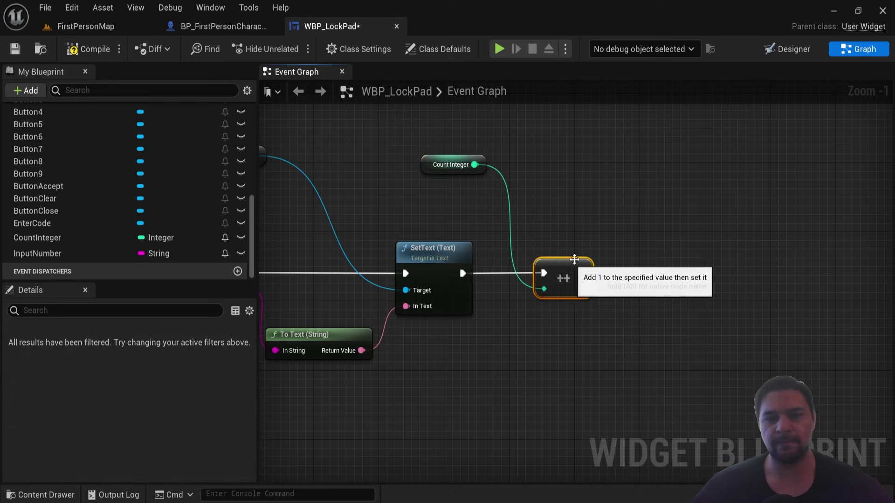
right_click_drag(574, 260, 494, 271)
Store the incremented value with a Set CountInteger node and compile the blueprint
left_click_drag(38, 237, 551, 272)
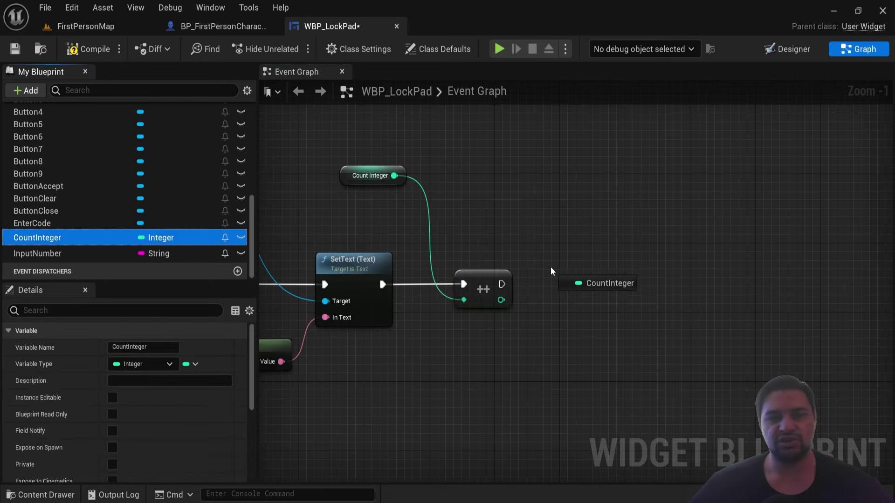
left_click(573, 303)
scroll(502, 283, "up", 1)
left_click_drag(499, 283, 556, 278)
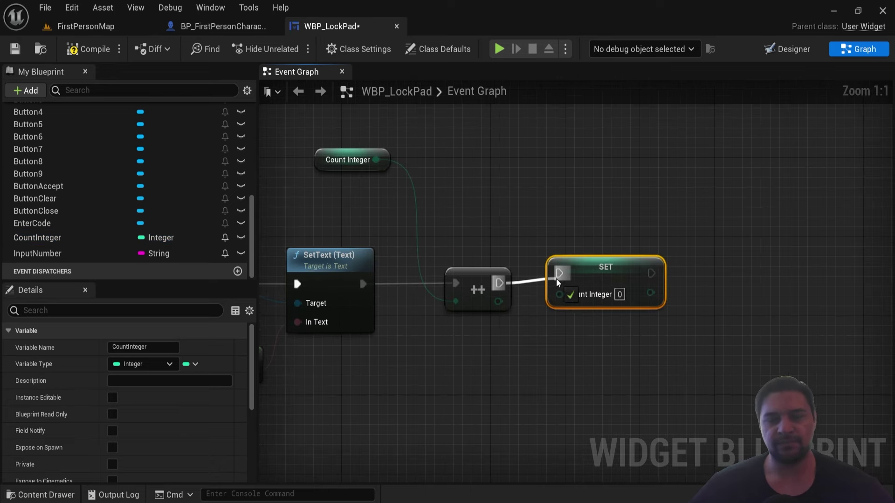
mouse_move(498, 302)
left_mouse_down()
mouse_move(569, 303)
mouse_move(618, 289)
left_mouse_up()
left_click(94, 51)
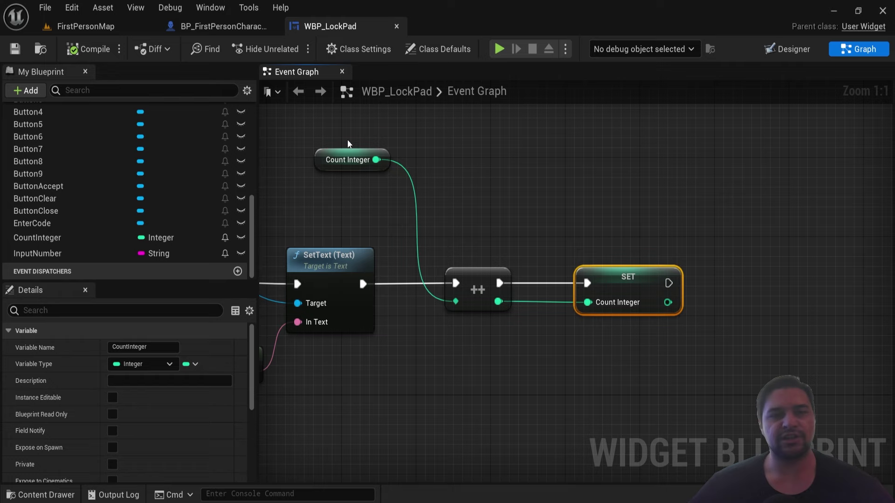
Play FirstPersonMap, walk to the door and open its keypad
left_click(76, 26)
left_click(288, 48)
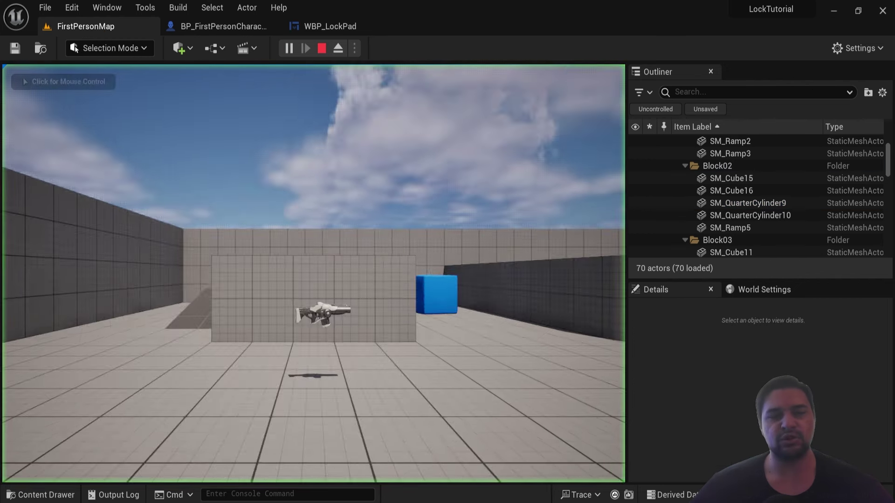
key("w")
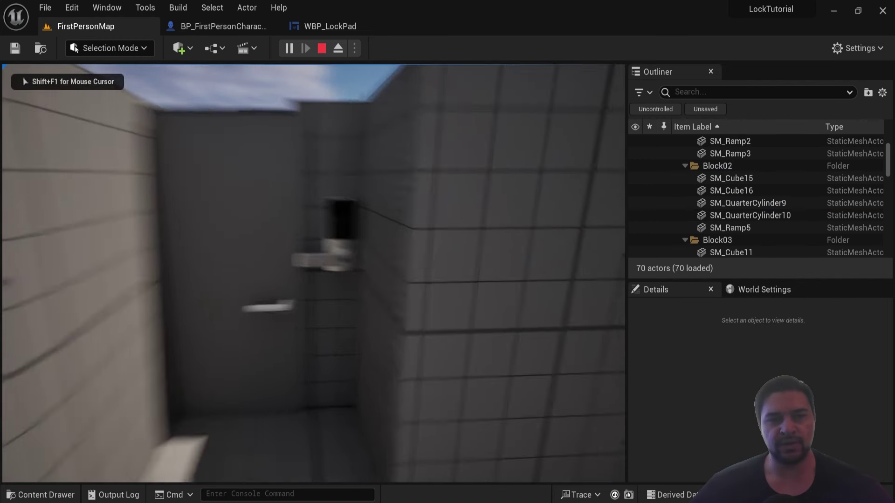
key("e")
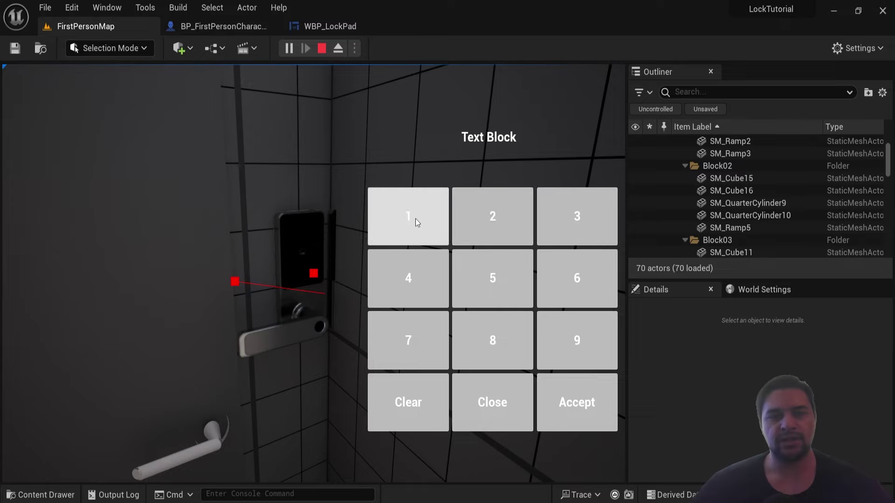
Enter 1111 on the keypad to check the display, then stop playing
left_click(415, 219)
left_click(415, 218)
left_click(415, 218)
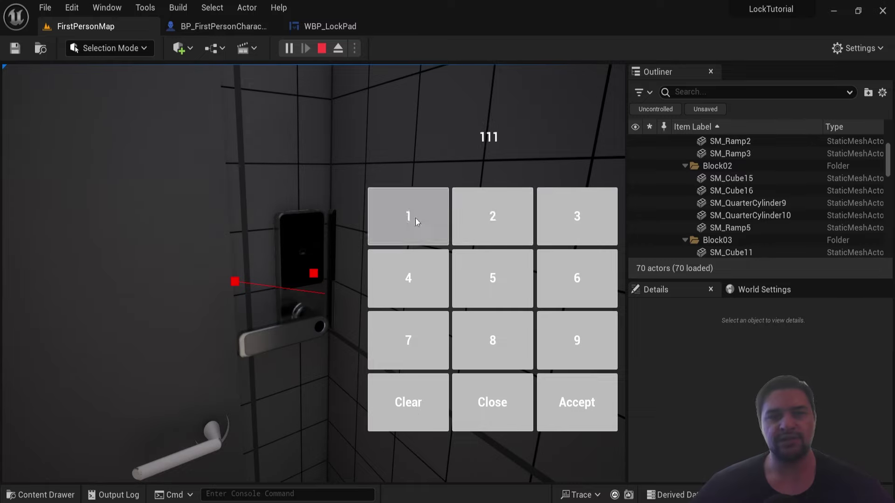
left_click(415, 219)
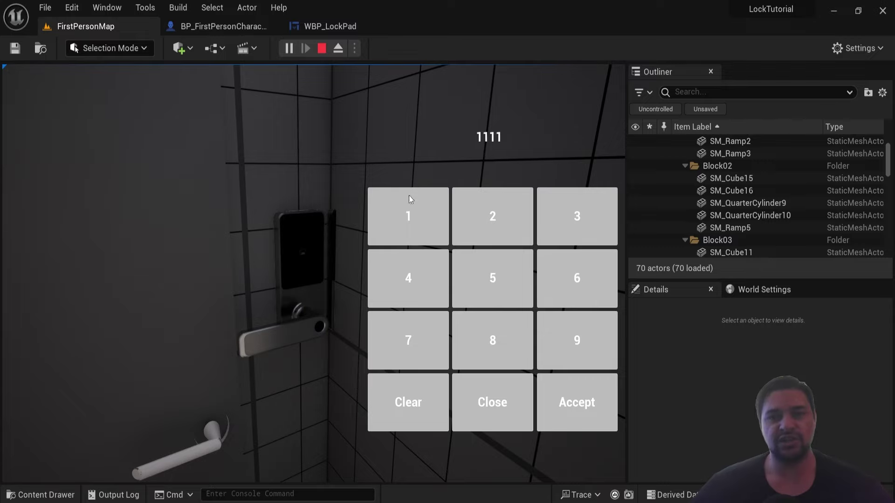
left_click(411, 222)
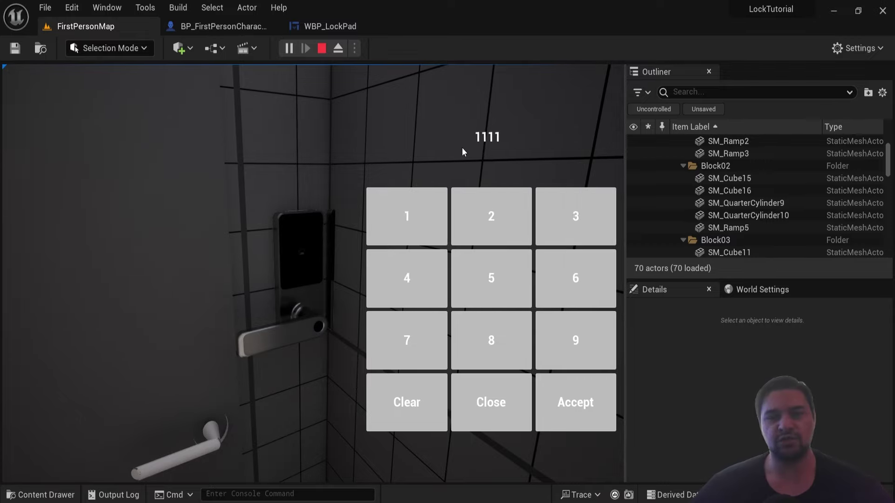
key("Escape")
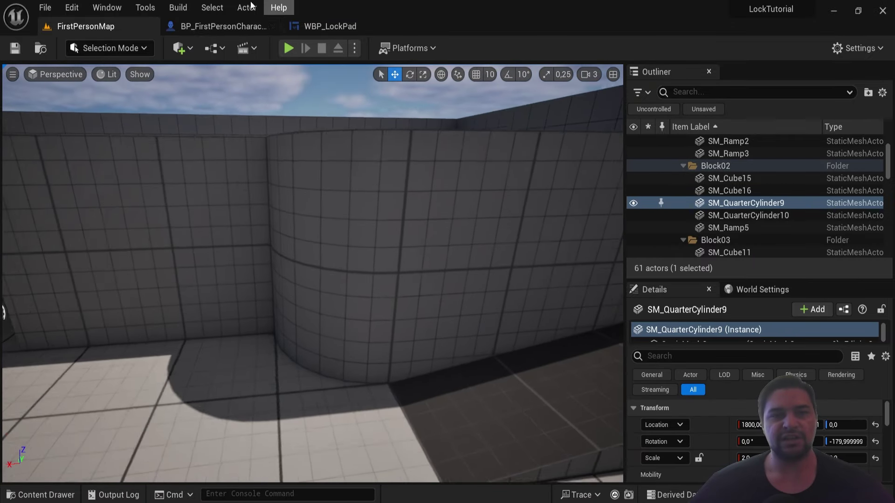
Select the EnterCode text block in the Designer, edit its default text, then compile and save
left_click(331, 26)
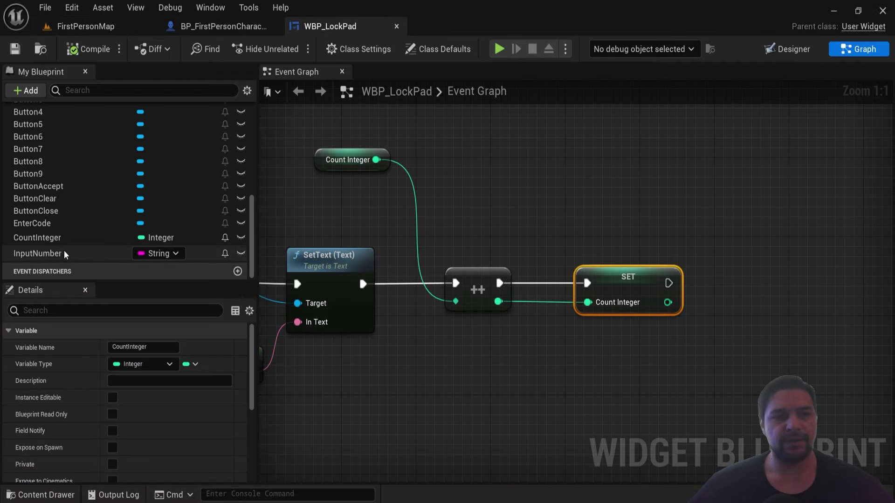
left_click(44, 222)
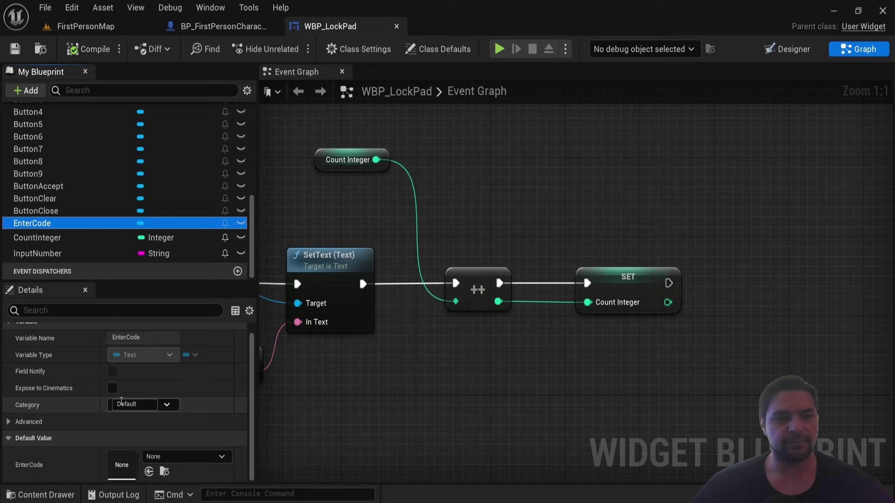
left_click(791, 49)
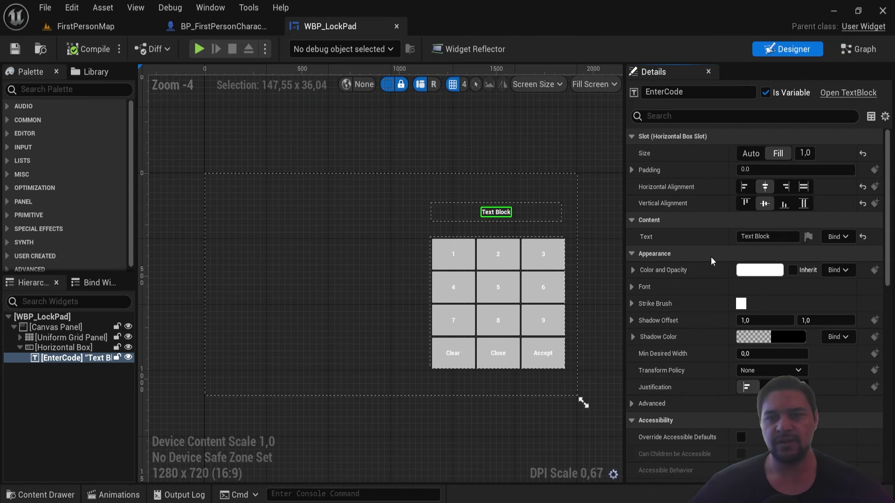
scroll(525, 227, "up", 5)
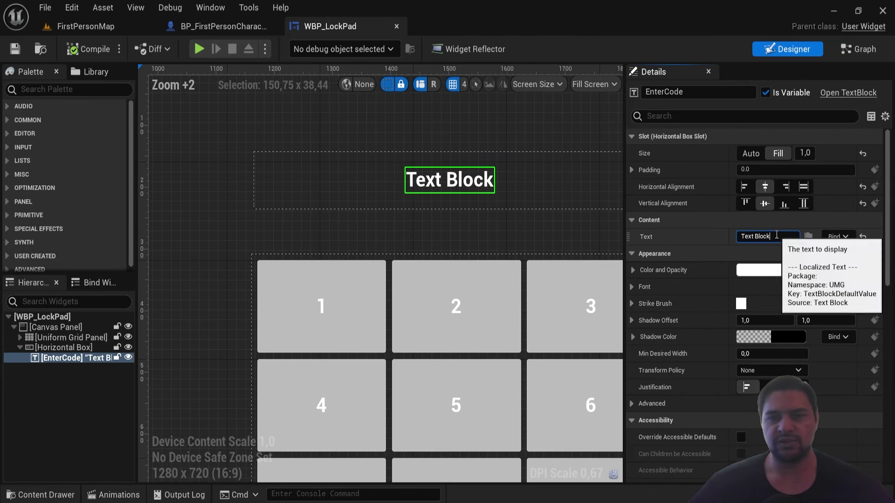
left_click(767, 236)
type("0")
key("Return")
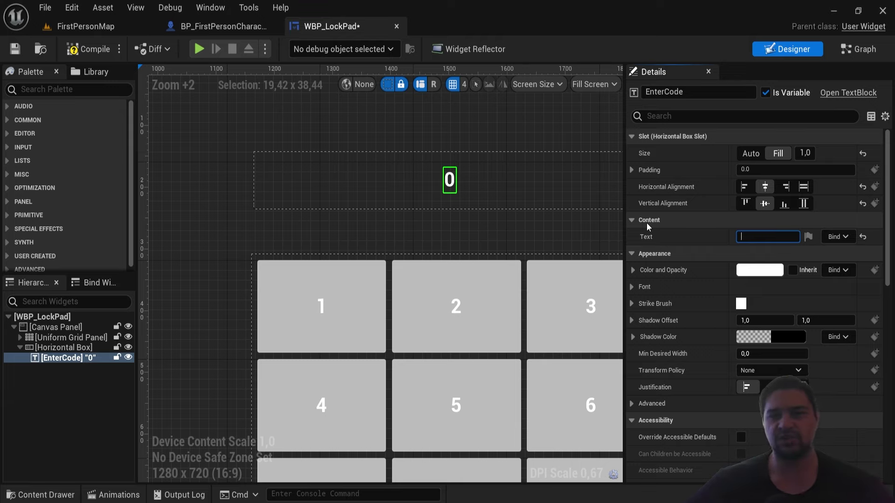
left_click(86, 49)
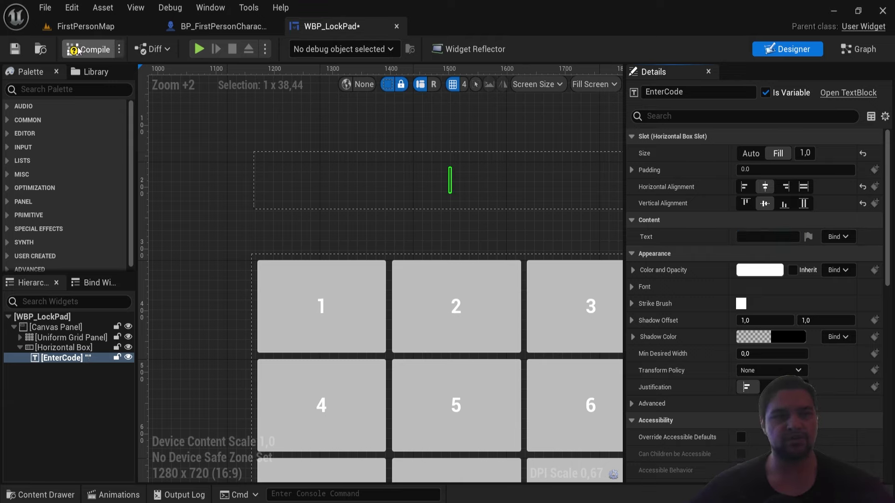
left_click(15, 52)
Set EnterCode's text to 'Введите код' and save the widget blueprint
left_click(745, 237)
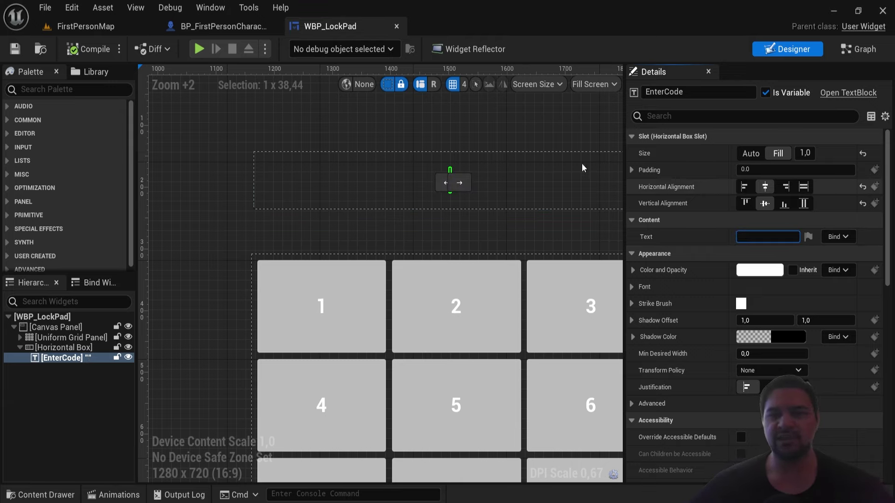
type("Dd")
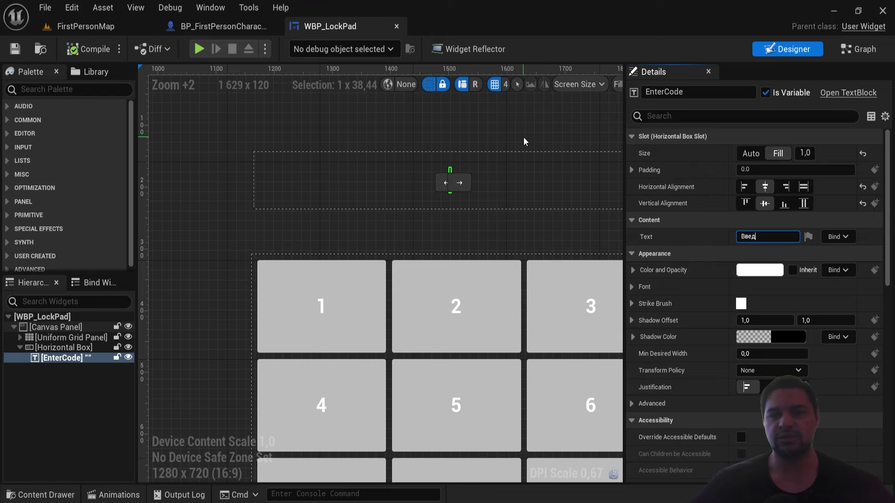
type("од")
key("Return")
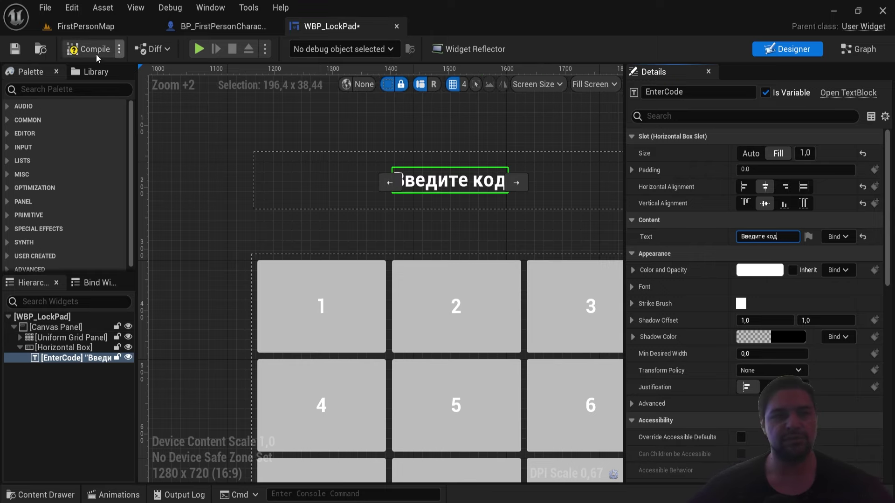
left_click(17, 48)
left_click(459, 146)
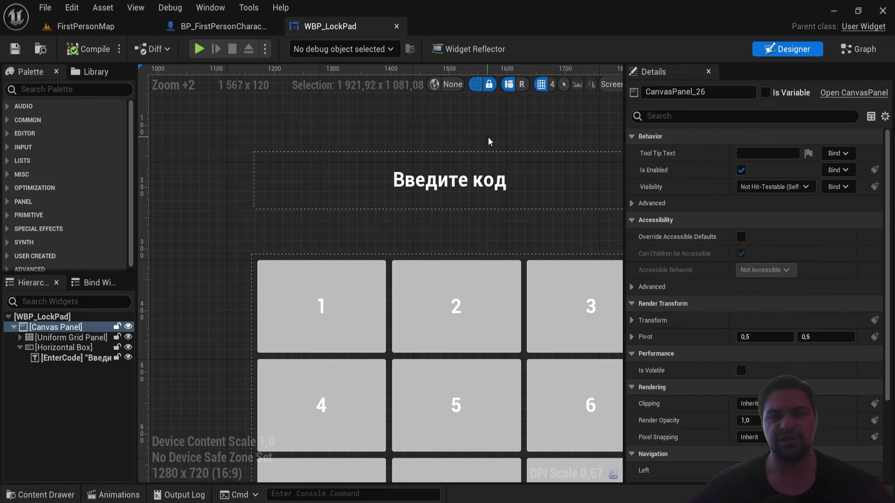
Frame the Button1 chain in the Event Graph and trial-select the Count Integer, ++ and SET nodes
scroll(513, 145, "down", 1)
left_click(858, 49)
scroll(667, 244, "down", 5)
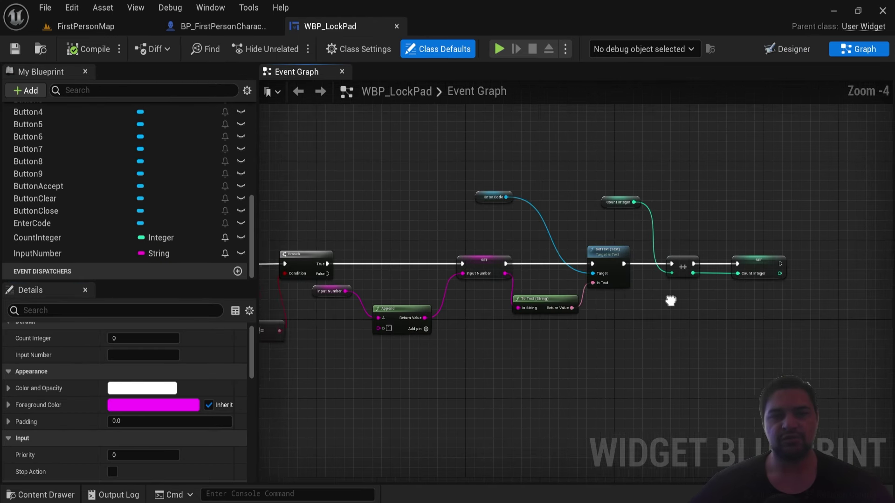
right_click_drag(667, 244, 825, 244)
scroll(447, 282, "up", 2)
left_click(465, 299)
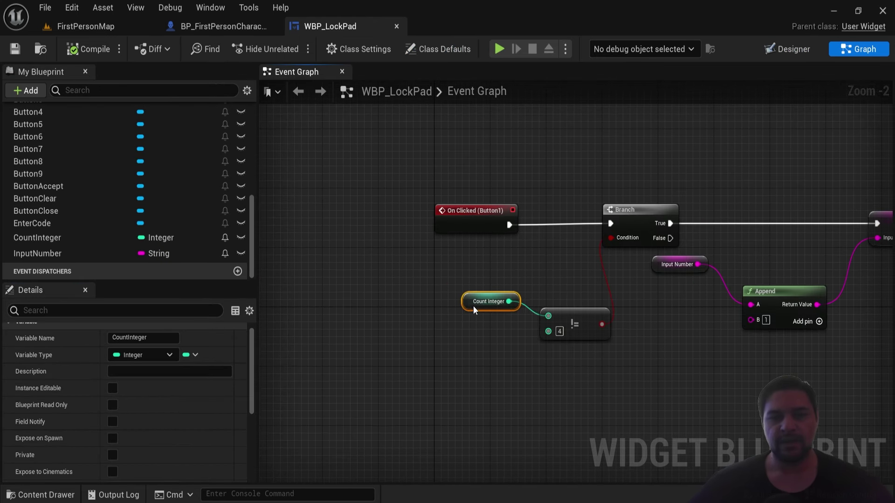
left_click(466, 264)
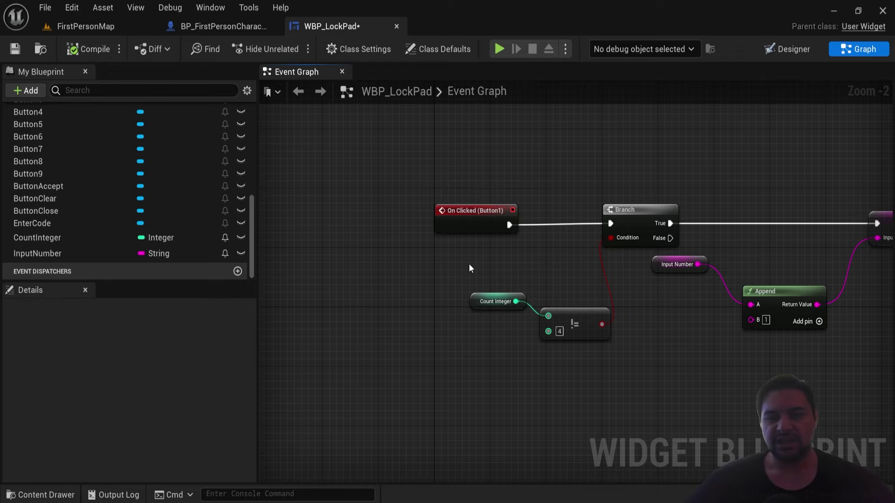
right_click_drag(567, 288, 385, 286)
right_click_drag(693, 264, 443, 160)
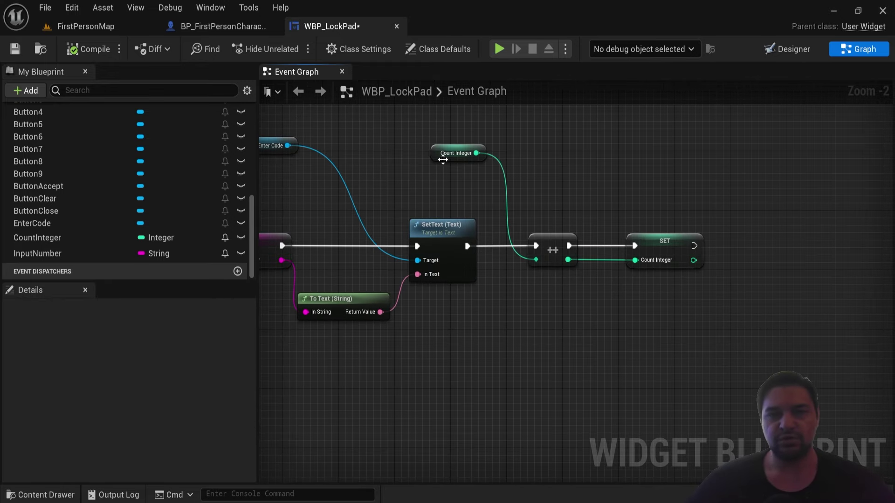
left_click(443, 160)
mouse_move(480, 131)
left_mouse_down()
mouse_move(677, 274)
mouse_move(674, 220)
left_mouse_up()
right_click_drag(394, 325, 513, 300)
scroll(371, 326, "up", 1)
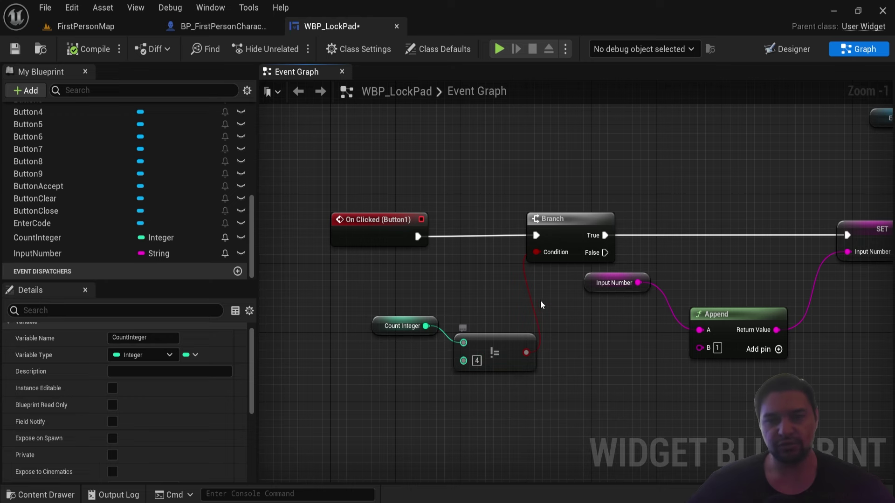
right_click_drag(597, 299, 338, 307)
left_click_drag(390, 180, 527, 204)
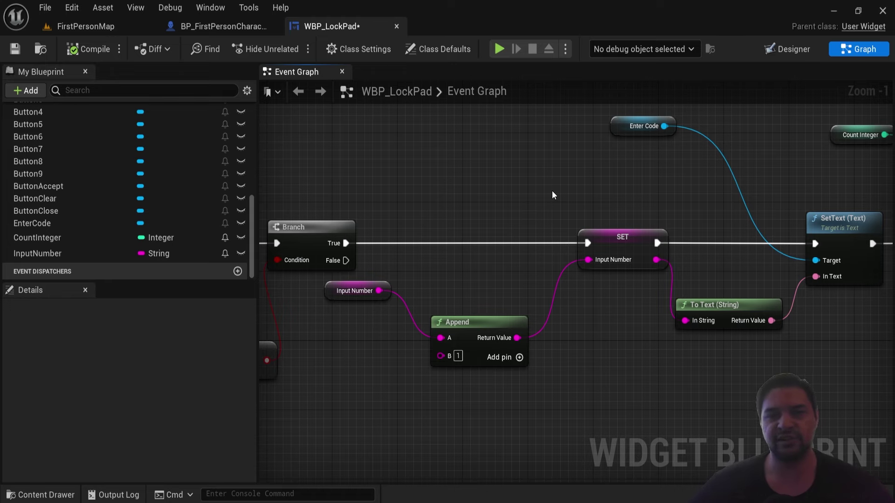
Marquee-select the Enter Code, SET, Append and To Text nodes of the digit chain
right_click_drag(552, 193, 383, 207)
left_click_drag(375, 116, 624, 321)
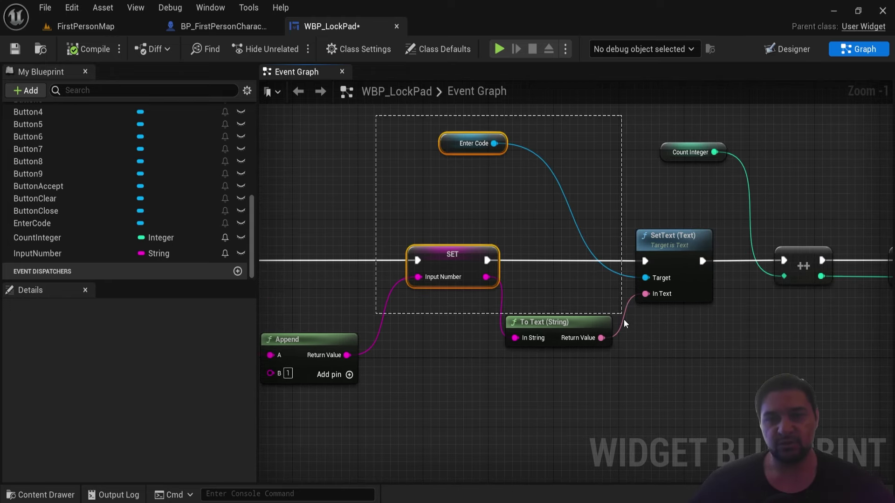
scroll(629, 335, "down", 3)
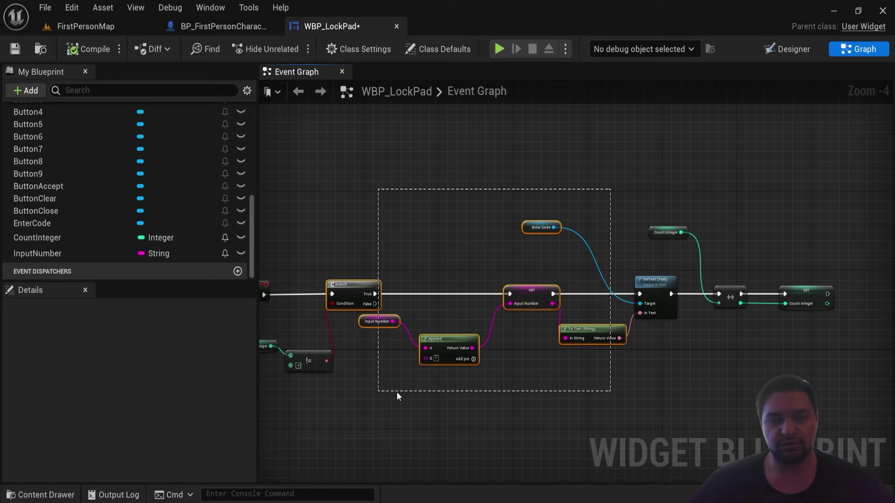
left_click_drag(396, 392, 523, 378)
scroll(393, 378, "up", 3)
left_click_drag(349, 373, 524, 296)
left_click(679, 347)
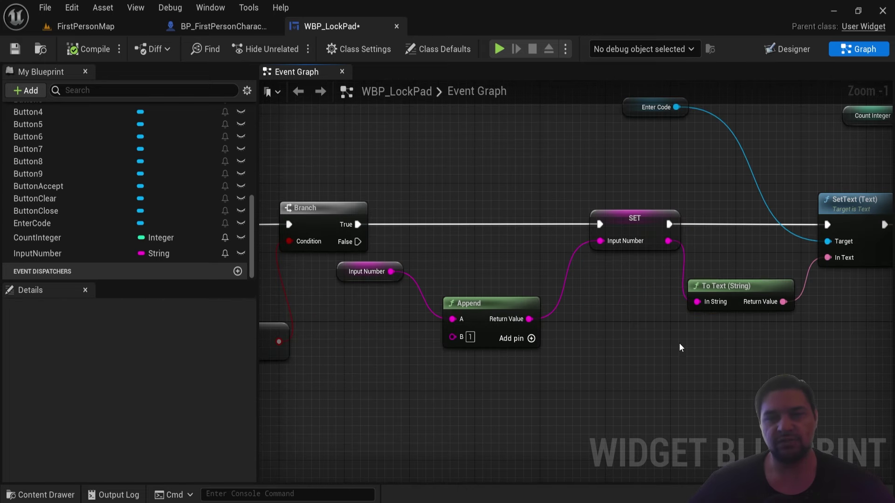
right_click_drag(737, 236, 580, 253)
right_click_drag(737, 236, 708, 273)
mouse_move(421, 134)
left_mouse_down()
mouse_move(644, 400)
mouse_move(690, 388)
left_mouse_up()
left_click(461, 164)
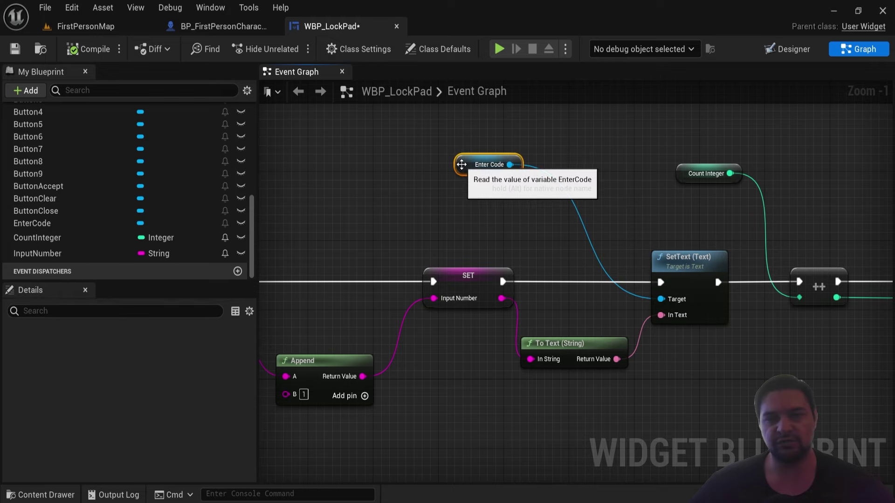
Move the InputNumber append nodes right of the Branch, leaving open space after it
scroll(449, 254, "down", 3)
scroll(448, 255, "up", 1)
mouse_move(449, 255)
right_mouse_down()
mouse_move(559, 294)
mouse_move(433, 261)
right_mouse_up()
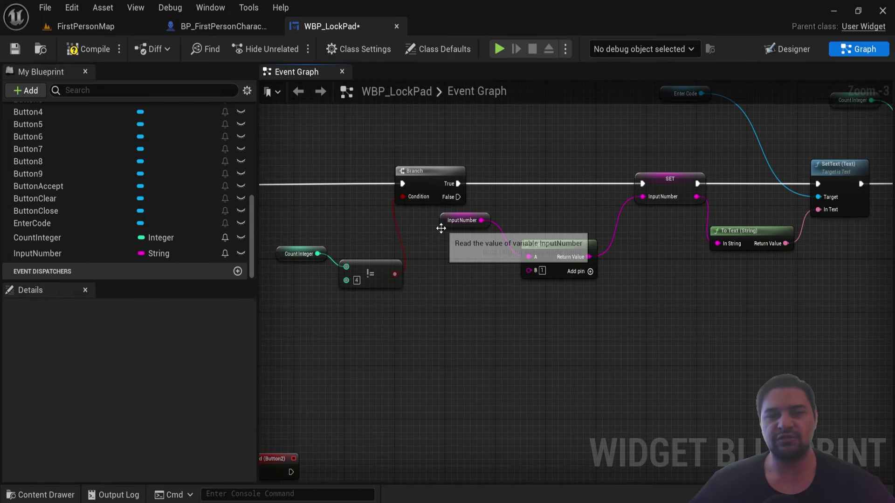
left_click_drag(441, 227, 499, 230)
scroll(588, 274, "down", 4)
scroll(588, 273, "up", 2)
mouse_move(828, 173)
left_mouse_down()
mouse_move(554, 277)
mouse_move(446, 281)
mouse_move(588, 271)
left_mouse_up()
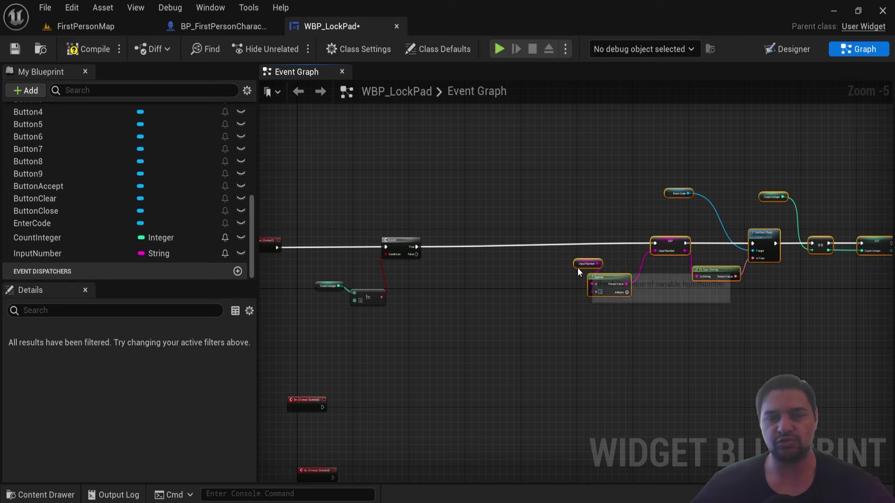
left_click(452, 270)
scroll(450, 268, "up", 2)
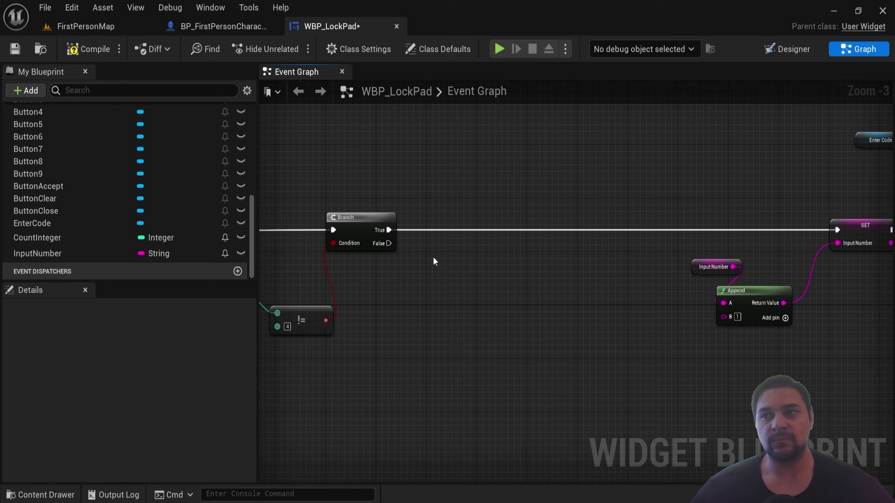
scroll(391, 273, "up", 2)
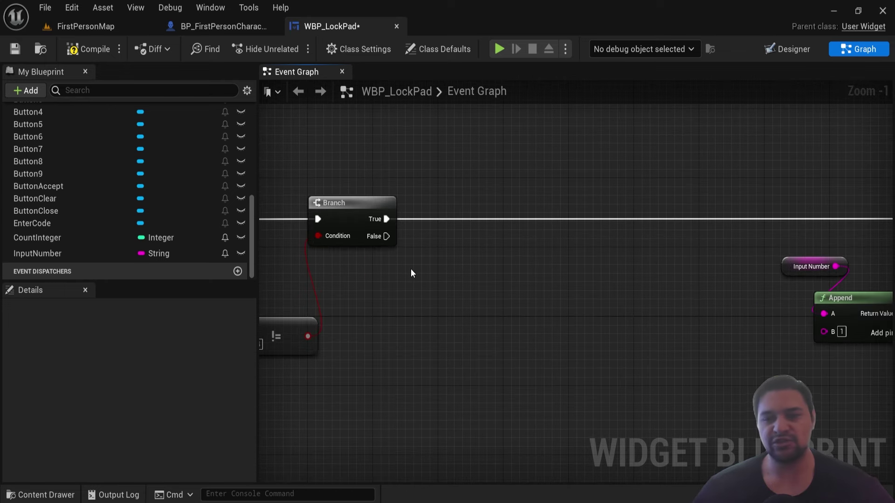
right_click_drag(417, 271, 529, 257)
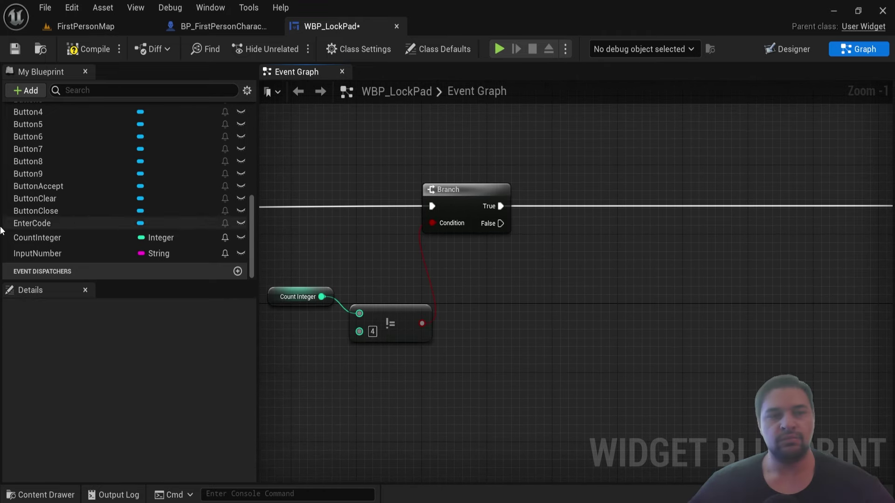
Add a CountInteger setter (0) on the Branch False path and gather the text-update nodes
left_click_drag(49, 238, 606, 306)
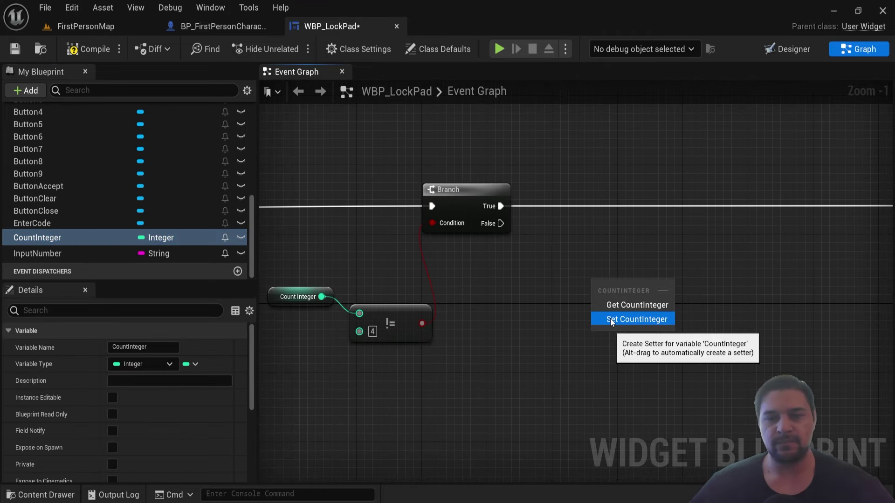
left_click(610, 318)
left_click_drag(500, 224, 620, 290)
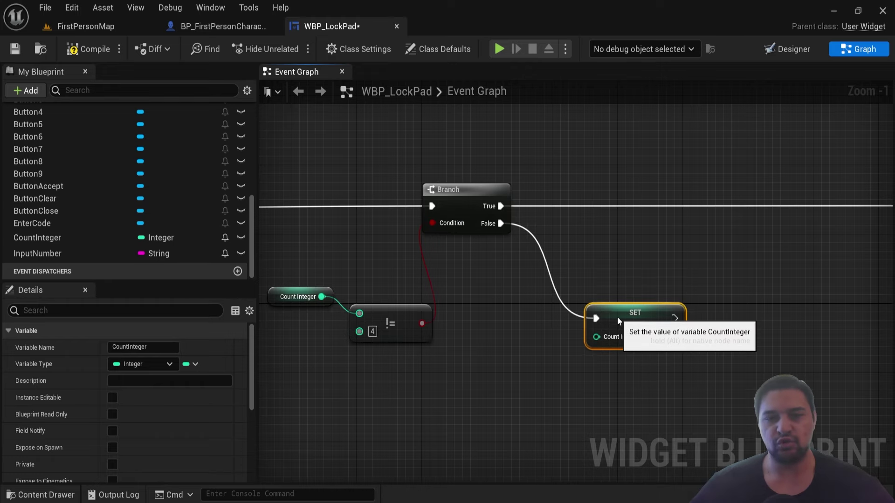
right_click_drag(645, 325, 436, 221)
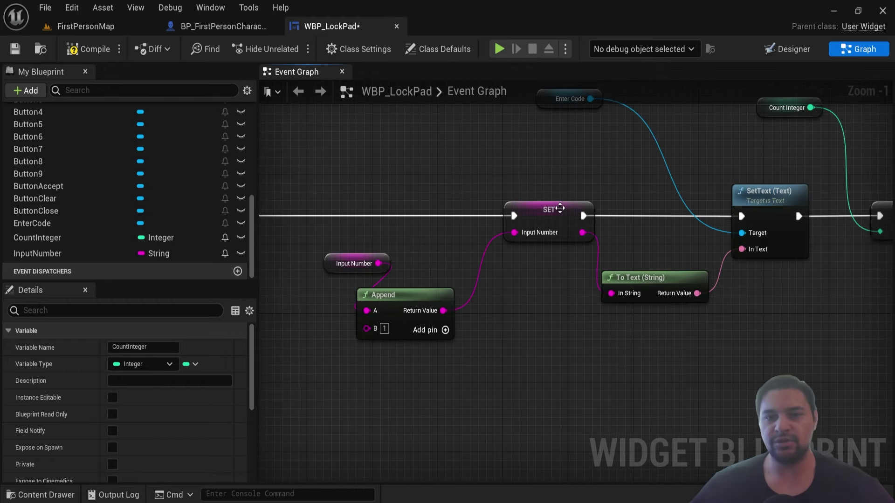
left_click(560, 209)
right_click_drag(560, 209, 529, 253)
left_click(539, 142, "ctrl")
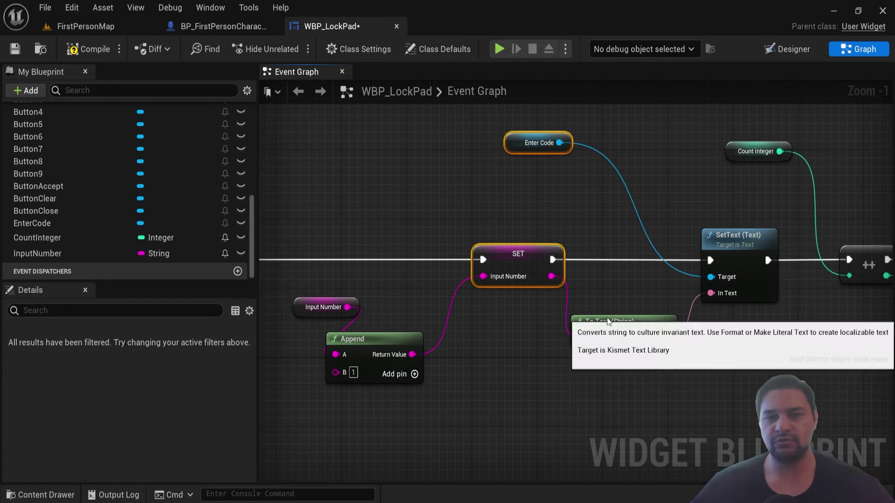
right_click_drag(574, 359, 599, 290)
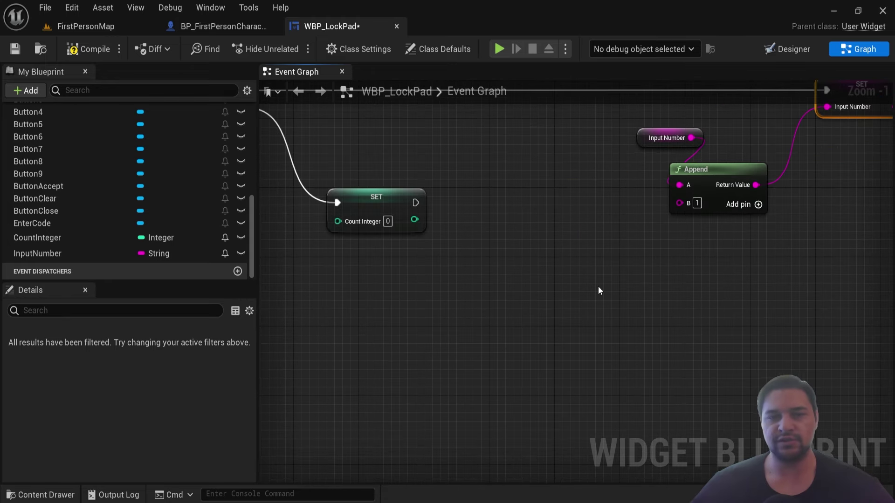
left_click_drag(362, 202, 355, 273)
Chain an empty InputNumber setter and SetText(EnterCode) after the CountInteger reset
scroll(569, 269, "down", 2)
scroll(617, 281, "down", 1)
scroll(603, 281, "up", 3)
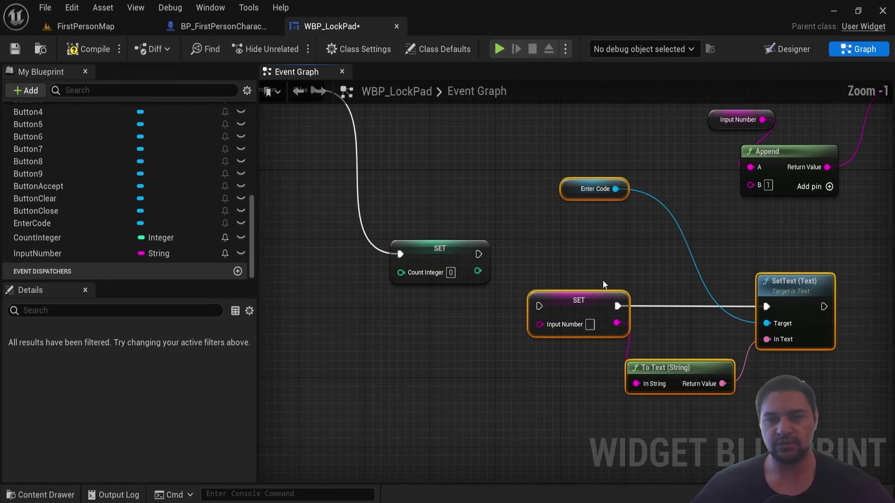
left_click_drag(595, 295, 578, 252)
left_click_drag(478, 254, 523, 263)
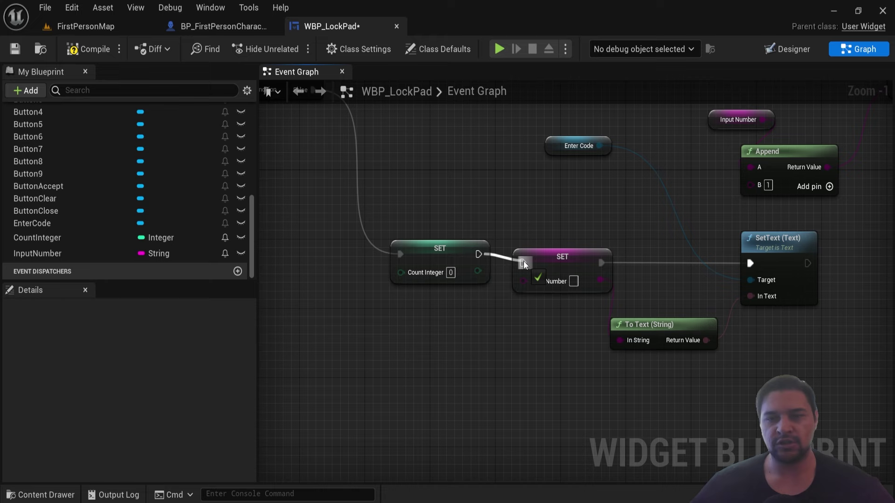
left_click(755, 261)
Tidy the reset chain's To Text node and compile the widget blueprint
right_click_drag(695, 300, 635, 323)
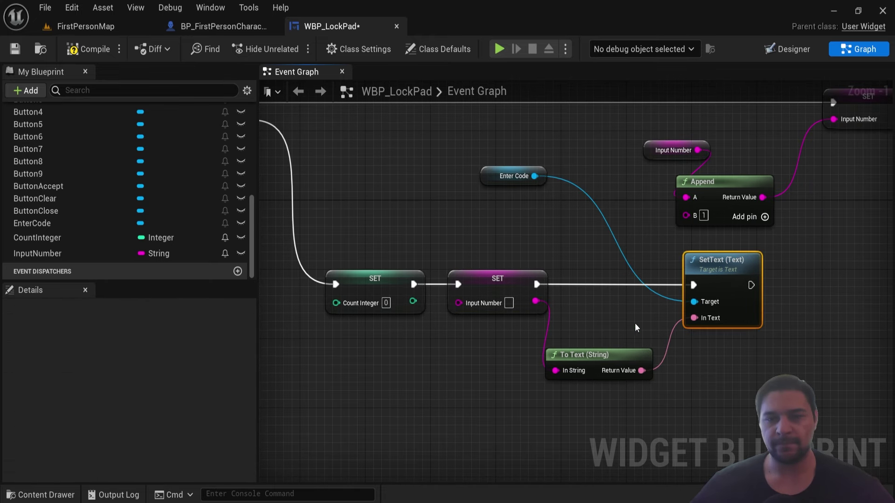
left_click_drag(606, 355, 627, 346)
scroll(653, 345, "down", 2)
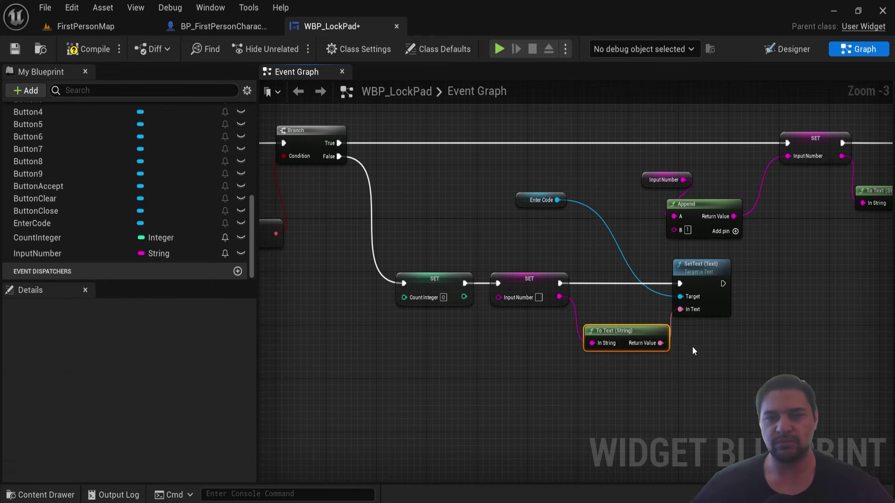
left_click(89, 49)
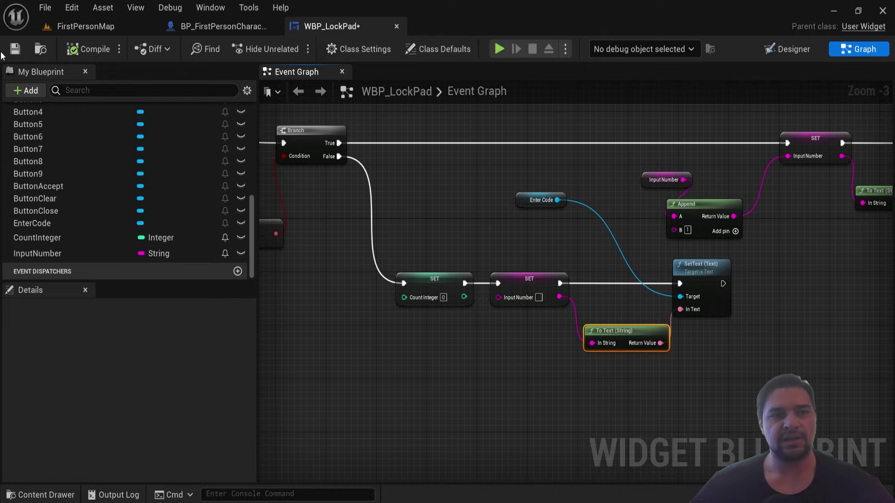
left_click(88, 27)
left_click(289, 49)
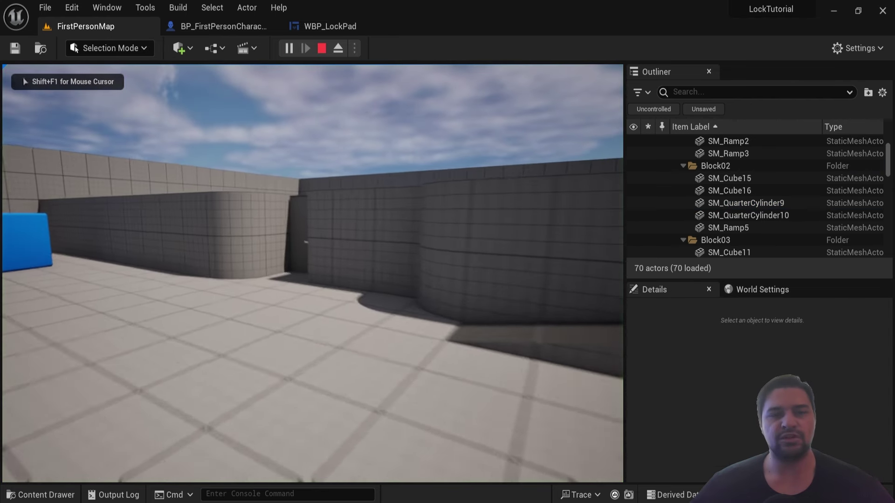
key("w")
key("e")
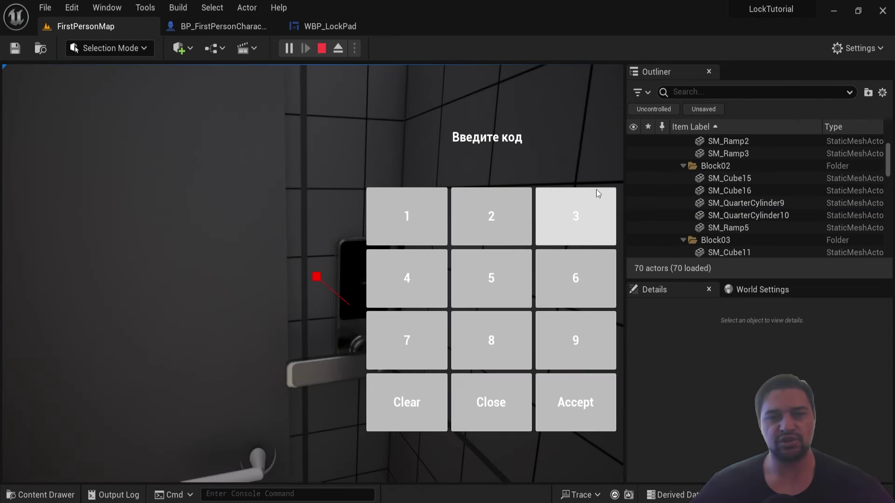
left_click(399, 204)
left_click(399, 205)
left_click(399, 205)
left_click(399, 205)
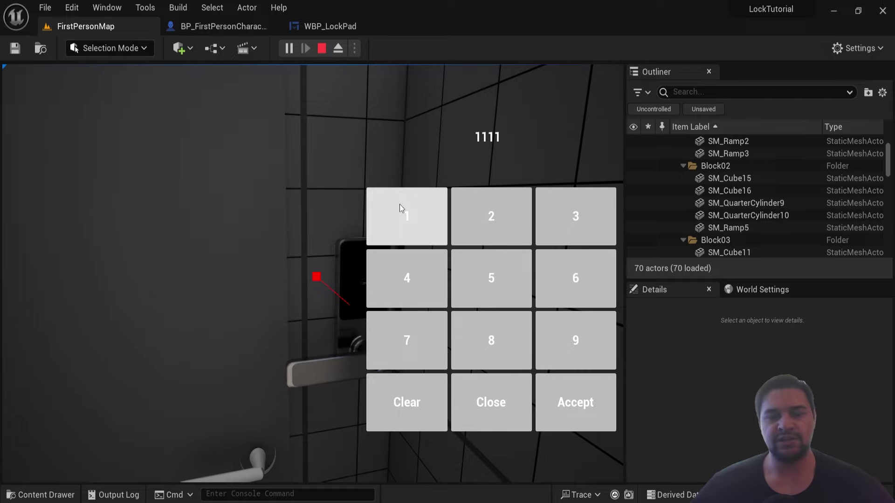
left_click(402, 209)
left_click(403, 215)
left_click(404, 215)
left_click(403, 215)
left_click(404, 215)
left_click(404, 214)
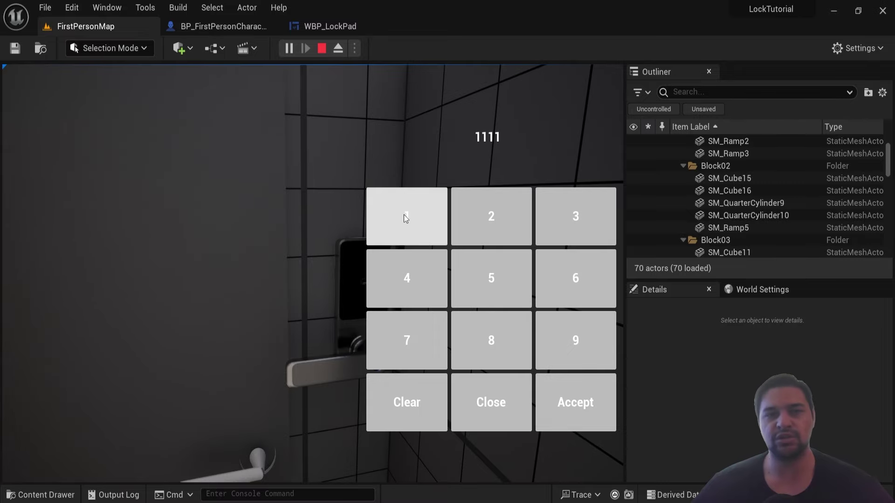
key("Escape")
left_click(341, 26)
scroll(403, 177, "down", 4)
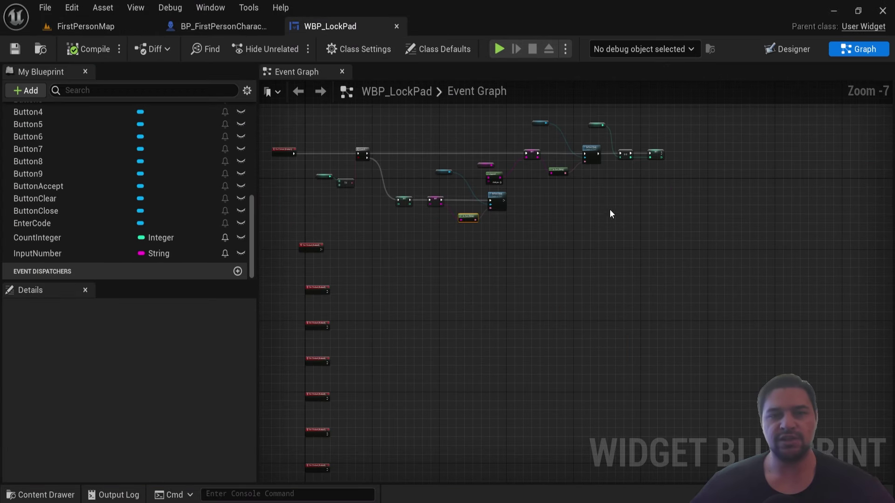
Select the digit-1 node network and move On Clicked (Button2) into open space
right_click_drag(612, 213, 638, 240)
left_click_drag(745, 134, 328, 245)
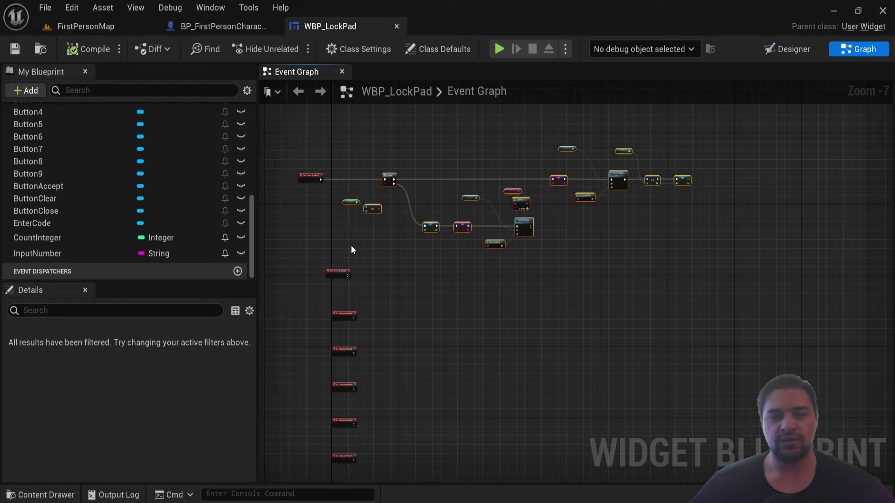
scroll(351, 250, "up", 3)
left_click(353, 319)
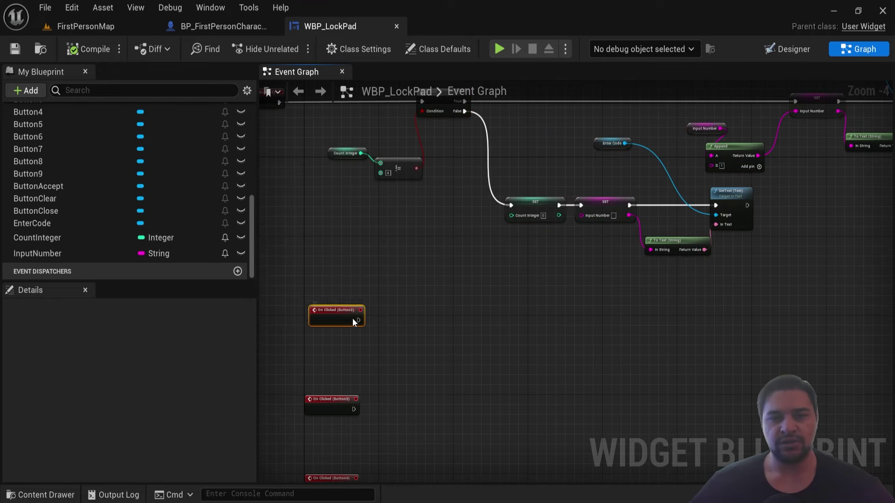
scroll(653, 317, "down", 2)
left_click_drag(433, 292, 529, 339)
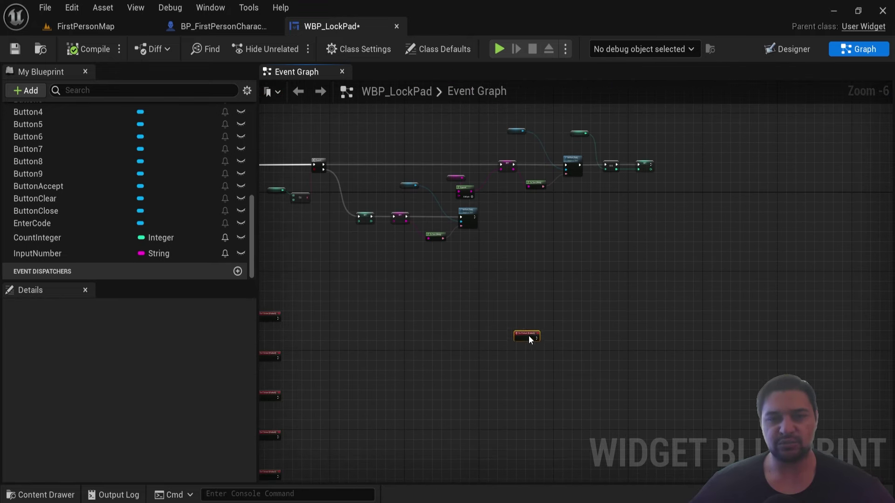
scroll(521, 303, "down", 1)
scroll(642, 283, "up", 5)
scroll(619, 281, "down", 3)
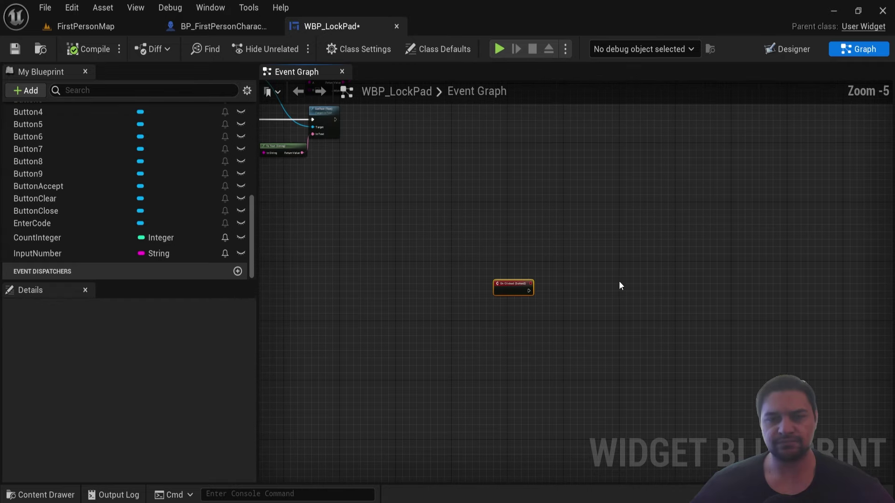
right_click_drag(619, 281, 594, 283)
Paste the digit logic beside On Clicked (Button2) and wire the event to the copied Branch
key("ctrl+v")
left_click_drag(401, 259, 406, 282)
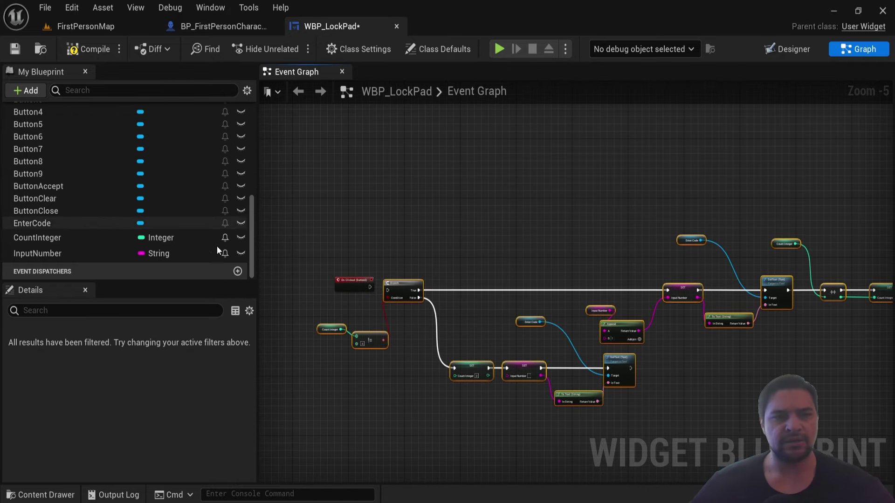
scroll(321, 263, "up", 3)
scroll(96, 215, "up", 4)
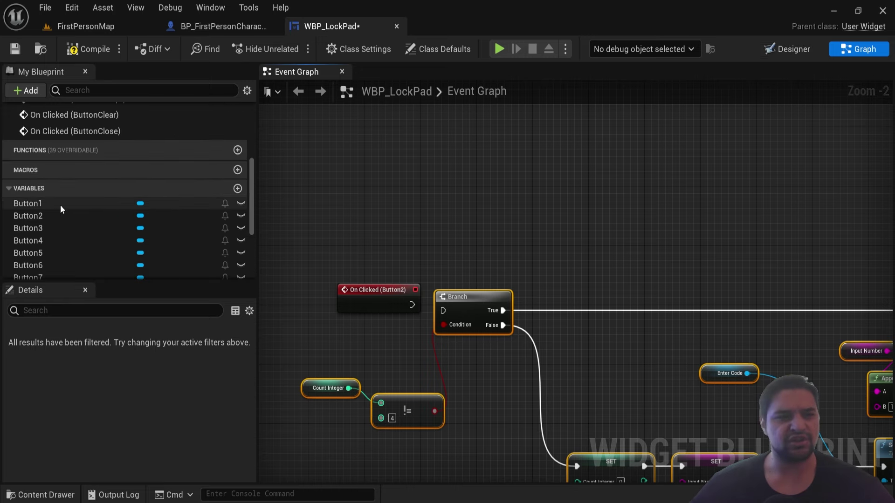
scroll(383, 299, "up", 2)
left_click_drag(375, 308, 334, 309)
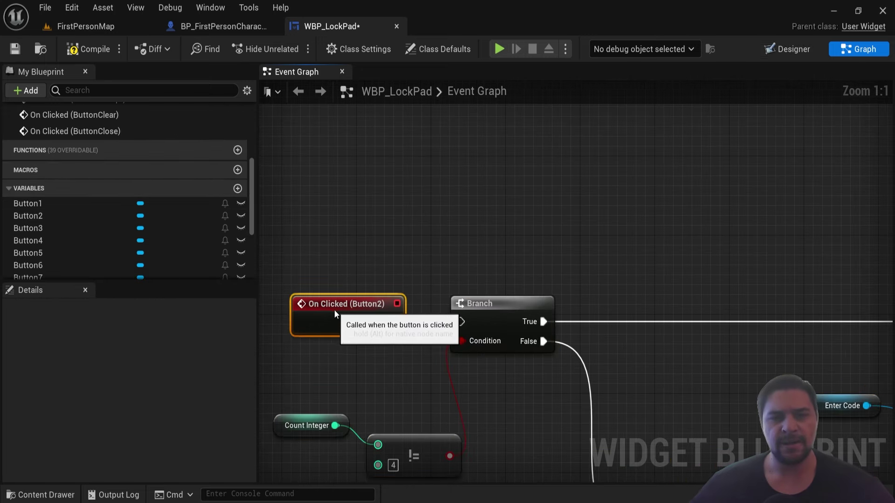
right_click_drag(380, 260, 406, 238)
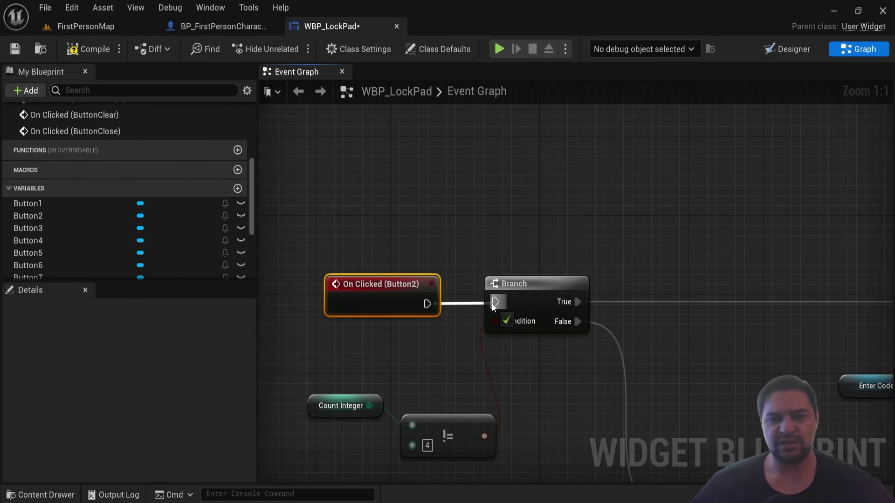
left_click_drag(426, 303, 494, 303)
Change the copied Append node's digit from 1 to 2
scroll(466, 280, "down", 2)
scroll(457, 258, "down", 3)
scroll(463, 310, "down", 1)
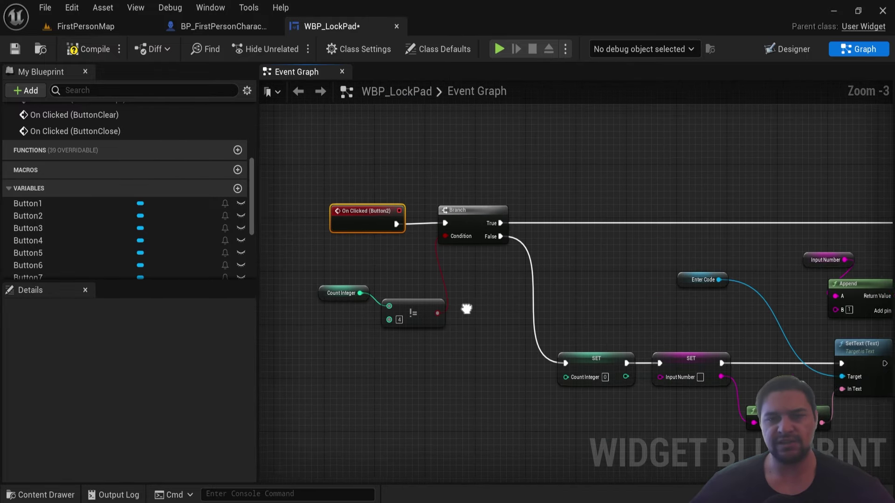
scroll(412, 250, "up", 4)
scroll(683, 290, "down", 2)
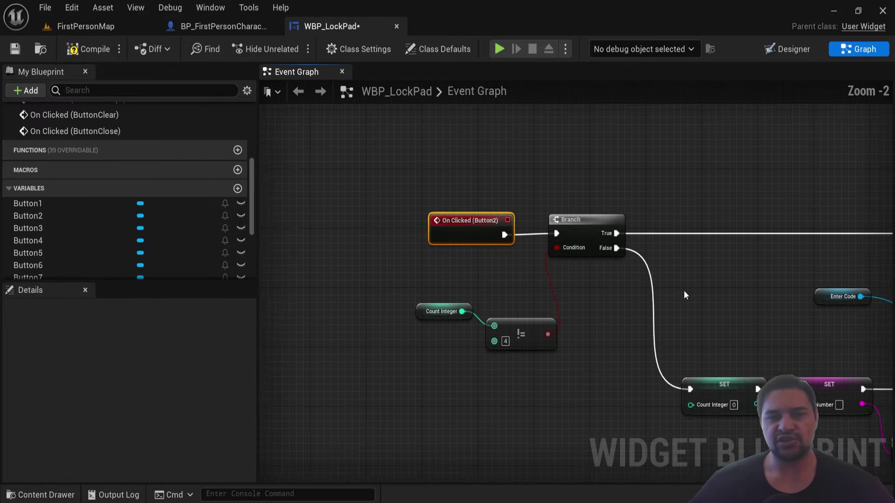
scroll(683, 290, "down", 2)
scroll(549, 312, "up", 3)
scroll(501, 287, "up", 1)
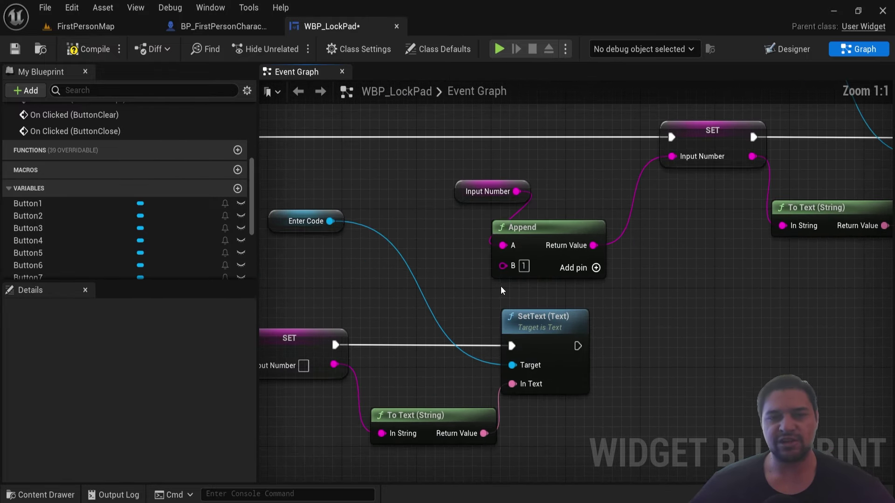
left_click(523, 266)
type("2")
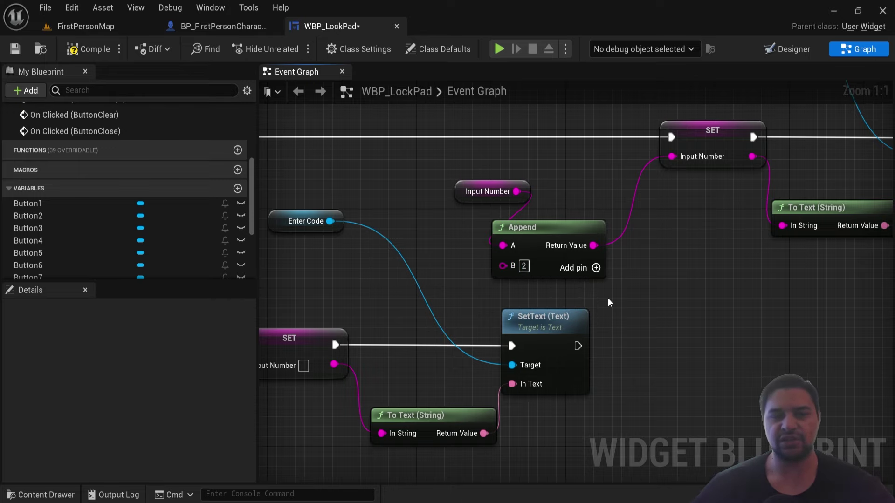
Bring the remaining On Clicked events into view and move On Clicked (Button3) up
scroll(605, 298, "down", 1)
scroll(529, 276, "down", 3)
right_click_drag(529, 276, 651, 279)
scroll(455, 221, "up", 3)
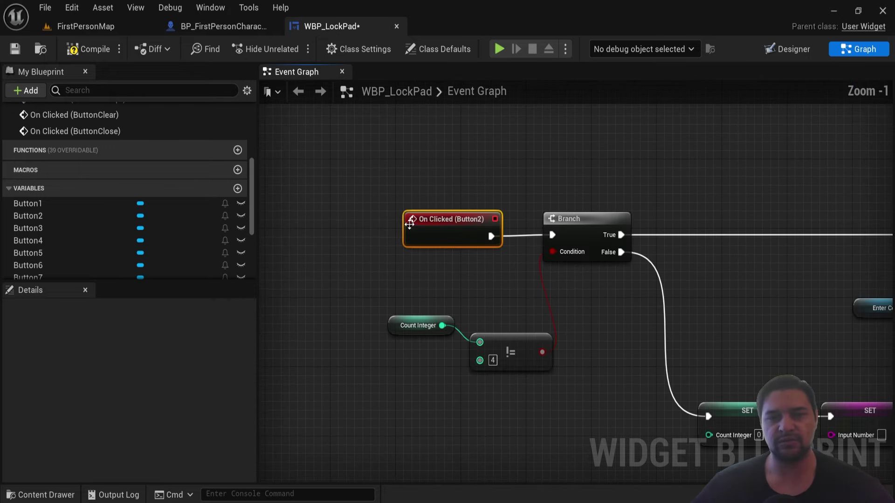
scroll(455, 222, "down", 1)
right_click_drag(454, 221, 35, 145)
scroll(573, 279, "up", 2)
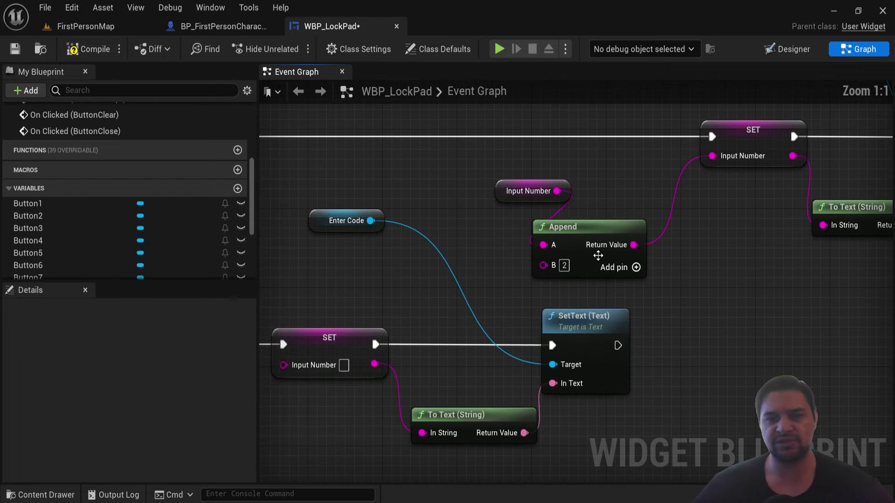
scroll(573, 279, "down", 6)
right_click_drag(573, 280, 659, 276)
scroll(541, 318, "up", 1)
scroll(541, 319, "up", 2)
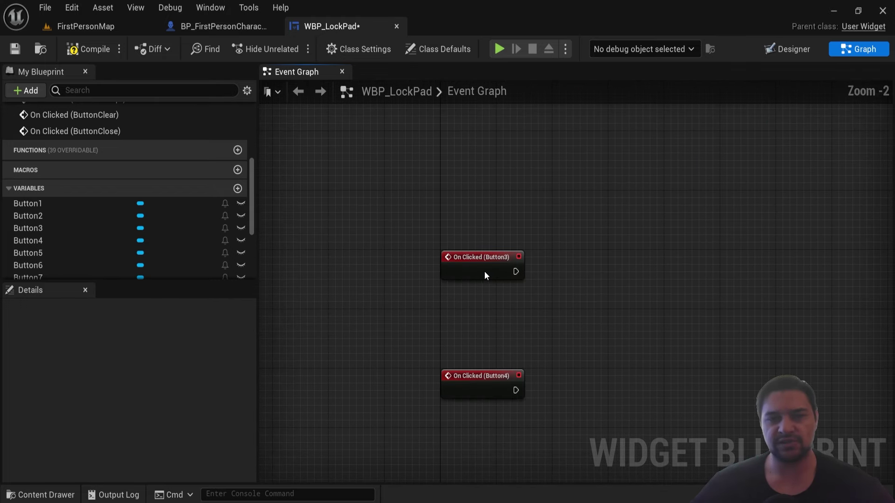
left_click_drag(485, 274, 325, 206)
left_click(574, 196)
scroll(575, 196, "down", 1)
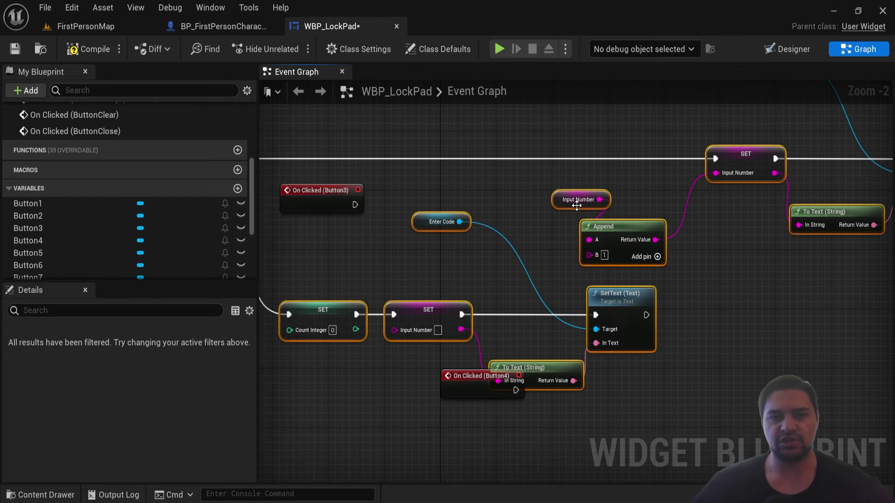
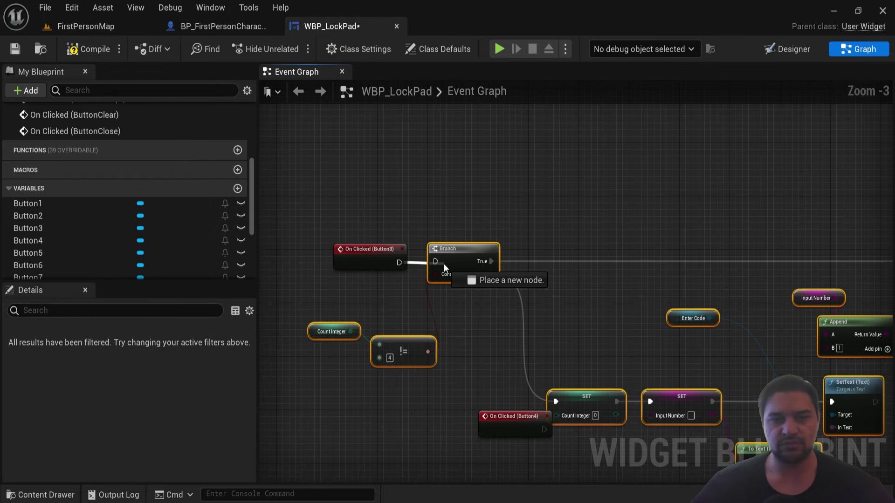
Wire Button3's On Clicked event to the Branch and set the Append B value to 3
left_click_drag(398, 262, 435, 262)
scroll(495, 298, "up", 3)
left_click(465, 296)
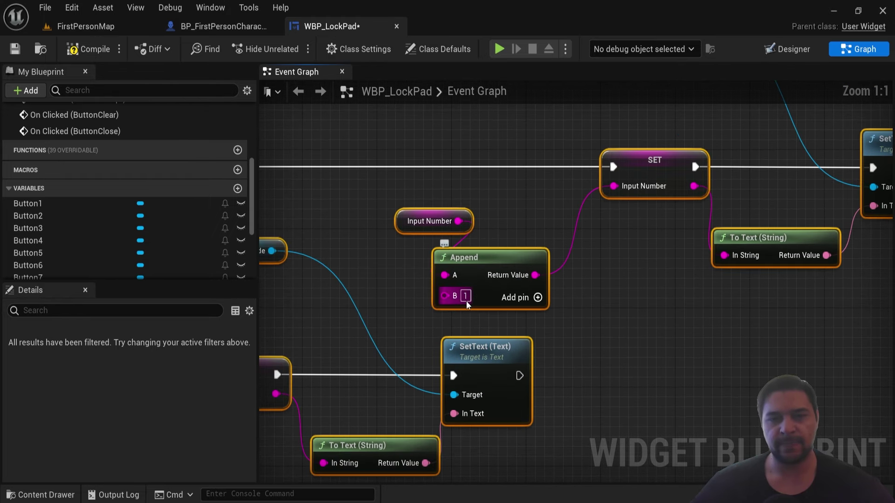
type("3")
scroll(612, 390, "down", 3)
Move the Button4 On Clicked event to empty space and paste the code-entry logic beside it
right_click_drag(612, 390, 792, 216)
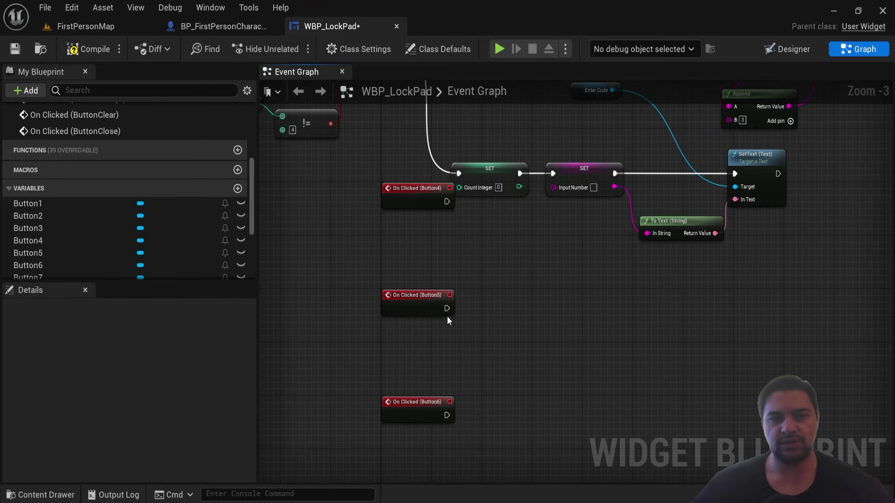
right_click_drag(401, 206, 189, 251)
key("ctrl+v")
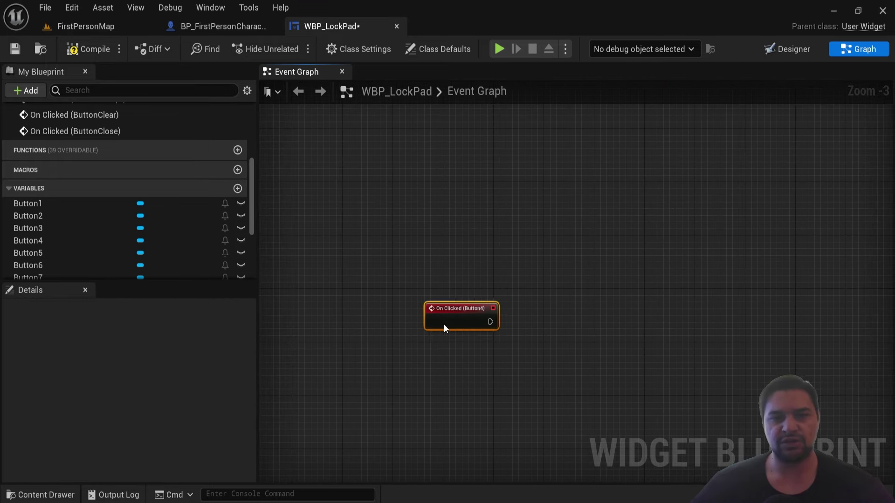
scroll(420, 319, "down", 6)
scroll(397, 308, "up", 2)
left_click_drag(402, 302, 338, 294)
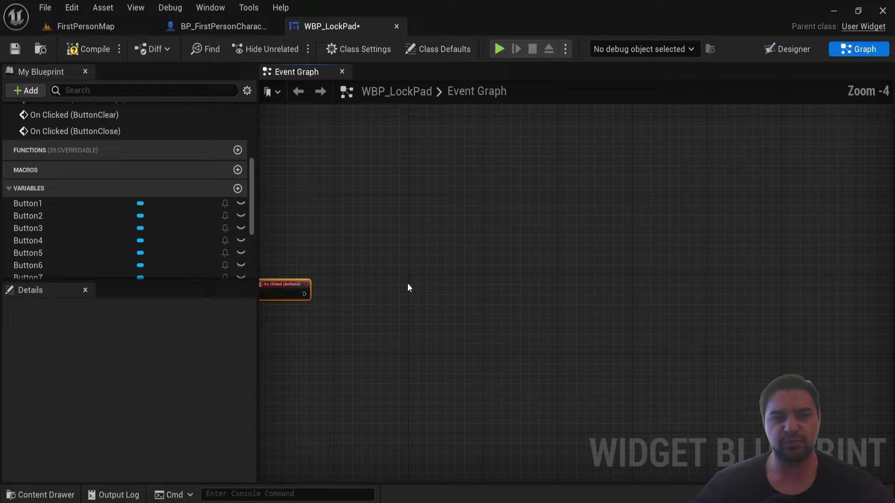
scroll(408, 284, "up", 3)
key("ctrl+v")
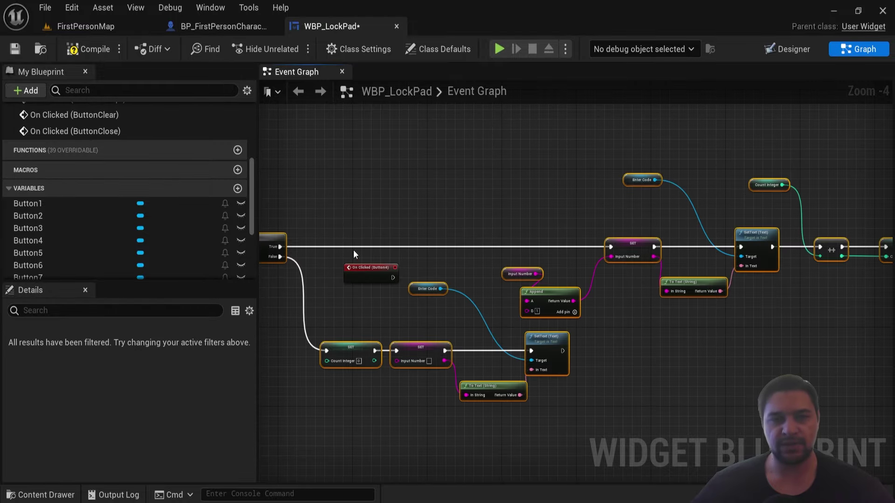
left_click_drag(354, 250, 542, 270)
Pan across the pasted Append and SetText nodes to review the whole node network
scroll(493, 270, "up", 2)
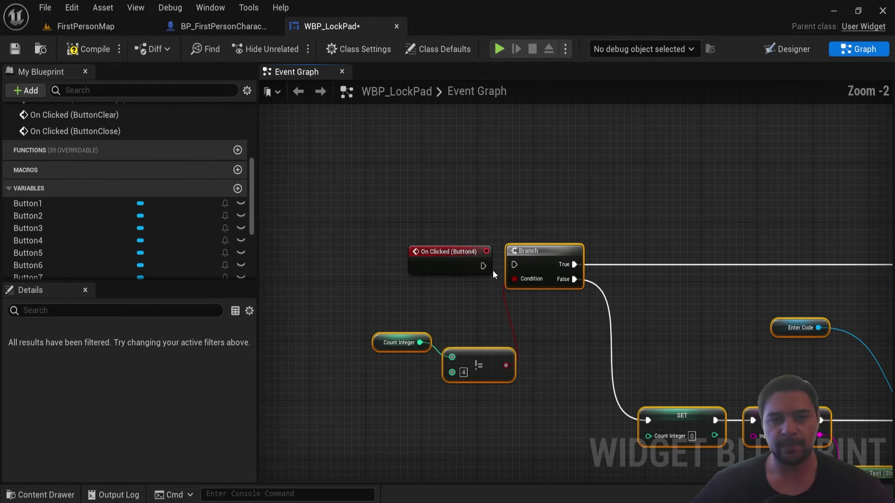
right_click_drag(512, 266, 326, 196)
scroll(567, 401, "up", 1)
scroll(566, 401, "up", 1)
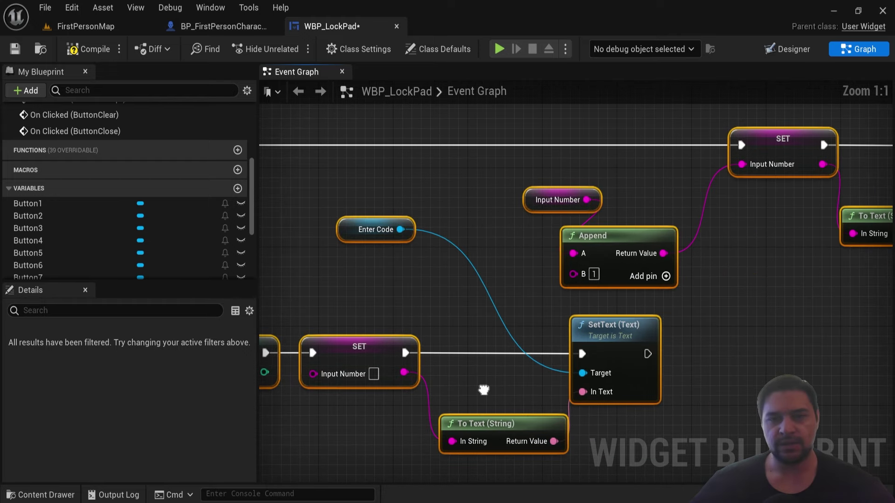
right_click_drag(674, 302, 530, 345)
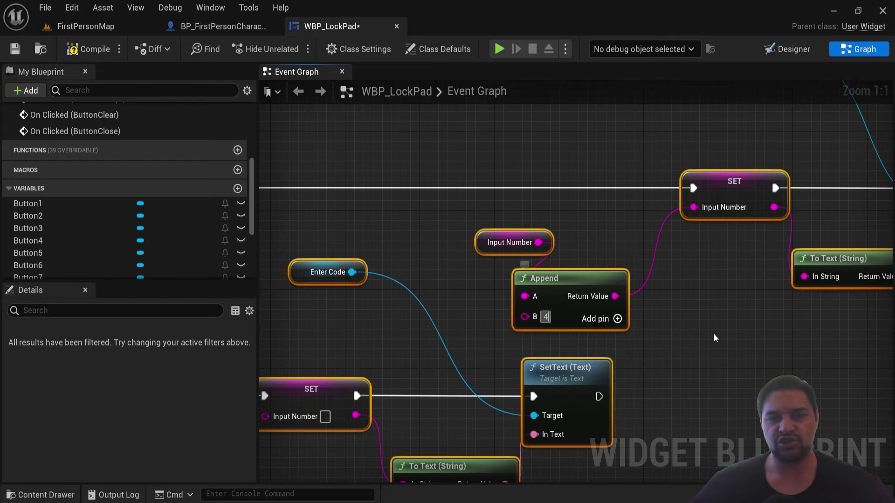
scroll(700, 342, "down", 4)
scroll(653, 347, "down", 2)
right_click_drag(653, 347, 735, 242)
Place Button5's On Clicked event next to the copied logic and wire it to the Branch
scroll(566, 242, "up", 2)
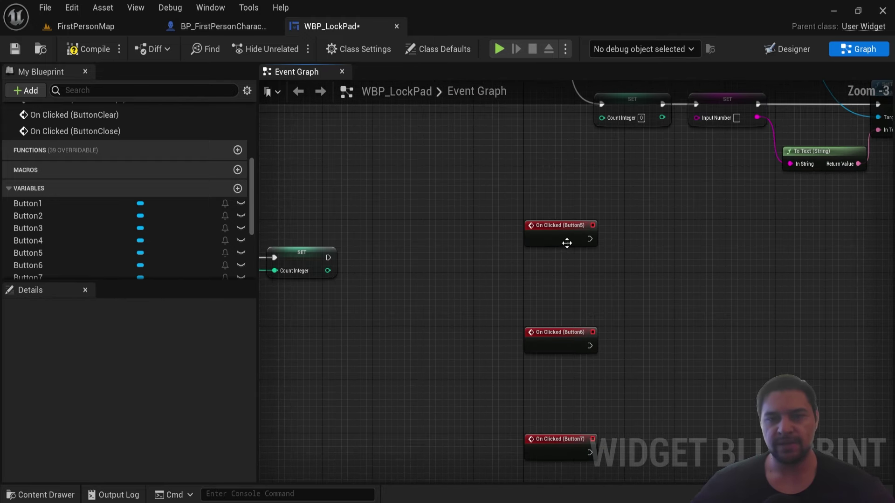
left_click_drag(566, 242, 697, 290)
right_click_drag(804, 338, 420, 289)
mouse_move(421, 289)
left_mouse_down()
mouse_move(330, 264)
mouse_move(263, 264)
left_mouse_up()
scroll(354, 266, "down", 1)
scroll(417, 278, "up", 2)
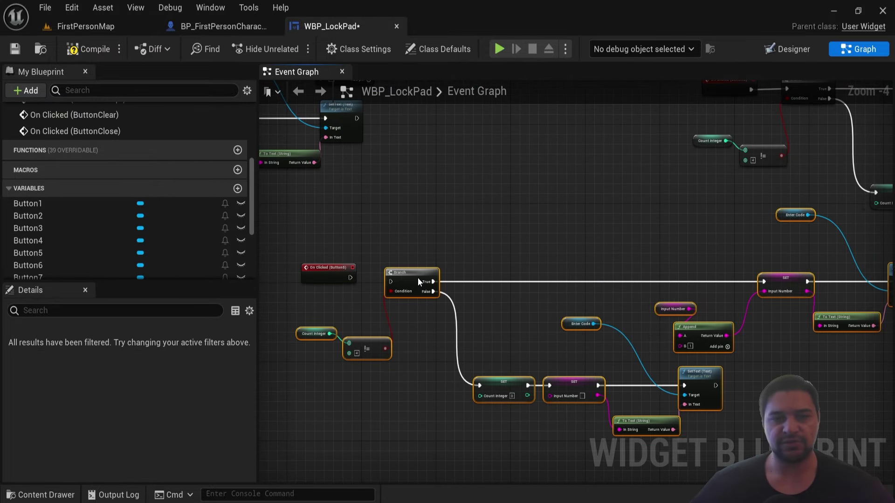
left_click_drag(355, 278, 396, 279)
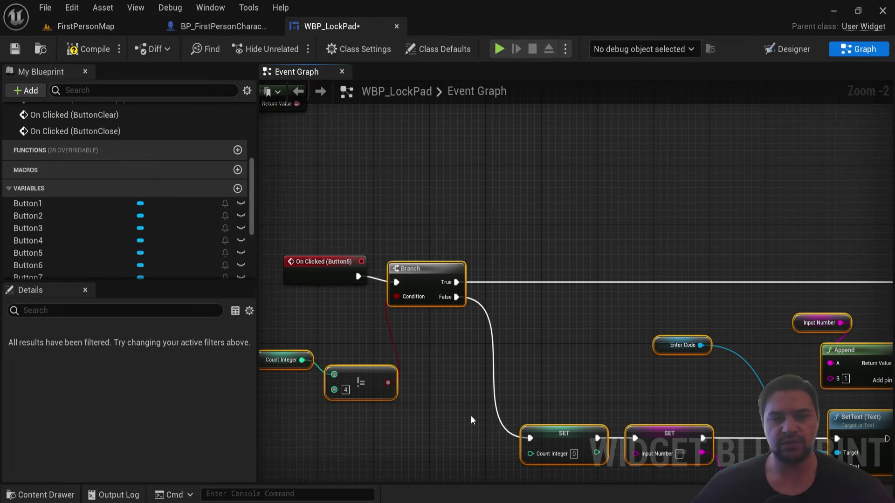
Move the Button6 On Clicked event toward the code-entry logic
right_click_drag(471, 416, 214, 360)
scroll(661, 355, "up", 2)
scroll(661, 354, "down", 5)
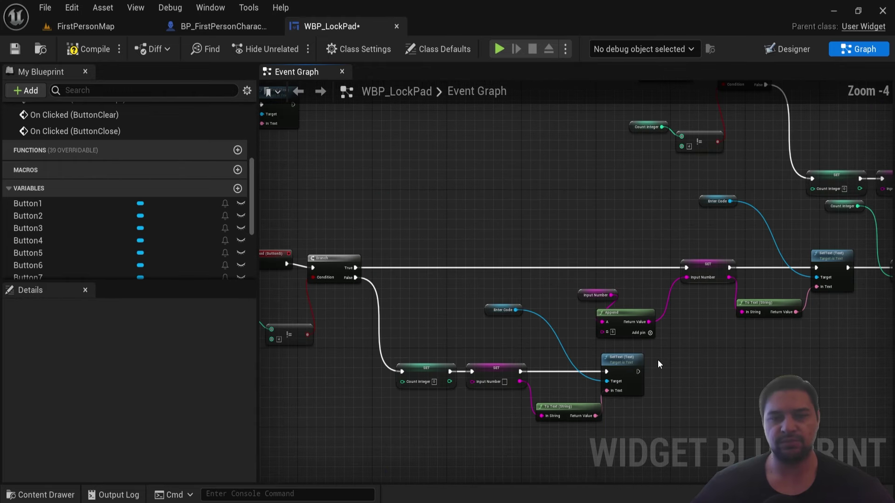
right_click_drag(337, 346, 423, 247)
scroll(423, 247, "down", 1)
scroll(447, 193, "up", 3)
left_click_drag(446, 193, 391, 381)
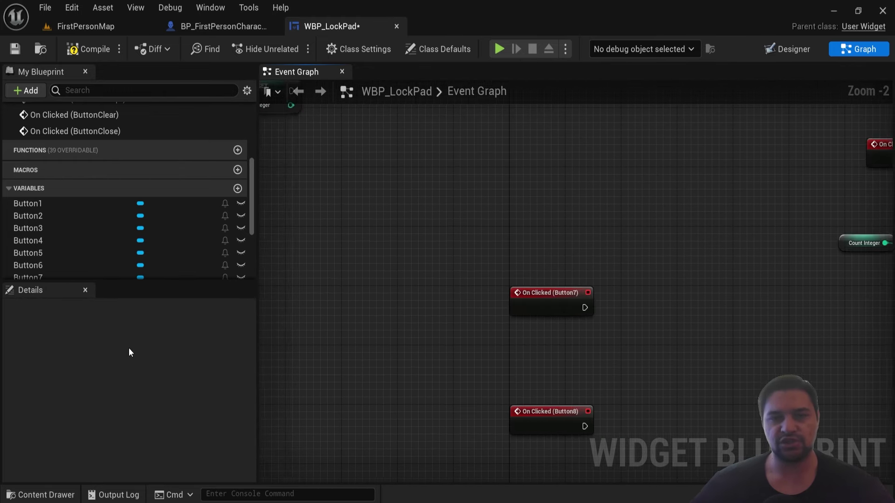
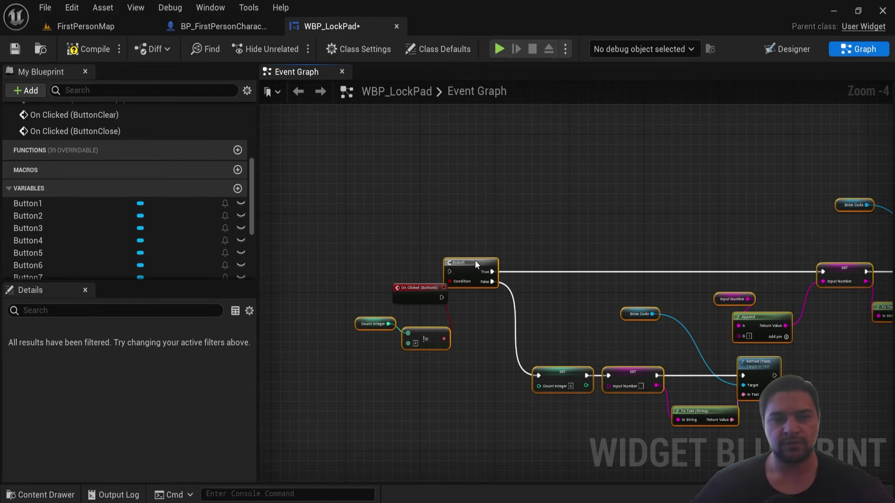
Wire On Clicked (Button7) into its copied Branch chain and set the Append B value to 7
scroll(491, 292, "up", 3)
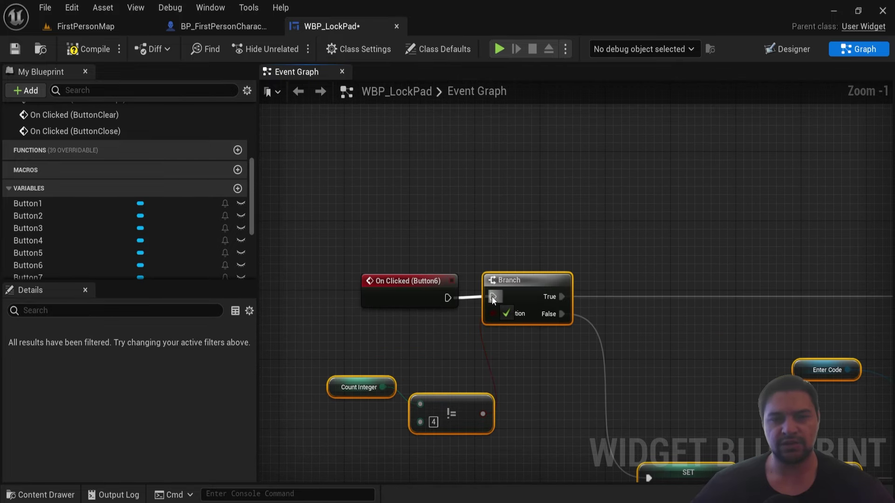
mouse_move(491, 296)
right_mouse_down()
mouse_move(465, 354)
mouse_move(466, 234)
right_mouse_up()
right_click_drag(558, 323, 506, 320)
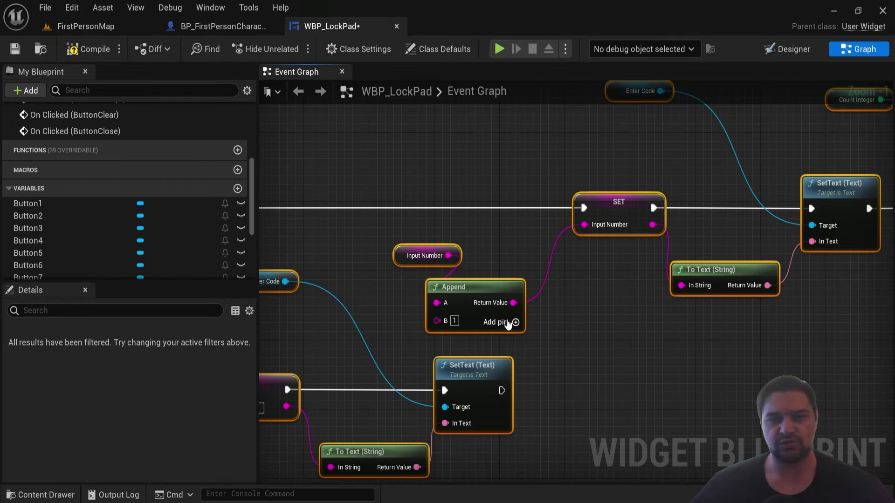
left_click(648, 323)
scroll(647, 323, "down", 5)
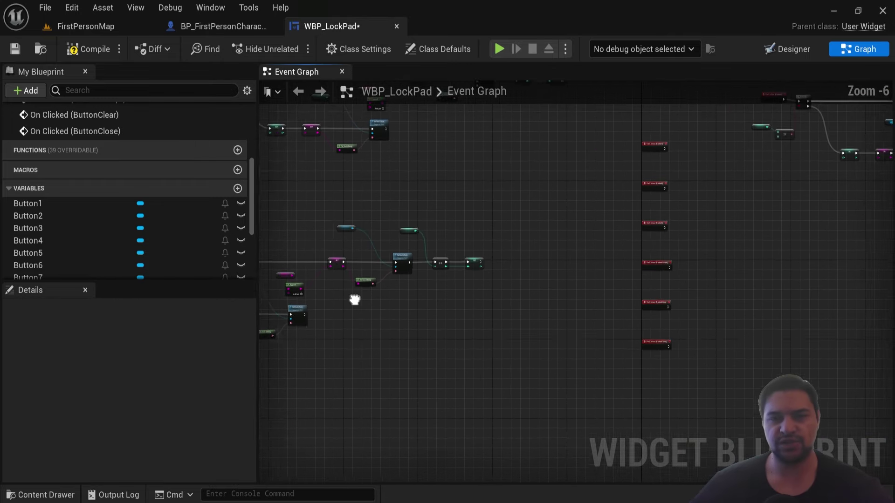
scroll(508, 322, "up", 2)
scroll(482, 236, "up", 2)
mouse_move(482, 237)
left_mouse_down()
mouse_move(885, 440)
mouse_move(354, 287)
left_mouse_up()
scroll(521, 287, "down", 4)
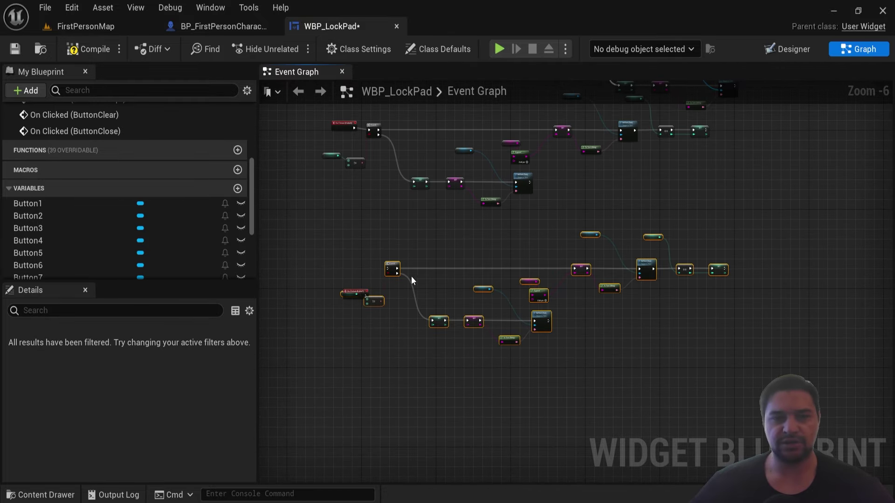
scroll(411, 276, "up", 5)
right_click_drag(393, 243, 373, 346)
left_click_drag(289, 349, 338, 357)
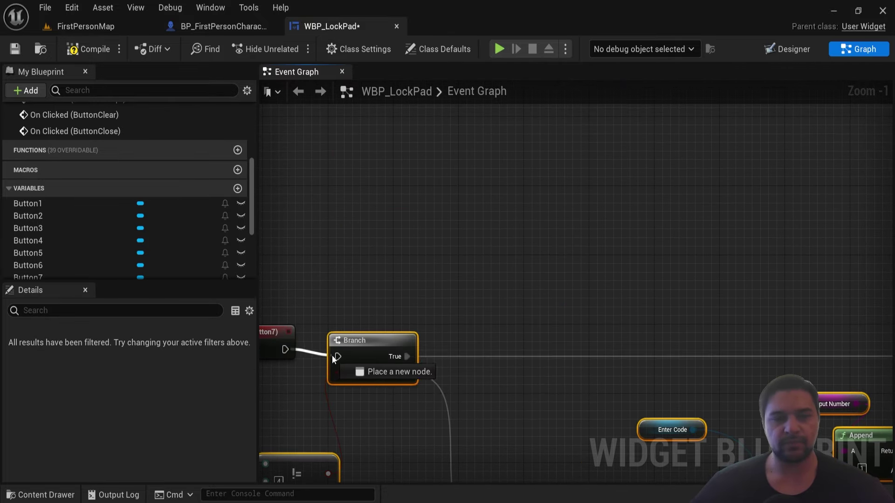
scroll(290, 248, "down", 3)
scroll(467, 329, "up", 3)
scroll(466, 327, "down", 3)
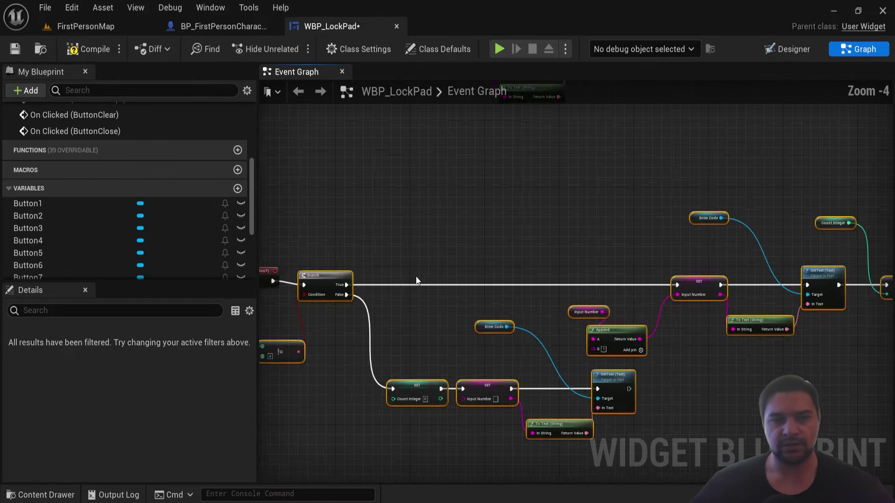
scroll(691, 239, "up", 4)
mouse_move(691, 240)
right_mouse_down()
mouse_move(704, 361)
mouse_move(426, 380)
mouse_move(704, 480)
right_mouse_up()
scroll(704, 360, "down", 1)
scroll(692, 256, "up", 1)
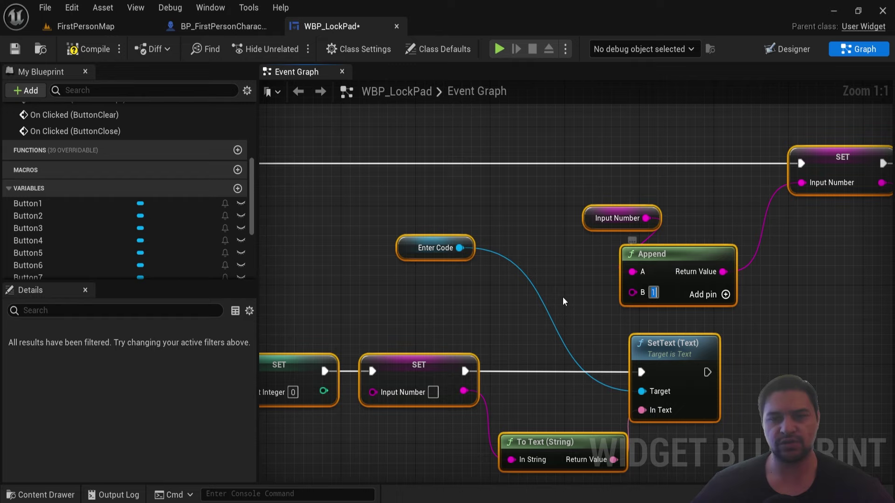
type("7")
Arrange the Button8 click event beside its Branch, comparison, Append and SetText nodes
scroll(558, 279, "down", 2)
scroll(558, 279, "down", 6)
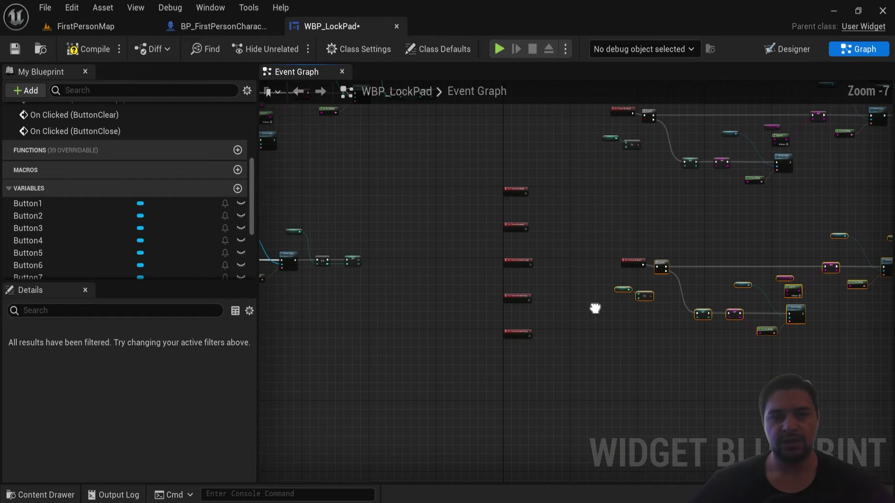
scroll(508, 256, "up", 5)
scroll(437, 330, "up", 1)
scroll(418, 251, "down", 4)
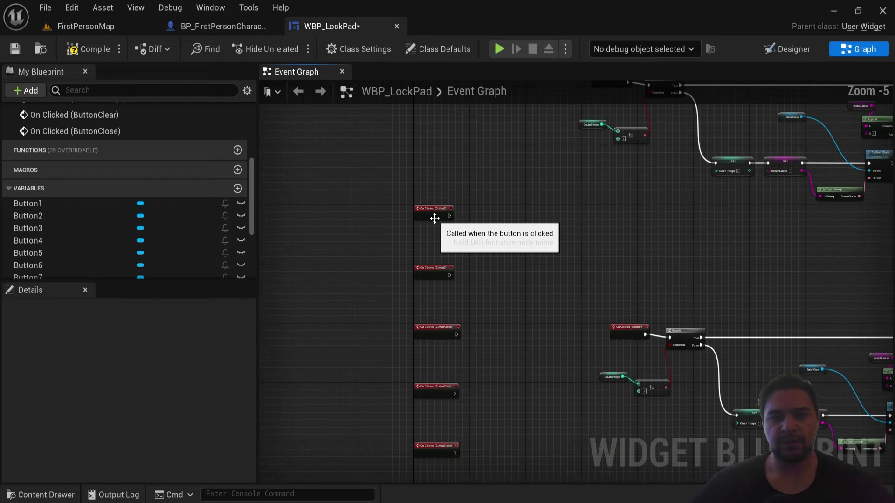
left_click_drag(433, 216, 644, 410)
right_click_drag(644, 410, 526, 313)
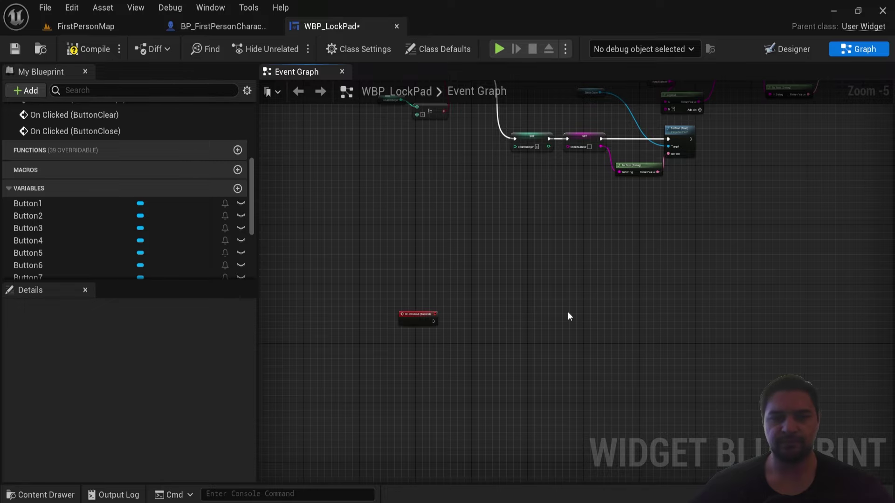
scroll(434, 317, "up", 2)
left_click_drag(354, 275, 524, 329)
scroll(524, 329, "up", 1)
scroll(486, 333, "up", 1)
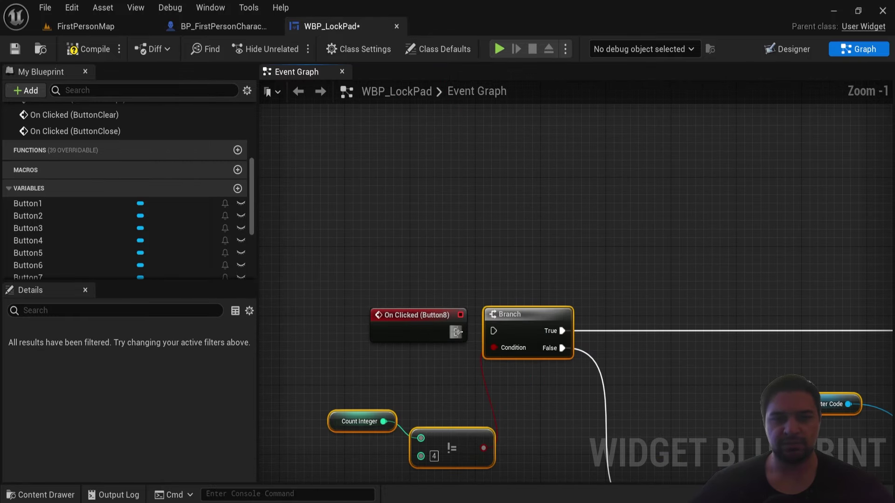
mouse_move(491, 331)
right_mouse_down()
mouse_move(431, 303)
mouse_move(449, 303)
right_mouse_up()
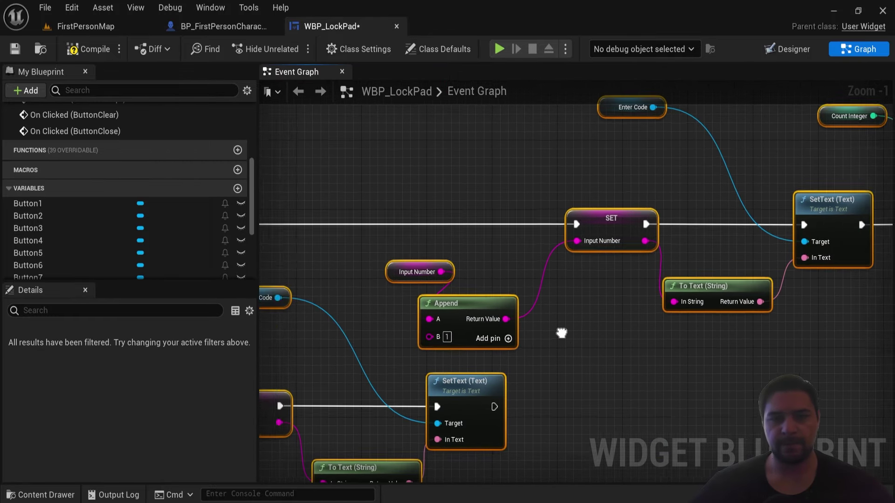
scroll(565, 314, "up", 1)
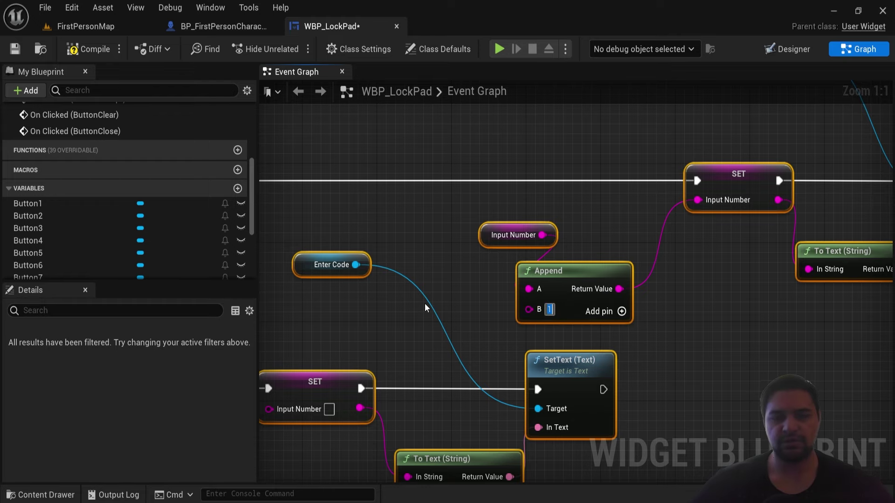
scroll(424, 304, "down", 4)
scroll(400, 294, "down", 1)
right_click_drag(399, 293, 720, 352)
Place On Clicked (Button9) beside its Branch chain, set Append B to 9, and compile
scroll(343, 224, "up", 1)
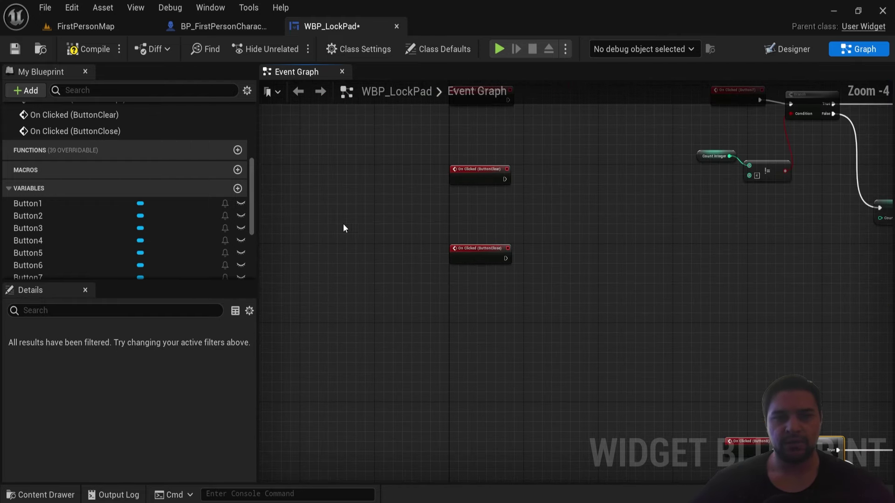
scroll(420, 155, "up", 3)
right_click_drag(419, 155, 429, 195)
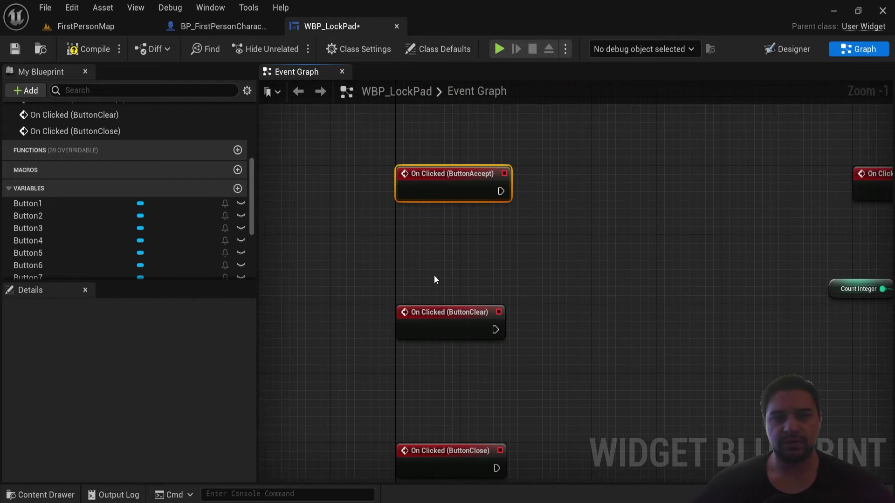
scroll(434, 275, "down", 2)
right_click_drag(426, 158, 429, 259)
left_click_drag(431, 234, 461, 176)
scroll(461, 175, "down", 4)
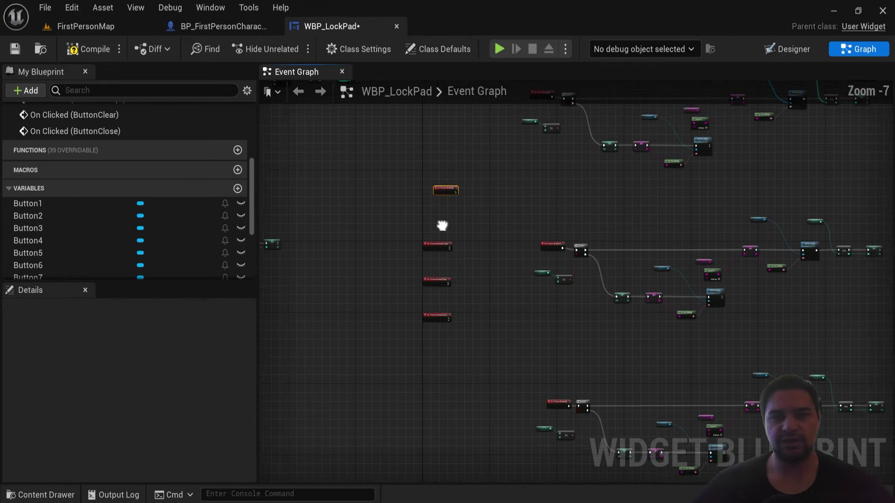
mouse_move(362, 246)
right_mouse_down()
mouse_move(752, 242)
mouse_move(545, 281)
right_mouse_up()
scroll(545, 280, "up", 3)
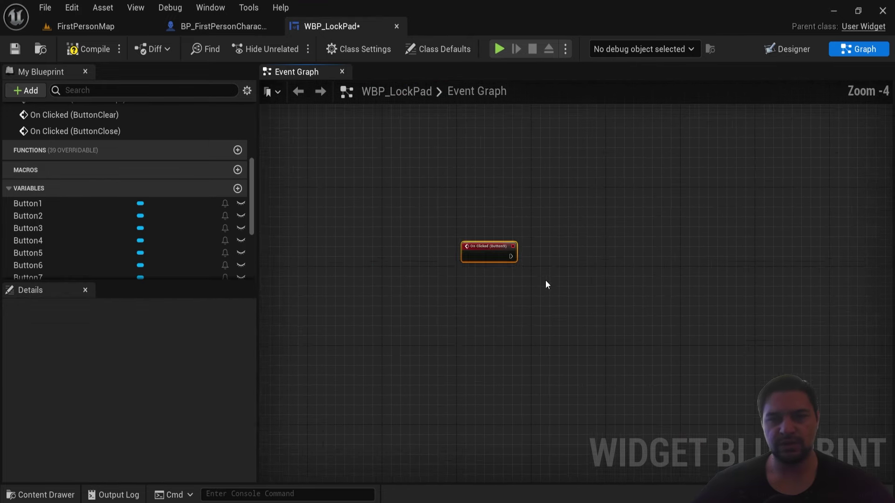
scroll(524, 265, "up", 1)
right_click_drag(818, 269, 568, 254)
scroll(471, 222, "down", 2)
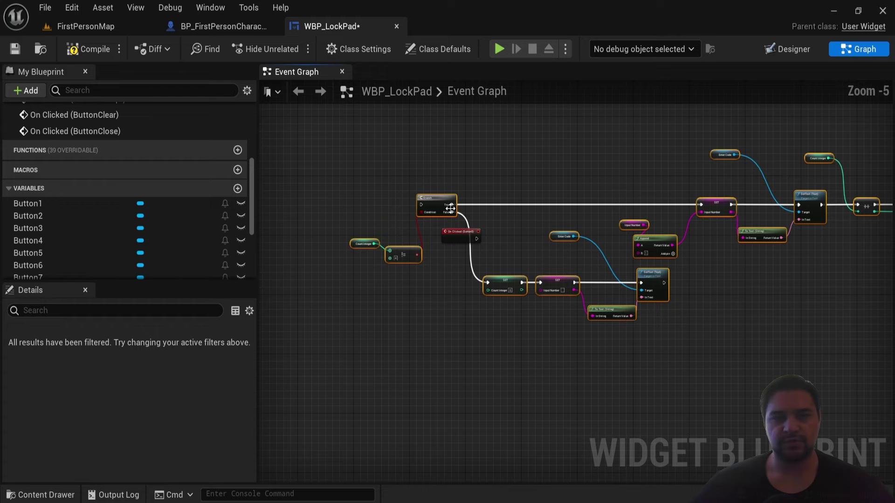
scroll(559, 245, "up", 2)
mouse_move(470, 223)
right_mouse_down()
mouse_move(558, 245)
mouse_move(659, 328)
mouse_move(797, 302)
right_mouse_up()
scroll(518, 260, "up", 1)
scroll(518, 260, "up", 1)
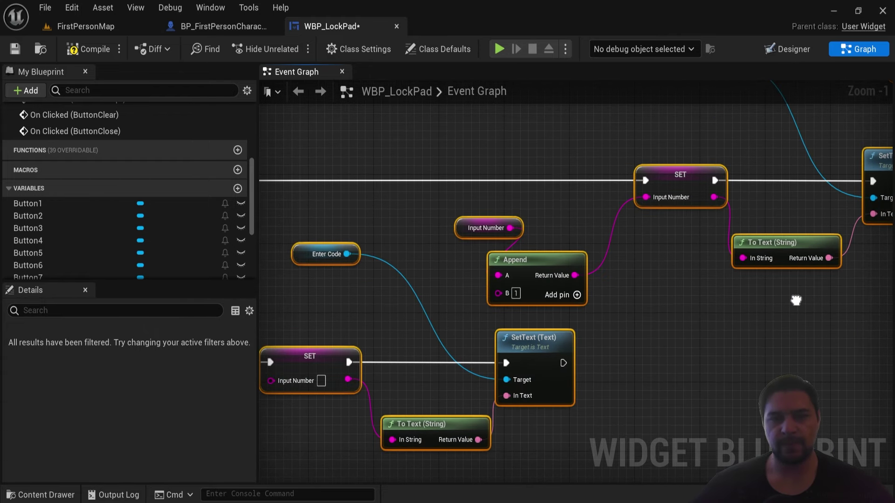
scroll(510, 324, "up", 1)
left_click(515, 288)
type("9")
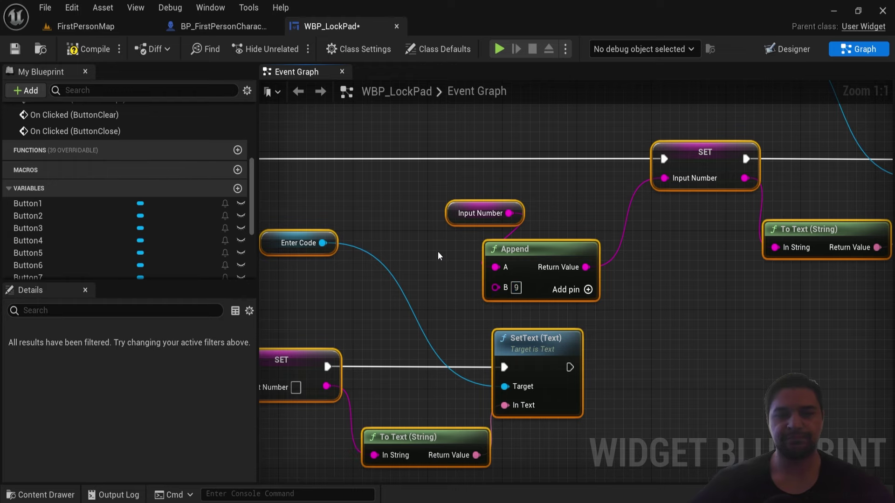
left_click(75, 49)
left_click(15, 49)
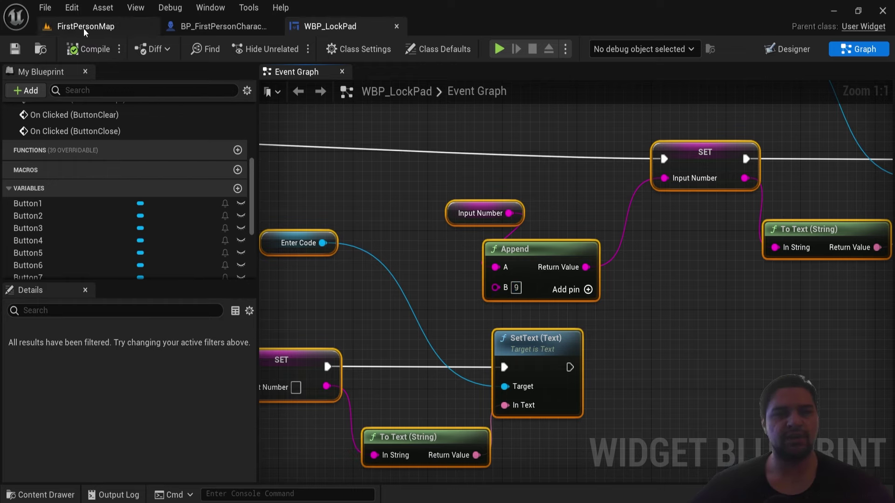
left_click(83, 28)
left_click(286, 50)
key("w")
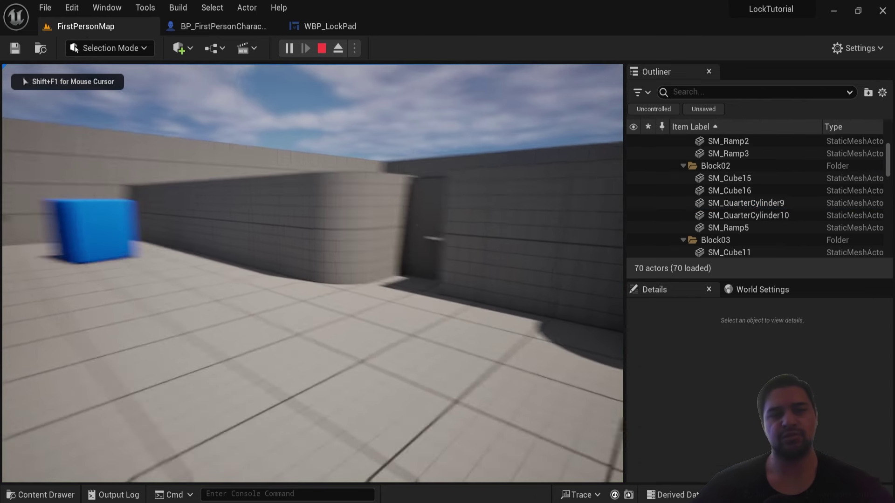
key("e")
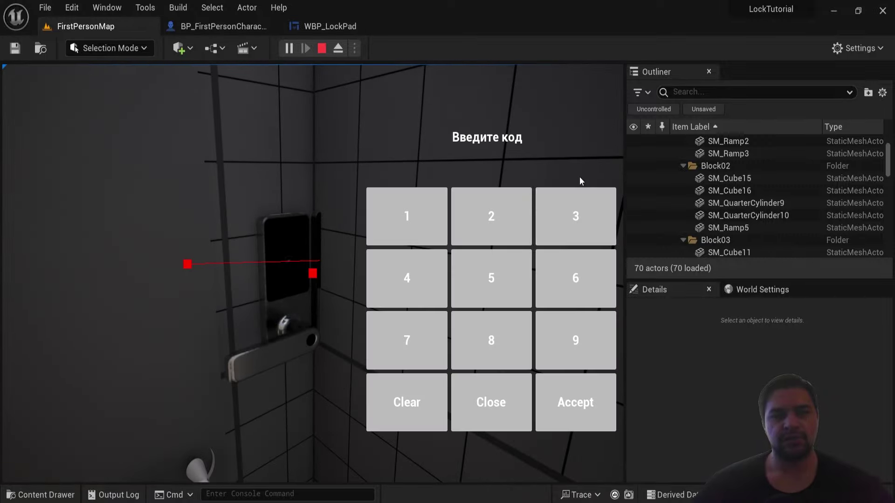
left_click(423, 216)
left_click(492, 278)
left_click(573, 301)
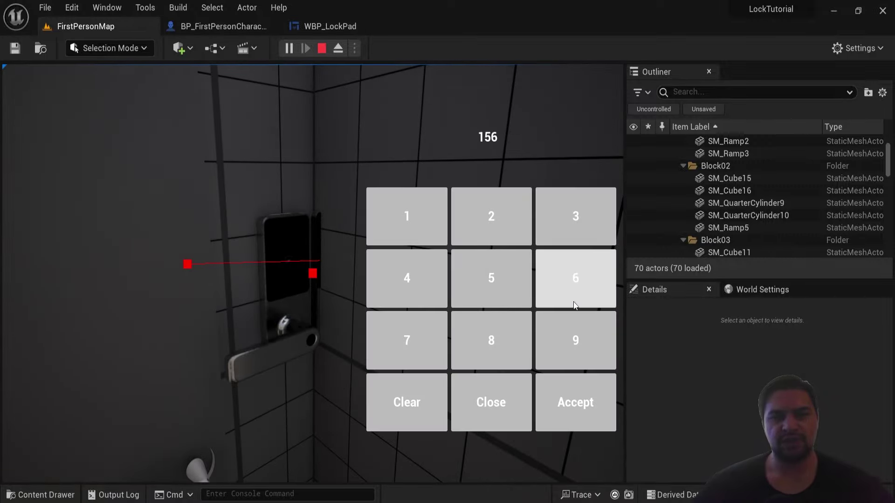
left_click(578, 331)
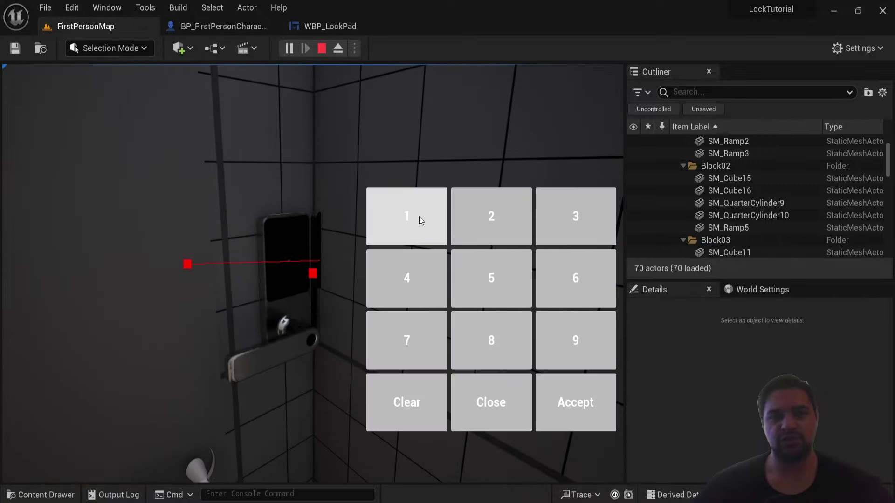
left_click(410, 264)
left_click(491, 217)
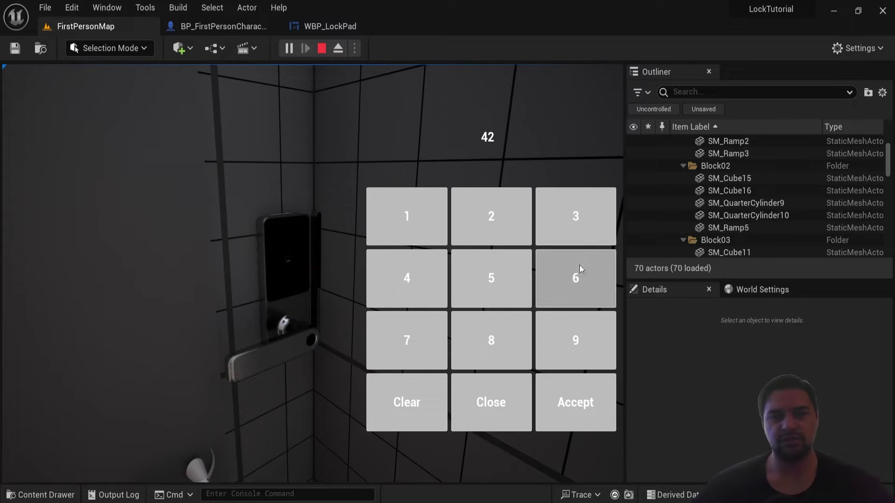
double_click(580, 275)
left_click(403, 224)
left_click(492, 216)
left_click(575, 217)
left_click(584, 267)
left_click(460, 295)
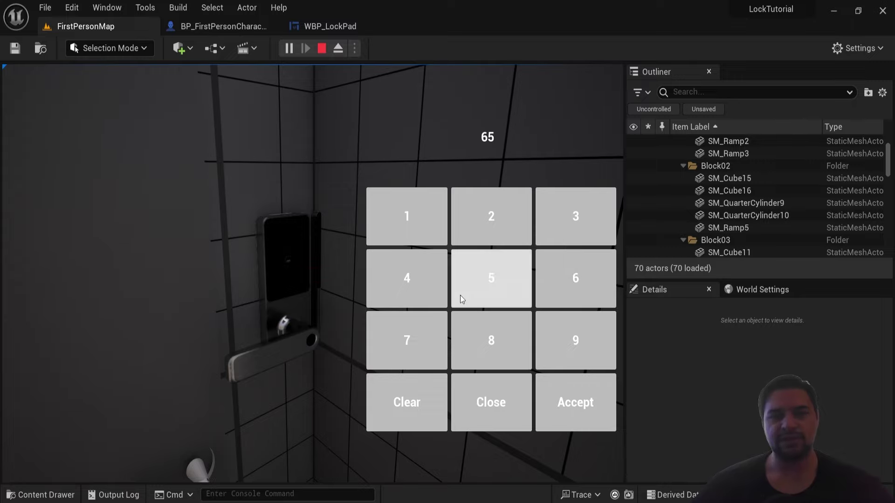
left_click(429, 329)
left_click(429, 329)
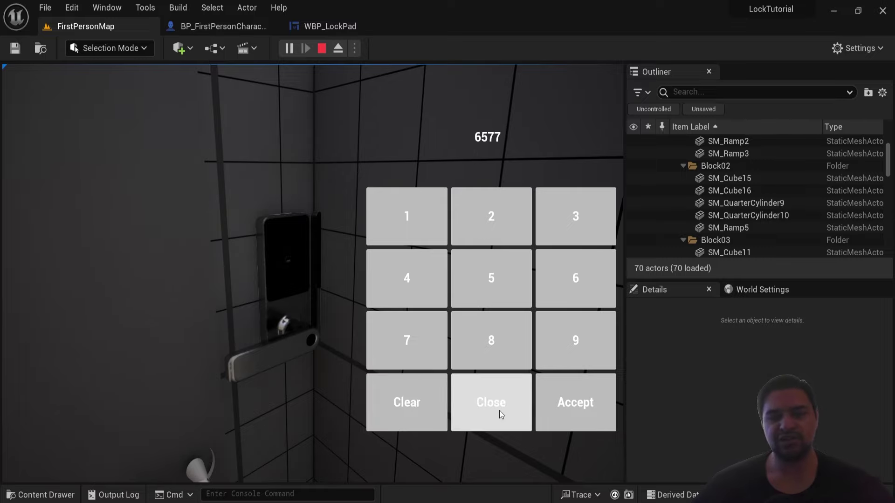
key("Escape")
In the WBP_LockPad event graph, move the ButtonClear click event into open space
left_click(330, 26)
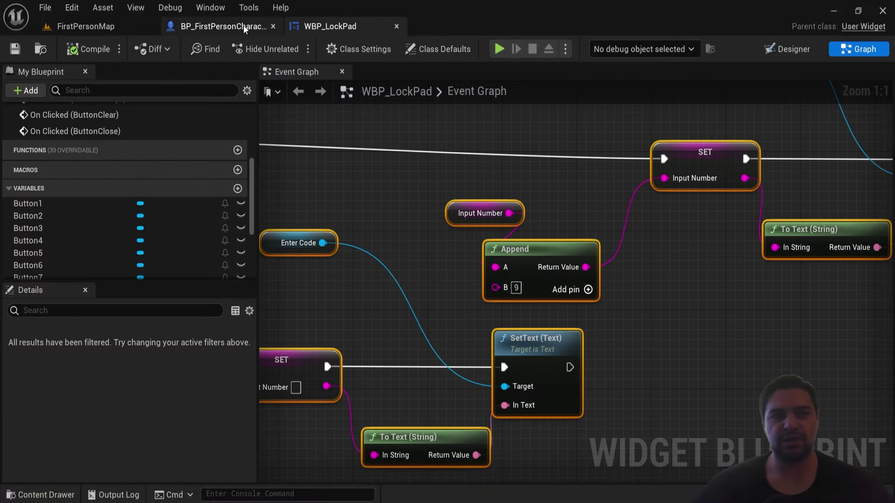
left_click(224, 26)
left_click(330, 26)
right_click_drag(341, 219, 809, 162)
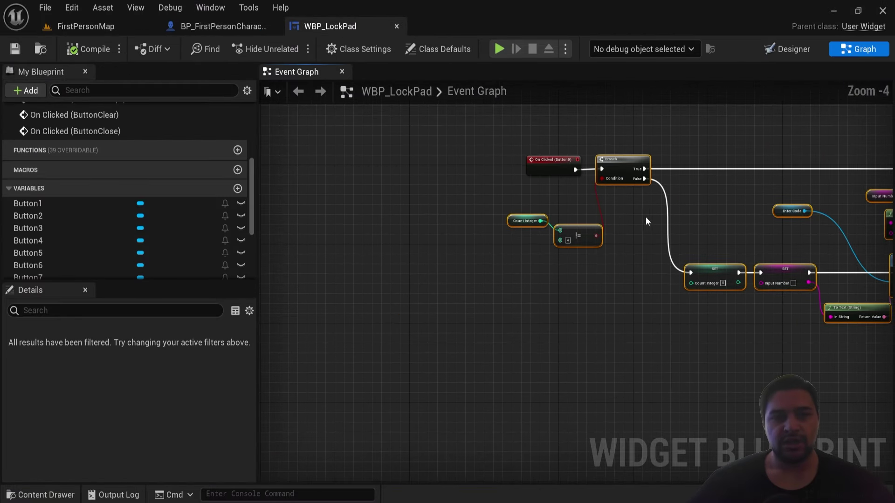
scroll(598, 172, "down", 3)
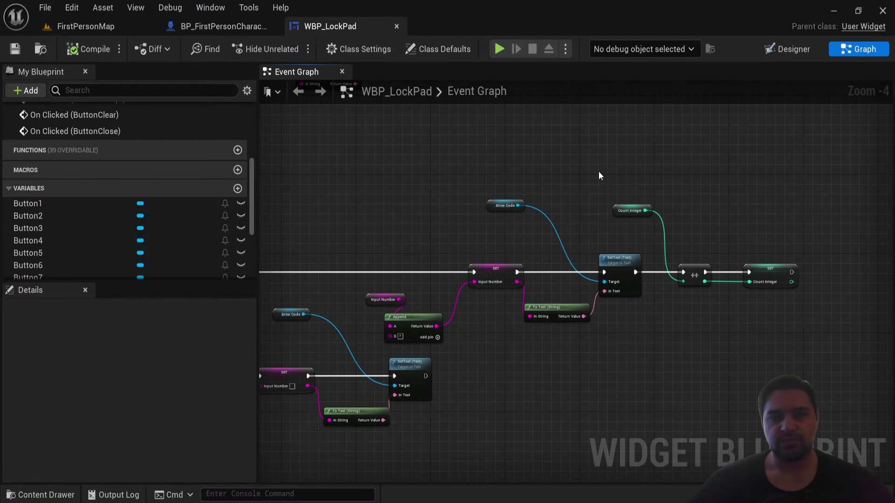
right_click_drag(530, 292, 616, 346)
scroll(519, 289, "up", 1)
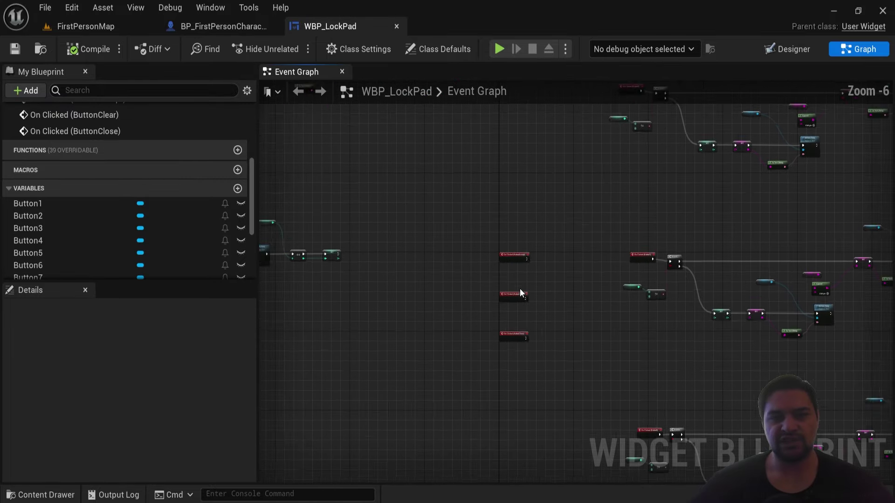
scroll(520, 289, "up", 4)
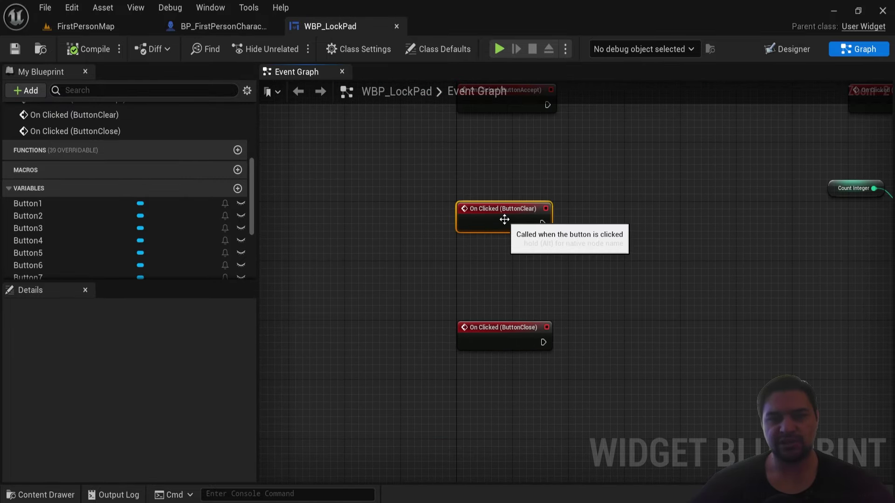
scroll(512, 222, "down", 3)
left_click_drag(501, 217, 532, 397)
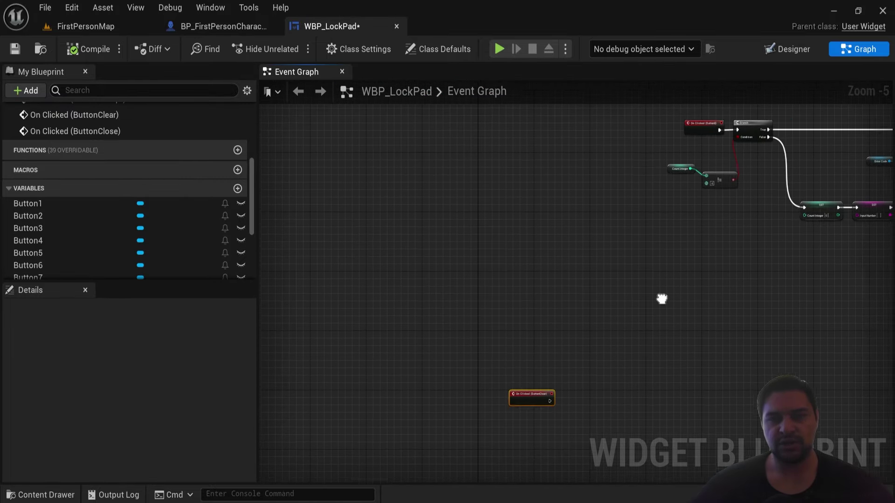
scroll(661, 299, "up", 1)
mouse_move(591, 315)
right_mouse_down()
mouse_move(572, 244)
mouse_move(521, 147)
right_mouse_up()
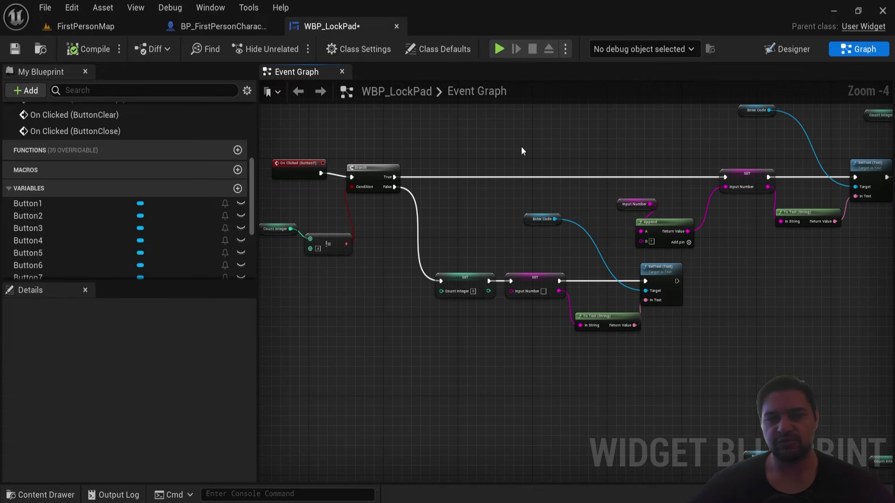
scroll(482, 236, "up", 2)
scroll(483, 236, "up", 1)
Copy the SET Input Number, SetText, To Text and Enter Code nodes beside ButtonClear
left_click_drag(842, 389, 543, 165)
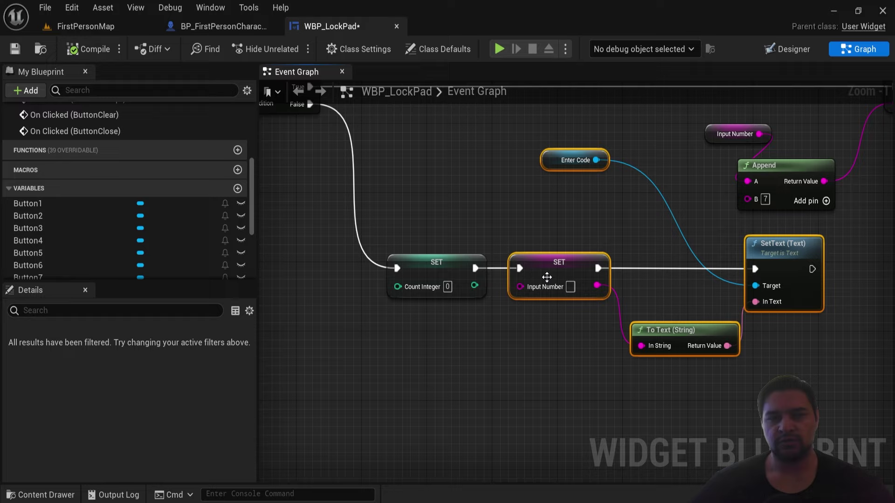
scroll(543, 164, "down", 2)
right_click_drag(464, 236, 552, 280)
scroll(519, 189, "up", 2)
right_click_drag(519, 189, 242, 159)
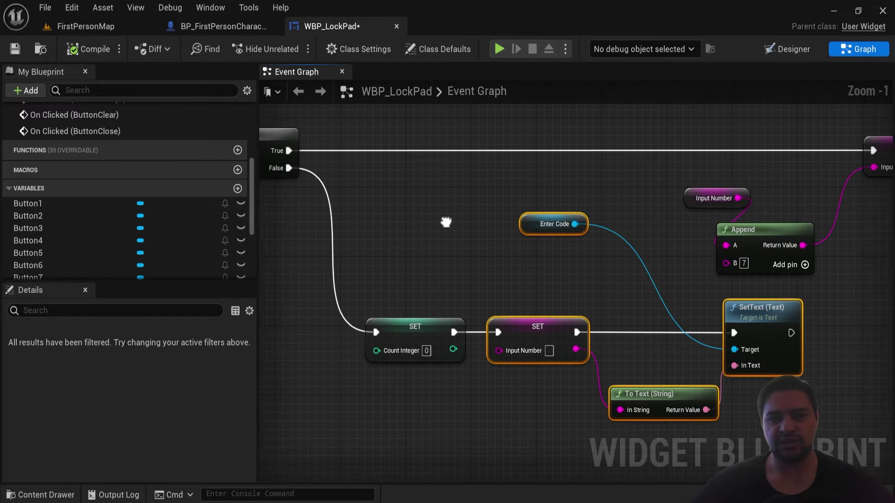
scroll(527, 354, "down", 4)
right_click_drag(526, 354, 617, 397)
scroll(501, 285, "up", 3)
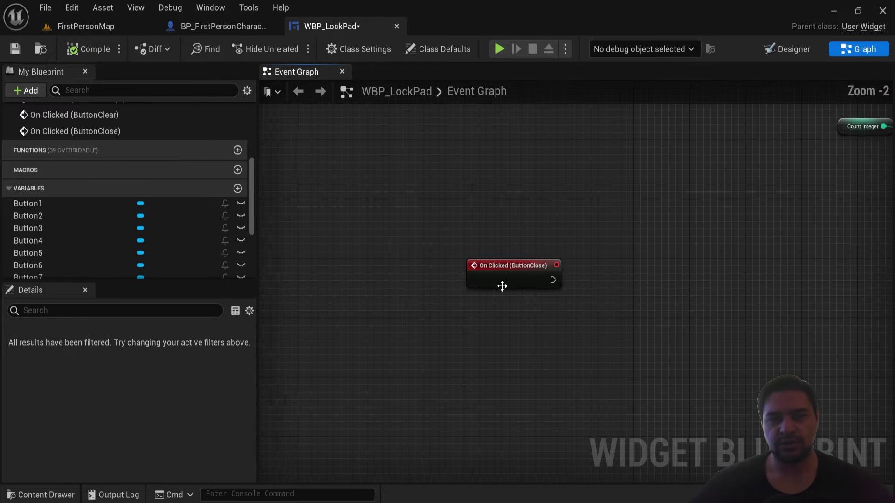
scroll(490, 296, "down", 4)
scroll(487, 304, "up", 4)
scroll(486, 305, "down", 5)
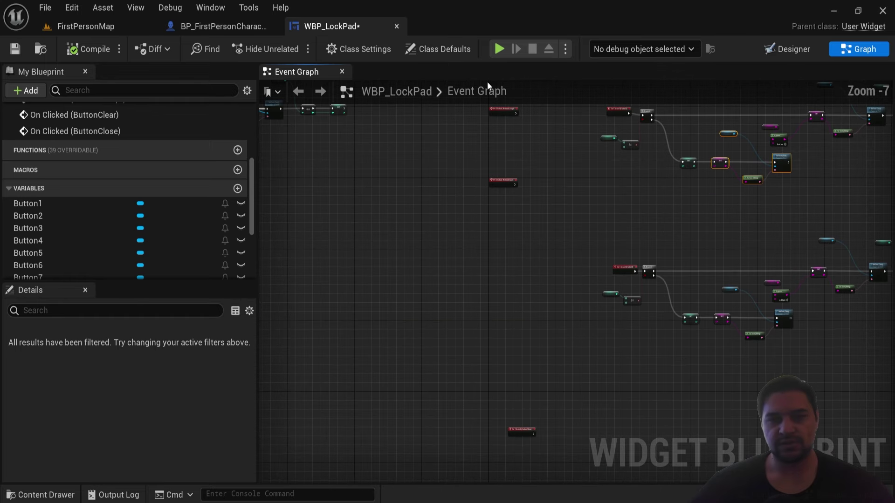
right_click_drag(487, 305, 560, 228)
scroll(560, 229, "up", 5)
Position the pasted SET Input Number node and wire ButtonClear's execution output into it
right_click_drag(468, 184, 524, 229)
left_click(524, 229)
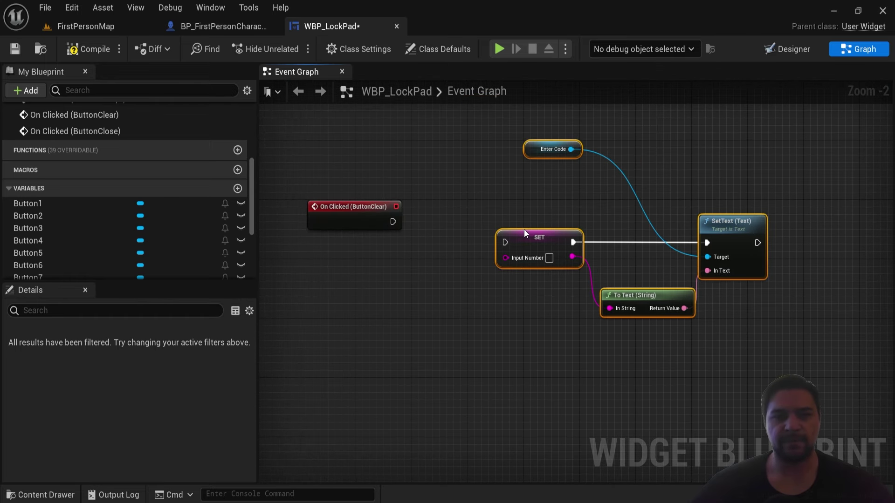
left_click_drag(509, 235, 473, 210)
left_click_drag(390, 221, 477, 227)
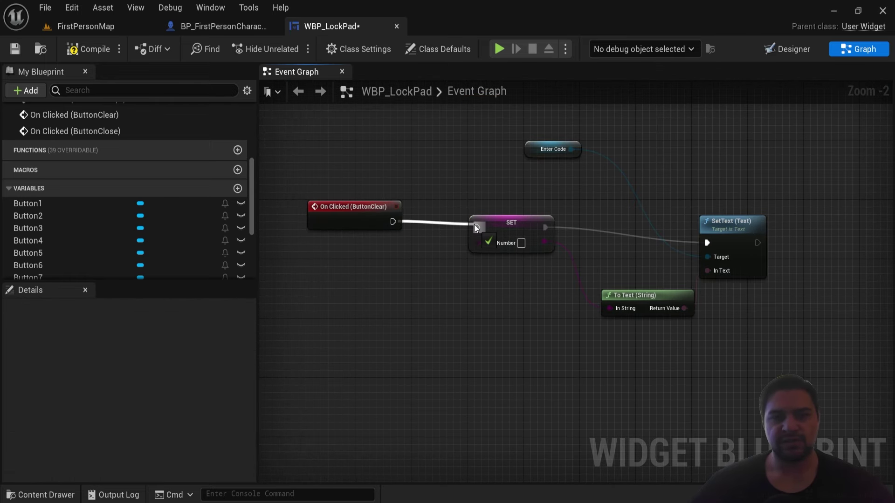
left_click_drag(361, 211, 361, 218)
Play FirstPersonMap, walk to the door and open the code keypad
left_click(85, 26)
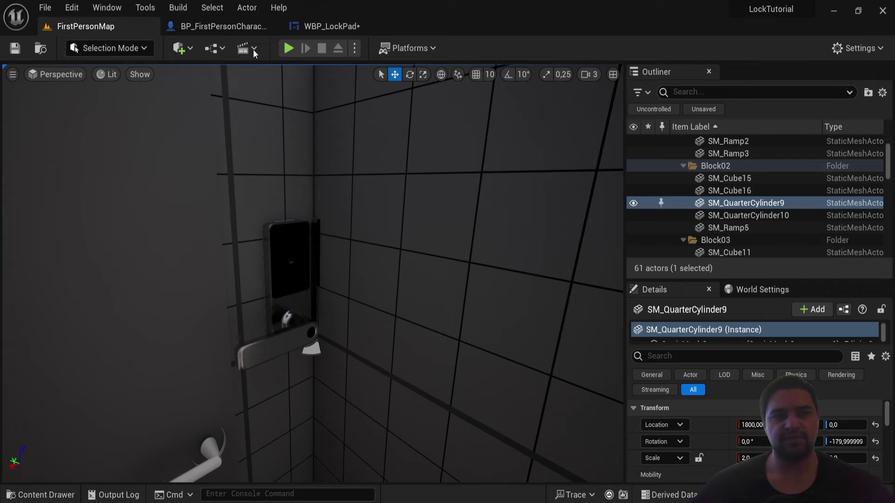
left_click(289, 48)
key("w")
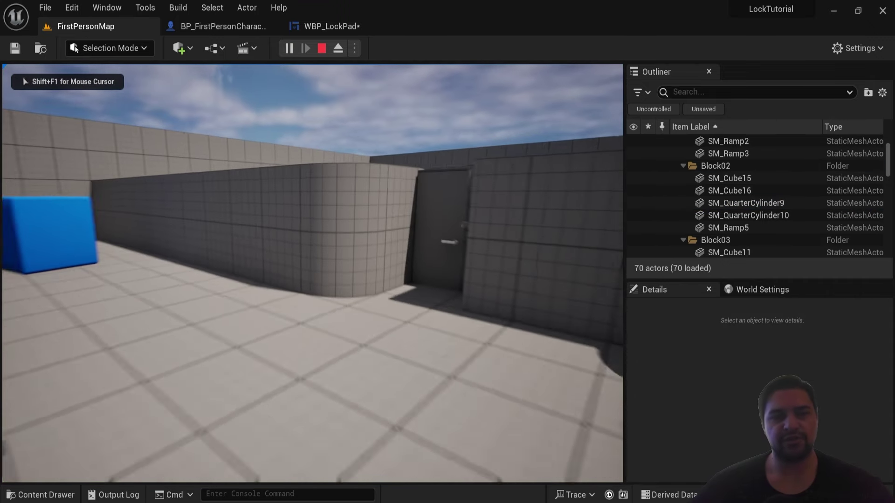
key("e")
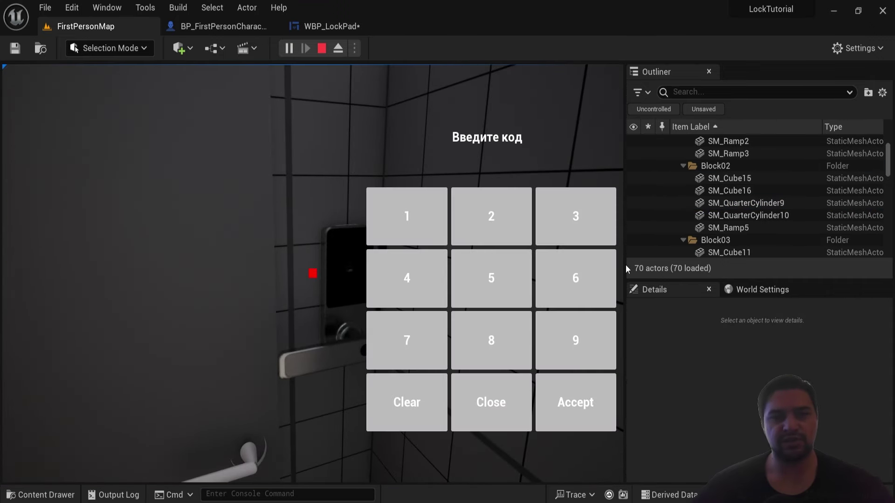
Enter 564 on the keypad and clear it
left_click(523, 270)
left_click(547, 275)
left_click(401, 281)
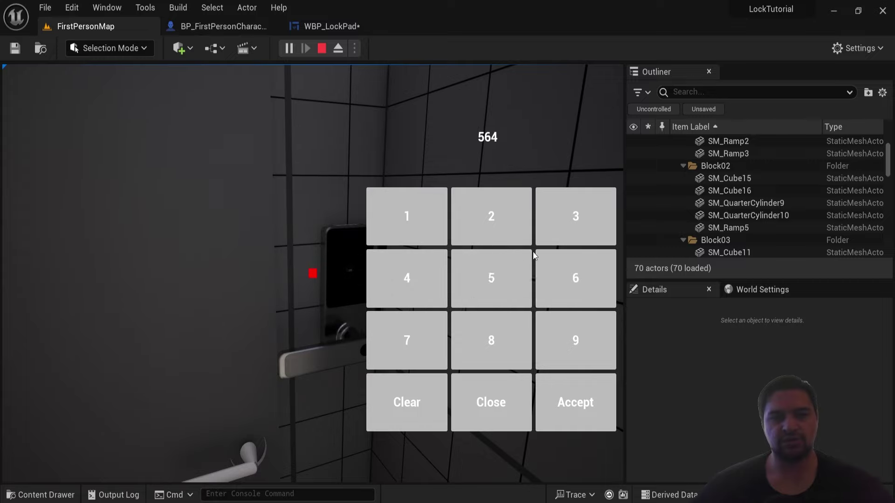
left_click(410, 391)
Enter 3215, clear it, then start entering 36
left_click(499, 212)
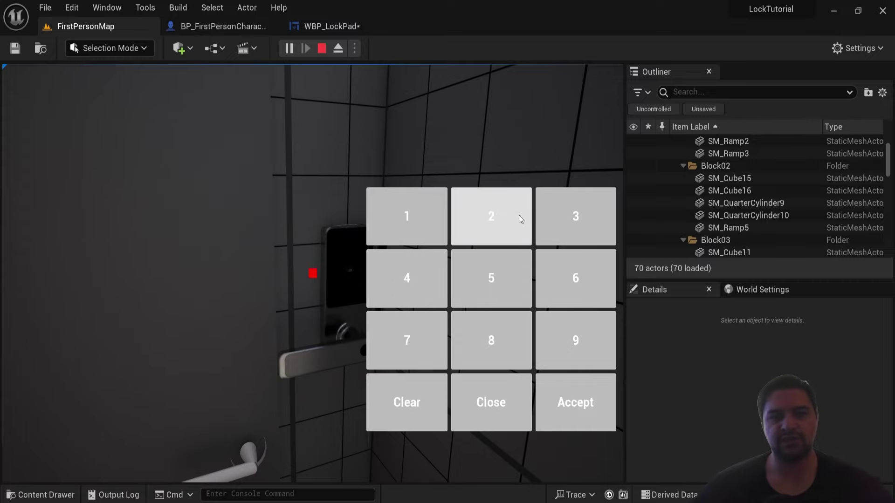
left_click(559, 217)
left_click(498, 217)
left_click(405, 215)
left_click(477, 268)
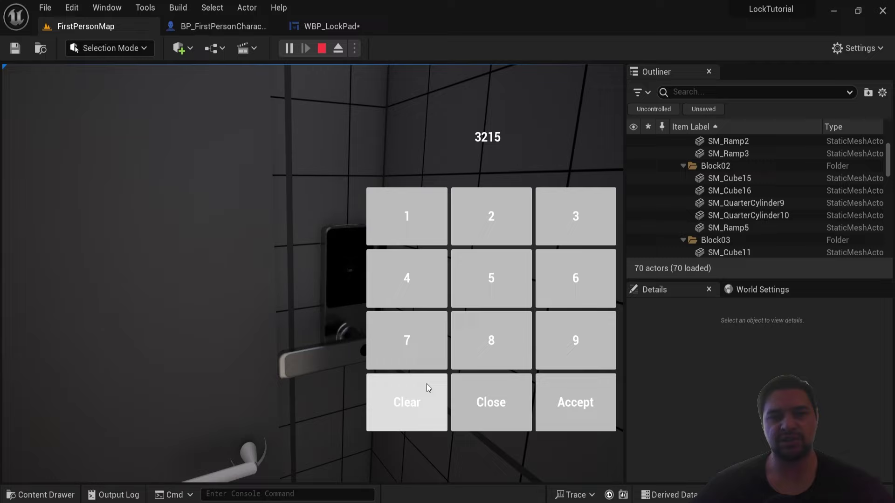
left_click(426, 384)
left_click(552, 240)
left_click(559, 280)
Finish entering 3654, stop the play session, and review the WBP_LockPad graph and layout
left_click(480, 274)
left_click(408, 285)
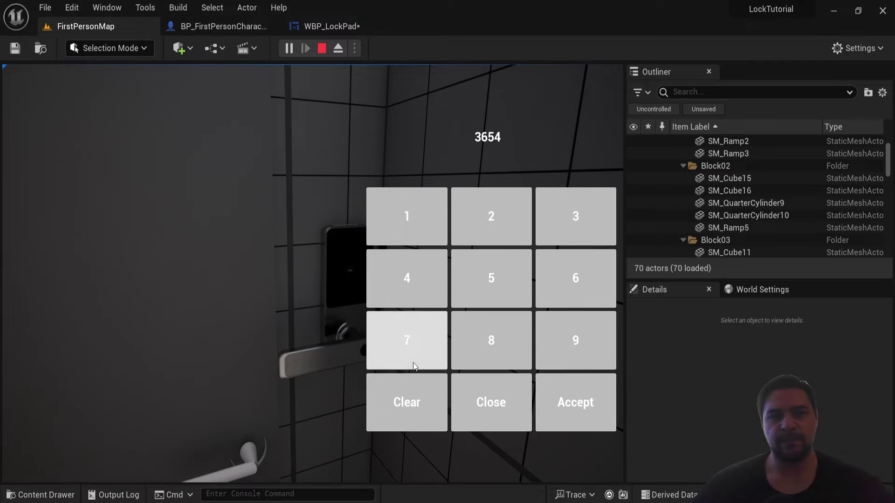
key("Escape")
left_click(335, 27)
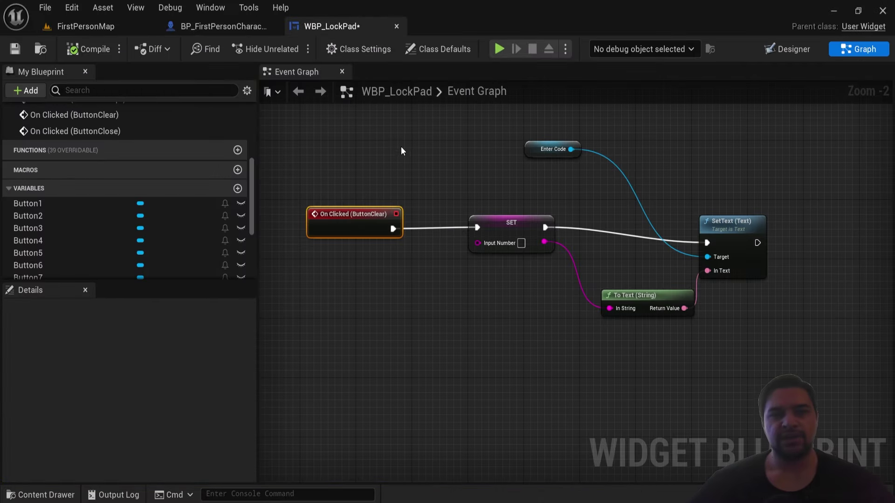
scroll(401, 150, "down", 4)
mouse_move(426, 262)
right_mouse_down()
mouse_move(470, 426)
mouse_move(475, 97)
right_mouse_up()
scroll(507, 165, "down", 2)
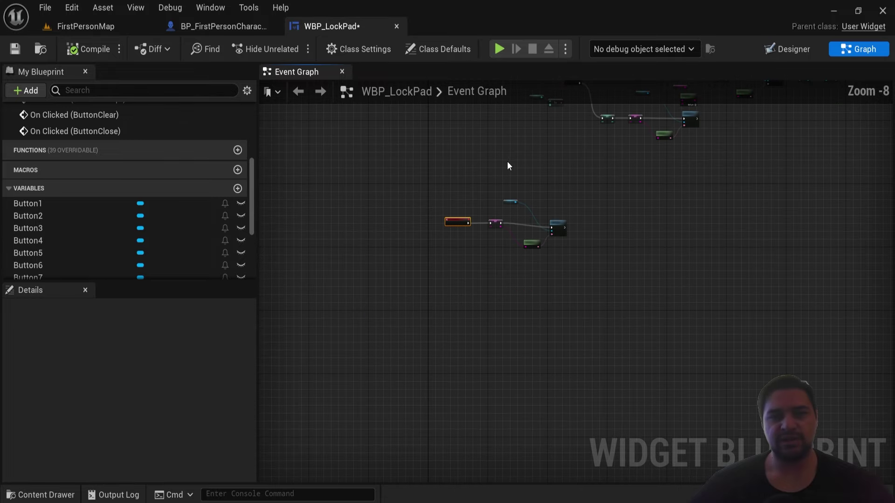
left_click(793, 51)
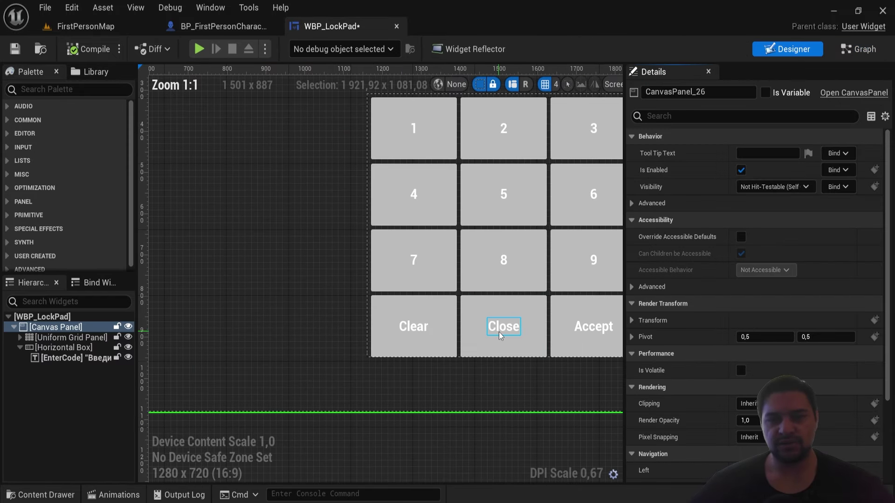
left_click(865, 49)
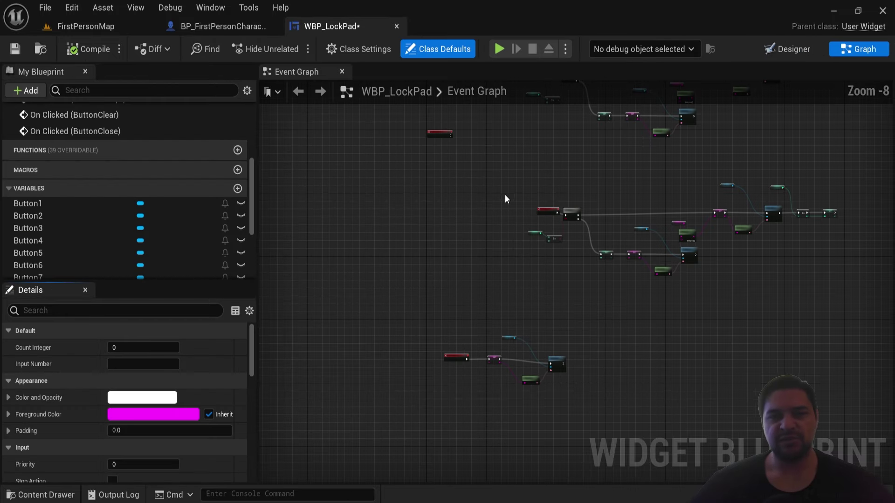
Move the ButtonAccept event beside ButtonClose and carry both into open space
scroll(504, 194, "up", 2)
scroll(484, 196, "up", 2)
scroll(472, 236, "up", 1)
scroll(472, 236, "up", 1)
right_click_drag(471, 236, 489, 377)
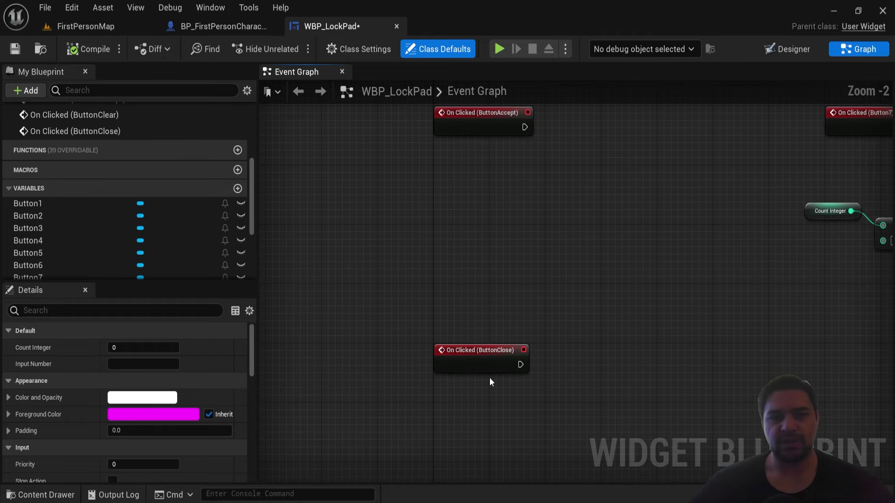
left_click_drag(473, 110, 473, 294)
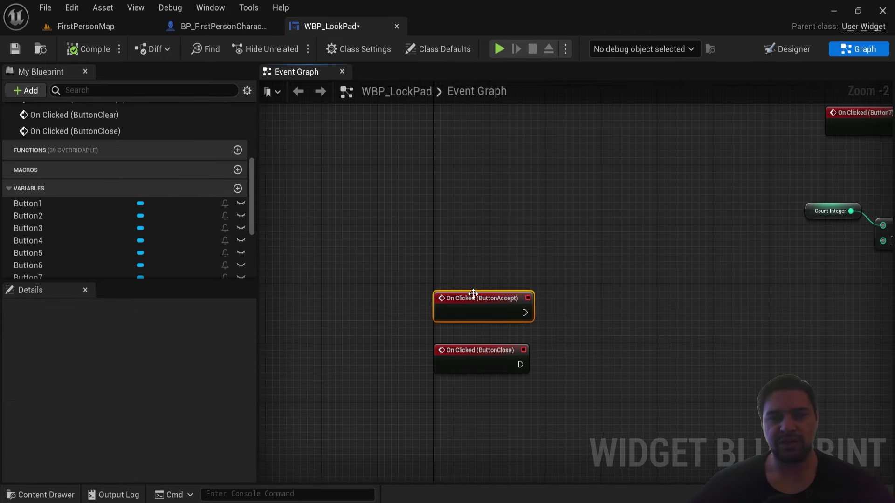
left_click(483, 354, "ctrl")
scroll(485, 355, "down", 2)
scroll(481, 228, "down", 2)
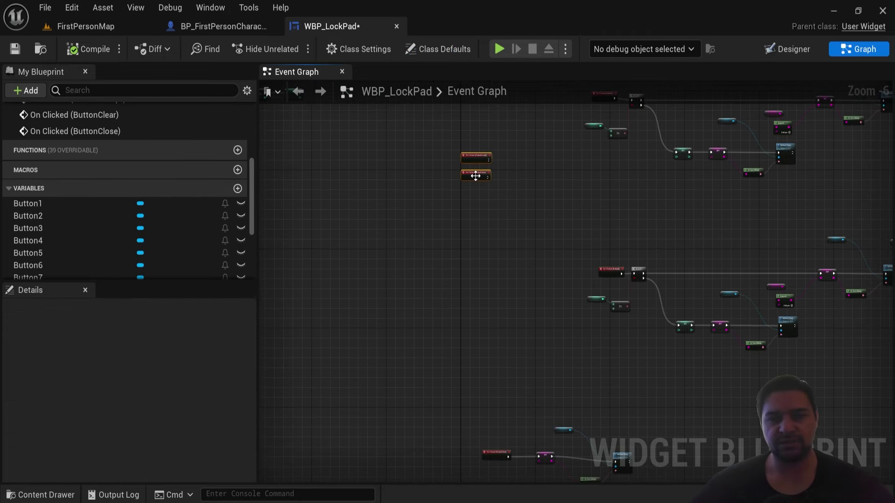
left_click_drag(475, 176, 547, 309)
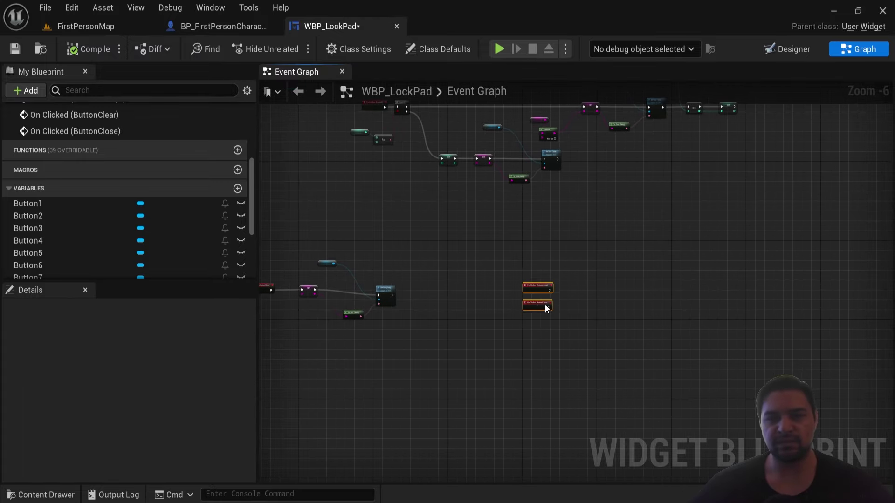
key("Home")
Shift the ButtonClose event lower, centre both events in view, and deselect
left_click(440, 209)
scroll(441, 208, "down", 2)
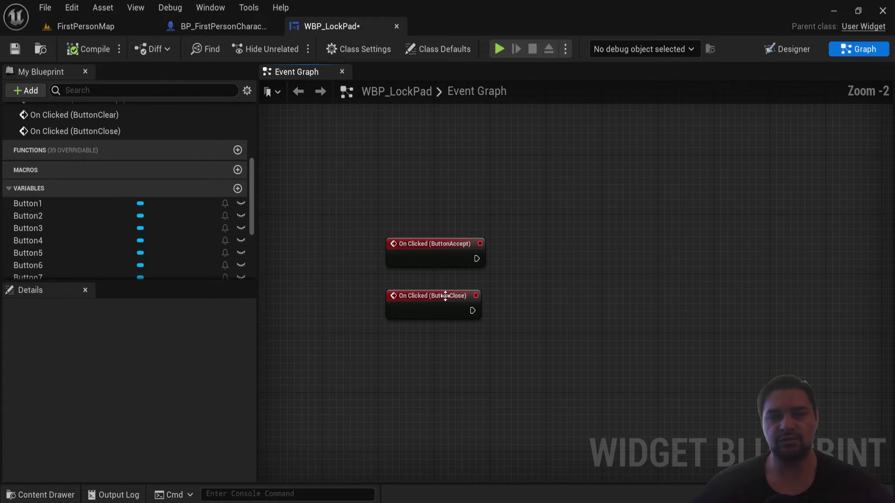
left_click_drag(440, 301, 443, 401)
right_click_drag(442, 401, 456, 292)
left_click(464, 262)
scroll(431, 227, "up", 1)
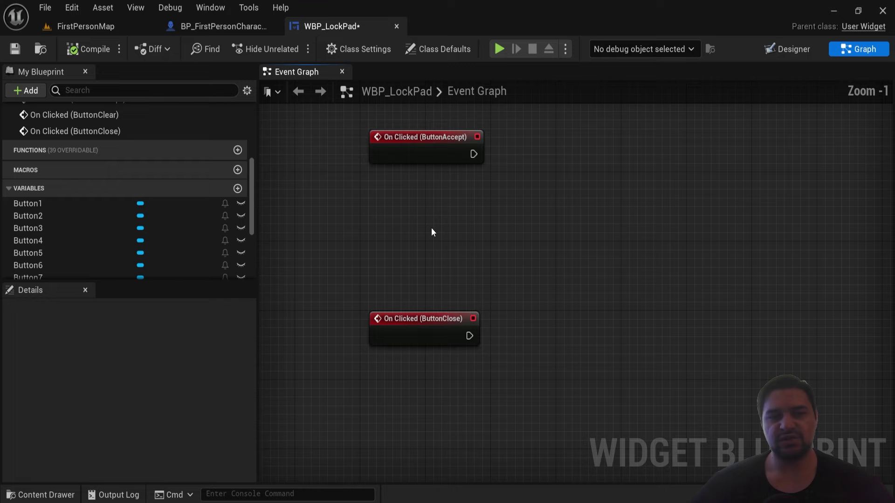
scroll(430, 234, "up", 1)
Add Get Player Controller and a Set Show Mouse Cursor node run by ButtonClose's click
right_click(429, 233)
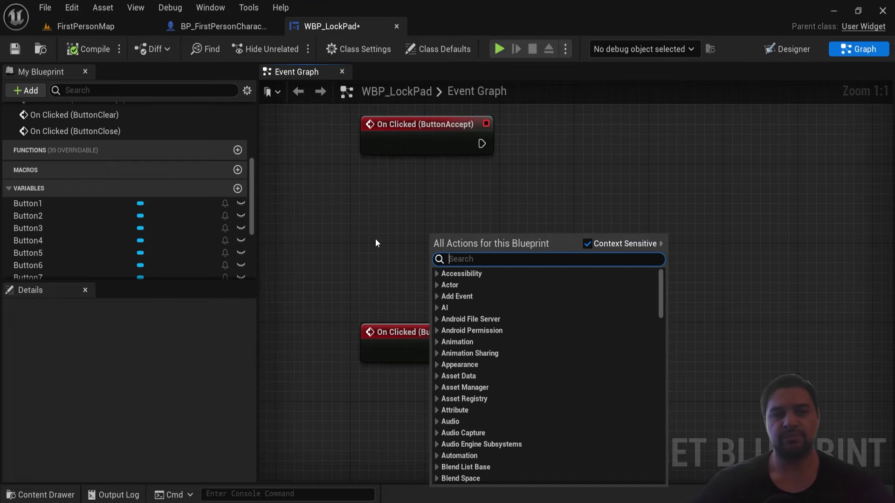
type("Get player cont")
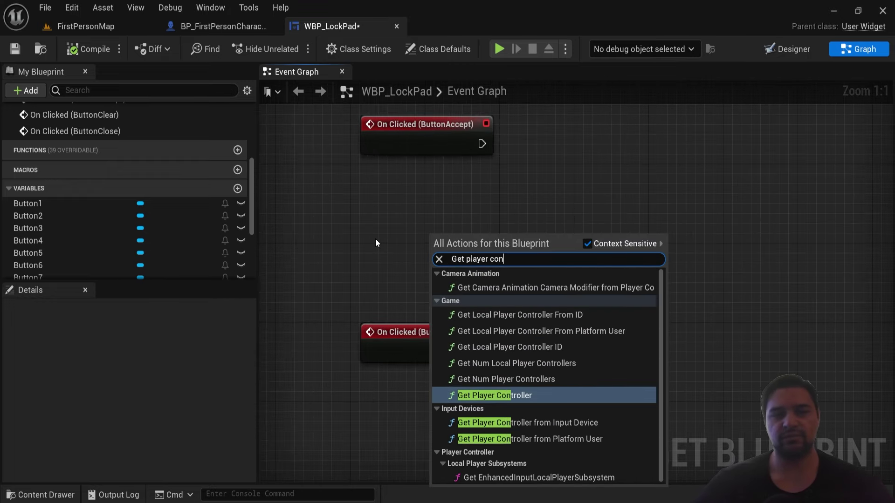
key("Return")
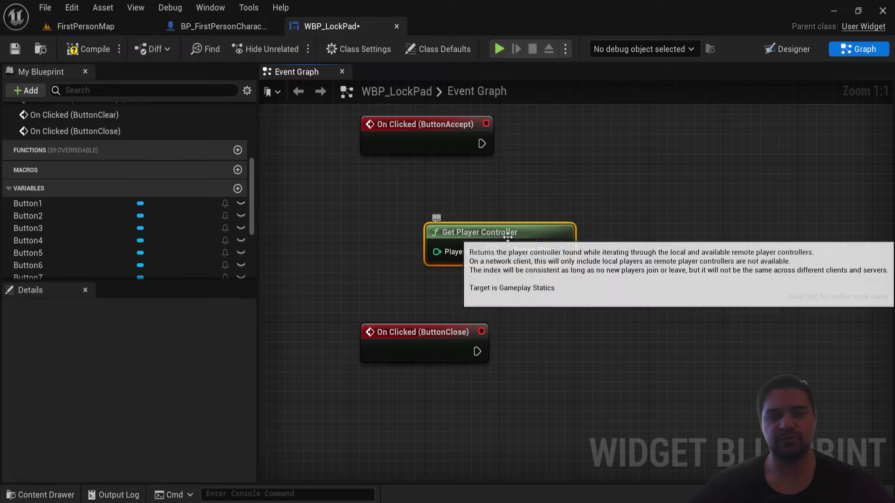
left_click_drag(508, 234, 435, 225)
left_click_drag(486, 241, 607, 296)
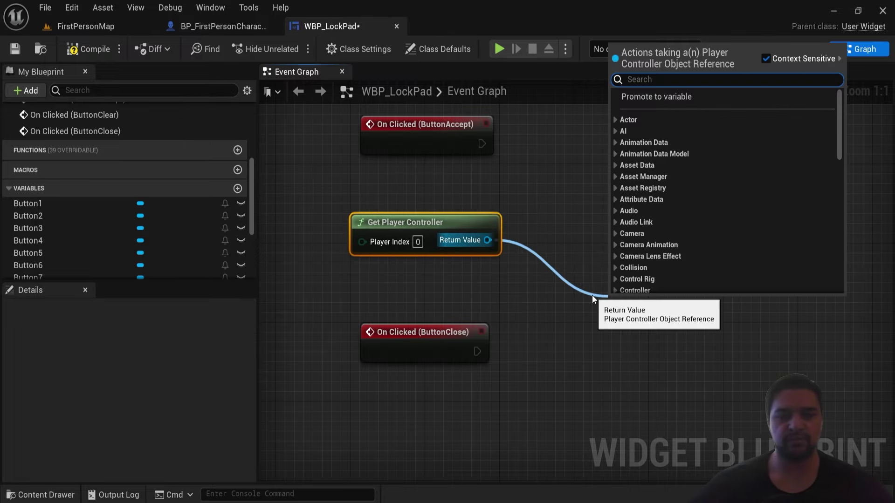
type("Sh")
key("BackSpace")
type("et show mos")
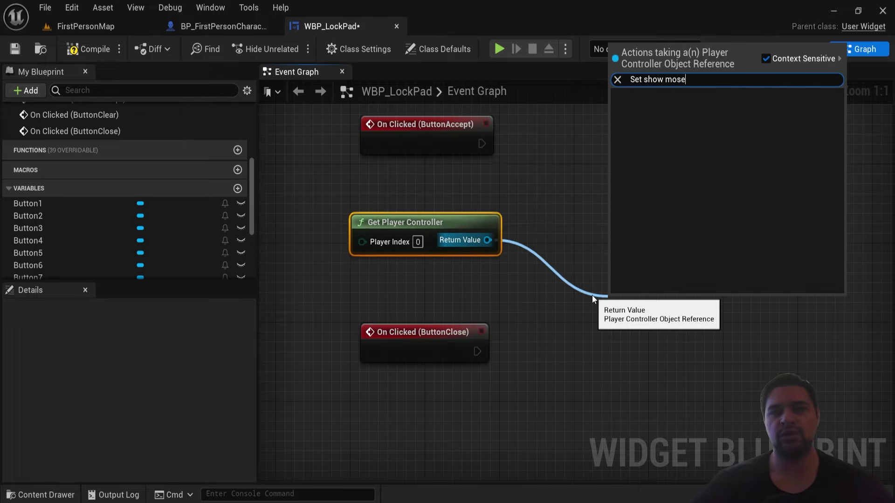
key("BackSpace")
left_click(698, 119)
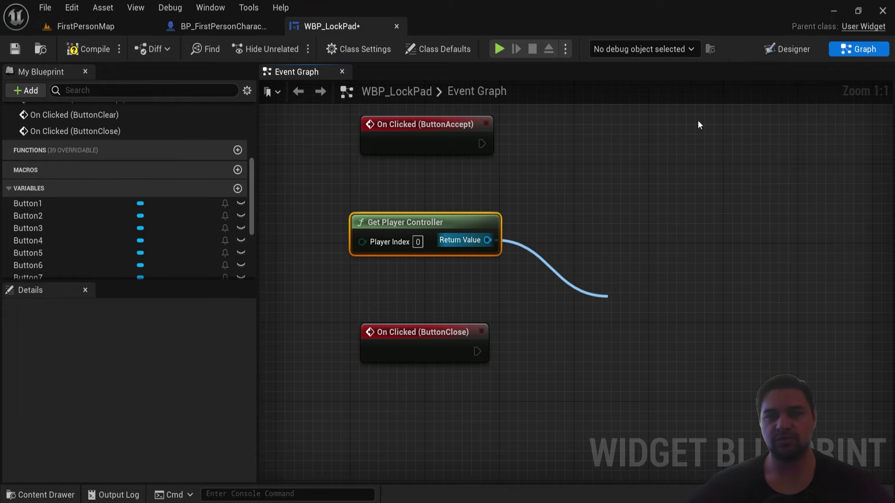
mouse_move(477, 351)
left_mouse_down()
mouse_move(615, 310)
mouse_move(659, 361)
left_mouse_up()
scroll(391, 253, "down", 2)
Add Set Input Mode Game Only, fed by the player controller and run after the SET node
left_click_drag(395, 253, 625, 250)
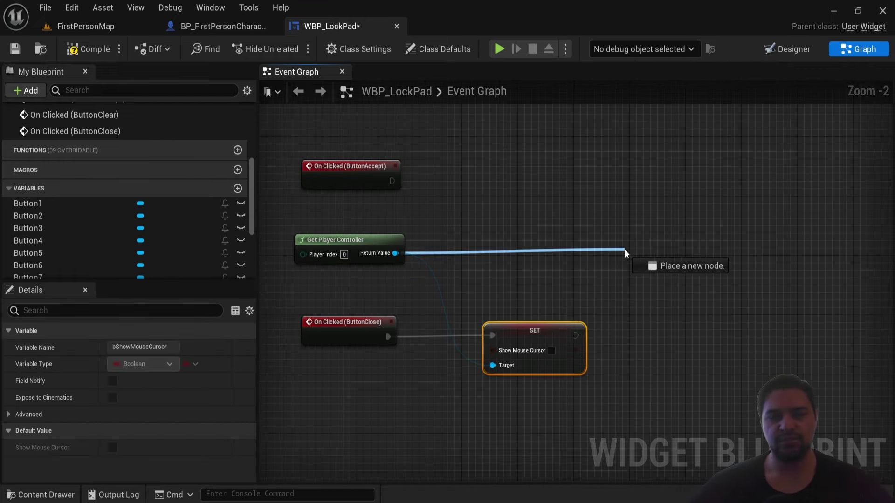
type("Set input")
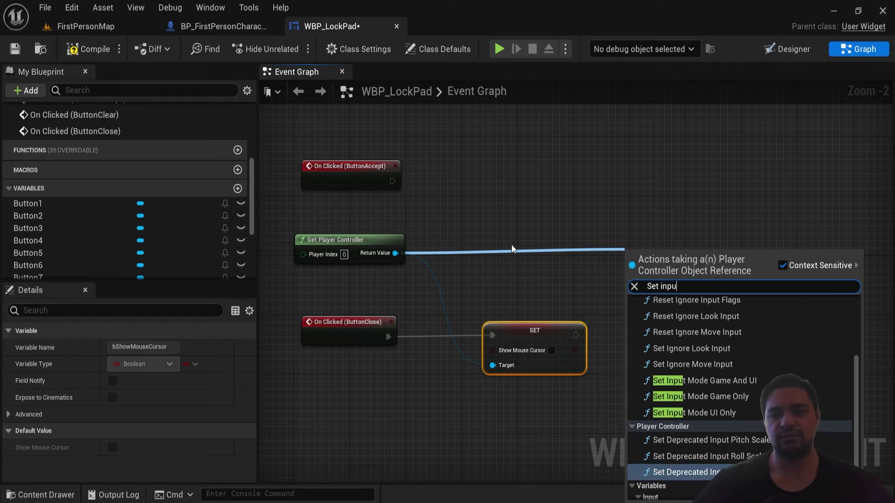
type(" game")
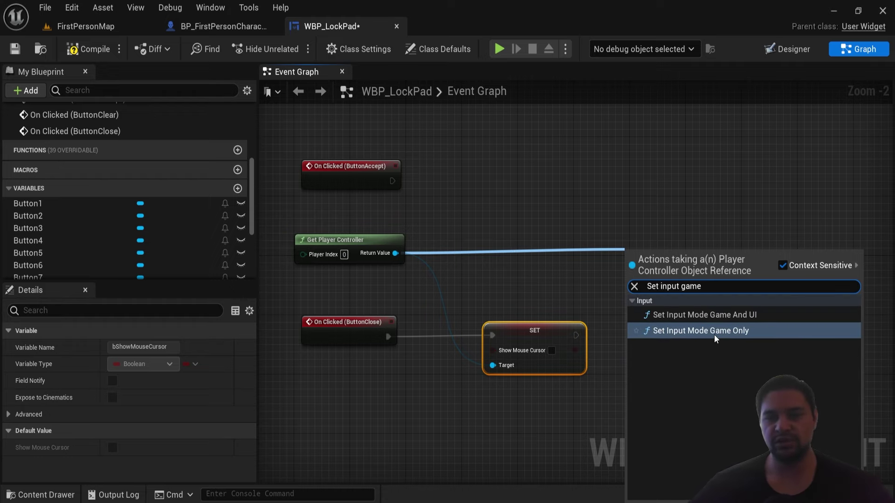
left_click(714, 335)
scroll(714, 334, "up", 2)
left_click_drag(658, 226, 698, 327)
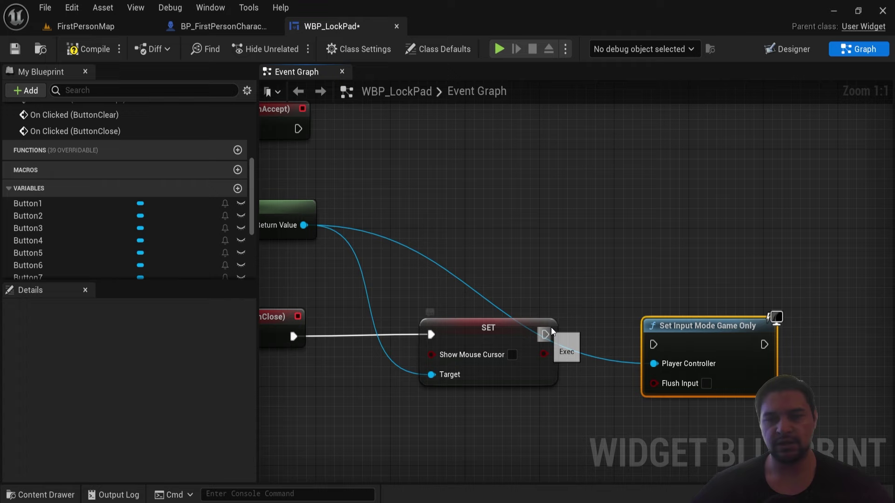
left_click_drag(545, 334, 653, 345)
left_click_drag(699, 326, 727, 316)
right_click_drag(736, 280, 605, 275)
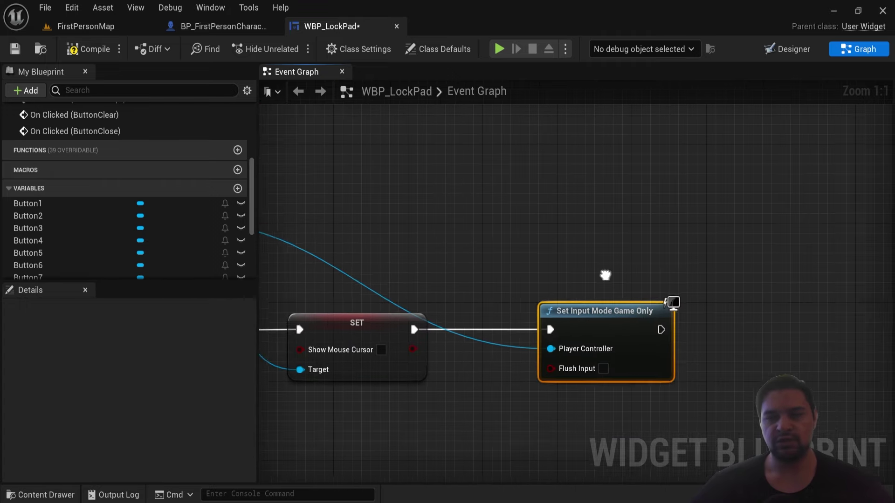
scroll(546, 246, "down", 1)
scroll(504, 260, "down", 1)
scroll(608, 324, "up", 1)
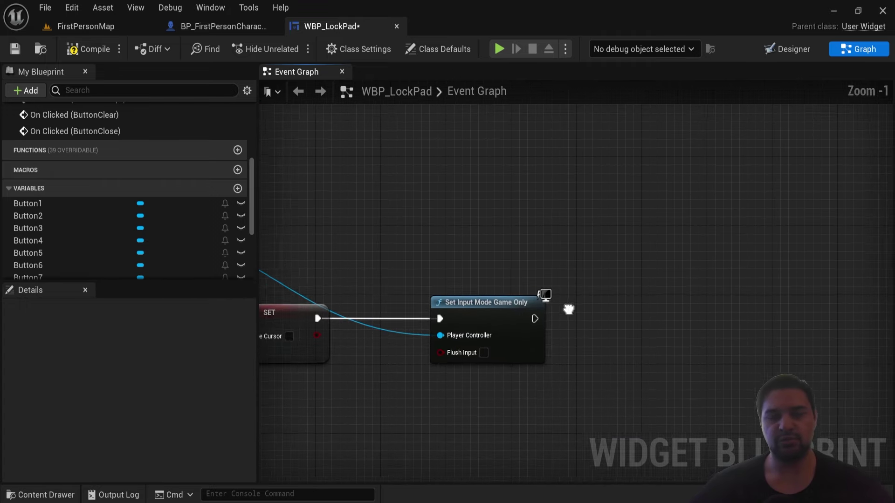
right_click_drag(568, 309, 526, 316)
Add Remove from Parent after the Set Input Mode Game Only node
left_click_drag(602, 322, 605, 319)
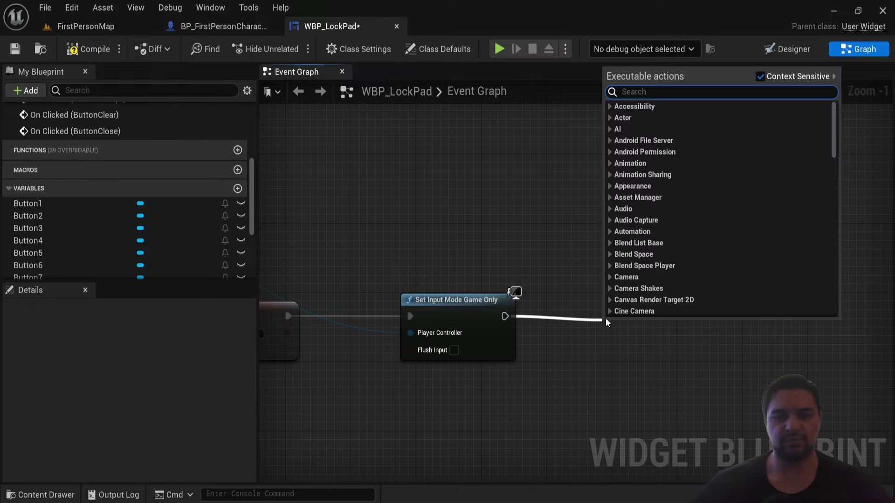
type("remove from pare")
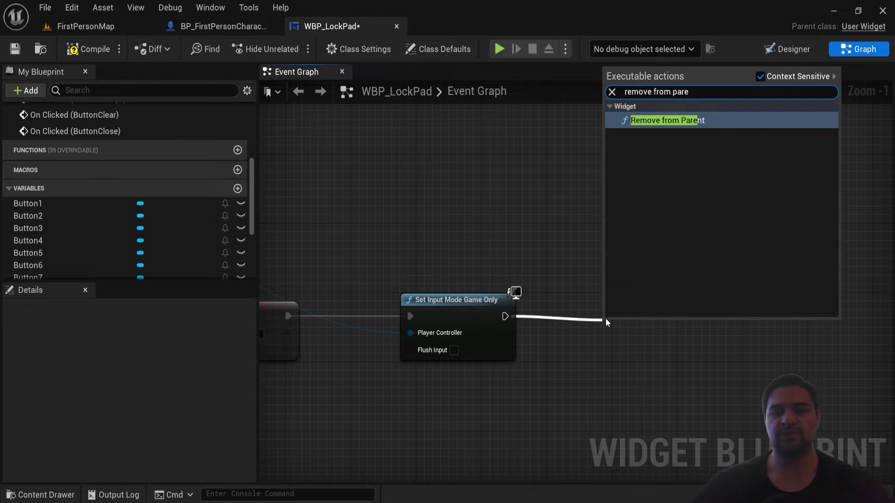
left_click(697, 121)
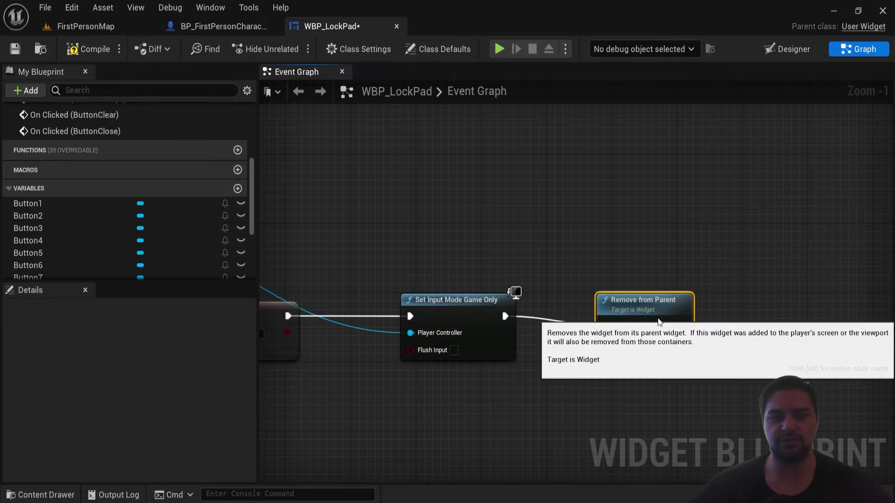
Compile and save the keypad widget blueprint
left_click(89, 49)
left_click(15, 49)
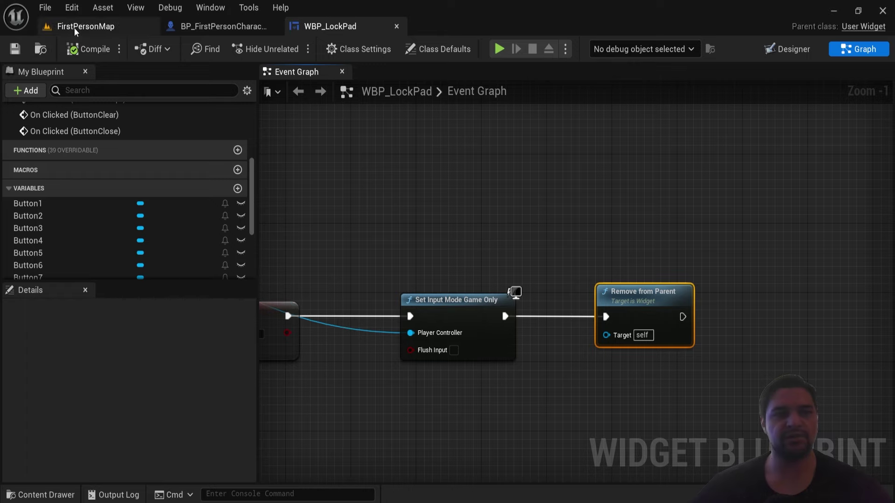
left_click(86, 26)
Play the level, walk to the door, enter four digits on the keypad and close it
left_click(289, 48)
key("w")
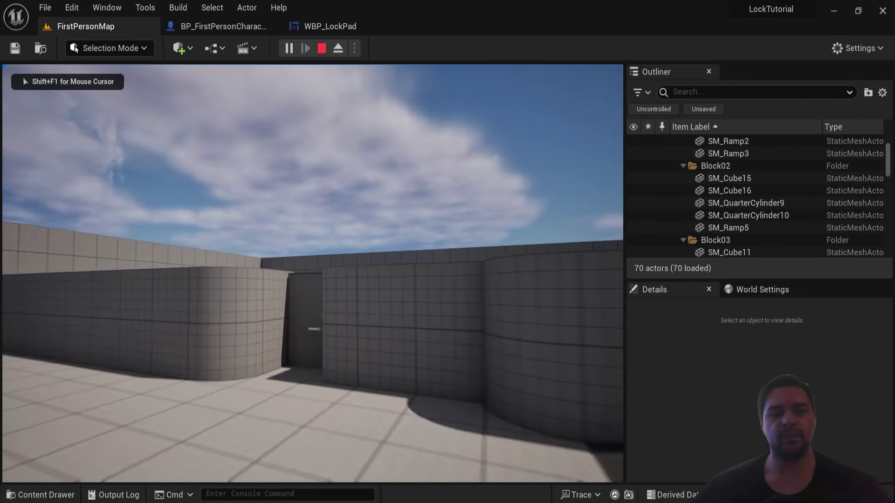
key("e")
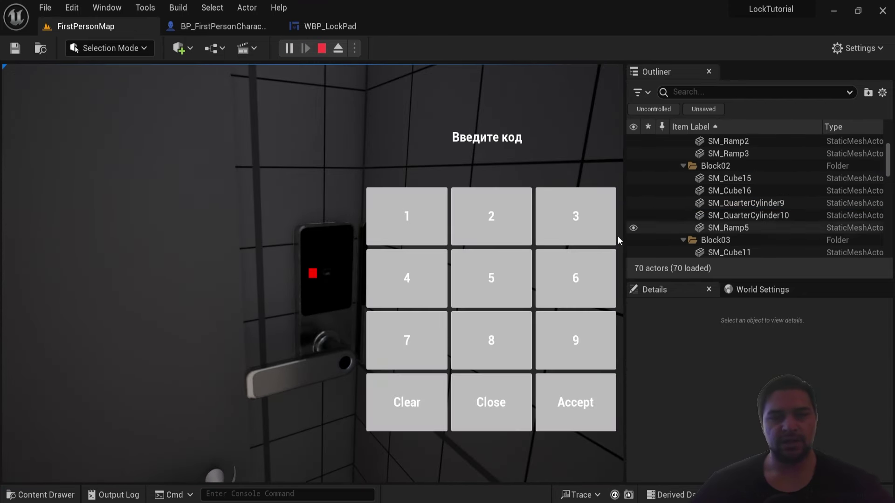
left_click(575, 278)
left_click(456, 255)
left_click(422, 255)
left_click(421, 255)
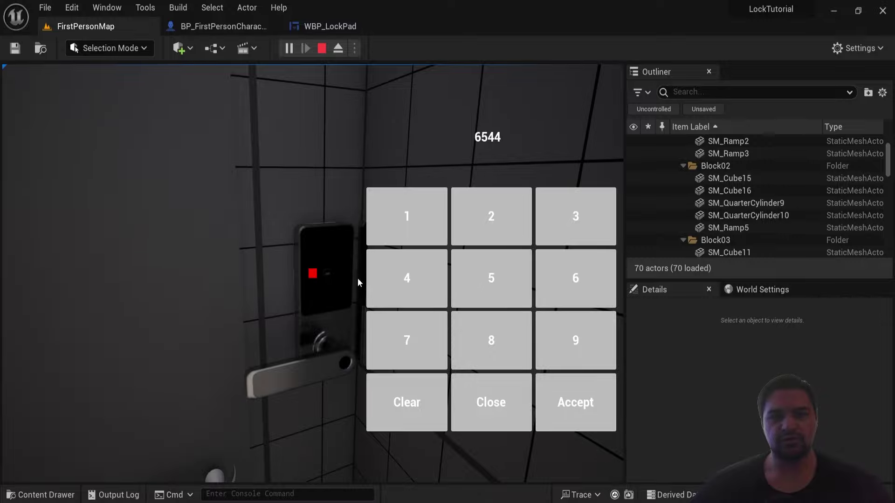
left_click(473, 395)
Reopen the keypad, enter 1, 2, 5, close it again and stop the play session
key("w")
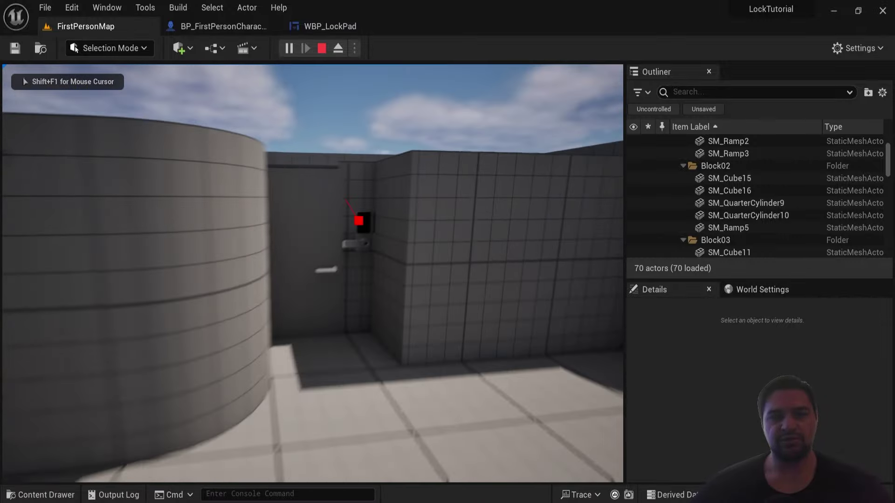
key("e")
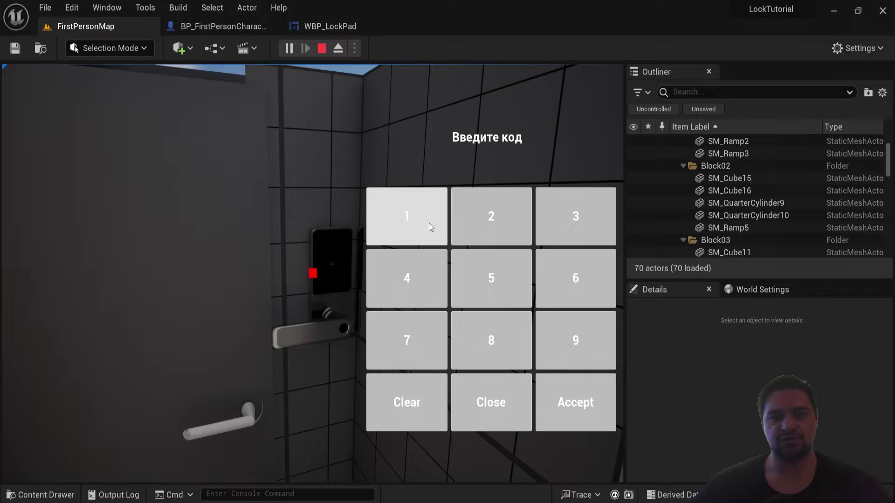
left_click(430, 226)
left_click(486, 241)
left_click(489, 280)
left_click(482, 400)
key("s")
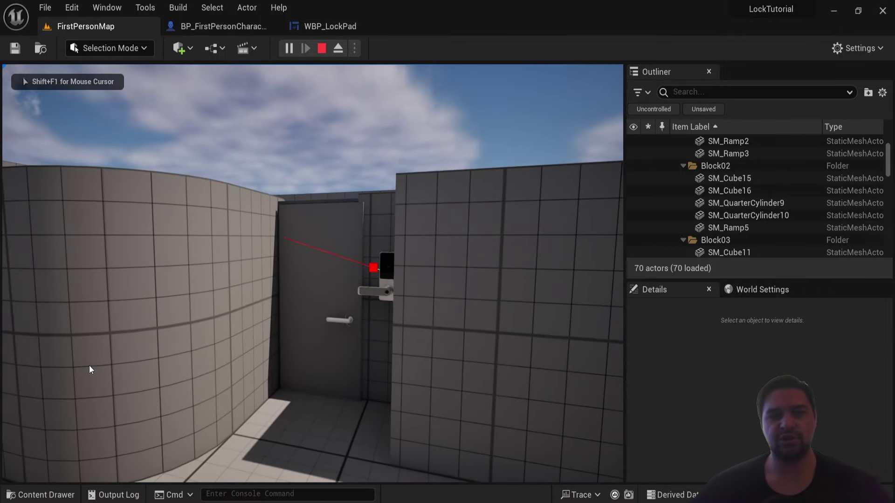
key("Escape")
Bring up WBP_LockPad's Event Graph and inspect the ButtonAccept click event
left_click(326, 26)
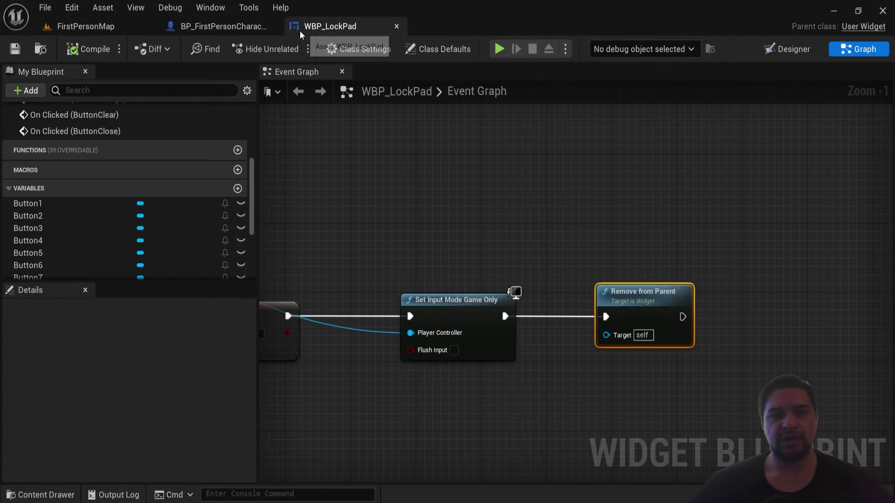
left_click(223, 26)
left_click(335, 37)
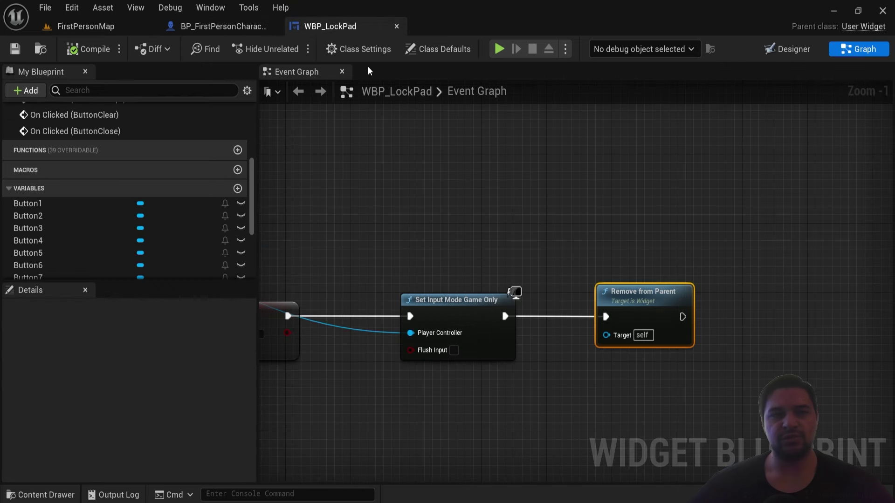
mouse_move(502, 307)
right_mouse_down()
mouse_move(595, 267)
mouse_move(875, 220)
mouse_move(603, 250)
right_mouse_up()
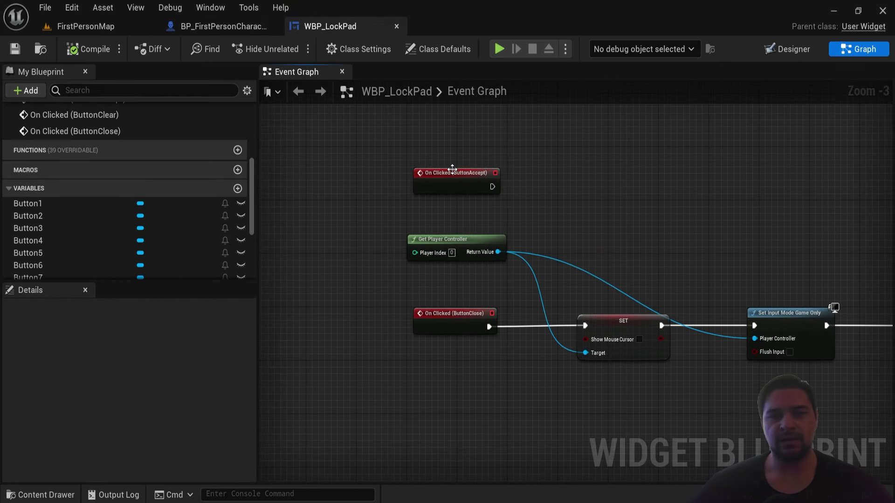
scroll(462, 173, "up", 1)
left_click(466, 167)
left_click(600, 190)
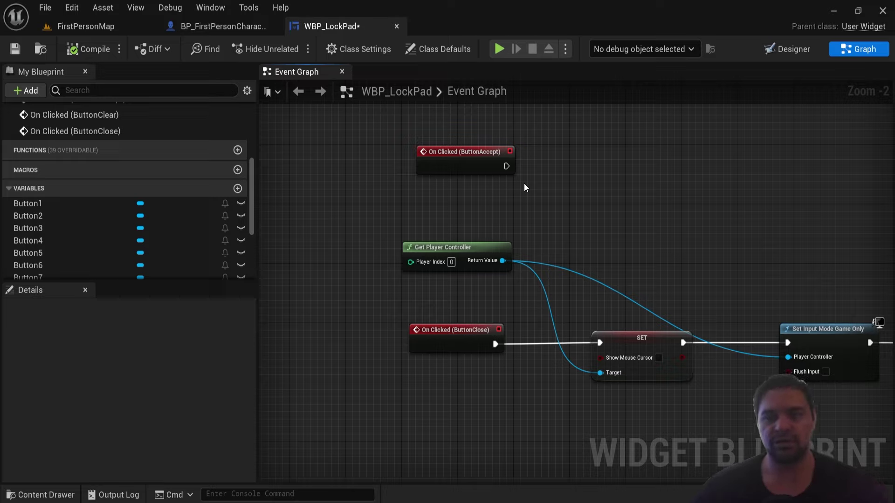
scroll(169, 212, "down", 1)
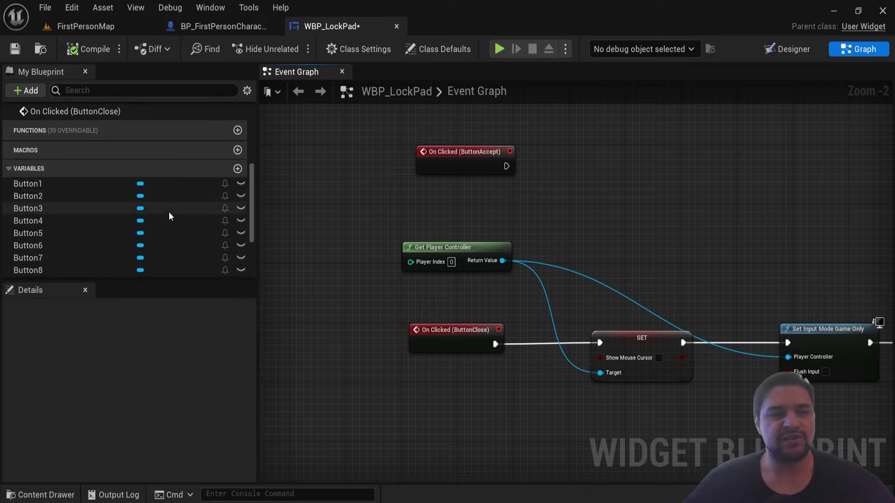
Add a CorrectPassword variable, tick Instance Editable and Expose on Spawn, and save
left_click(238, 169)
type("CorrectPasswor")
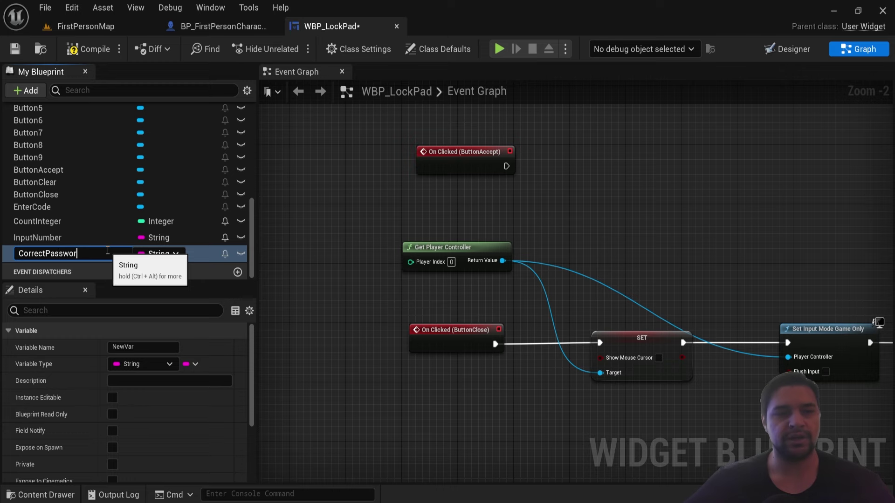
type("d")
key("Return")
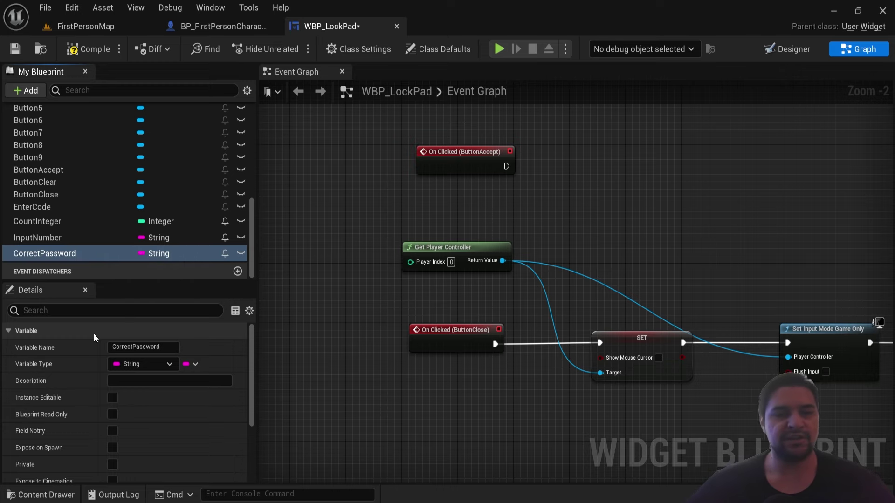
scroll(84, 373, "down", 1)
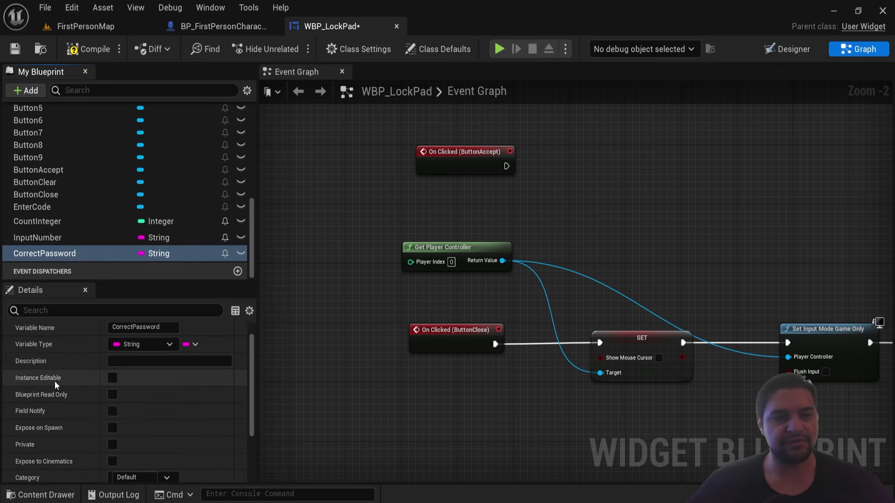
left_click(112, 378)
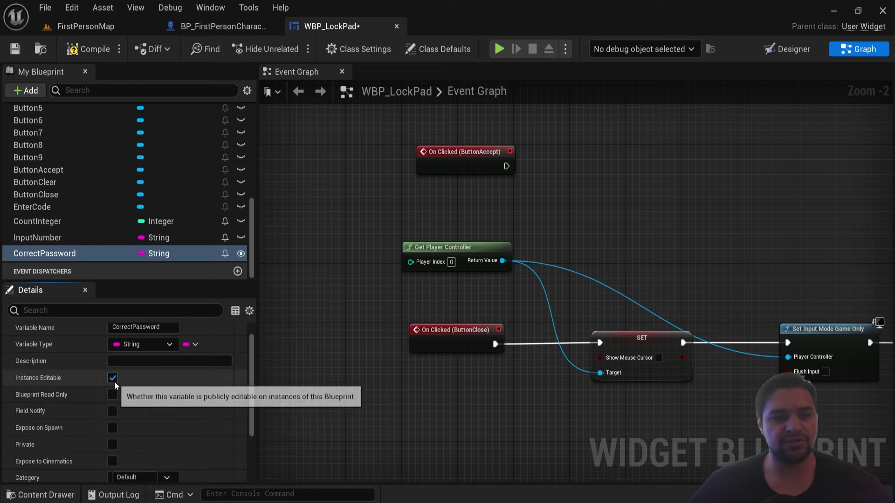
left_click(113, 428)
left_click(13, 54)
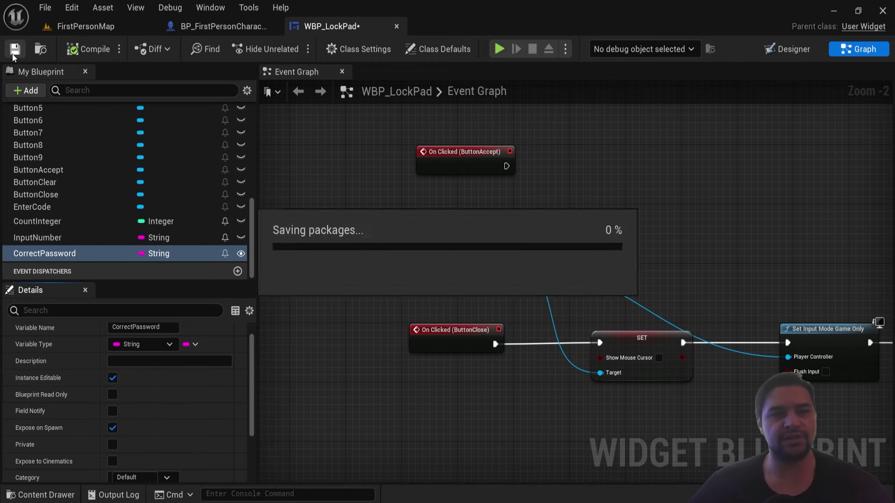
right_click_drag(405, 190, 373, 240)
left_click_drag(412, 225, 405, 217)
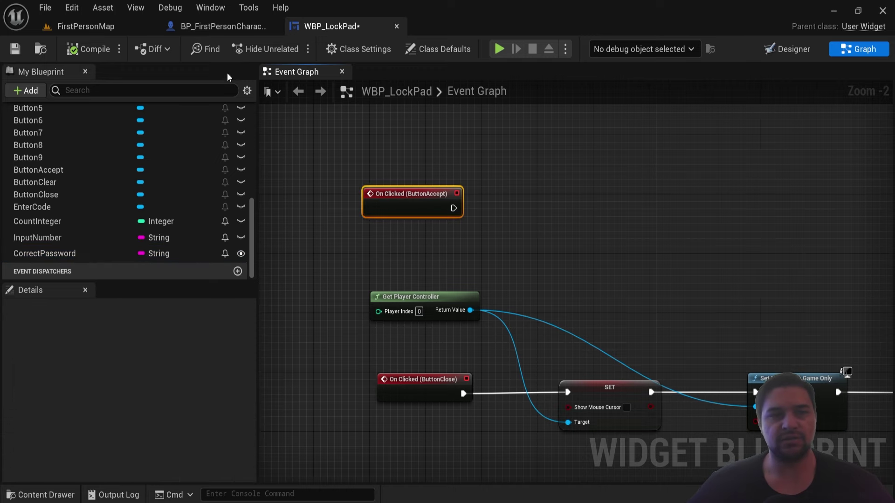
In BP_FirstPersonCharacter, refresh the Create WBP Lock Pad Widget node to reveal Correct Password
left_click(205, 29)
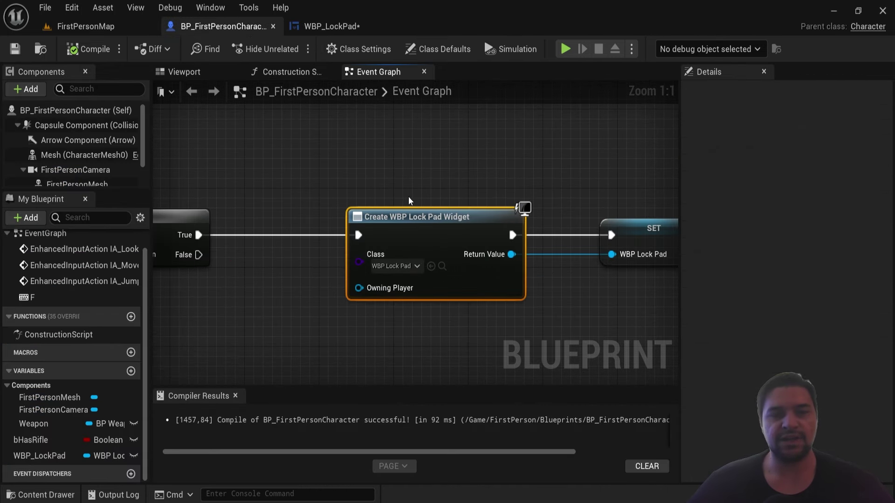
right_click(420, 213)
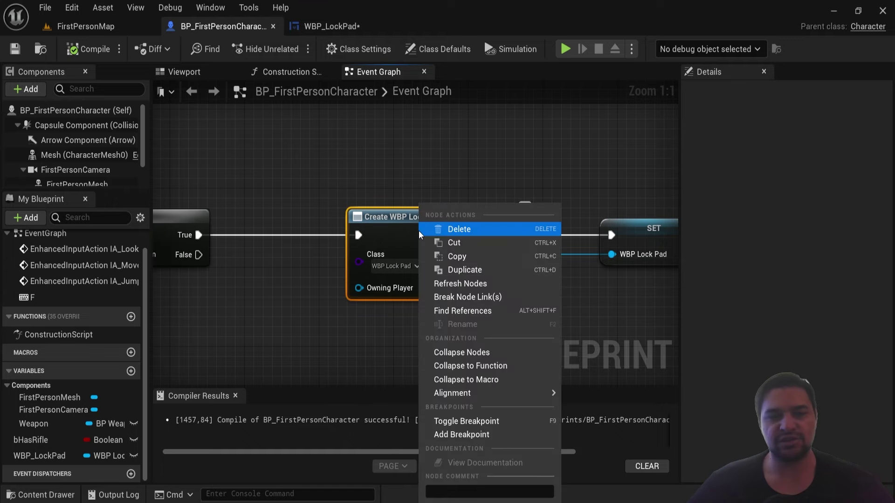
left_click(447, 283)
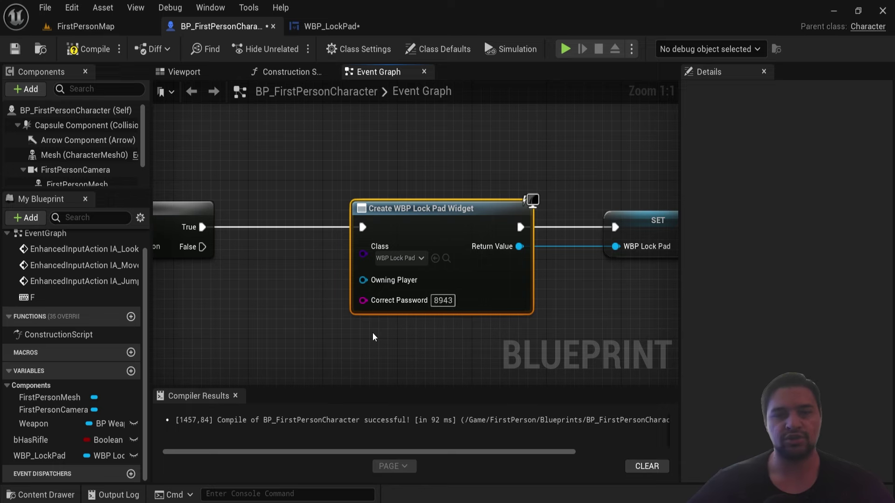
scroll(378, 335, "down", 1)
scroll(397, 331, "down", 1)
scroll(438, 321, "up", 2)
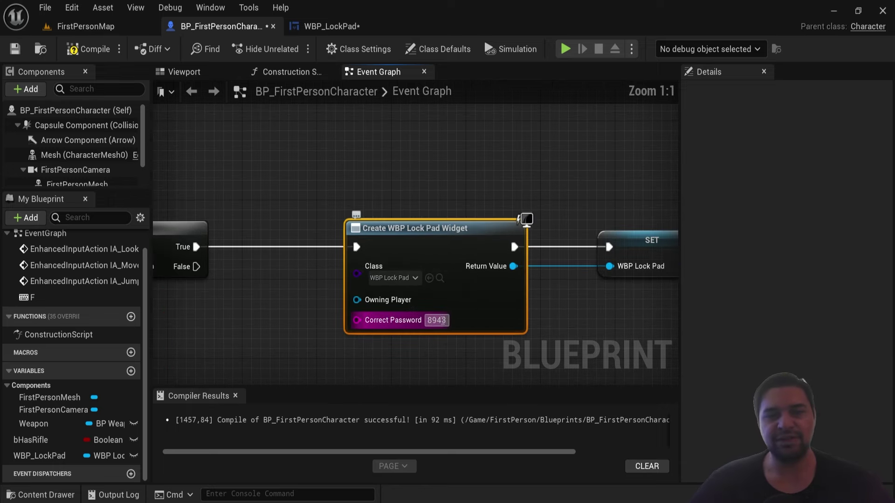
scroll(322, 207, "down", 2)
scroll(322, 207, "down", 3)
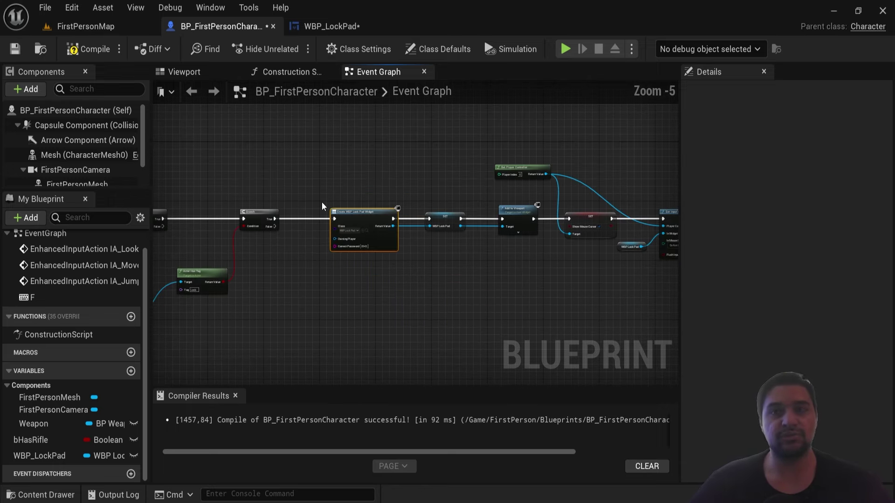
scroll(322, 206, "up", 3)
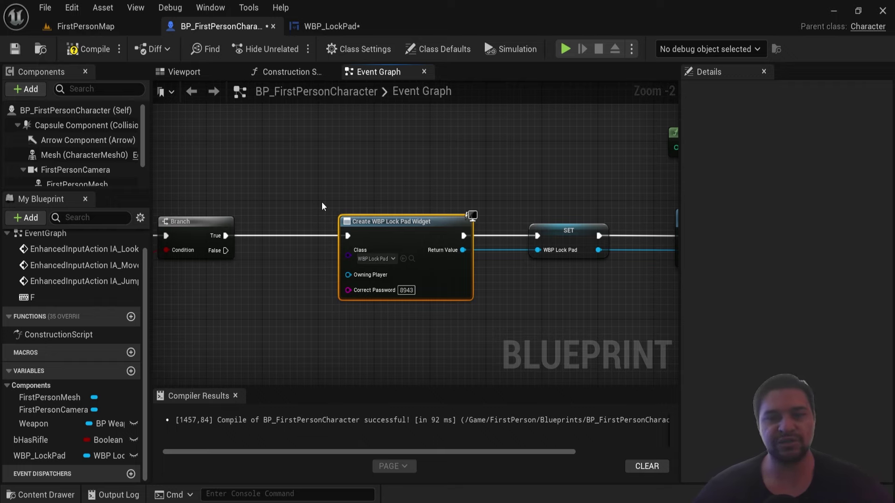
scroll(322, 207, "up", 1)
scroll(322, 207, "up", 1)
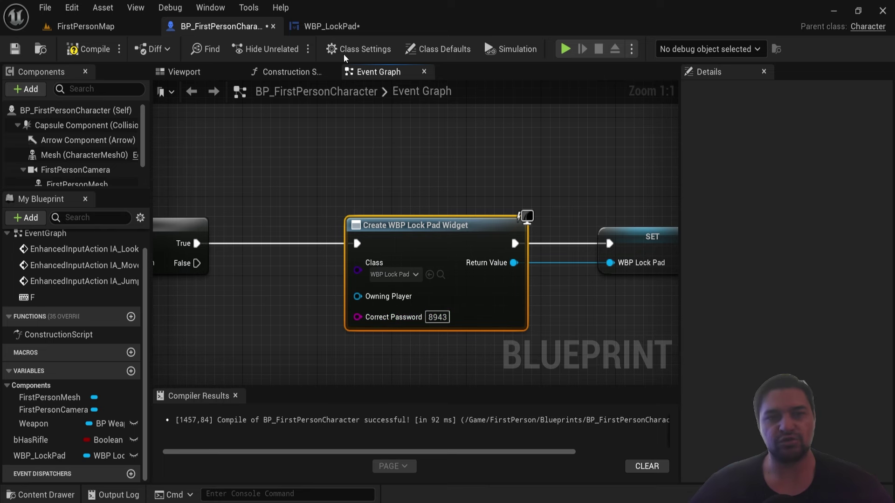
Compare with WBP_LockPad, then return to the Create widget node's Correct Password pin
left_click(332, 26)
left_click(219, 26)
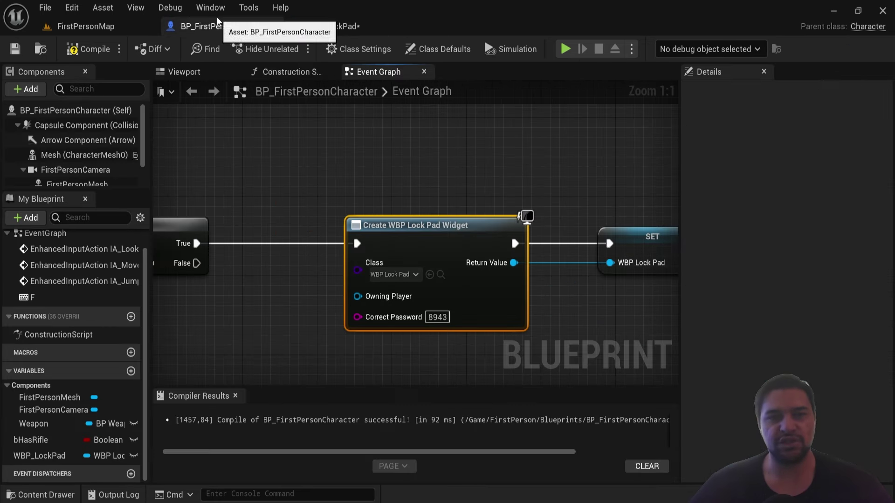
scroll(322, 306, "down", 3)
scroll(322, 305, "up", 3)
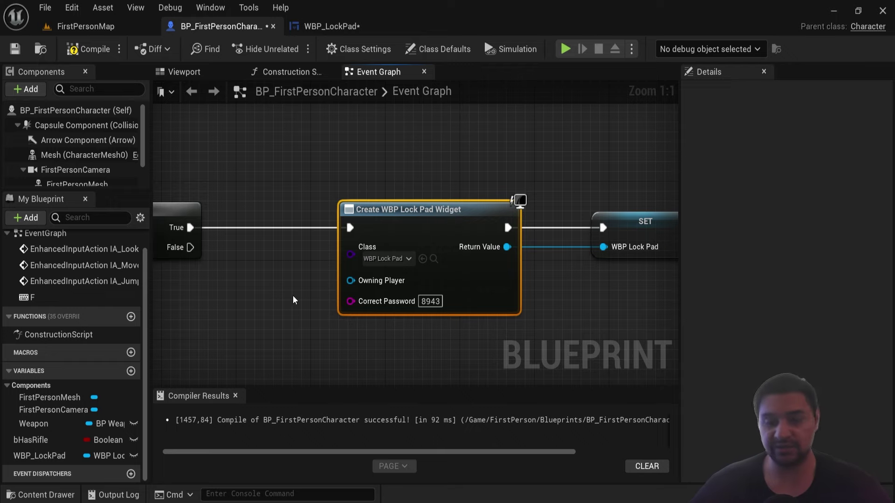
scroll(368, 300, "down", 3)
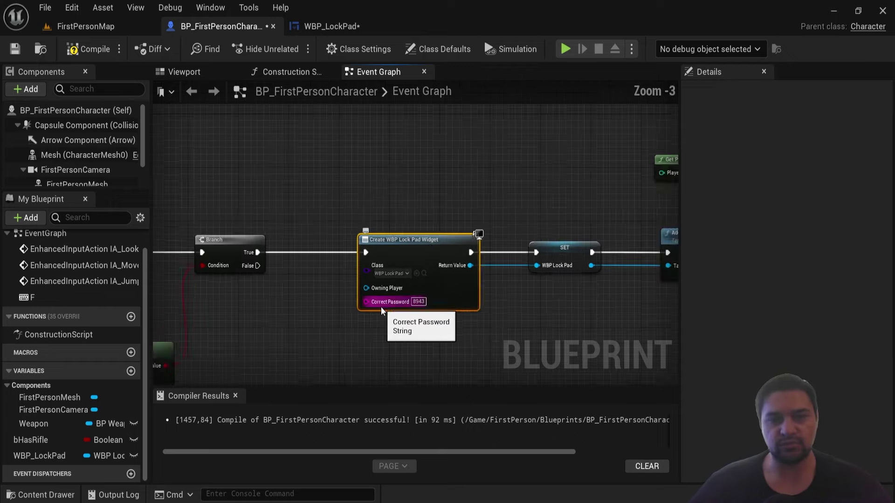
scroll(368, 301, "up", 3)
scroll(310, 254, "down", 4)
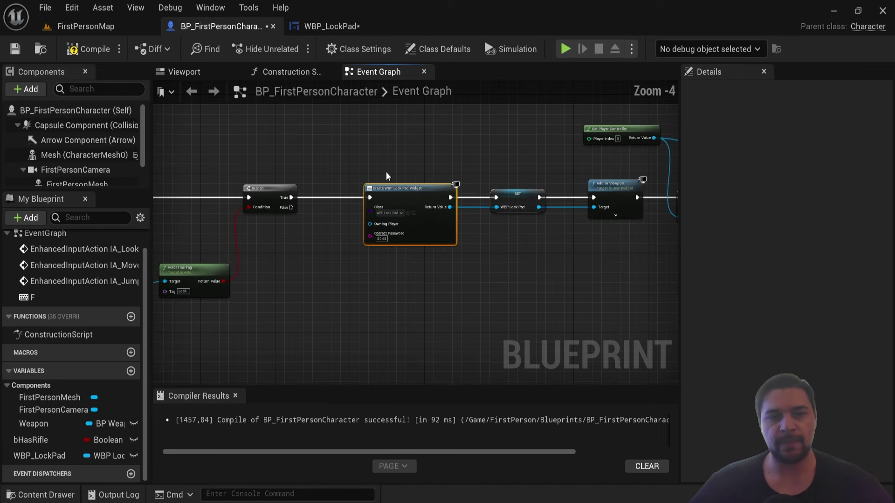
Get InputNumber and add an Equal Exactly (String) comparison wired to it
left_click(329, 39)
scroll(450, 238, "up", 3)
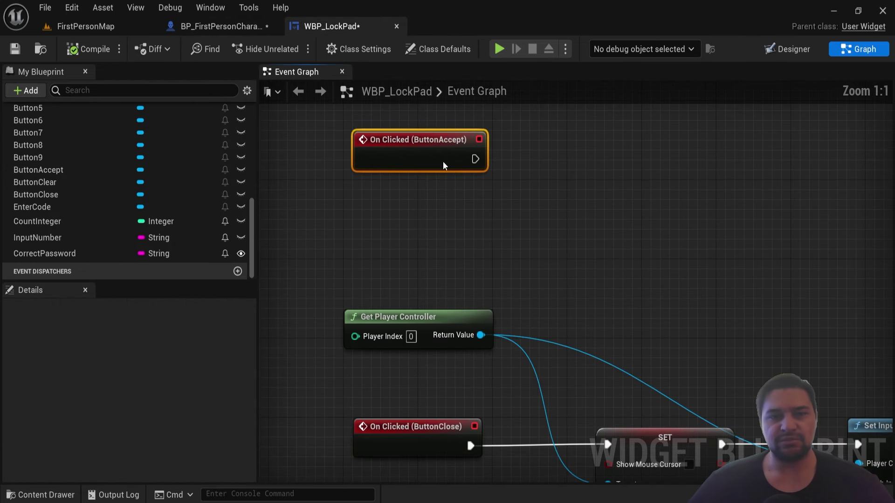
scroll(443, 161, "down", 1)
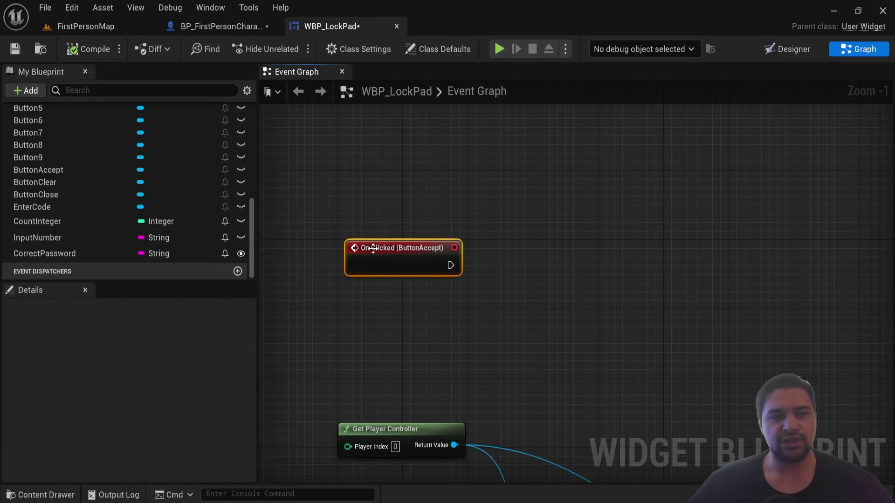
left_click_drag(366, 248, 374, 177)
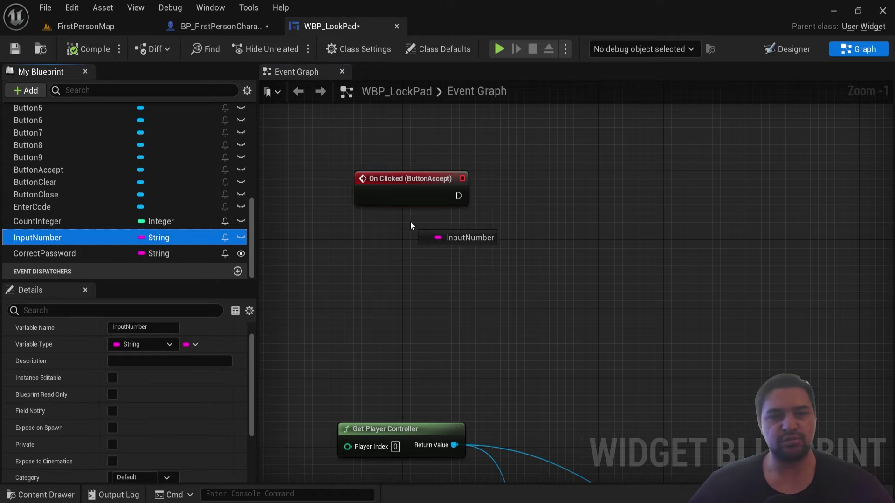
left_click_drag(44, 241, 419, 238)
left_click(448, 245)
scroll(451, 242, "up", 1)
left_click_drag(539, 299, 541, 299)
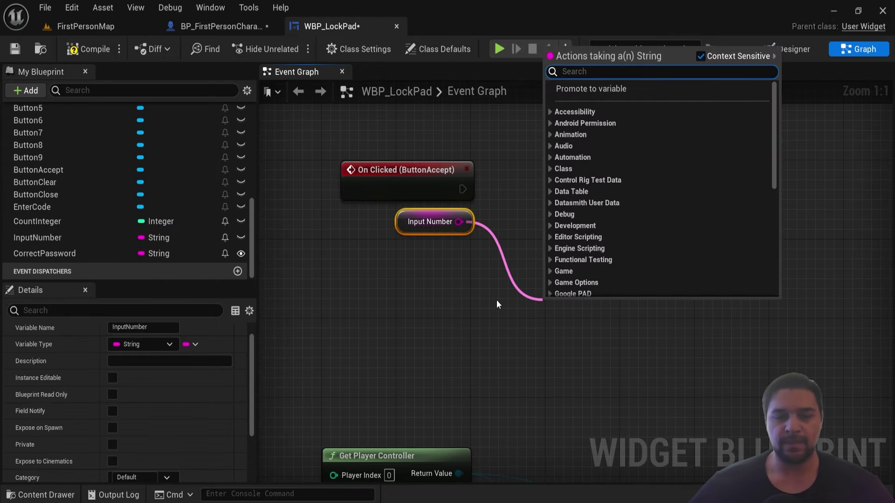
type("==")
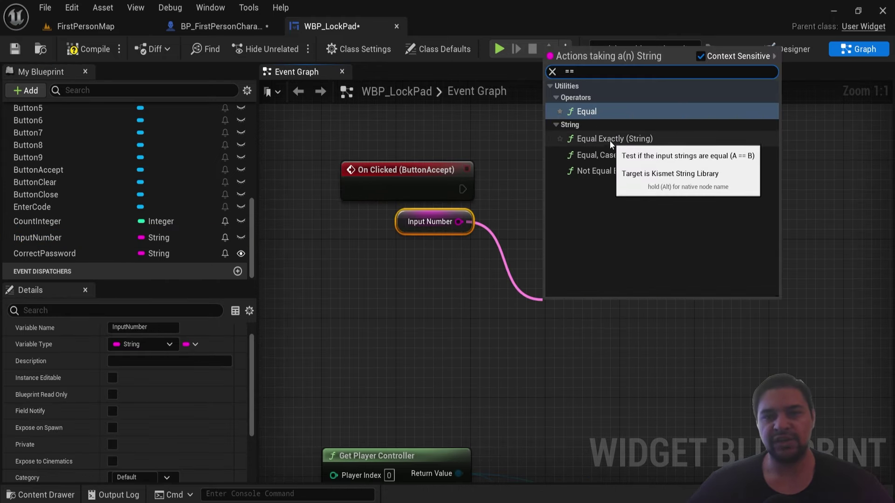
left_click(608, 139)
left_click(608, 139)
left_click_drag(589, 303, 561, 273)
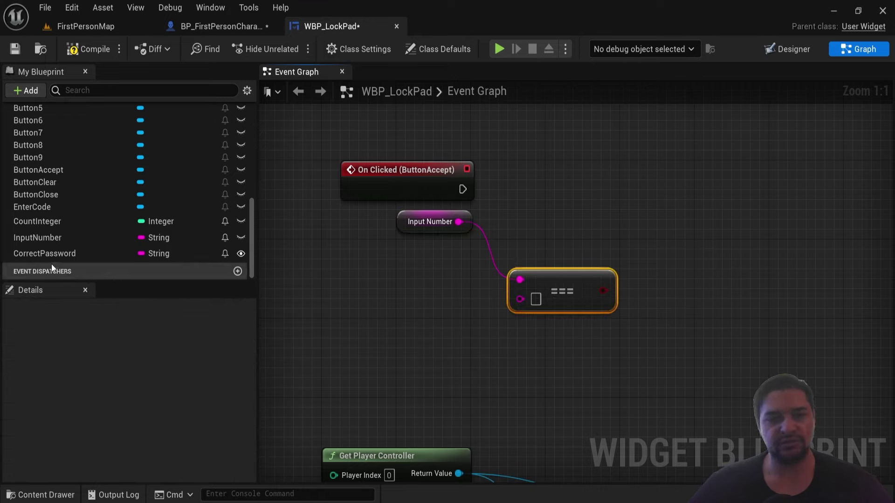
Feed CorrectPassword into the comparison and run a Branch from the ButtonAccept click
left_click_drag(44, 253, 522, 295)
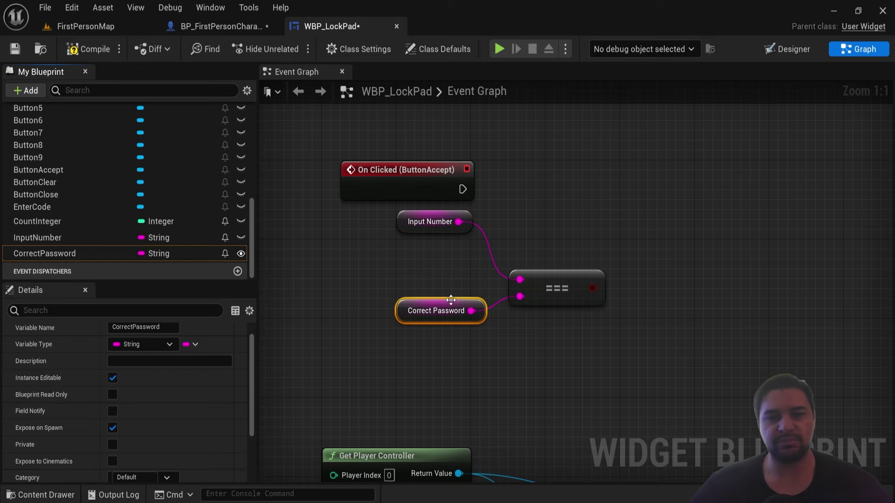
scroll(451, 300, "down", 1)
left_click(555, 195)
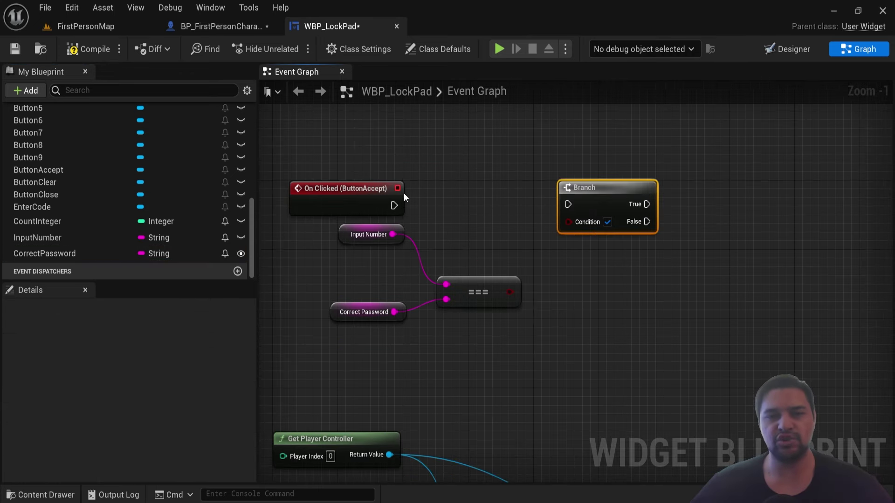
mouse_move(394, 206)
left_mouse_down()
mouse_move(582, 207)
mouse_move(571, 223)
left_mouse_up()
scroll(578, 248, "down", 2)
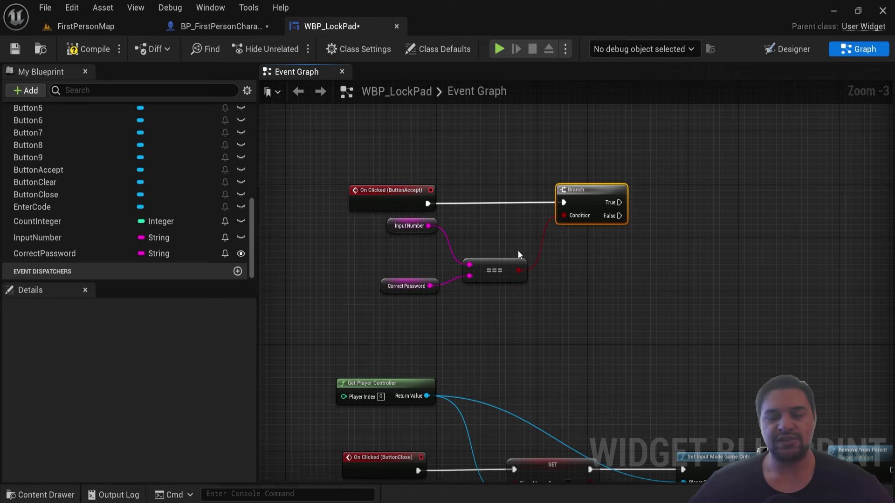
right_click_drag(561, 266, 519, 233)
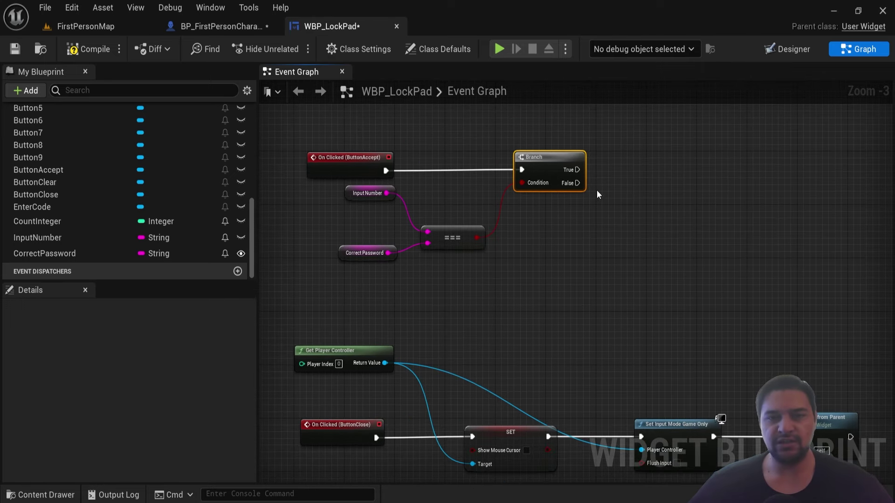
Connect the Branch's True output to the keypad-closing SET node
left_click_drag(578, 169, 586, 173)
left_click_drag(633, 200, 472, 348)
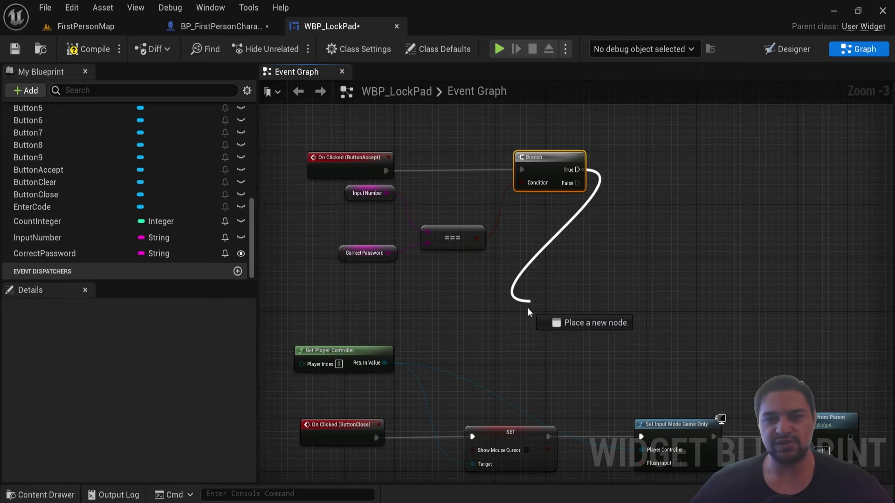
scroll(493, 428, "up", 1)
scroll(447, 413, "up", 1)
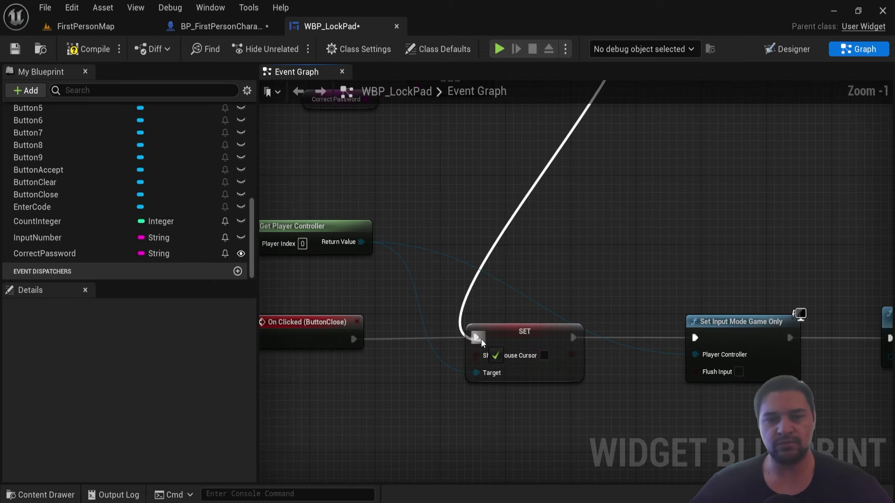
left_click_drag(471, 349, 480, 338)
right_click_drag(435, 415, 507, 430)
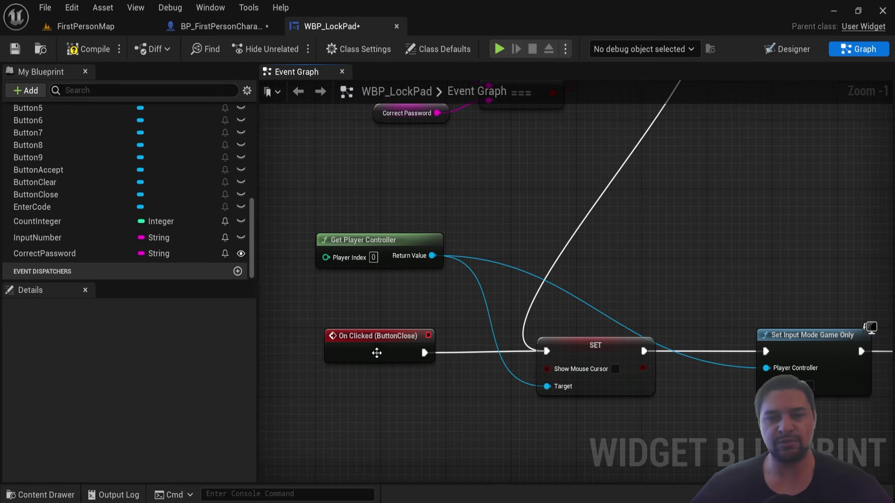
scroll(415, 321, "down", 2)
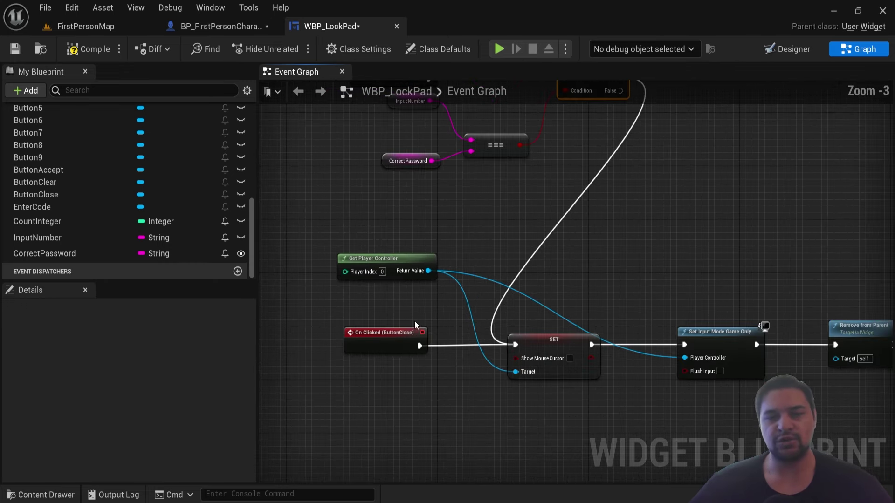
right_click_drag(414, 321, 384, 380)
scroll(357, 385, "up", 2)
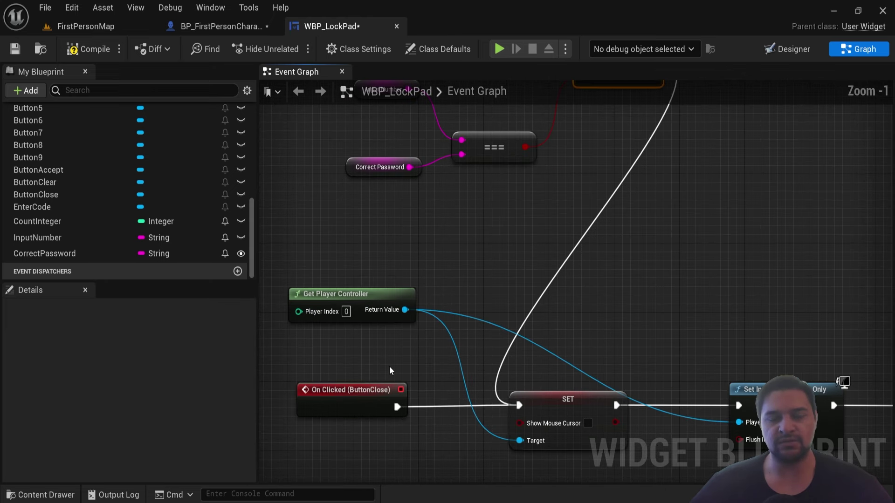
scroll(390, 366, "down", 2)
right_click_drag(512, 230, 376, 326)
scroll(496, 261, "up", 2)
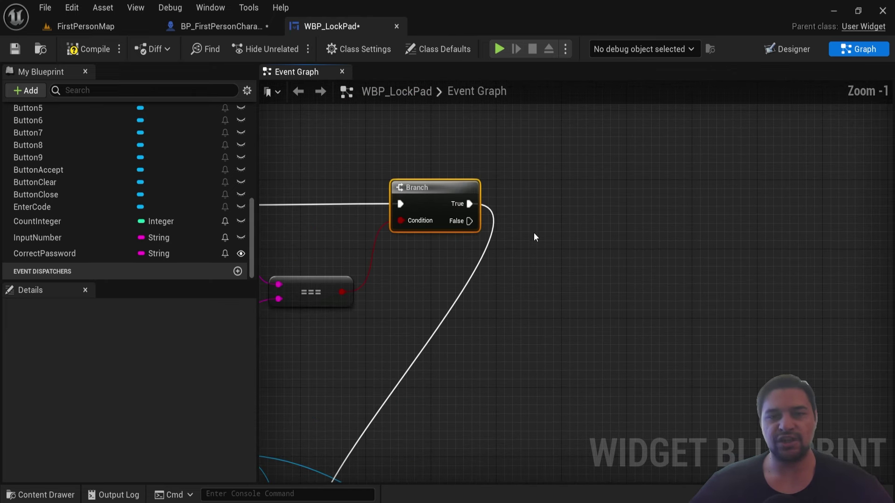
mouse_move(534, 235)
right_mouse_down()
mouse_move(489, 259)
mouse_move(450, 242)
right_mouse_up()
On the Branch's False output, set the Enter Code text to 'Неверный код!'
left_click(478, 243)
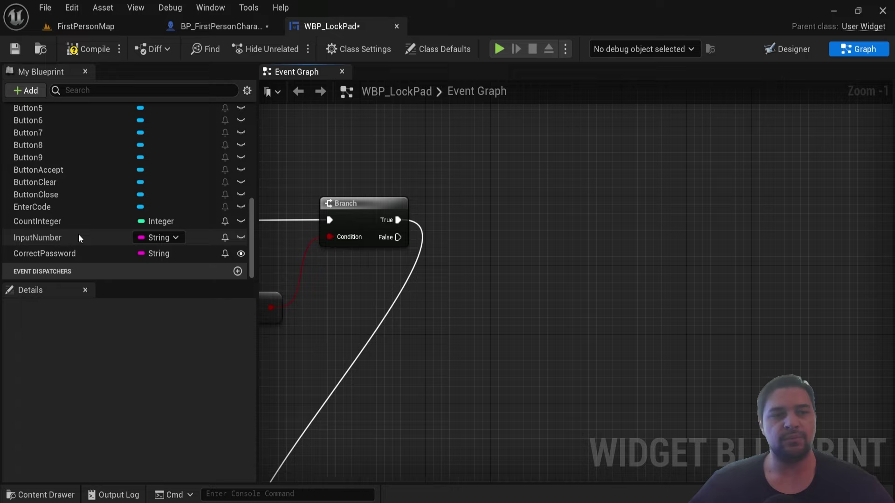
left_click_drag(51, 208, 528, 327)
type("Set")
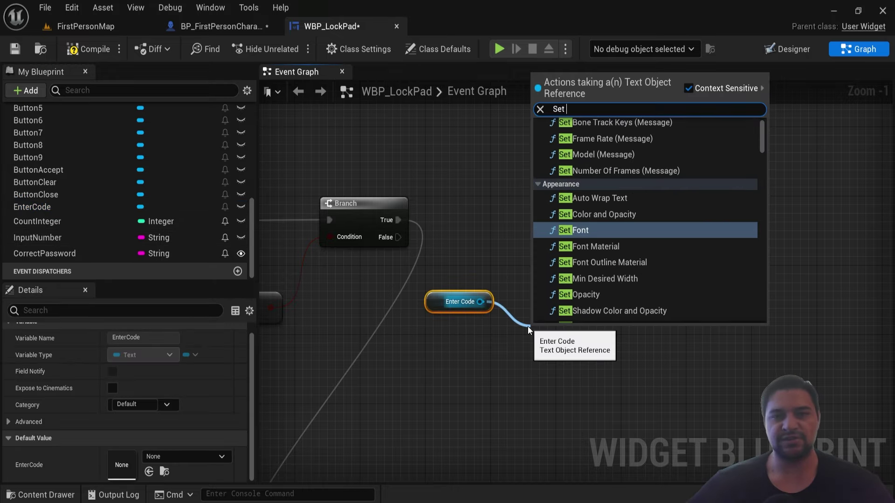
type(" text")
left_click(578, 317)
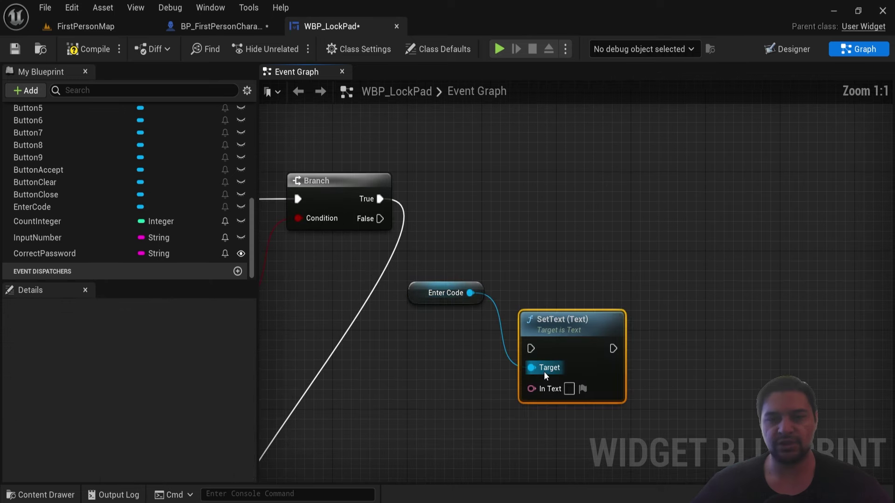
type("Неверный код!")
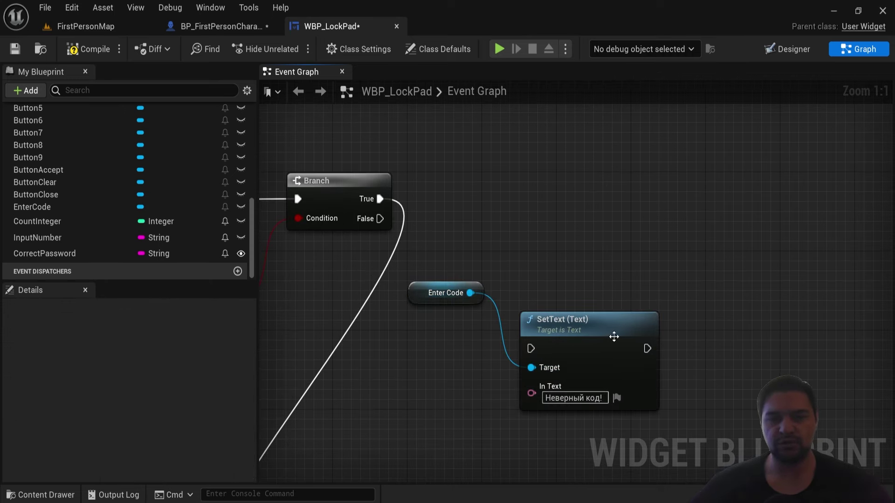
left_click_drag(598, 341, 644, 262)
mouse_move(382, 219)
left_mouse_down()
mouse_move(577, 269)
mouse_move(620, 210)
left_mouse_up()
Add a 1.0-second Delay after the error text
scroll(667, 273, "down", 2)
left_click_drag(494, 238, 565, 238)
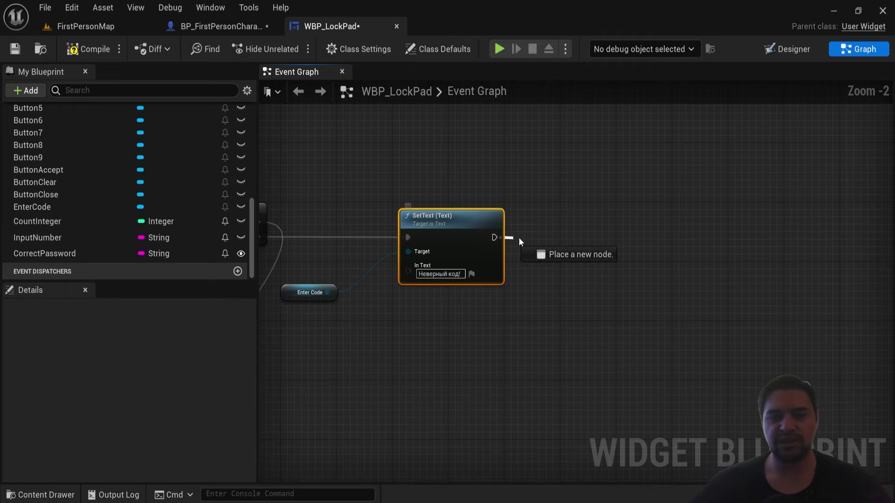
type("delay")
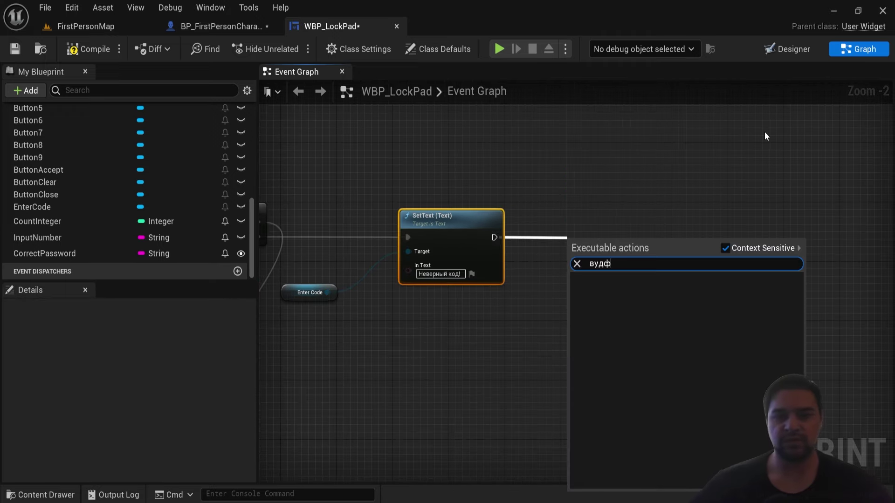
key("Return")
scroll(671, 168, "up", 2)
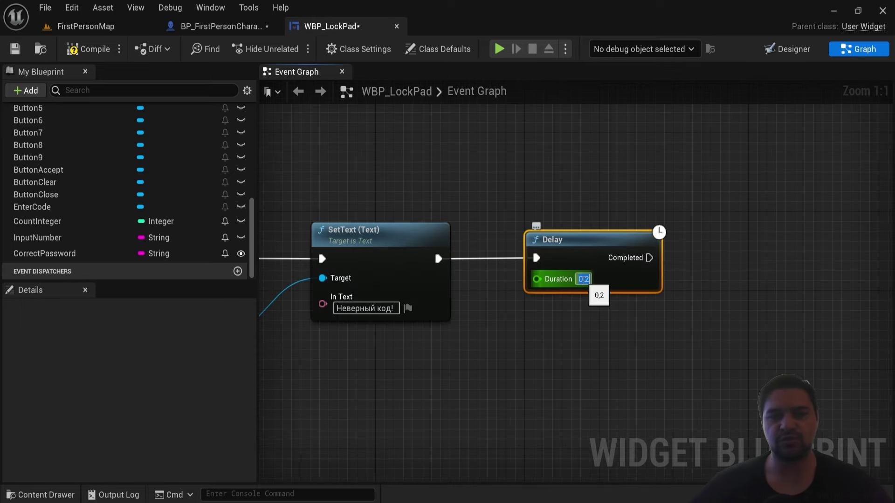
key("Return")
Move the ButtonClear nodes above and wire the Delay's Completed to their Input Number reset
scroll(633, 233, "down", 4)
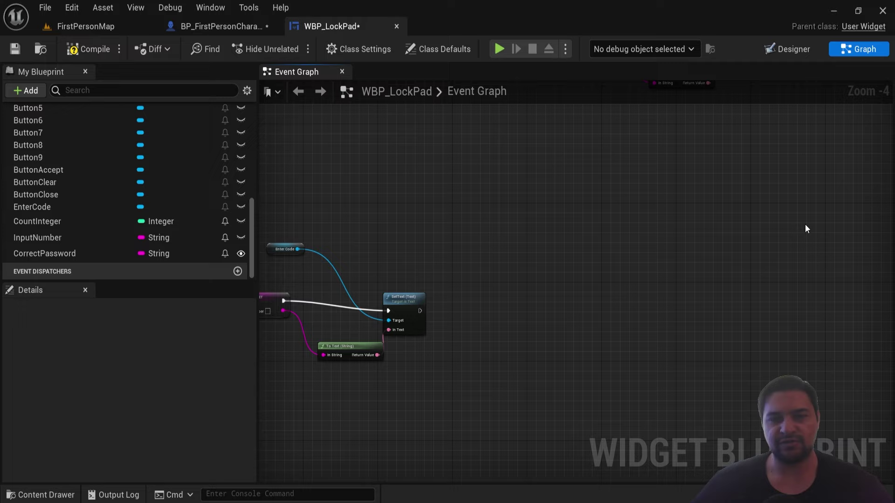
scroll(651, 210, "down", 2)
scroll(448, 218, "up", 3)
right_click_drag(448, 217, 440, 203)
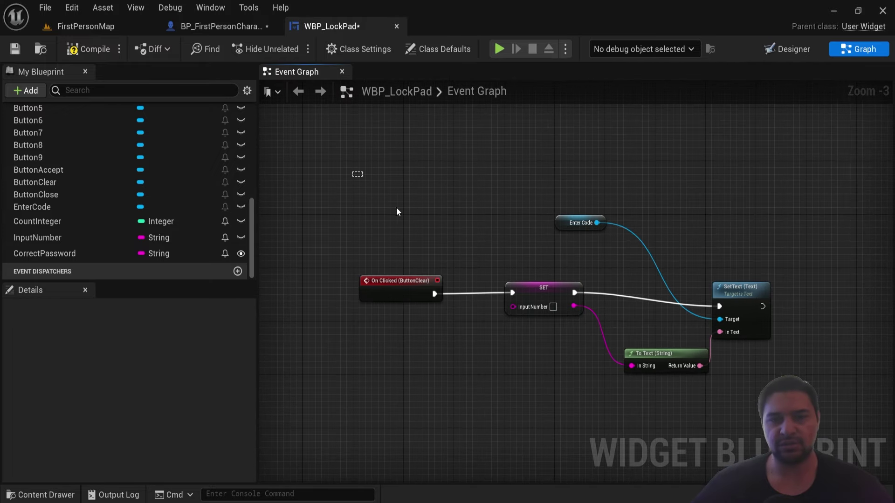
left_click_drag(358, 173, 733, 404)
right_click_drag(758, 306, 882, 279)
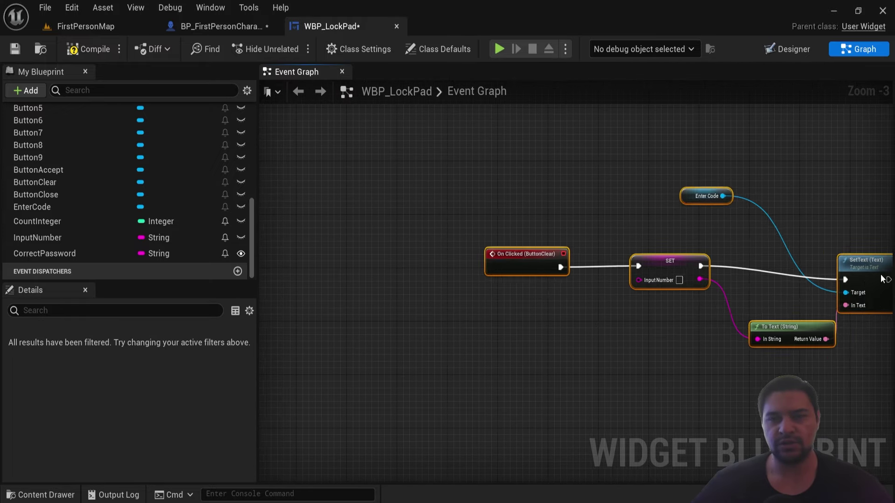
scroll(883, 279, "down", 3)
right_click_drag(585, 210, 488, 318)
scroll(515, 278, "down", 1)
scroll(440, 334, "up", 2)
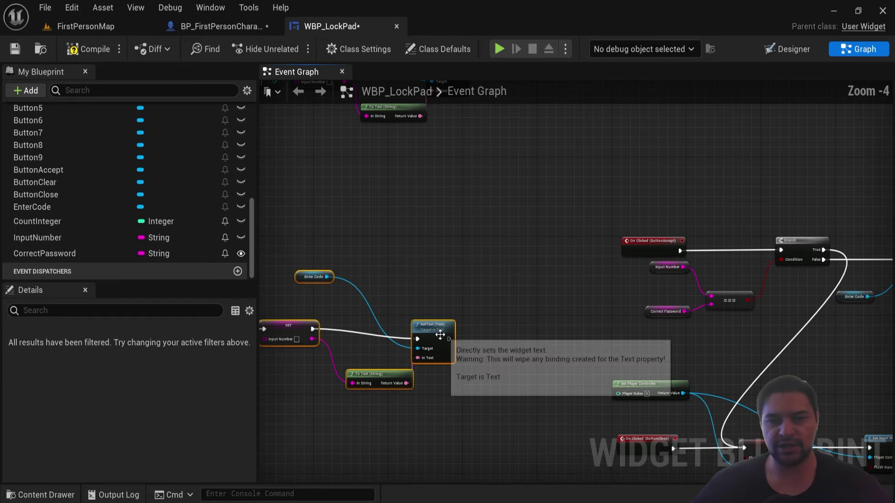
left_click_drag(440, 334, 885, 155)
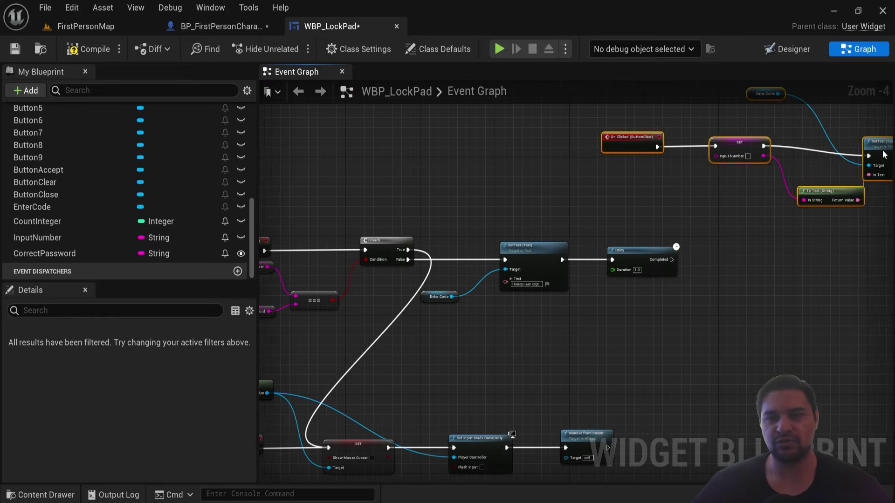
scroll(852, 168, "up", 2)
left_click(611, 255)
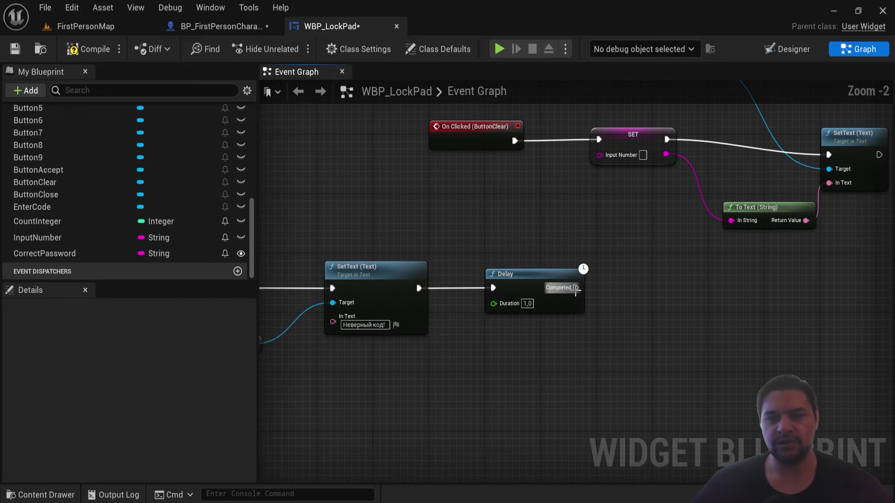
mouse_move(576, 289)
left_mouse_down()
mouse_move(596, 129)
mouse_move(597, 140)
left_mouse_up()
scroll(597, 140, "down", 2)
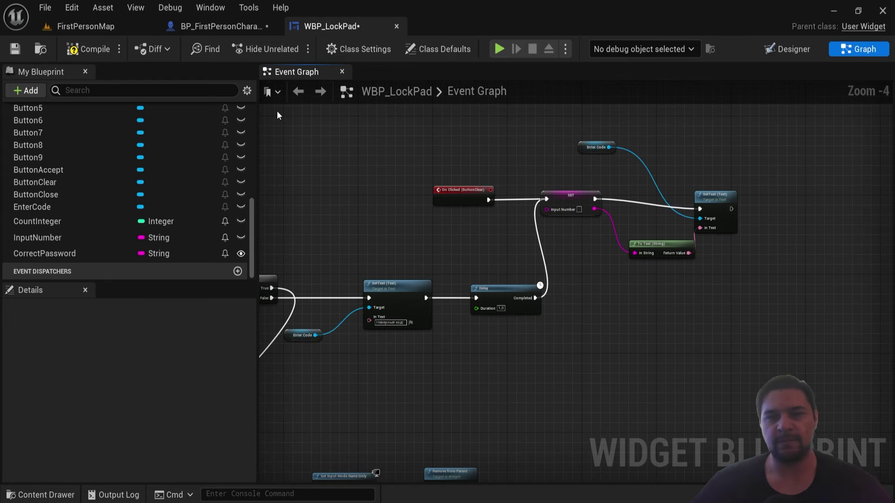
Compile the keypad widget, start a play-test, and check the correct code in the character blueprint
left_click(88, 49)
left_click(86, 26)
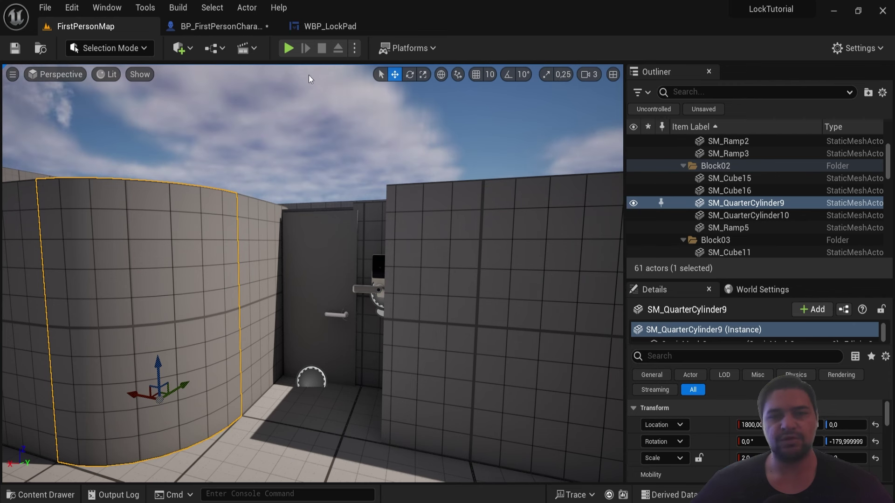
left_click(288, 48)
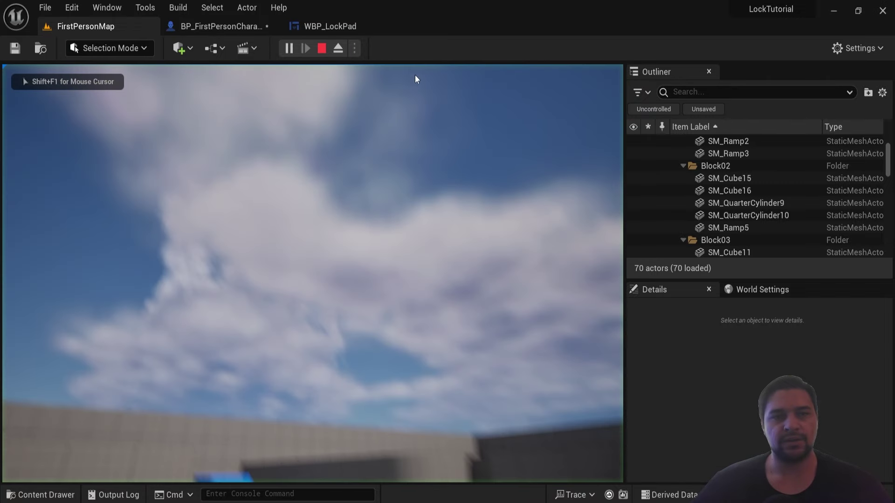
left_click(335, 27)
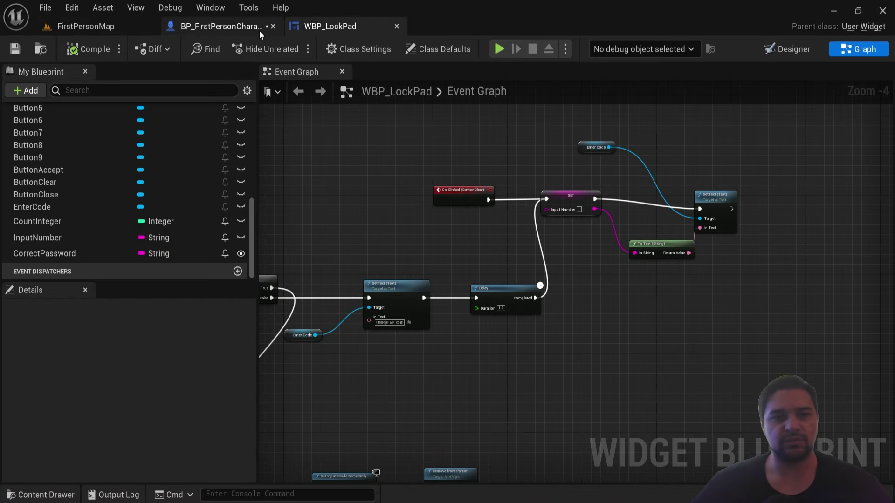
left_click(214, 26)
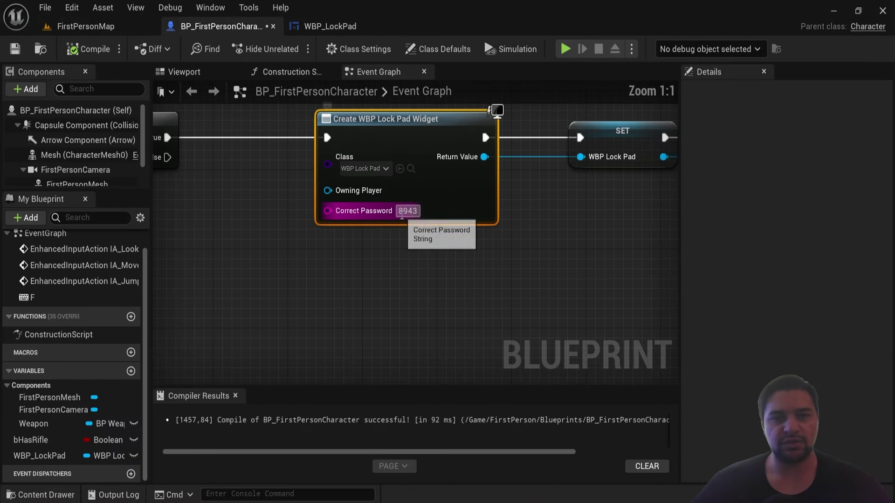
left_click(104, 33)
Play-test by walking to the door lock, entering the code on the keypad and accepting it
left_click(288, 49)
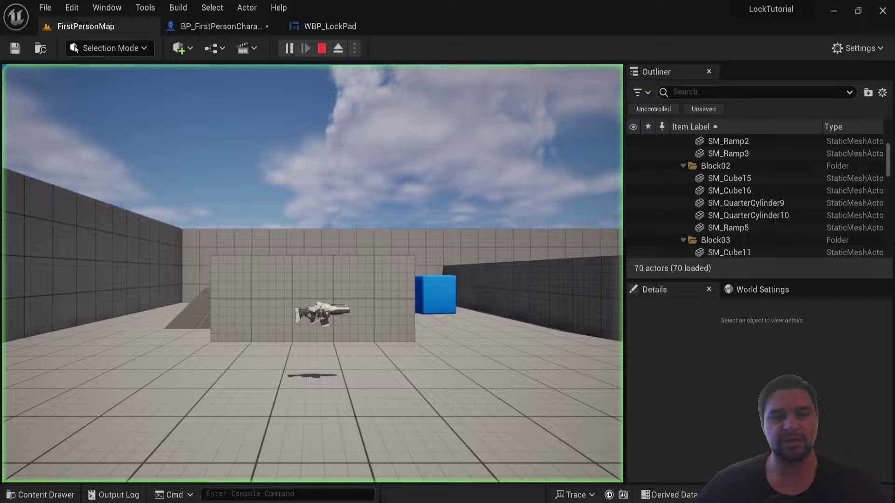
key("w")
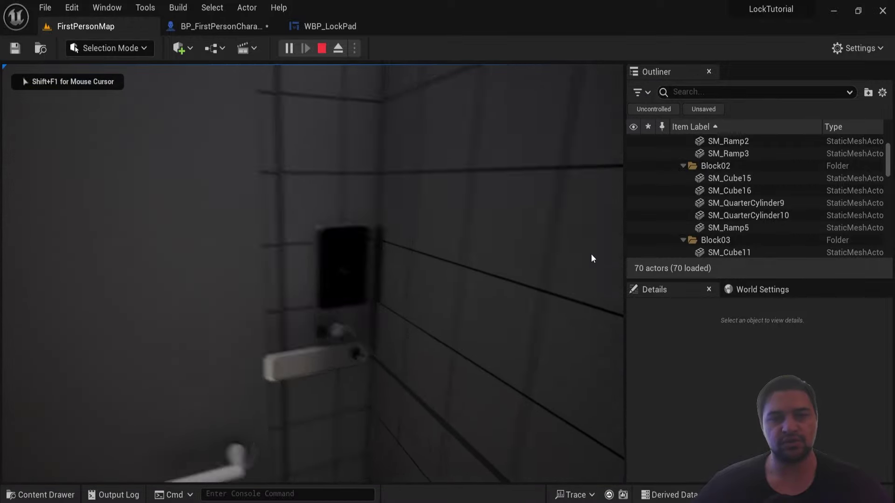
key("e")
left_click(518, 332)
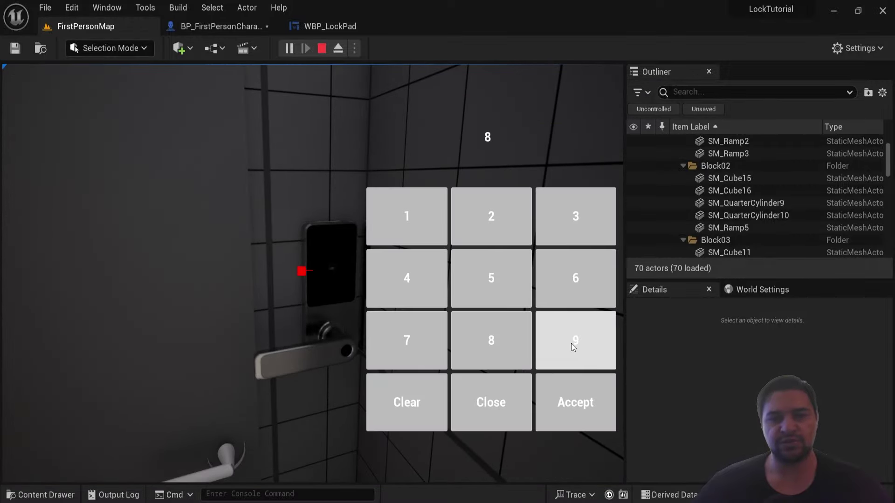
left_click(572, 343)
left_click(424, 291)
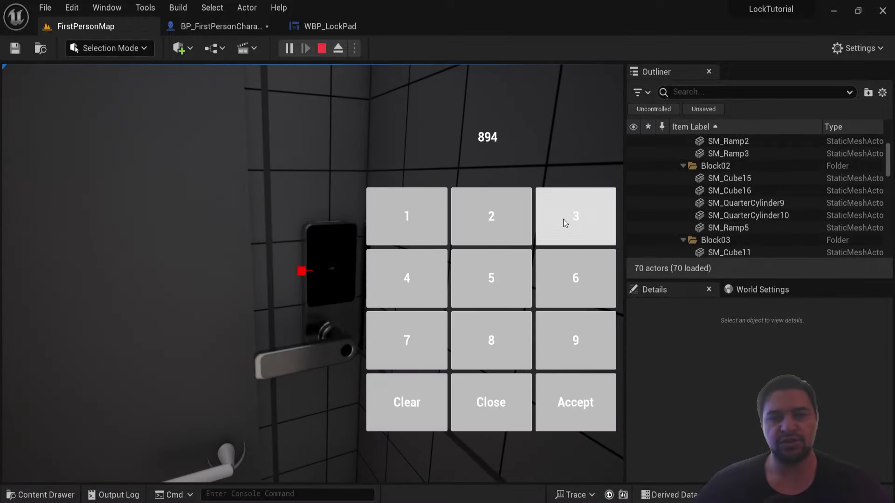
left_click(583, 399)
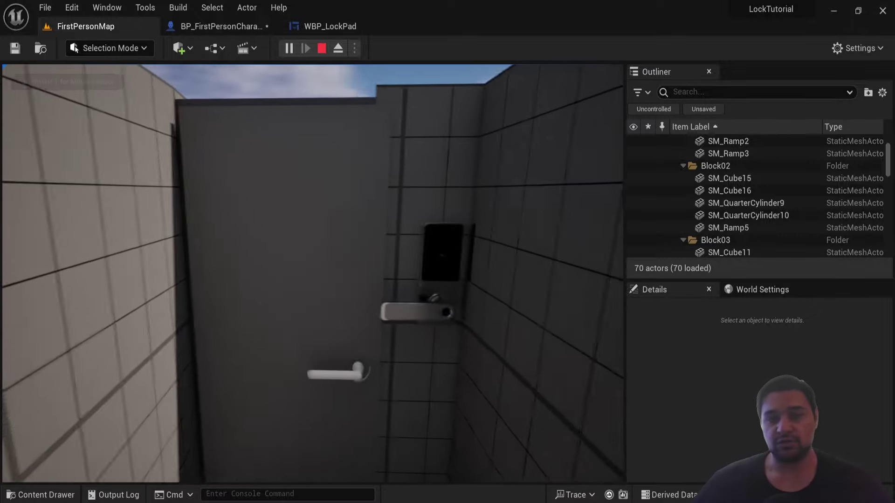
key("Escape")
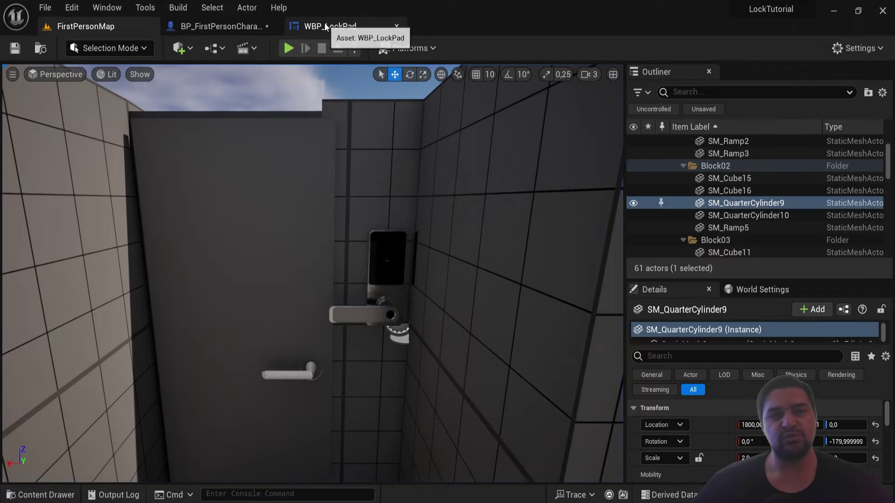
Look over the door area in the level, then return to WBP_LockPad's Event Graph
right_click_drag(260, 213, 260, 173)
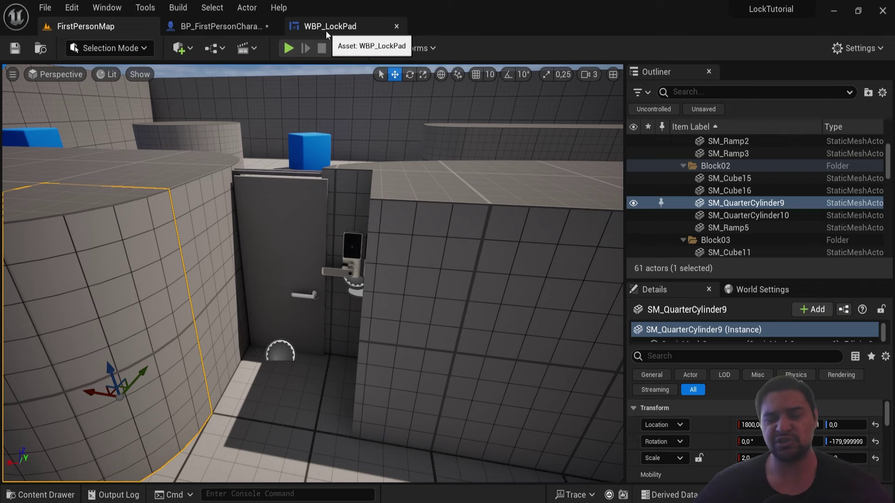
left_click_drag(321, 177, 321, 186)
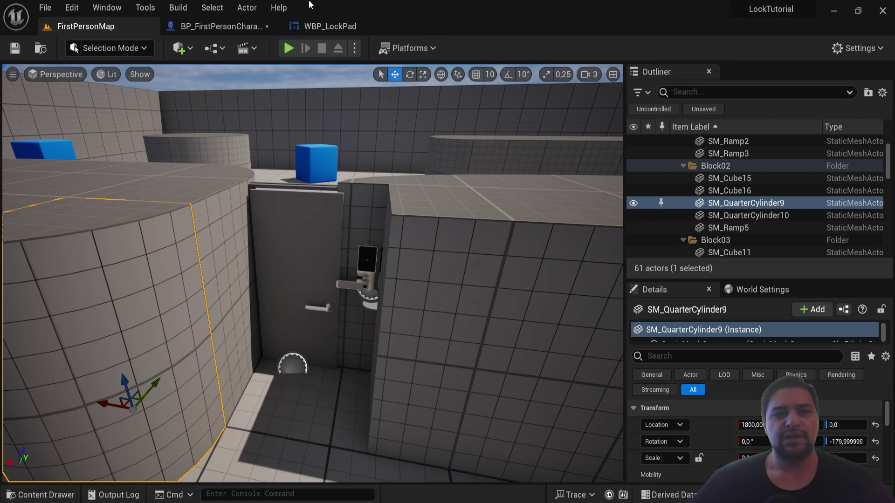
left_click(342, 26)
scroll(424, 185, "down", 4)
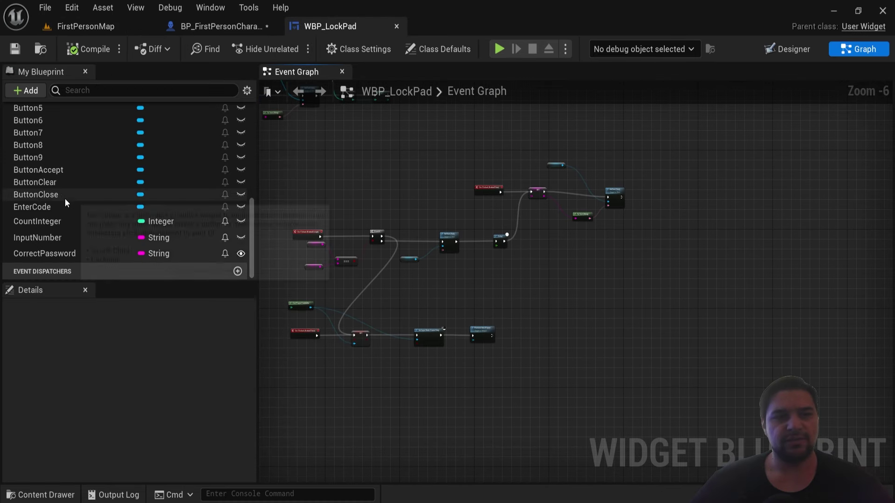
Add a new widget variable bIsAcceptPassword of type Boolean
scroll(83, 169, "up", 3)
scroll(45, 131, "up", 2)
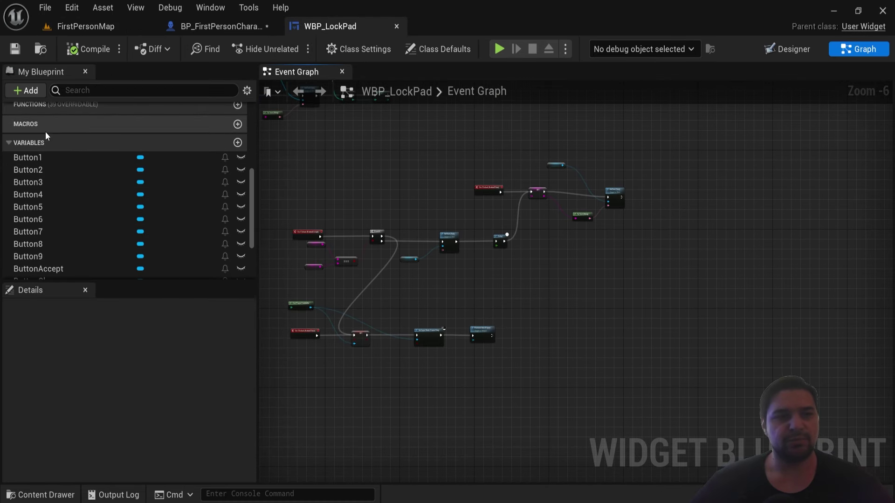
left_click(236, 143)
type("bIsAcceptPa")
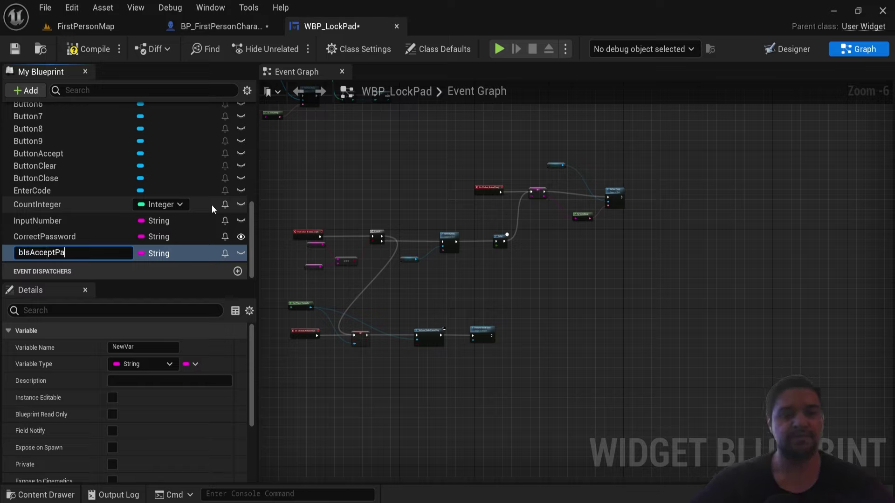
type("ssw")
type("ord")
key("Return")
left_click(176, 256)
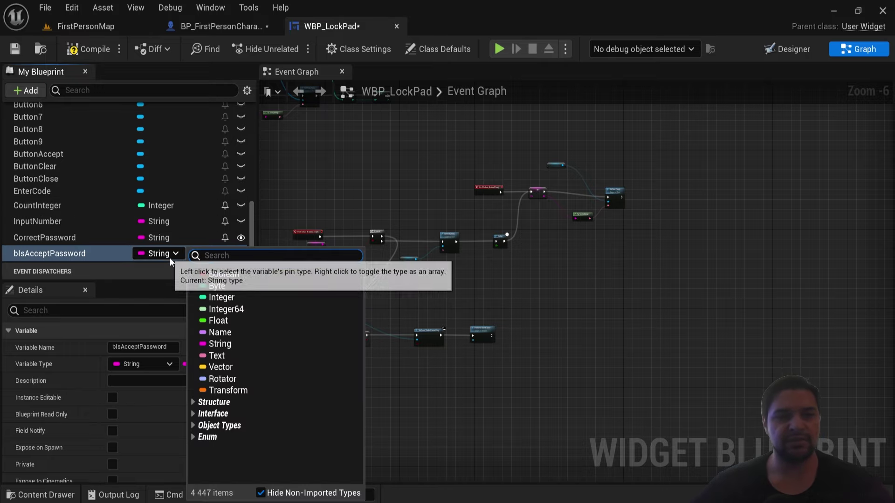
left_click(219, 272)
Place a Set bIsAcceptPassword node below the Accept Branch
scroll(577, 290, "up", 4)
right_click_drag(576, 286, 538, 365)
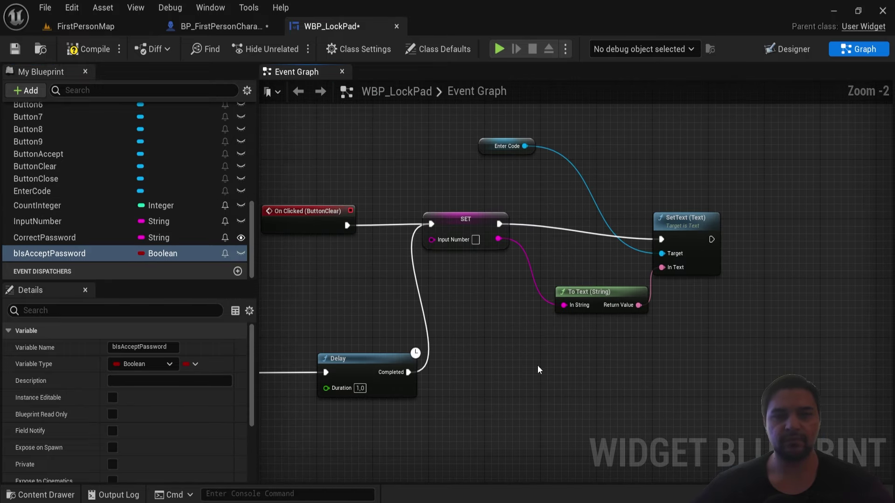
scroll(538, 365, "down", 2)
right_click_drag(709, 244, 602, 273)
scroll(603, 273, "up", 1)
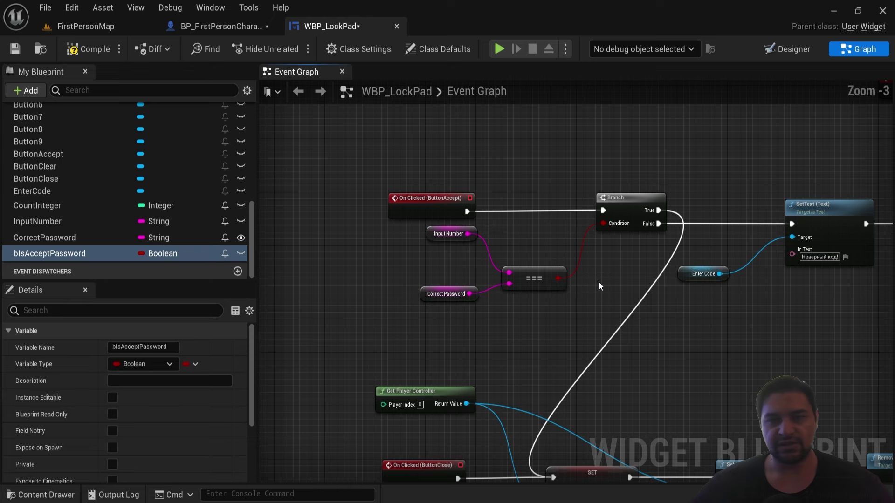
right_click_drag(585, 320, 534, 201)
right_click_drag(509, 247, 413, 307)
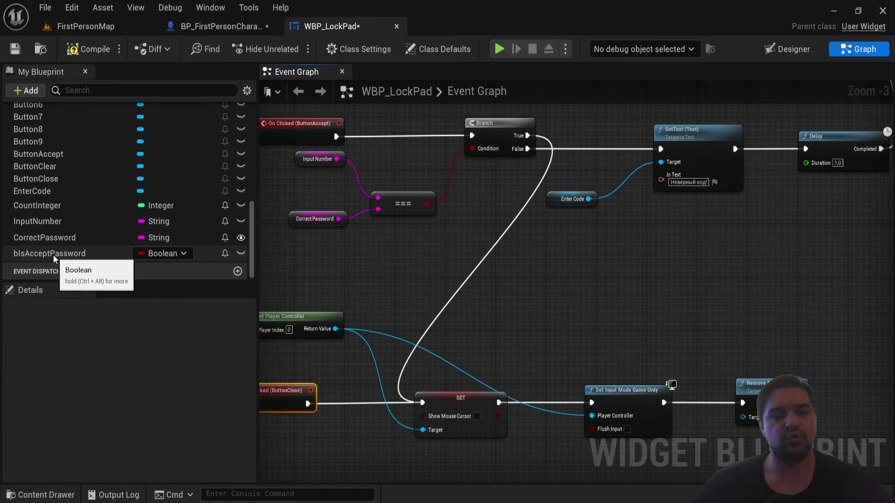
left_click_drag(50, 253, 379, 259)
left_click_drag(477, 248, 477, 248)
left_click(493, 288)
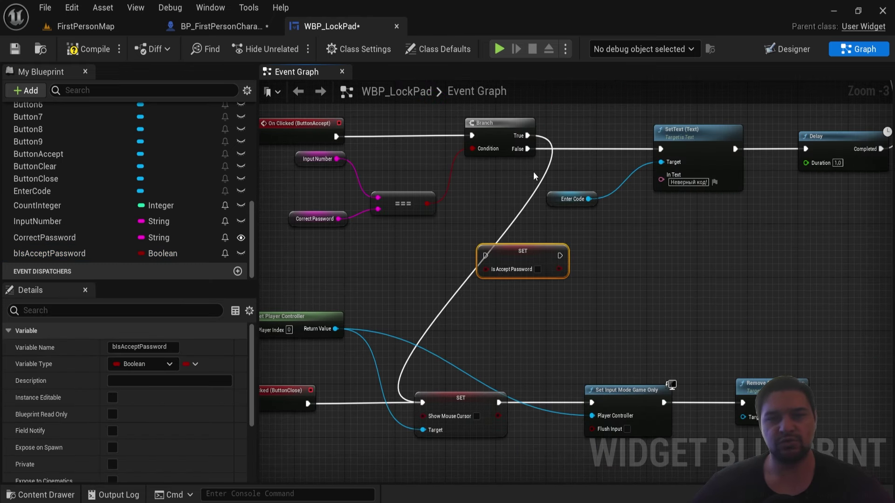
Route the Branch's True output into the setter and tick it to true
scroll(531, 135, "up", 1)
left_click_drag(513, 134, 468, 271)
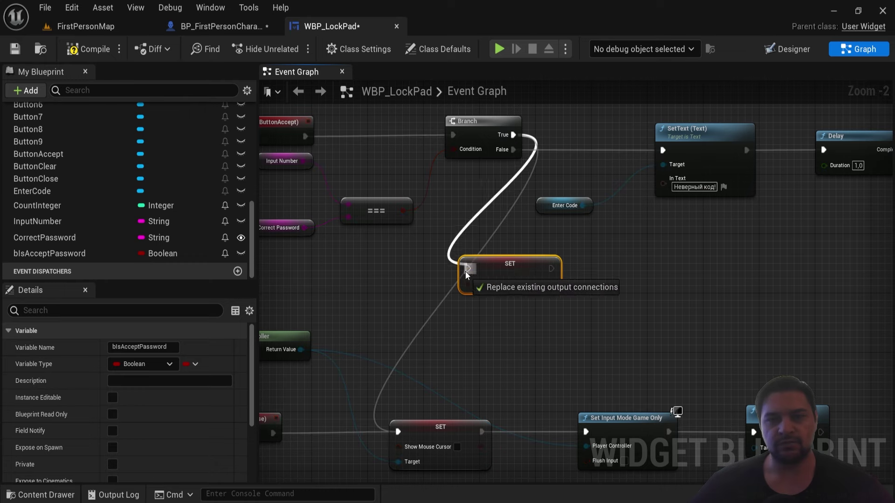
left_click(526, 283)
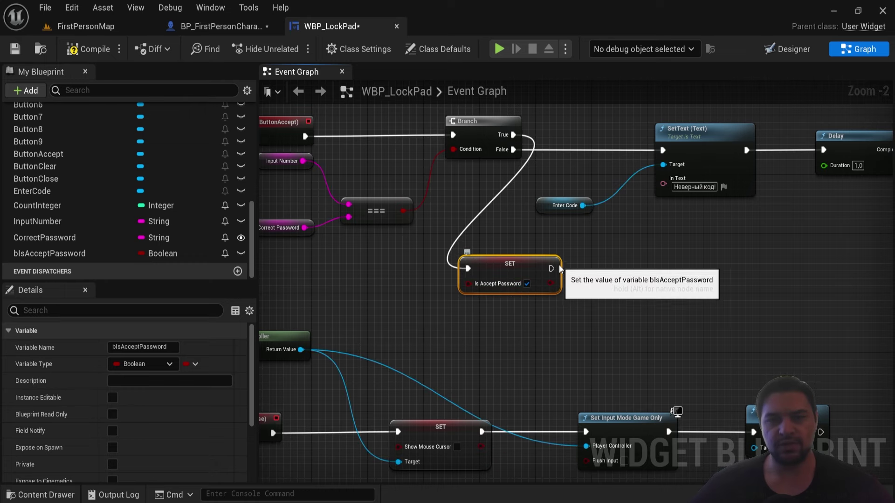
left_click_drag(558, 264, 558, 273)
right_click_drag(291, 349, 447, 283)
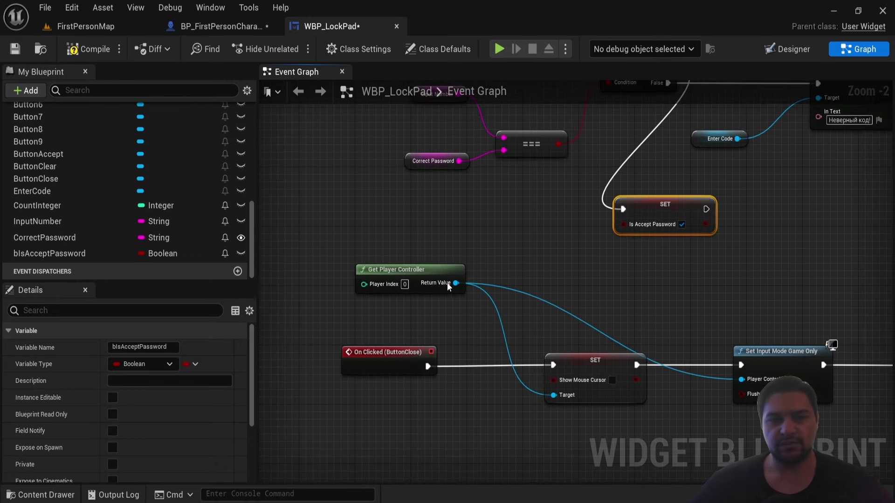
left_click(404, 272)
Paste copies of Get Player Controller, Set Show Mouse Cursor and Set Input Mode Game Only after SET bIsAcceptPassword
scroll(405, 272, "down", 1)
right_click_drag(616, 338, 487, 348)
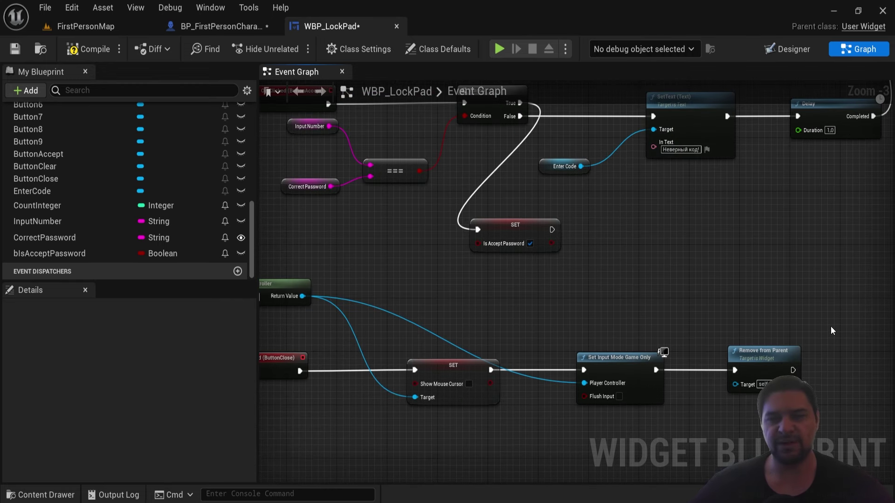
left_click_drag(831, 327, 445, 391)
right_click_drag(444, 391, 542, 365)
left_click(396, 275)
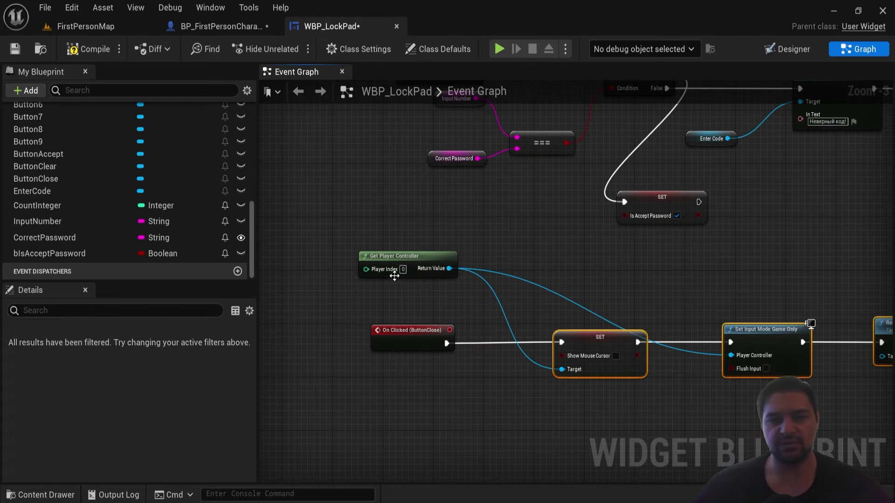
left_click(732, 219)
right_click_drag(863, 202, 671, 228)
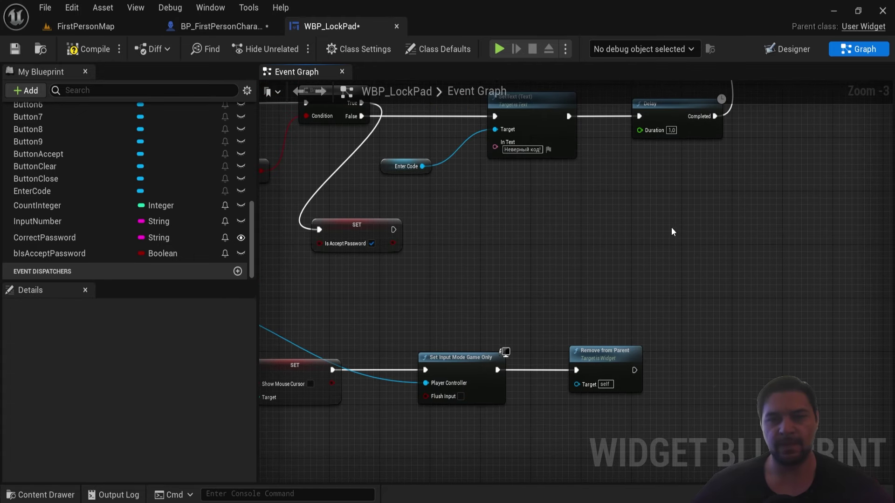
key("ctrl+v")
mouse_move(459, 189)
left_mouse_down()
mouse_move(453, 234)
mouse_move(371, 293)
left_mouse_up()
left_click_drag(613, 293, 595, 229)
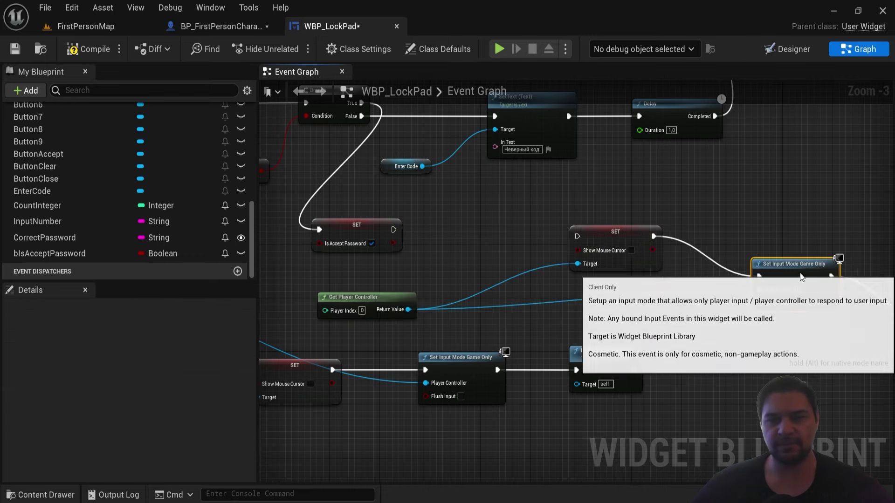
left_click_drag(797, 297, 791, 262)
left_click_drag(394, 229, 501, 243)
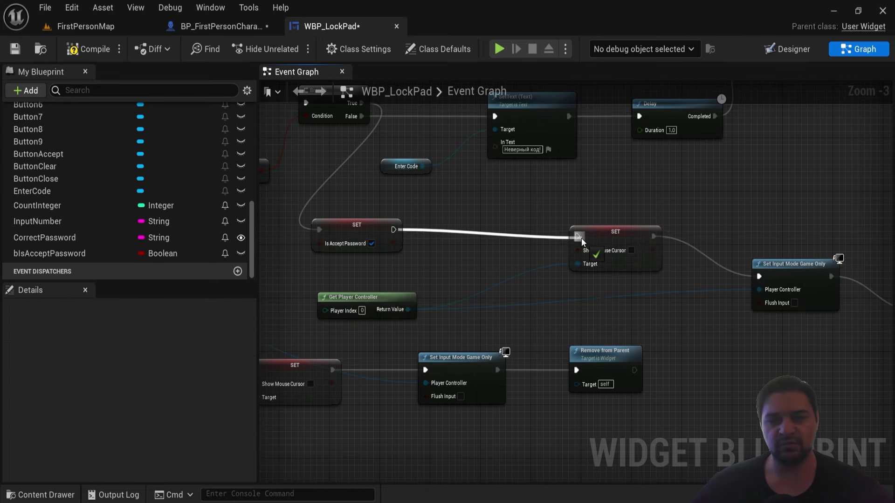
left_click_drag(581, 239, 579, 238)
Tidy the new chain, nudging the copied Get Player Controller node into place
right_click_drag(326, 336, 550, 310)
scroll(354, 331, "up", 2)
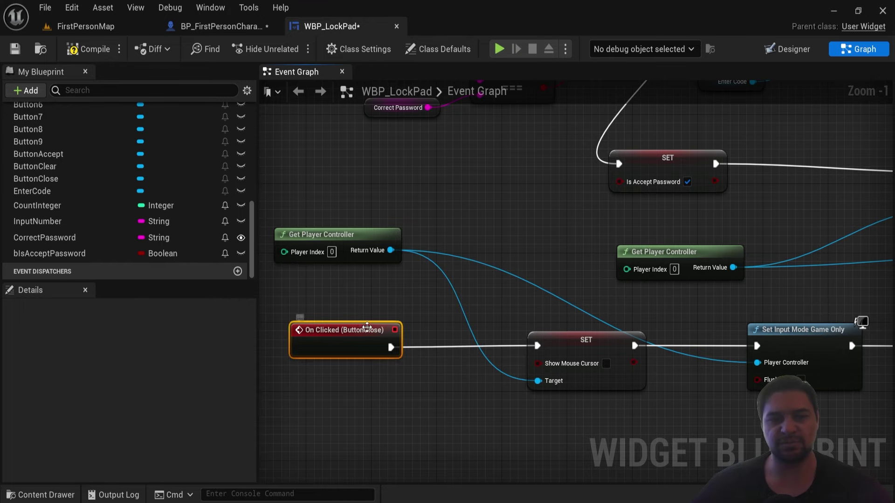
scroll(367, 327, "down", 2)
right_click_drag(662, 280, 434, 309)
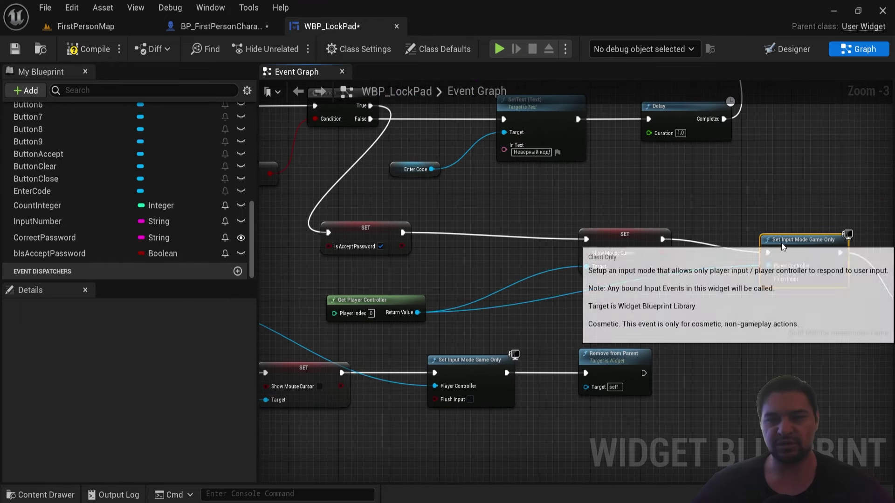
right_click_drag(783, 247, 528, 228)
right_click_drag(497, 268, 777, 268)
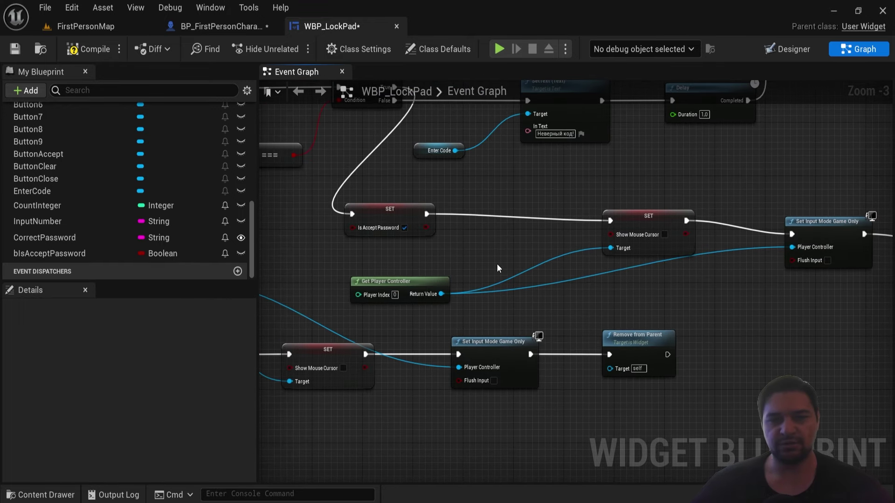
right_click_drag(497, 264, 539, 290)
left_click_drag(457, 304, 469, 291)
Add a SET bIsAcceptPassword node, left false, after the clear chain's SetText
right_click_drag(377, 173, 502, 260)
mouse_move(886, 230)
right_mouse_down()
mouse_move(592, 259)
mouse_move(642, 306)
right_mouse_up()
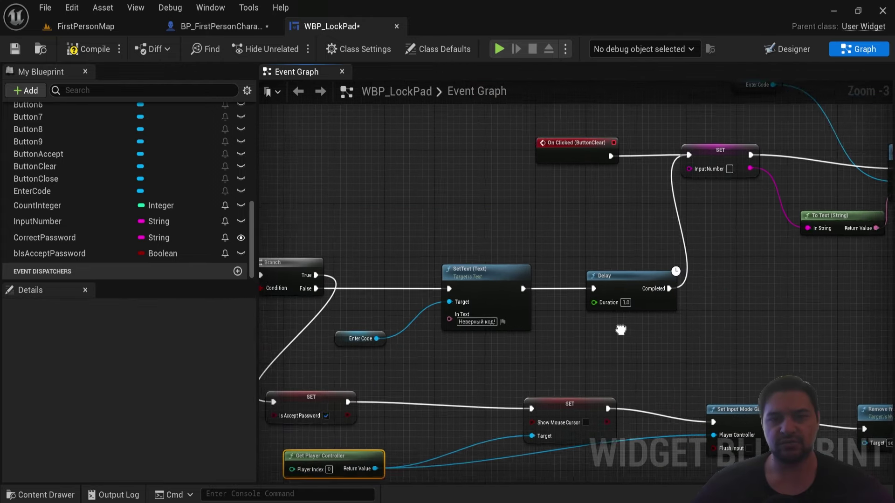
mouse_move(580, 226)
right_mouse_down()
mouse_move(720, 218)
mouse_move(543, 232)
mouse_move(583, 310)
right_mouse_up()
scroll(541, 281, "up", 2)
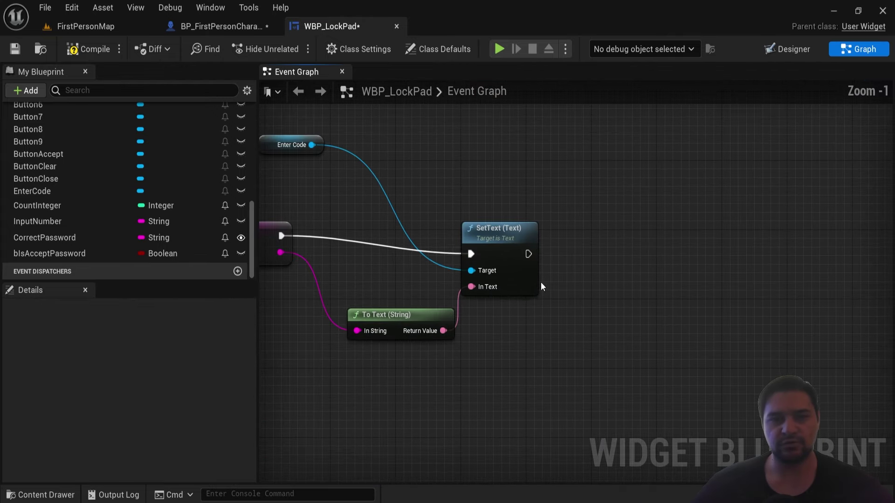
left_click_drag(71, 253, 553, 255)
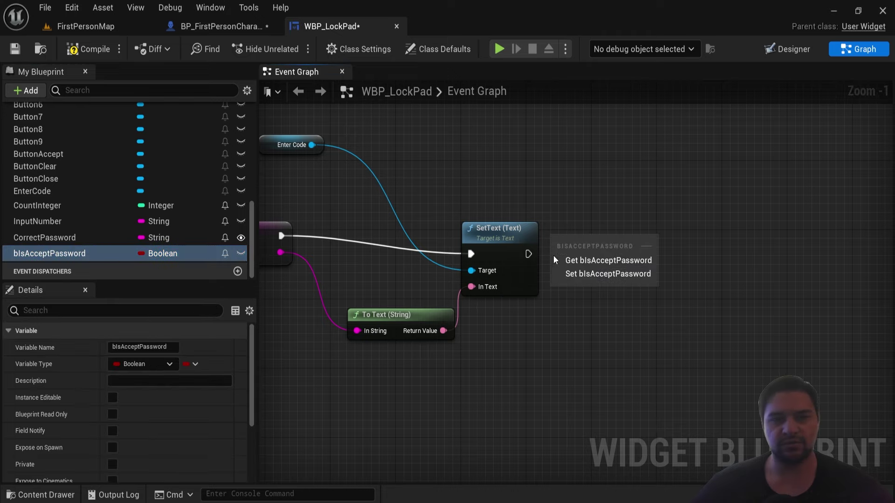
left_click(587, 274)
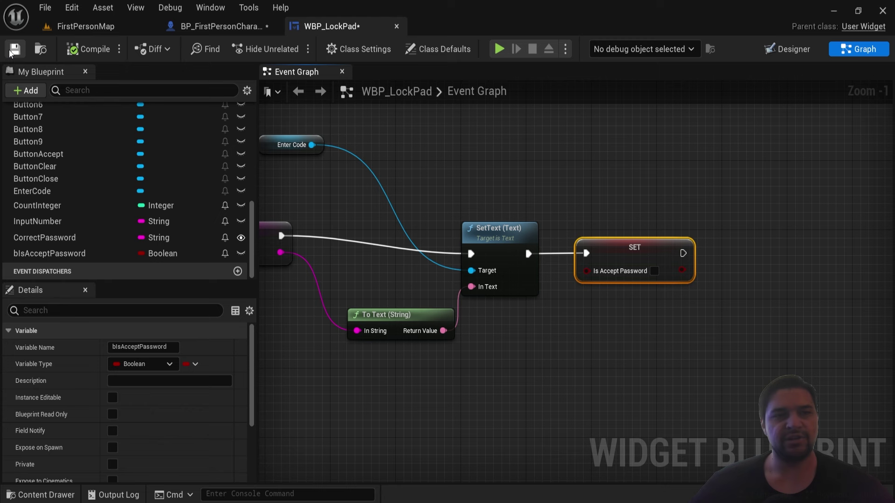
In BP_FirstPersonCharacter, add Set Timer by Event after Set Input Mode UI Only
left_click(219, 26)
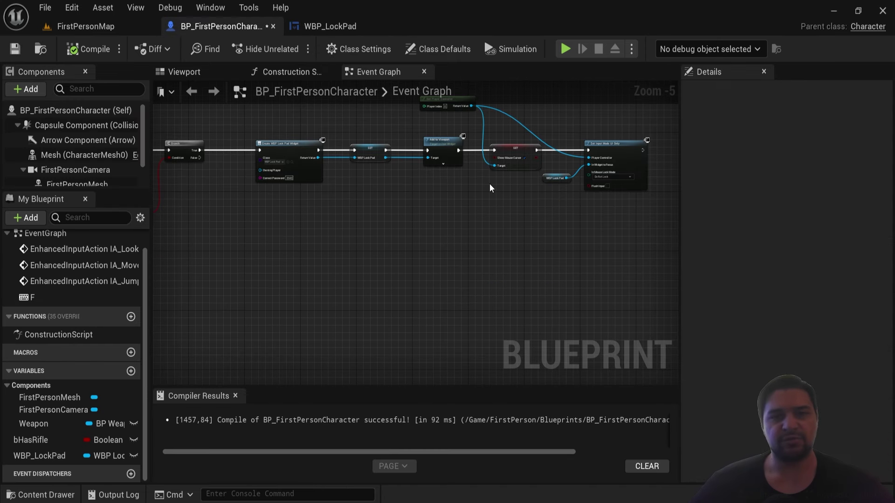
scroll(447, 200, "up", 2)
scroll(446, 201, "up", 1)
right_click_drag(379, 163, 375, 211)
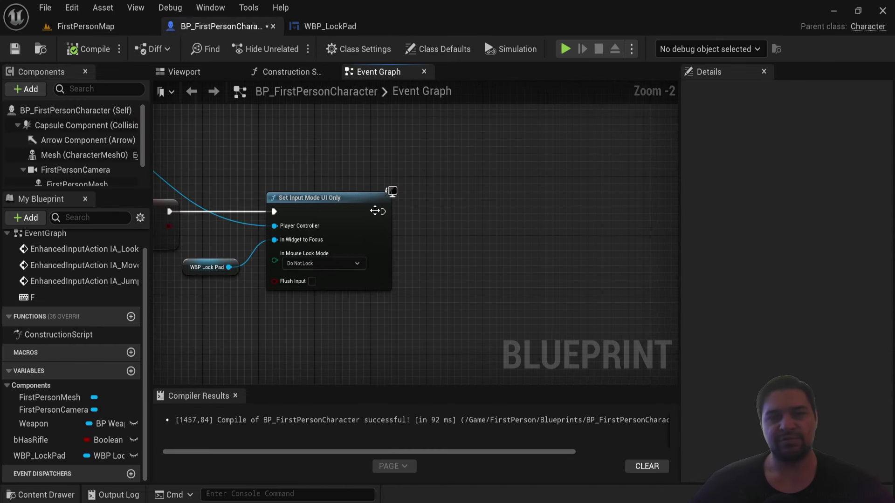
right_click_drag(456, 222, 416, 214)
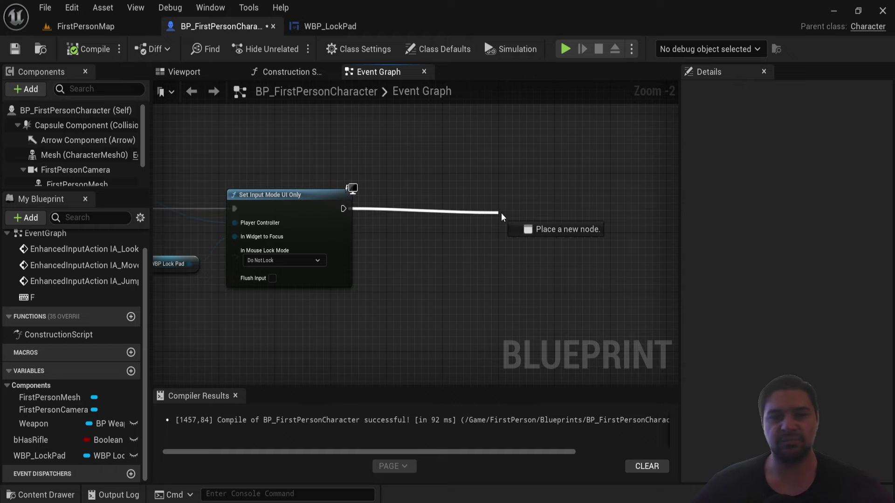
left_click_drag(343, 208, 502, 213)
type("Set tim")
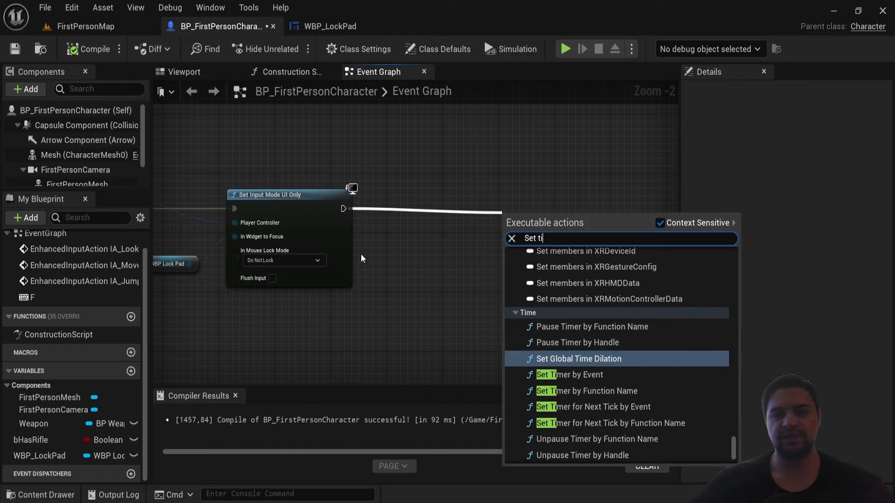
type("ber")
key("BackSpace")
type("er my")
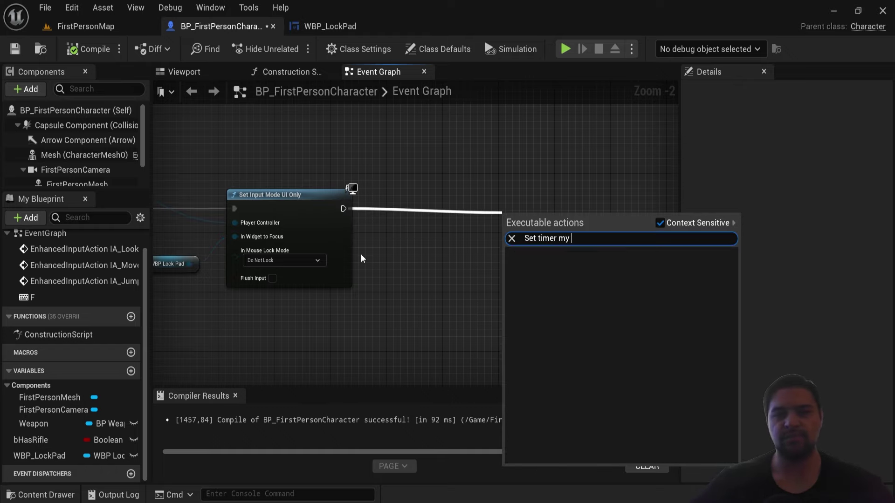
key("BackSpace")
key("BackSpace")
type("by event")
key("Return")
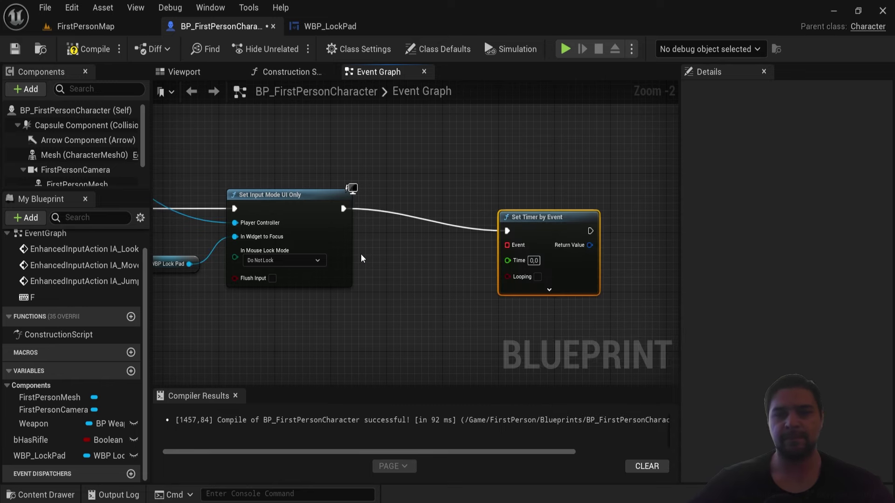
Feed the timer's Time input with Get World Delta Seconds
scroll(362, 257, "up", 1)
left_click_drag(584, 193, 641, 193)
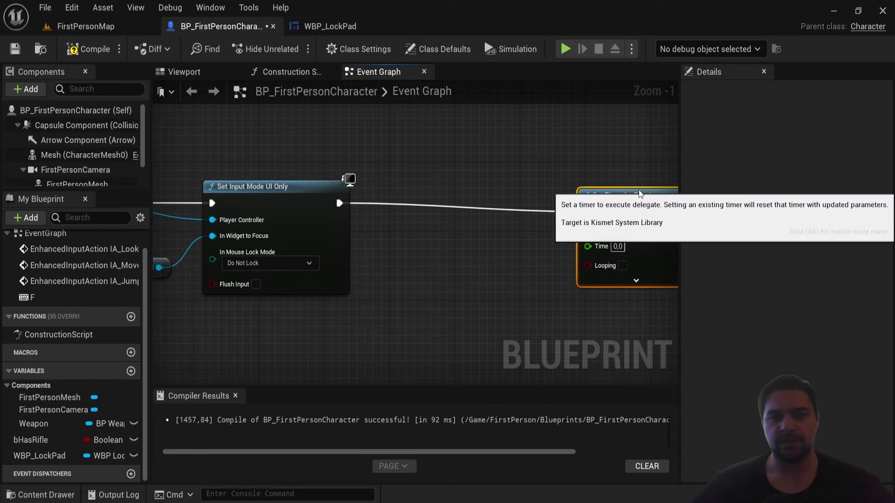
left_click_drag(587, 246, 535, 285)
type("ge")
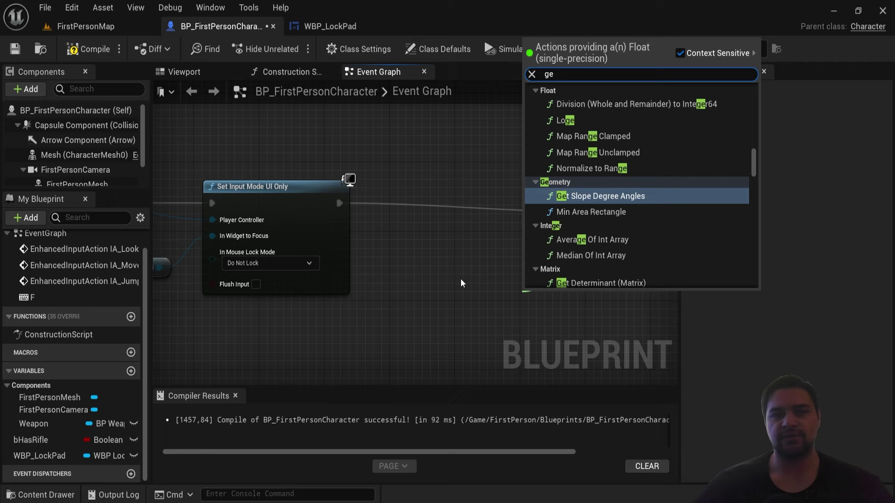
type("t world")
key("Return")
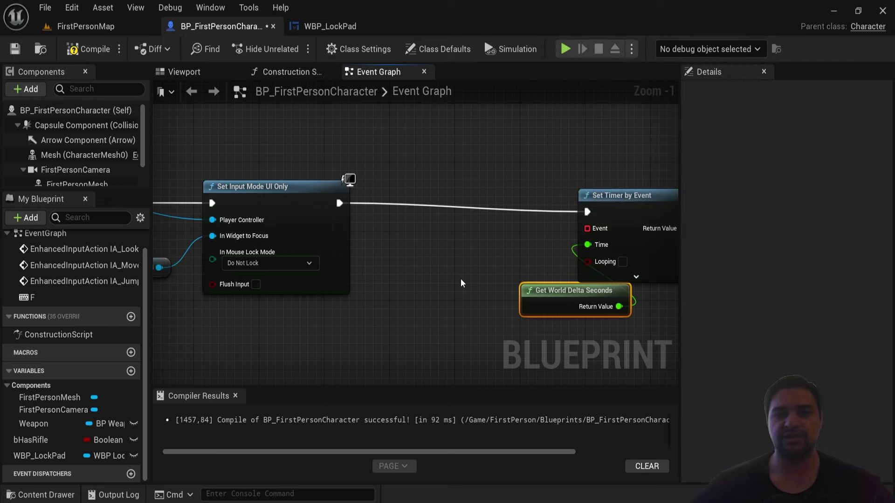
right_click_drag(466, 326, 434, 318)
left_click_drag(520, 282, 590, 281)
Bind the timer's event to a new custom event named CheckNumbers
left_click_drag(555, 220, 388, 336)
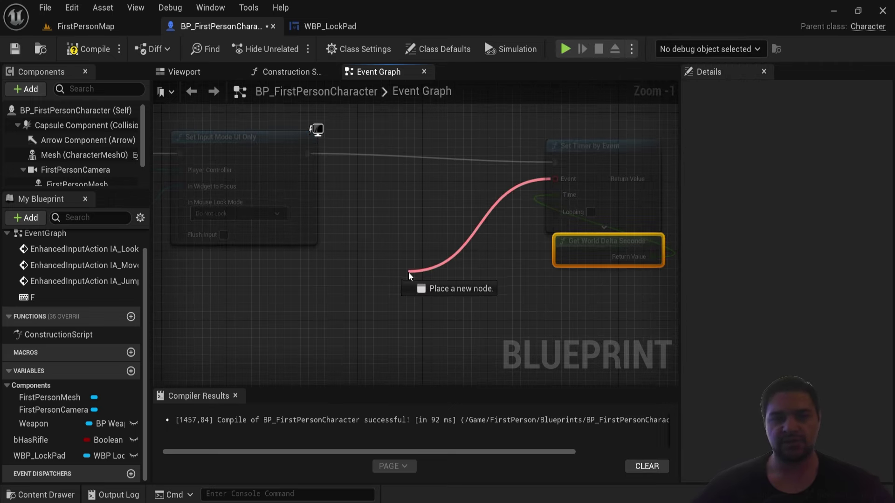
type("custom")
key("Return")
type("CheckNumbers")
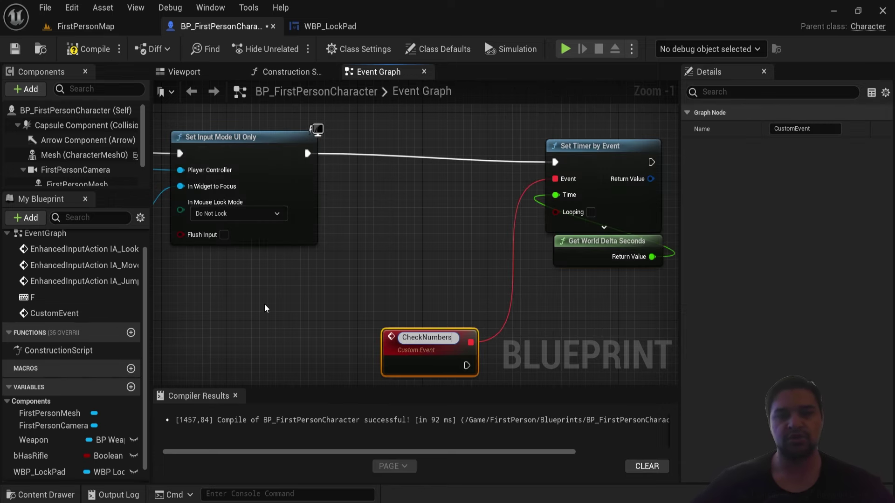
key("Return")
Add a WBP_LockPad getter and get its Is Accept Password value
right_click_drag(266, 309, 213, 227)
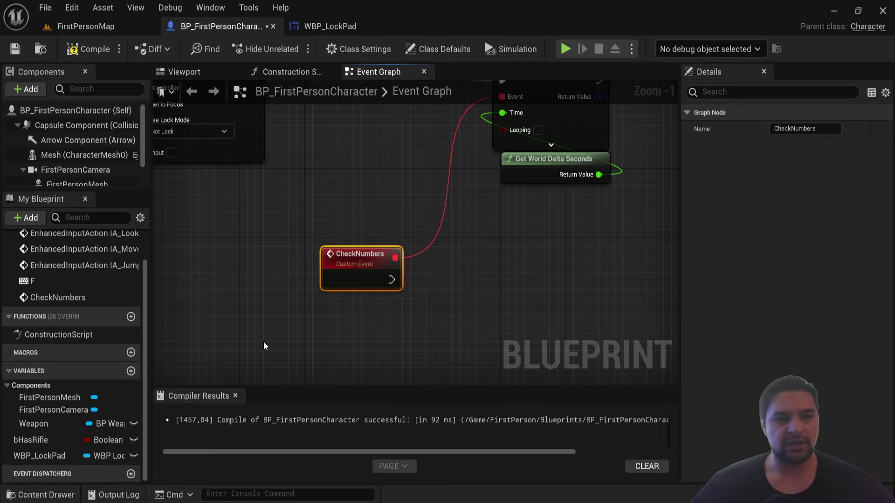
left_click_drag(40, 456, 379, 359)
left_click(392, 367)
right_click_drag(407, 357, 391, 341)
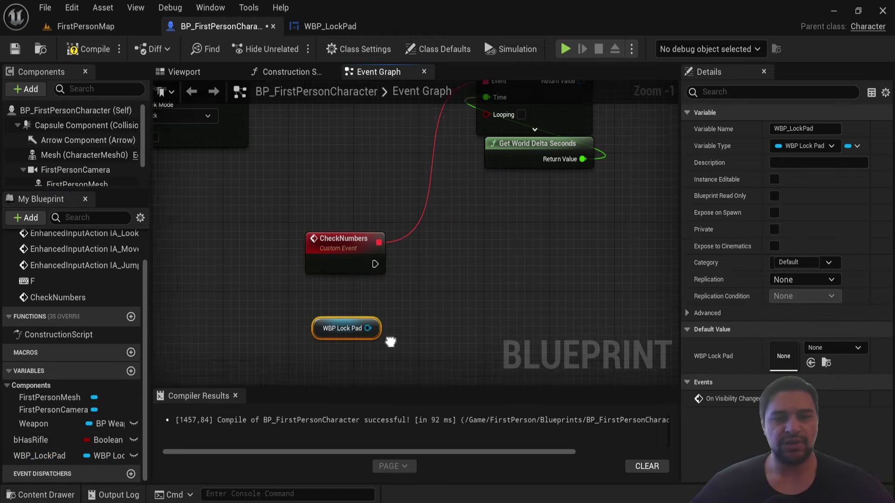
scroll(390, 342, "up", 1)
left_click_drag(396, 286, 490, 251)
type("i")
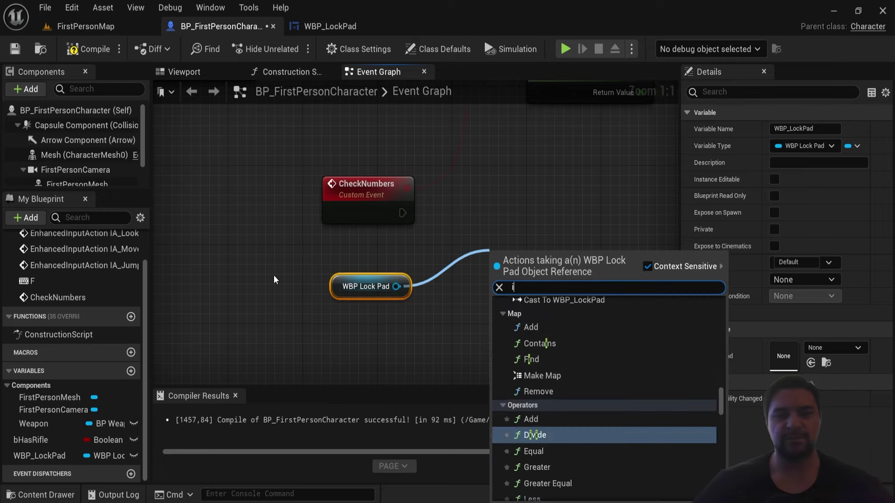
type("saccep")
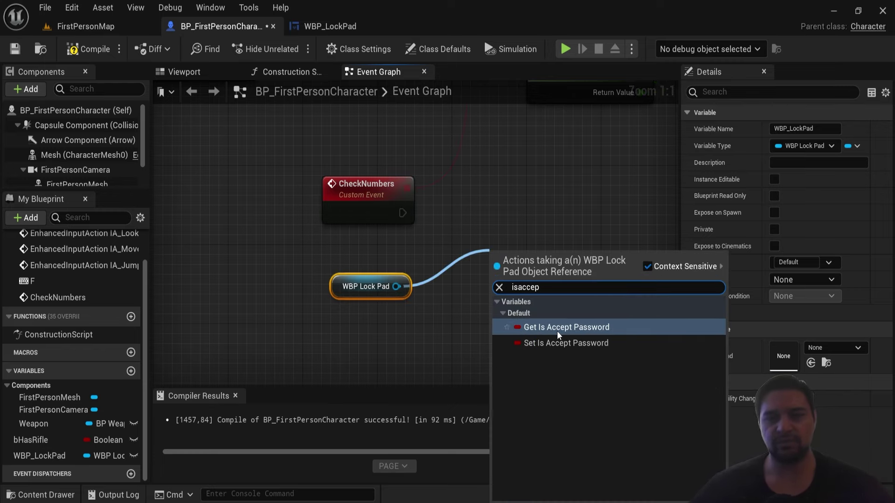
left_click(560, 327)
left_click_drag(536, 266, 380, 329)
Add a Branch after CheckNumbers using Is Accept Password as its condition
right_click_drag(380, 329, 319, 358)
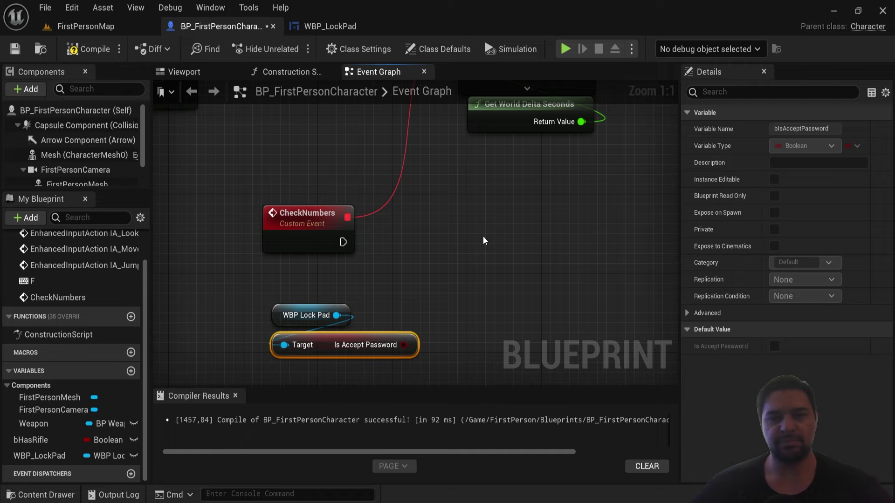
left_click(498, 220)
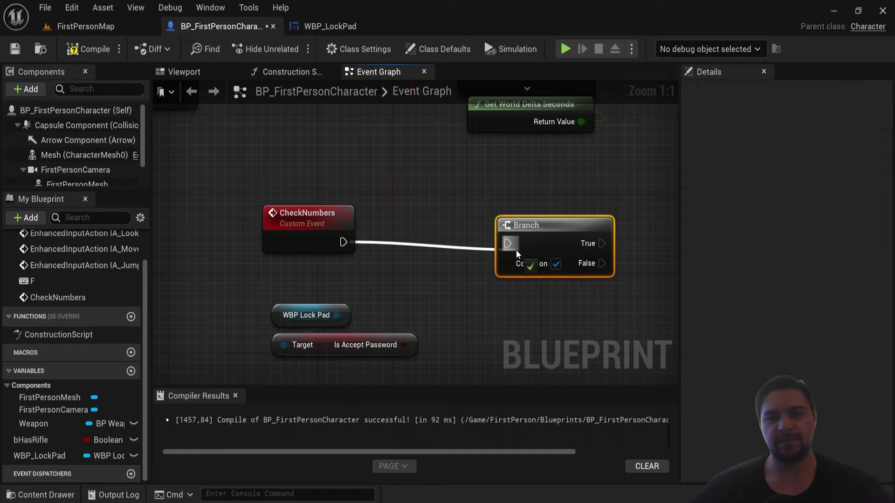
left_click_drag(343, 242, 508, 243)
mouse_move(404, 345)
left_mouse_down()
mouse_move(479, 318)
mouse_move(516, 261)
left_mouse_up()
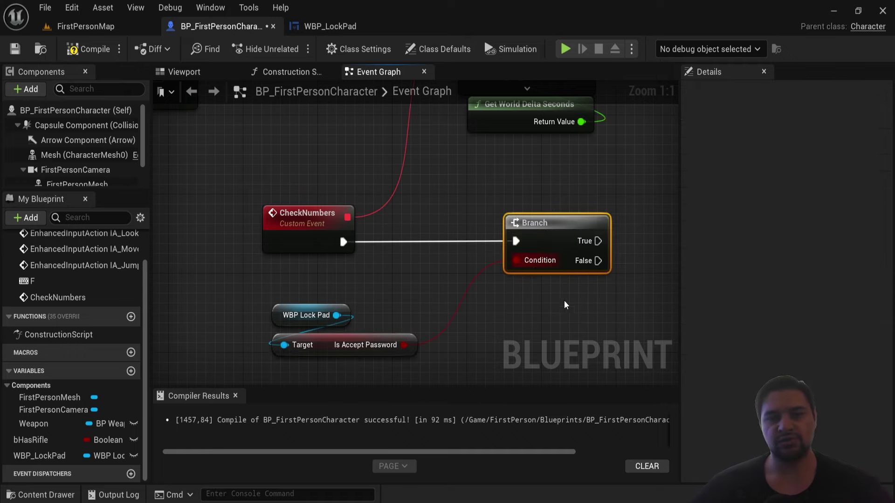
scroll(487, 271, "down", 3)
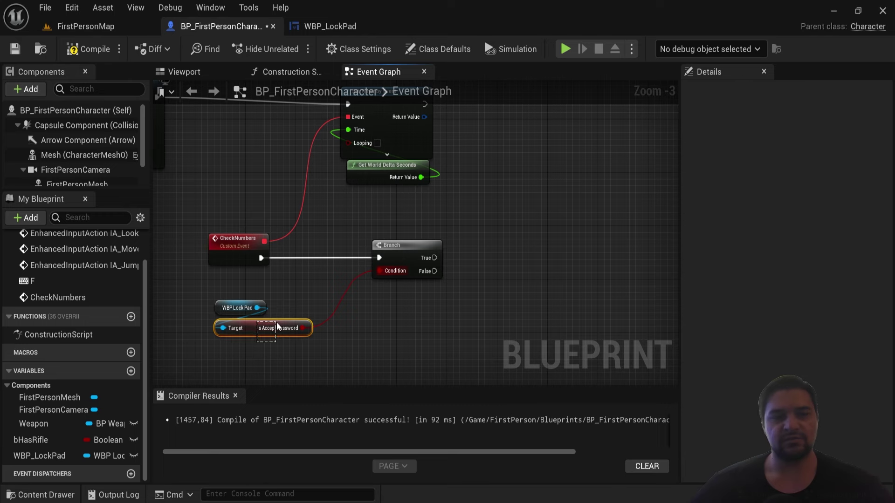
scroll(384, 326, "up", 2)
From the Branch's True output, add Get Actor Of Class set to BP Door
left_click_drag(330, 256, 460, 245)
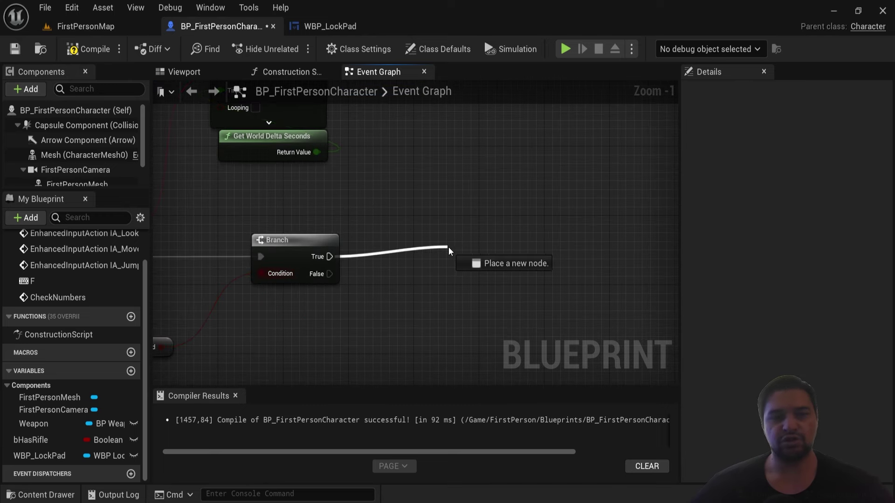
type("get act")
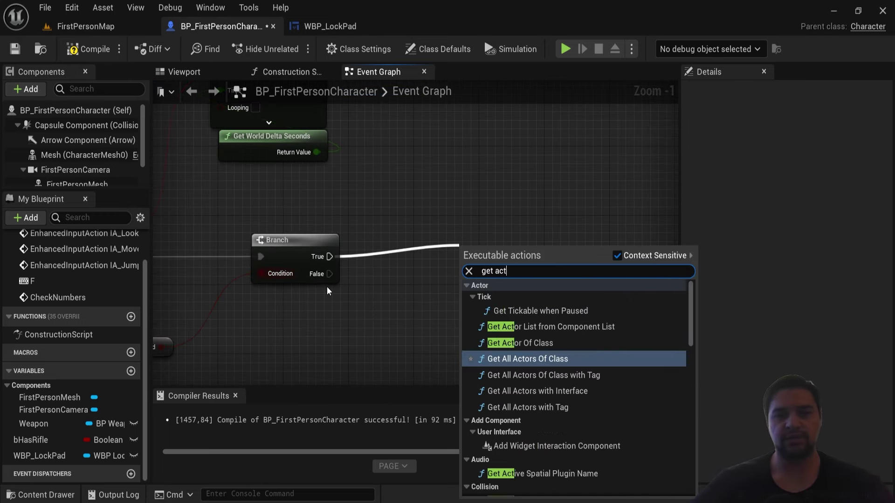
type("or of class")
key("Return")
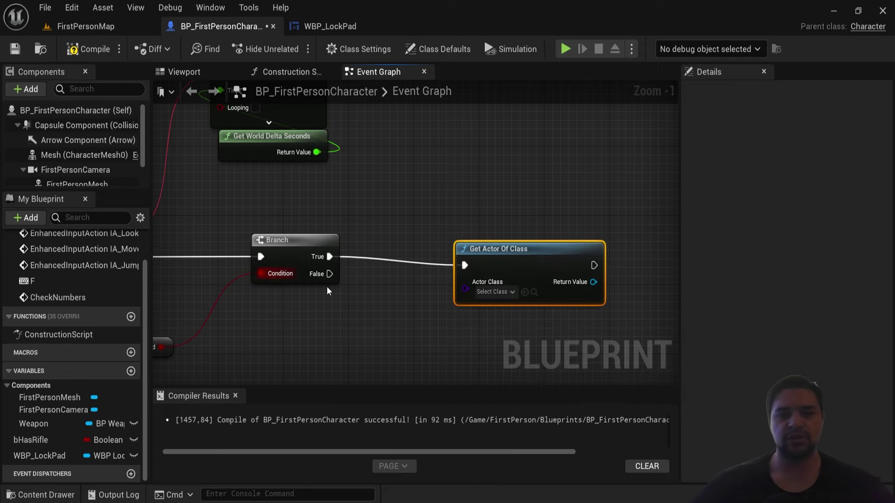
scroll(328, 291, "up", 1)
left_click_drag(522, 242, 522, 252)
left_click(525, 283)
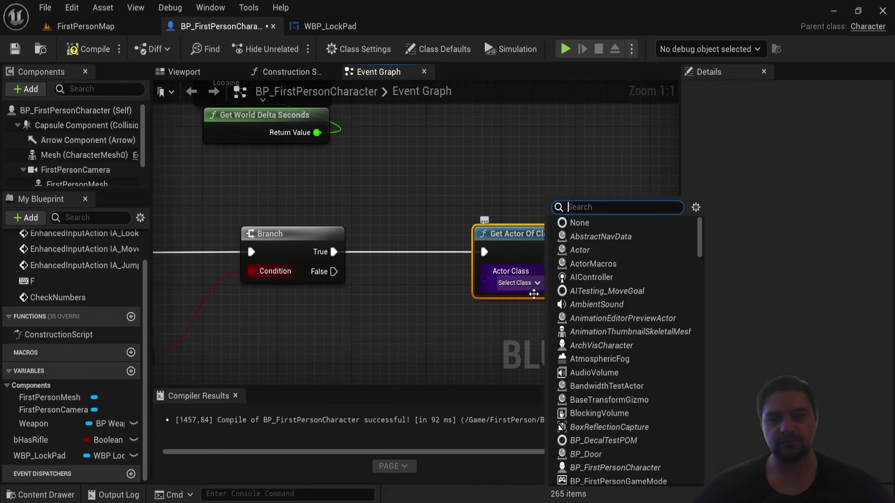
left_click(586, 454)
scroll(466, 289, "down", 1)
Add a Destroy Actor node targeting the found BP Door
left_click_drag(446, 278, 556, 275)
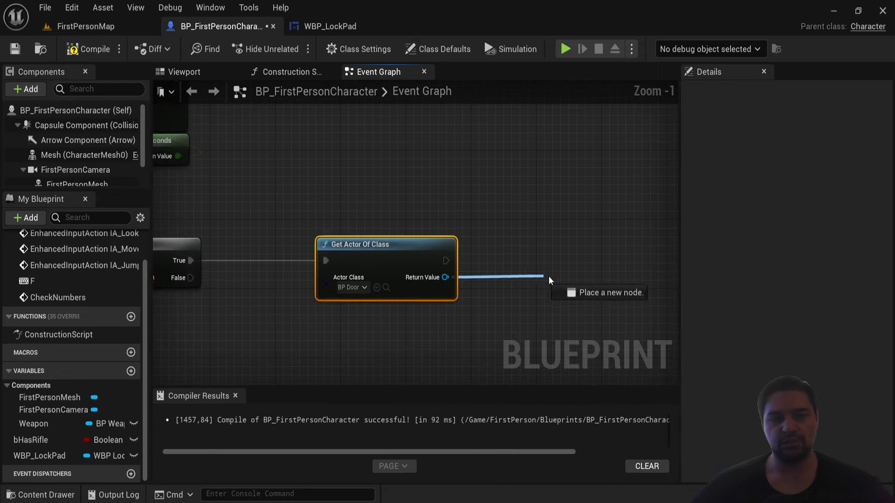
type("destr")
key("Return")
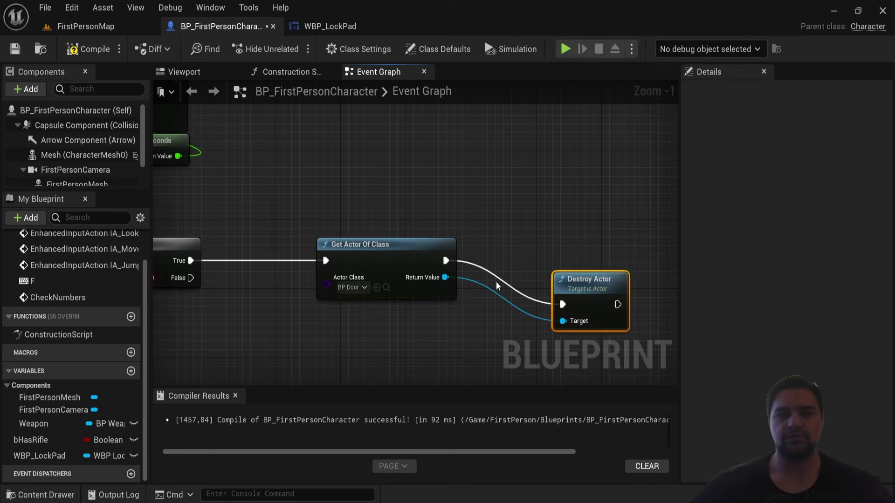
scroll(527, 175, "down", 1)
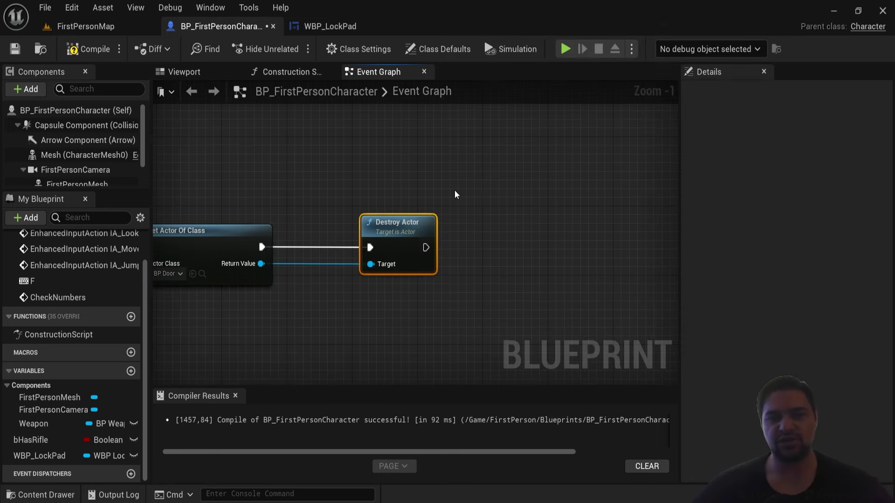
right_click_drag(527, 175, 599, 168)
left_click_drag(552, 163, 549, 196)
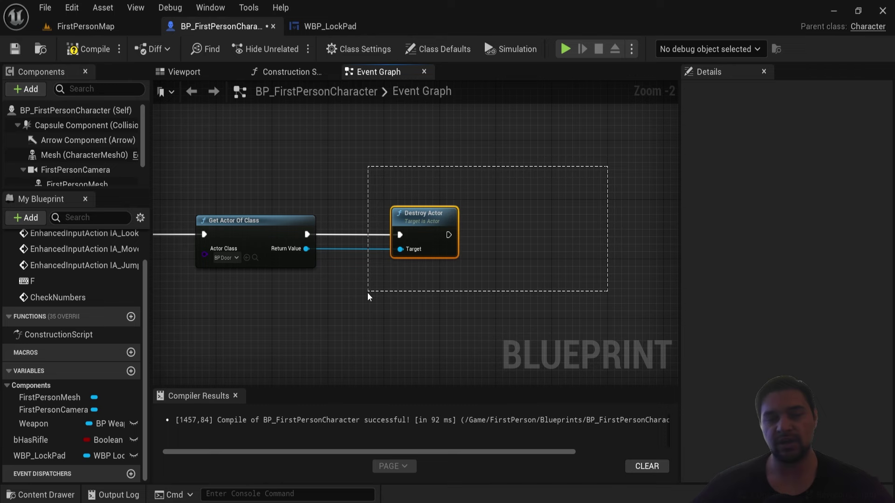
Pan and zoom around the graph to review the Branch, Get Actor Of Class and Destroy Actor chain
right_click_drag(549, 196, 447, 237)
scroll(436, 238, "up", 1)
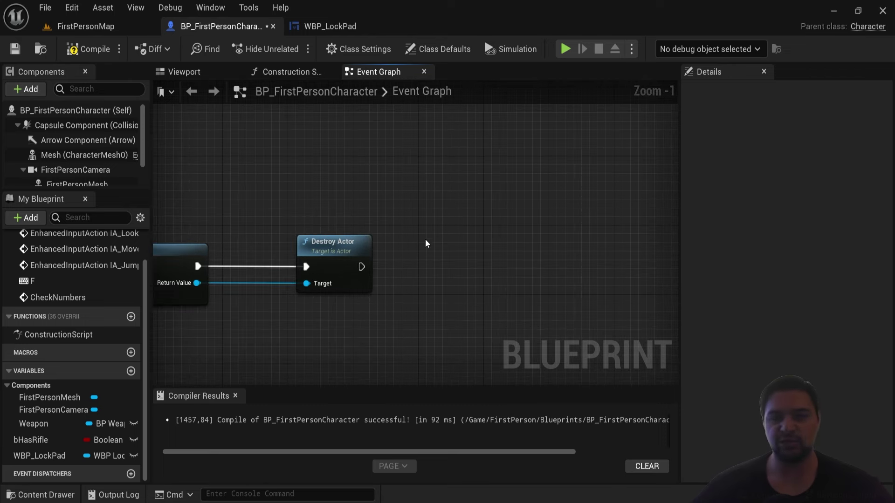
scroll(346, 242, "up", 1)
scroll(419, 250, "down", 2)
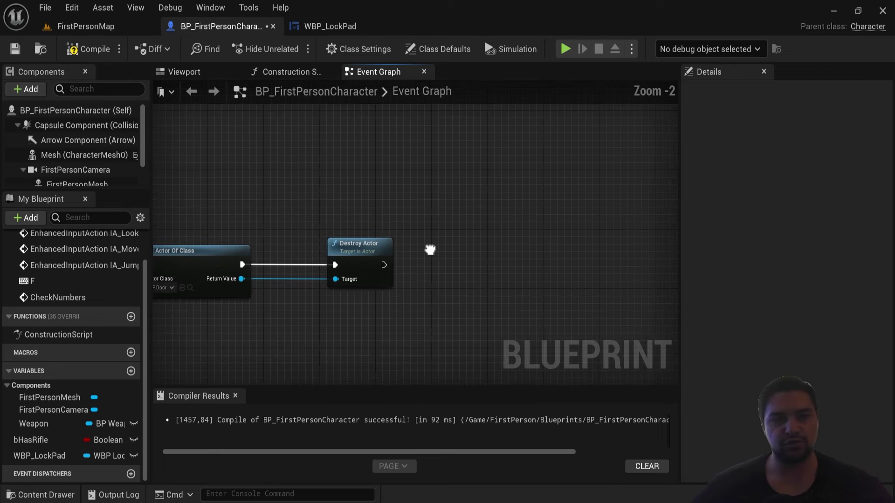
mouse_move(430, 250)
right_mouse_down()
mouse_move(470, 245)
mouse_move(416, 263)
mouse_move(394, 161)
right_mouse_up()
scroll(416, 263, "up", 1)
scroll(411, 257, "down", 3)
scroll(395, 160, "up", 3)
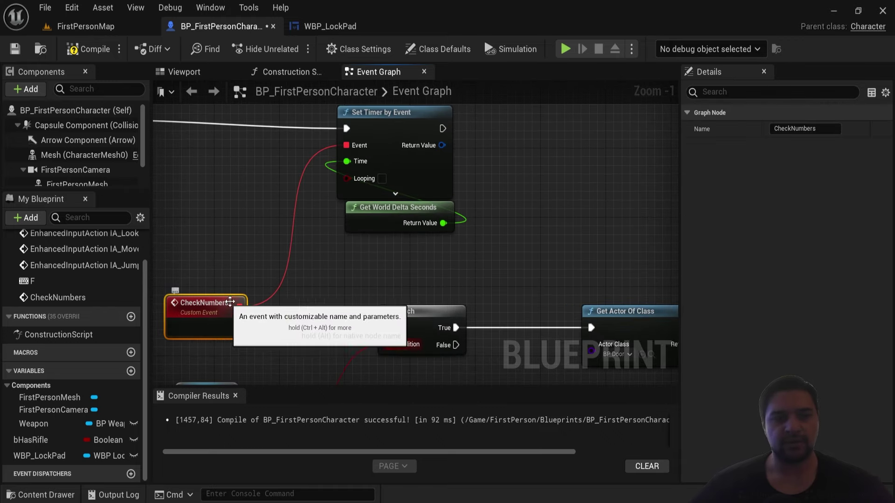
scroll(187, 312, "down", 3)
right_click_drag(583, 303, 395, 307)
scroll(396, 308, "up", 3)
Add a Clear Timer by Function Name node after Destroy Actor
left_click_drag(464, 317, 547, 321)
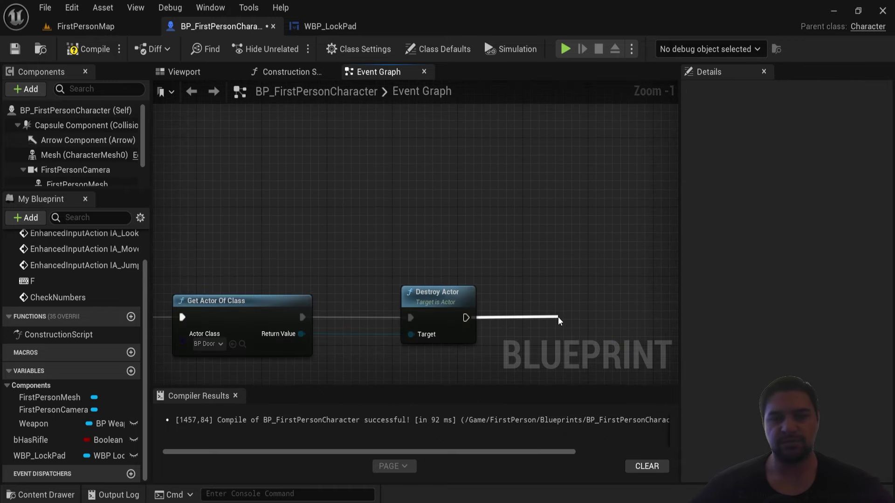
type("clear timb")
key("BackSpace")
type("e")
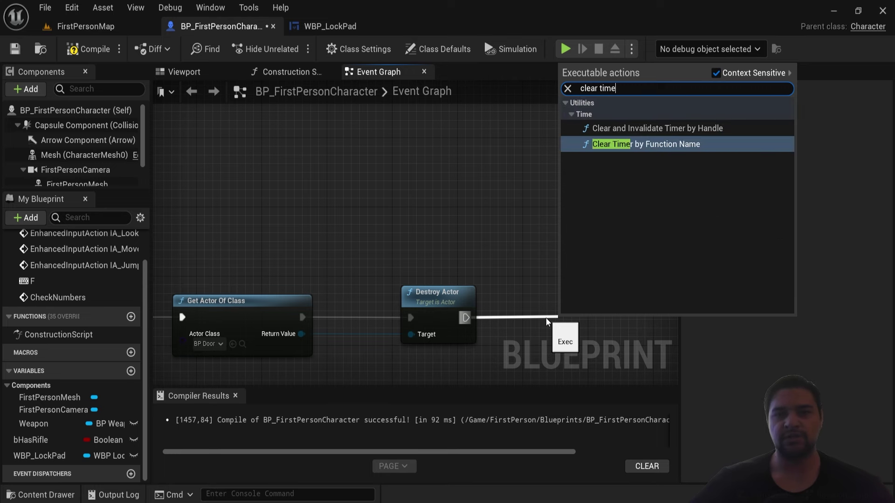
type("r")
left_click(596, 145)
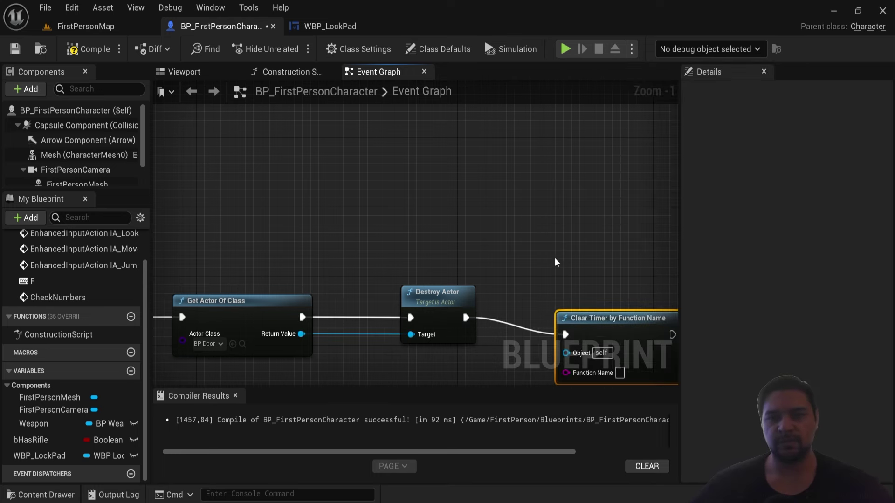
right_click_drag(629, 325, 585, 265)
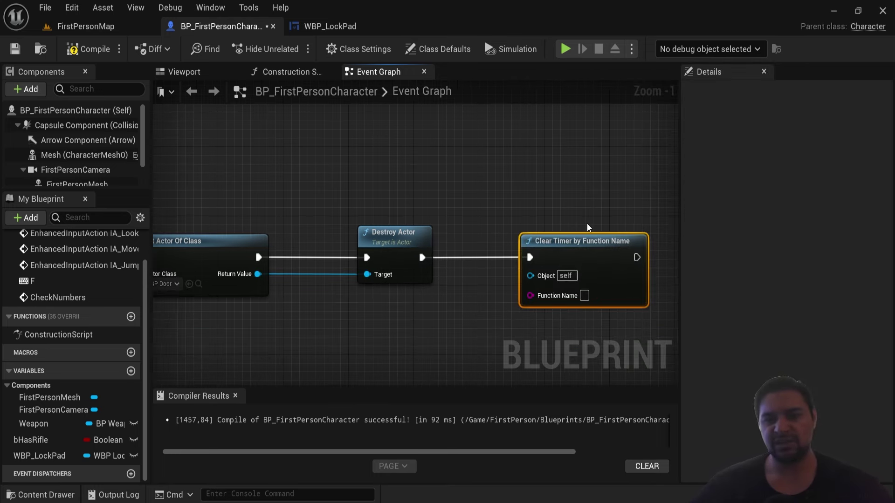
scroll(578, 243, "down", 2)
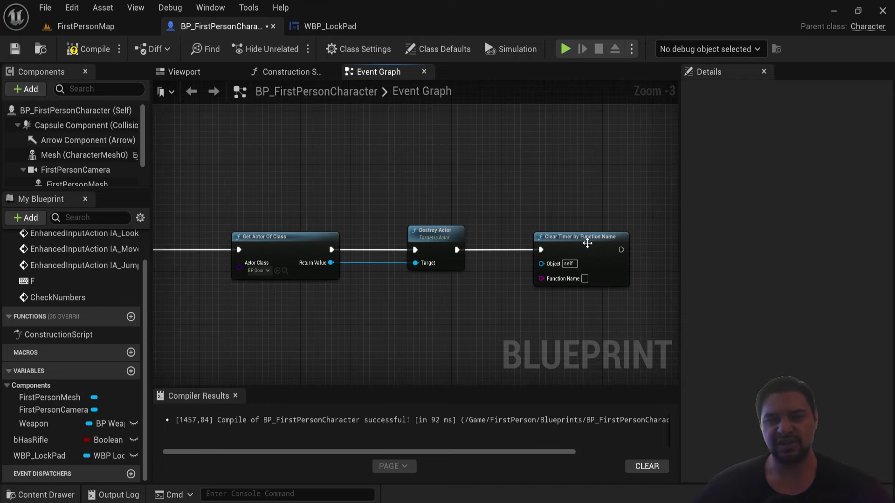
Copy the CheckNumbers event's name from its details
right_click_drag(587, 243, 252, 103)
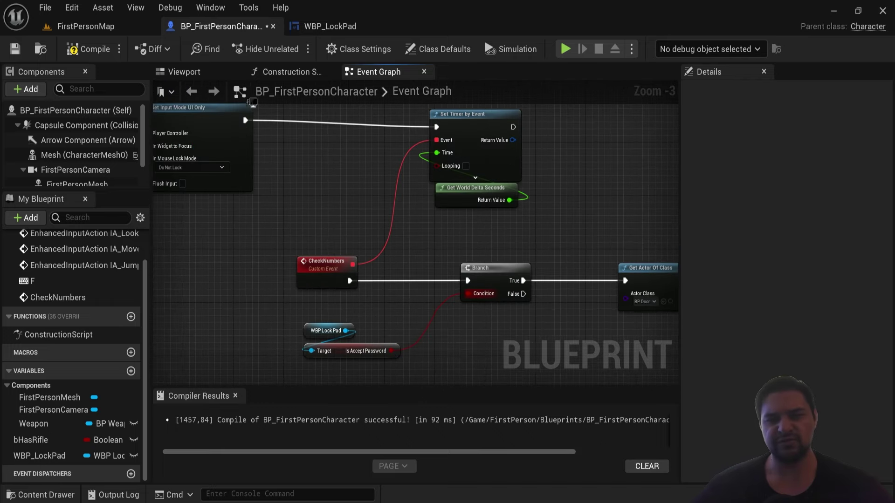
scroll(331, 288, "up", 2)
left_click(332, 288)
left_click(810, 128)
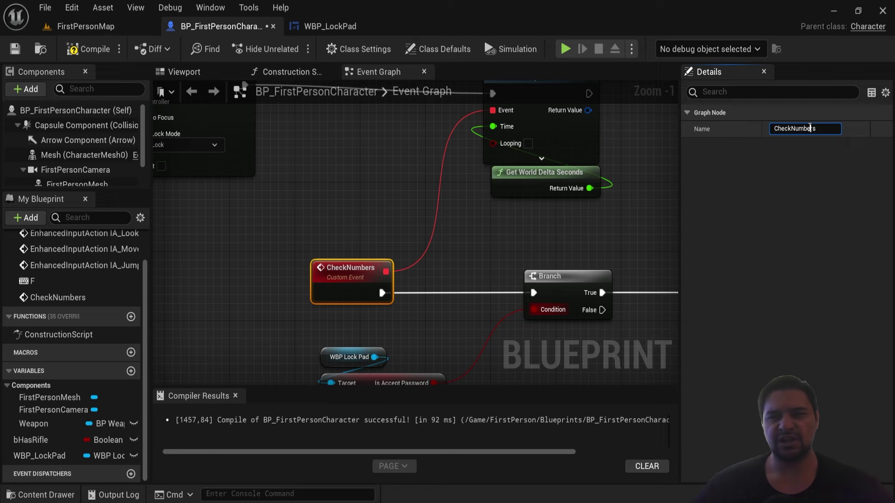
left_click(657, 224)
Paste CheckNumbers as the Clear Timer node's Function Name
right_click_drag(656, 224, 394, 245)
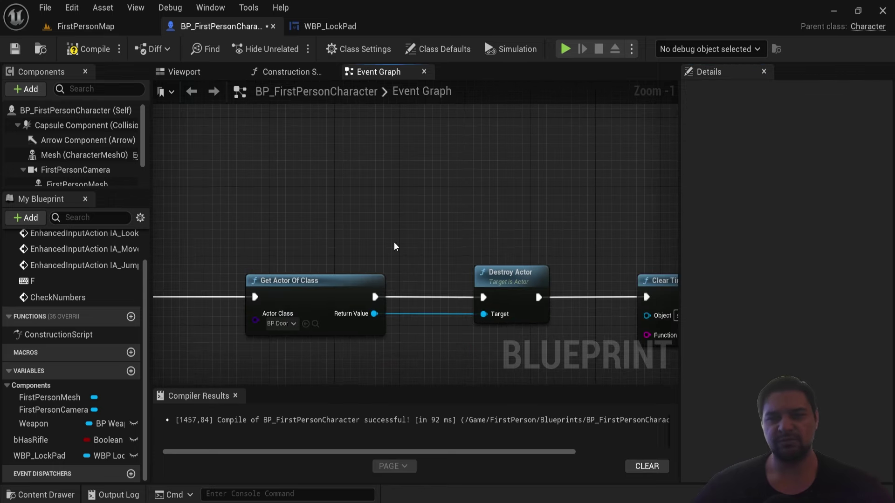
scroll(446, 282, "up", 1)
left_click(479, 282)
type("CheckNumbers")
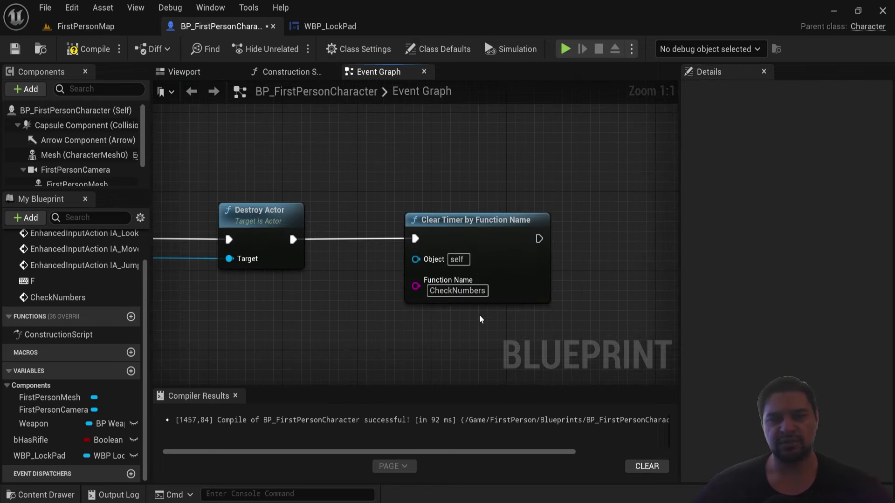
left_click(480, 233)
scroll(480, 233, "down", 2)
mouse_move(280, 196)
right_mouse_down()
mouse_move(426, 213)
mouse_move(399, 225)
mouse_move(355, 226)
right_mouse_up()
scroll(426, 213, "down", 2)
scroll(478, 256, "up", 4)
scroll(456, 249, "down", 2)
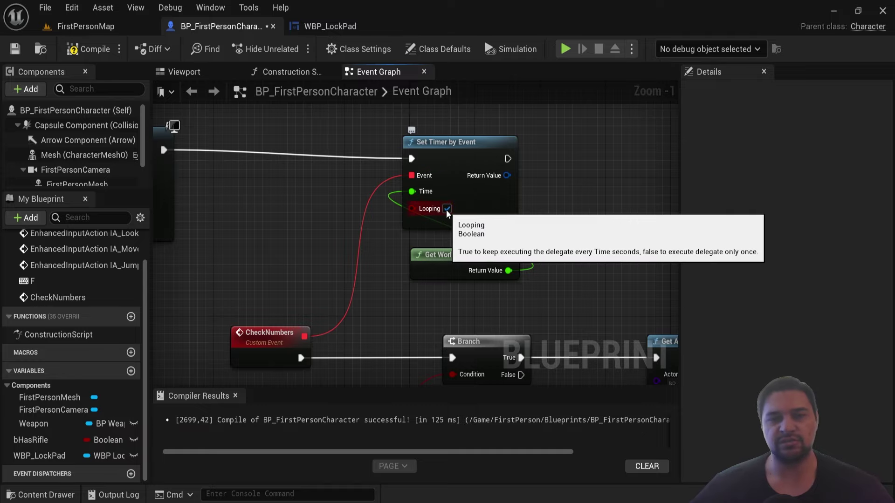
Play FirstPersonMap in the editor and walk up to the door lock to bring up the keypad
left_click(84, 26)
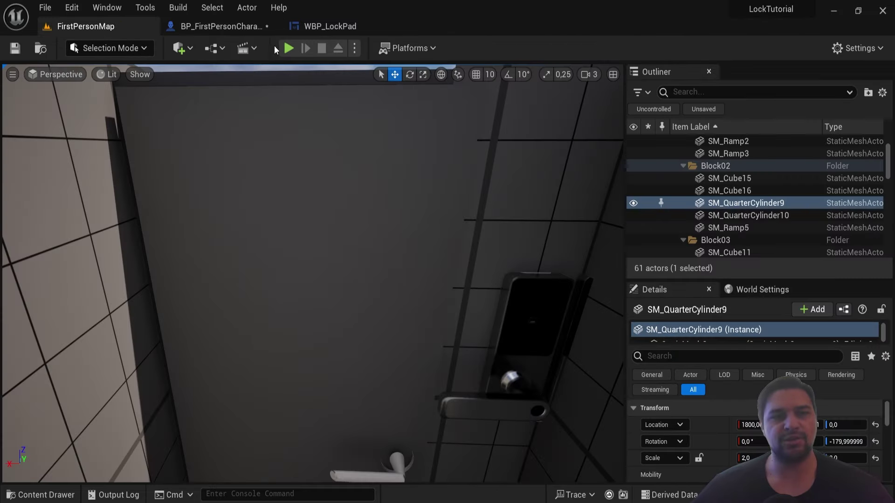
key("alt+p")
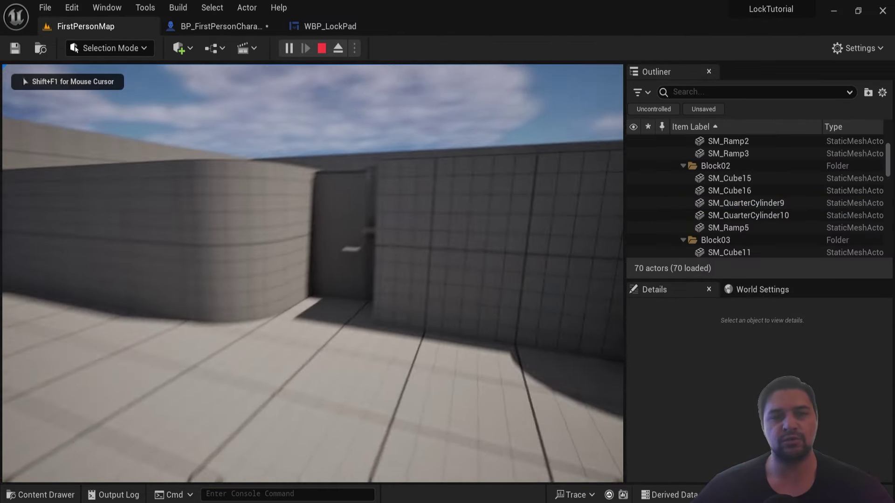
key("w")
key("e")
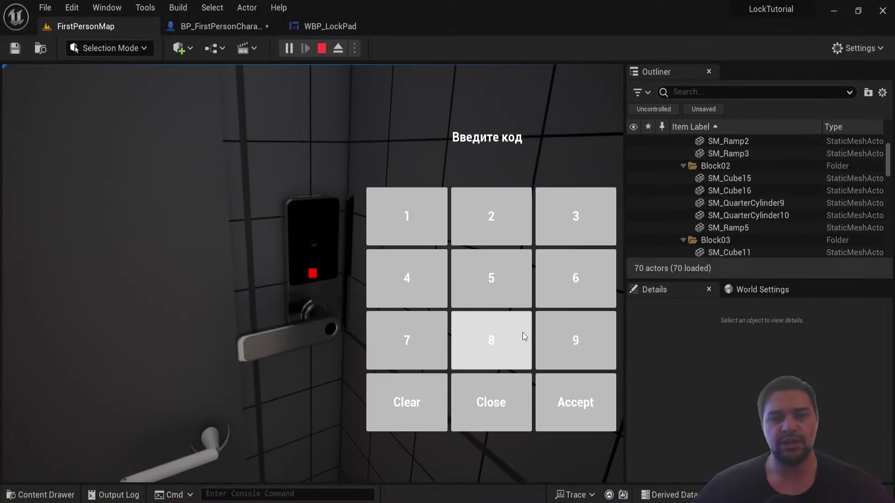
Enter and accept code 8943 so the door disappears, then stop the play session
left_click(559, 338)
left_click(439, 259)
left_click(543, 214)
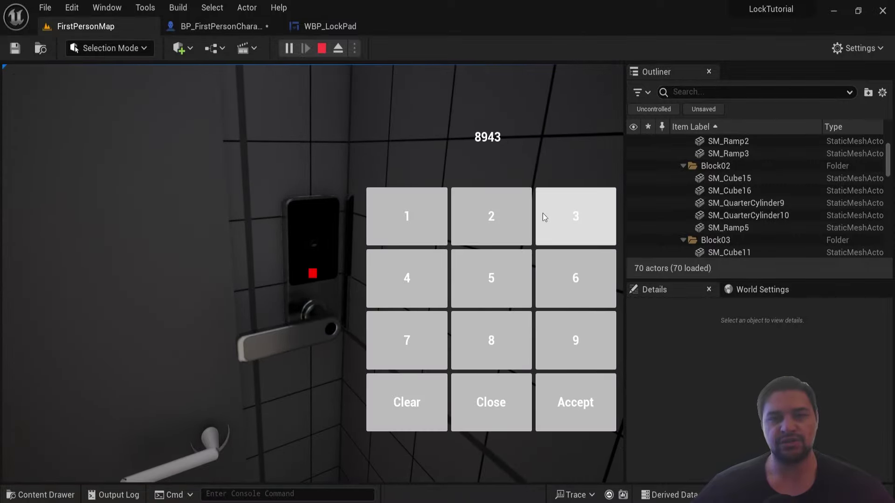
left_click(568, 409)
key("s")
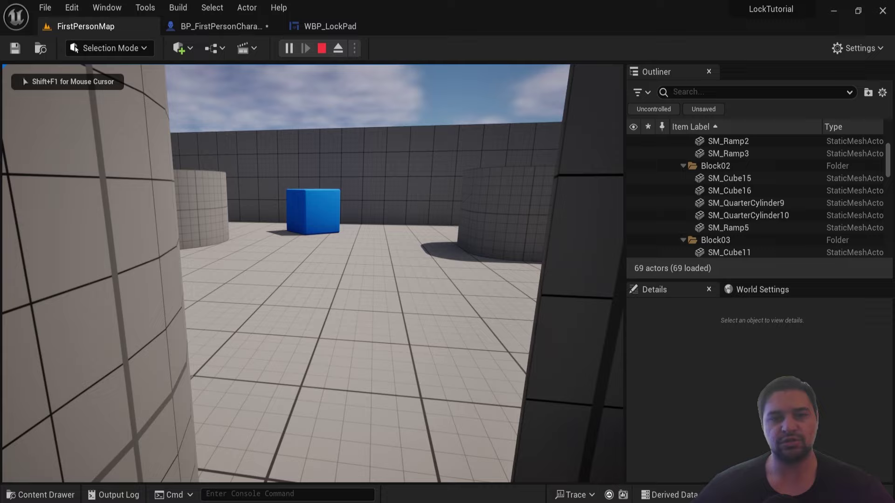
key("Escape")
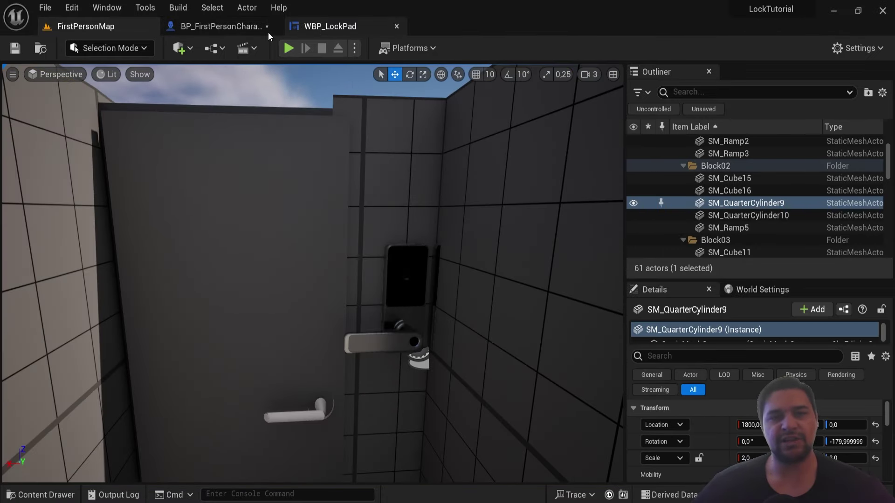
In WBP_LockPad's graph, add a SET CountInteger node to the Close handler chain
left_click(319, 29)
scroll(490, 258, "down", 1)
scroll(531, 301, "up", 2)
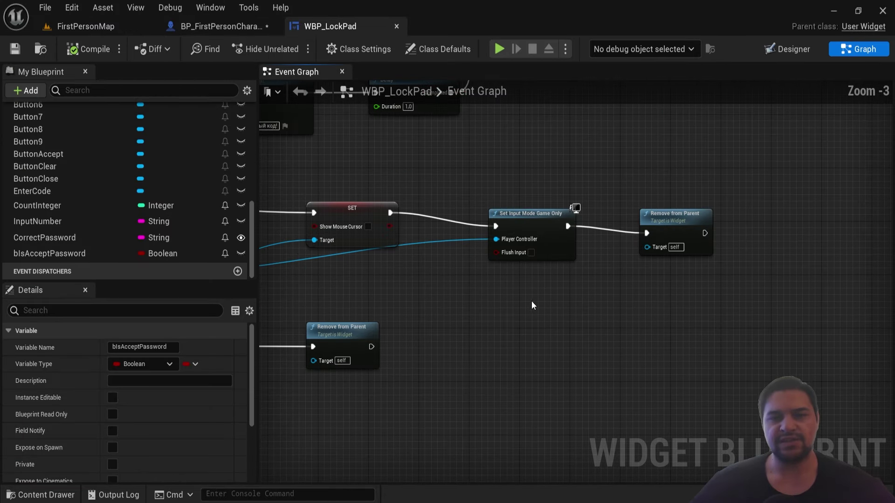
scroll(512, 280, "down", 1)
scroll(483, 254, "up", 1)
right_click_drag(482, 254, 496, 319)
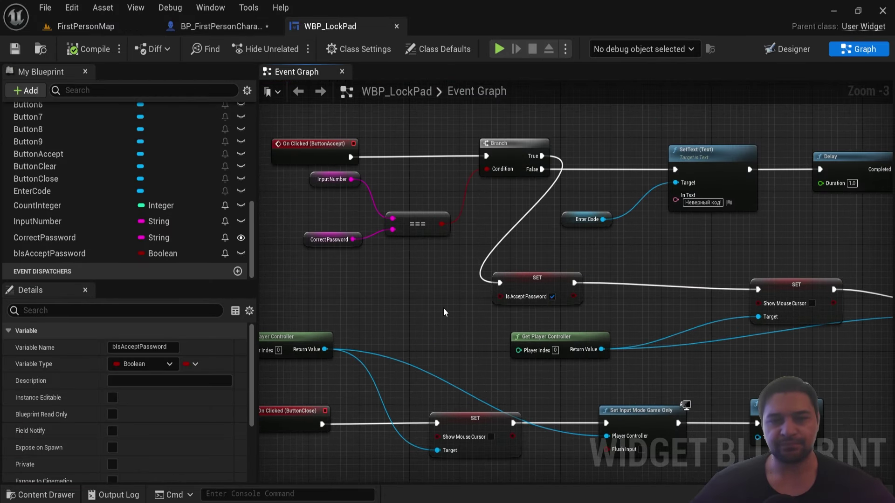
right_click_drag(444, 312, 386, 255)
scroll(385, 326, "up", 1)
mouse_move(380, 359)
right_mouse_down()
mouse_move(303, 382)
mouse_move(147, 384)
right_mouse_up()
mouse_move(43, 205)
left_mouse_down()
mouse_move(551, 307)
mouse_move(619, 346)
left_mouse_up()
left_click(584, 341)
Paste a CountInteger setter at the end of the Accept chain after Remove from Parent
left_click(594, 283)
scroll(594, 284, "down", 2)
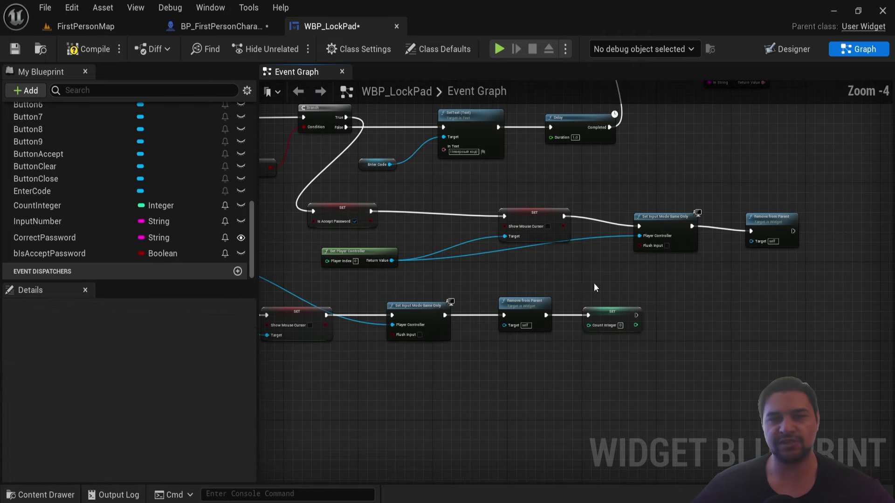
scroll(323, 166, "up", 2)
right_click_drag(323, 165, 459, 177)
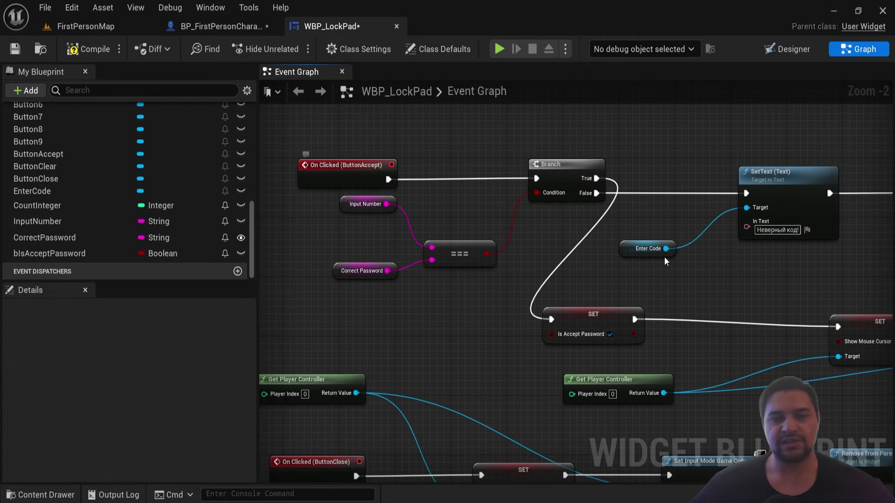
right_click_drag(417, 386, 309, 236)
right_click_drag(595, 258, 376, 232)
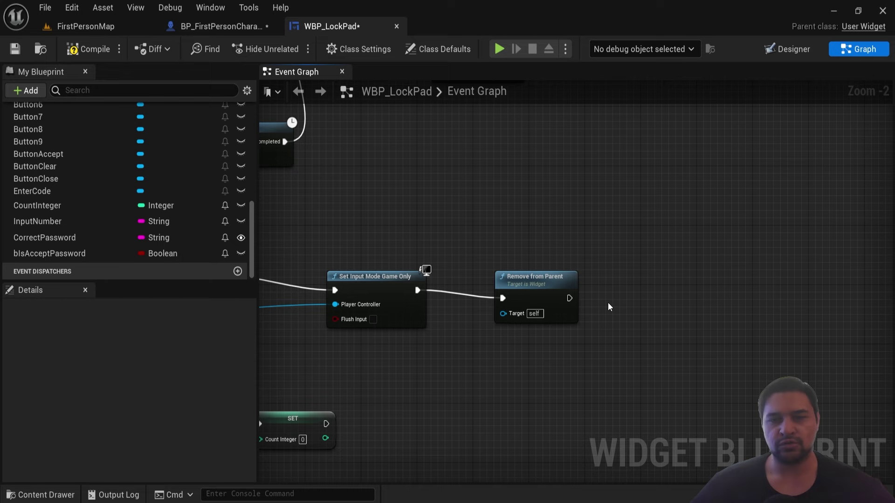
key("ctrl+z")
mouse_move(640, 285)
left_mouse_down()
mouse_move(651, 279)
mouse_move(697, 298)
left_mouse_up()
Rewire the Accept chain so the setter runs between Set Input Mode Game Only and Remove from Parent
scroll(698, 297, "down", 2)
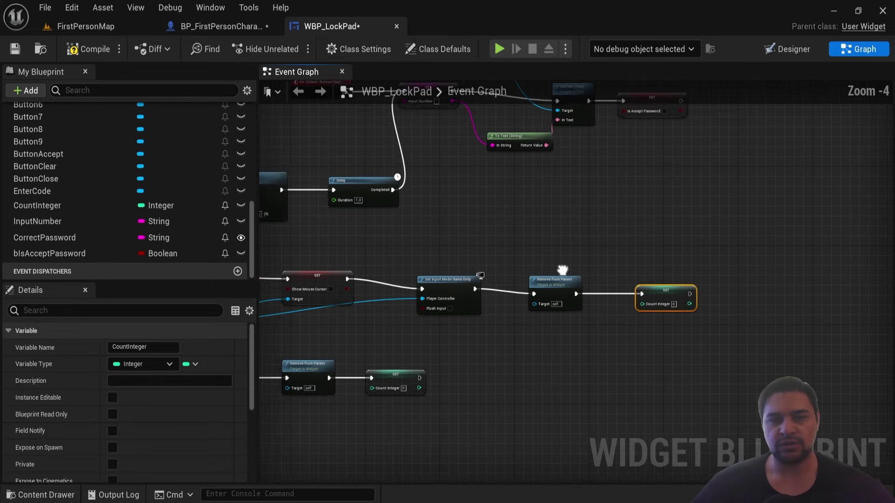
right_click_drag(555, 289, 657, 279)
scroll(656, 282, "up", 1)
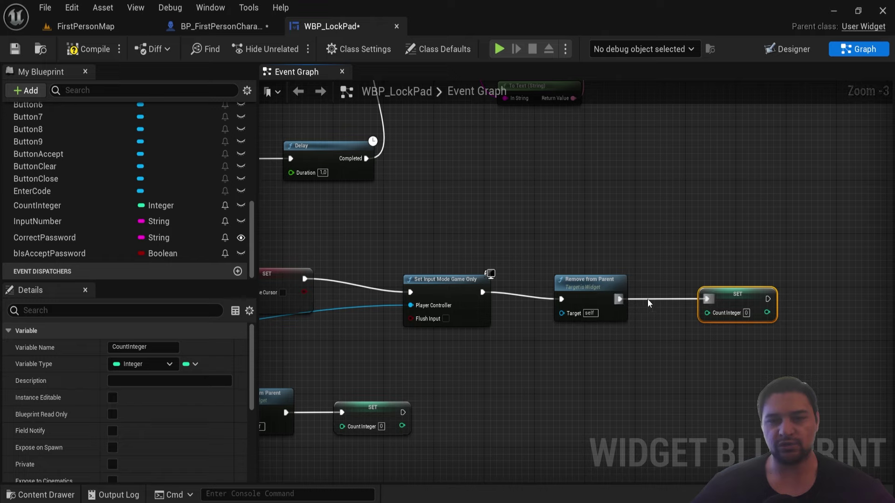
left_click(620, 299, "alt")
left_click_drag(590, 279, 823, 293)
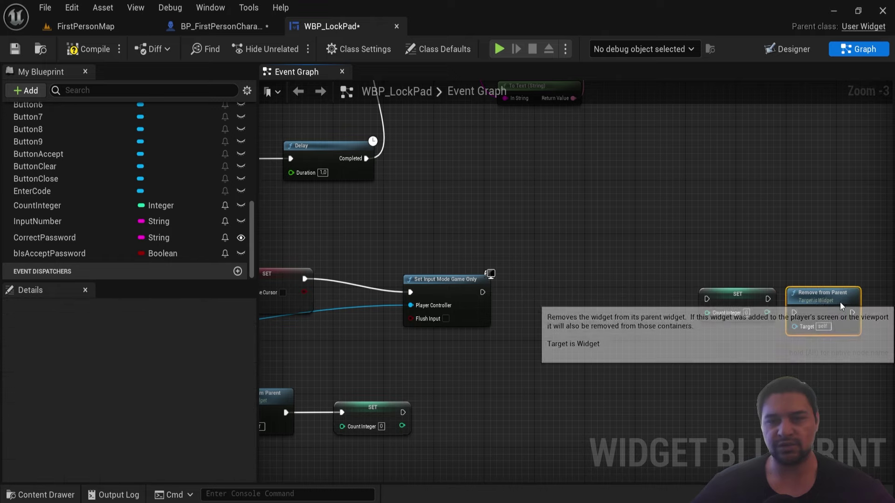
left_click_drag(737, 294, 586, 286)
left_click_drag(483, 292, 555, 293)
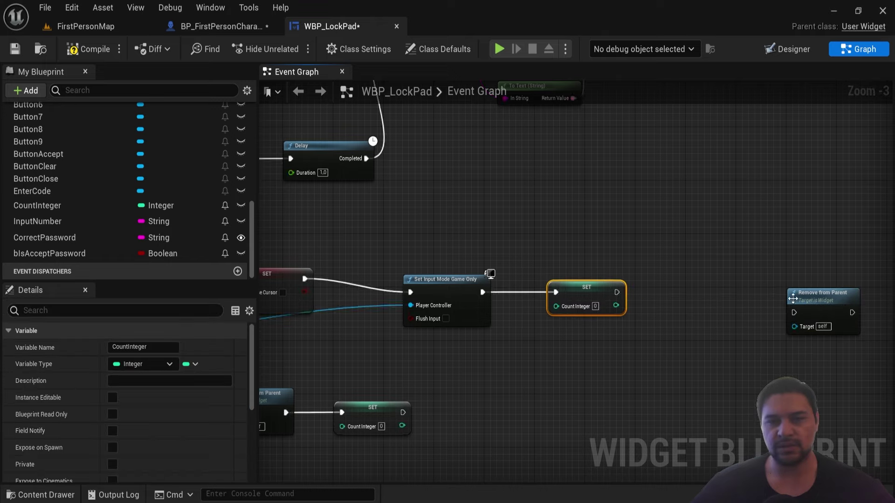
left_click_drag(808, 299, 669, 285)
scroll(634, 292, "up", 2)
left_click_drag(613, 292, 661, 301)
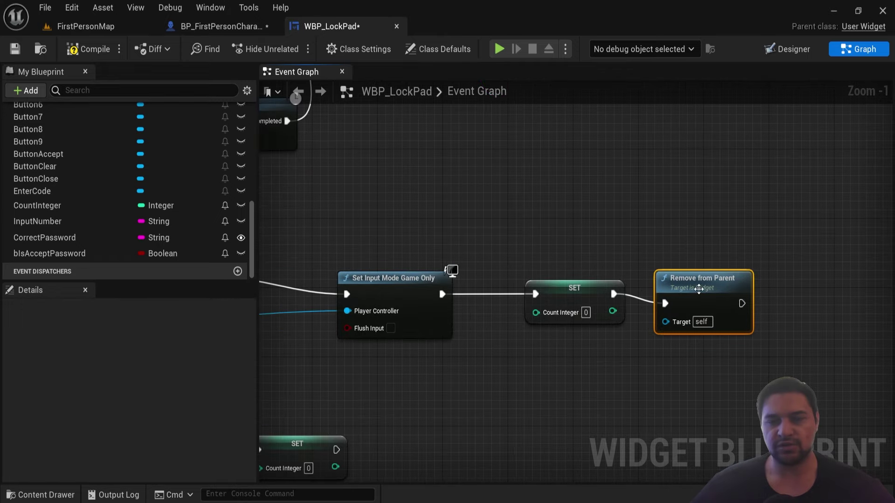
Add another CountInteger setter after the Is Accept Password SET in the Clear chain
scroll(667, 299, "down", 2)
mouse_move(478, 230)
right_mouse_down()
mouse_move(614, 283)
mouse_move(670, 282)
mouse_move(628, 217)
right_mouse_up()
scroll(624, 223, "down", 1)
scroll(659, 221, "up", 5)
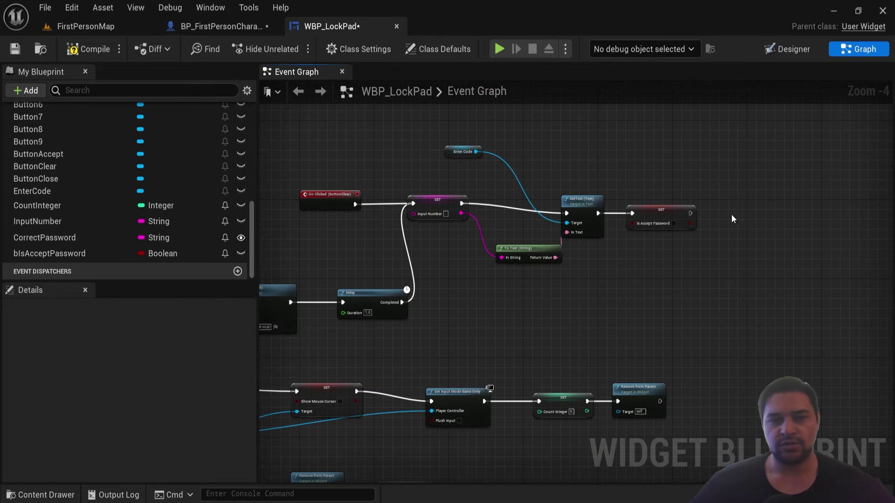
key("ctrl+v")
left_click_drag(614, 224, 539, 224)
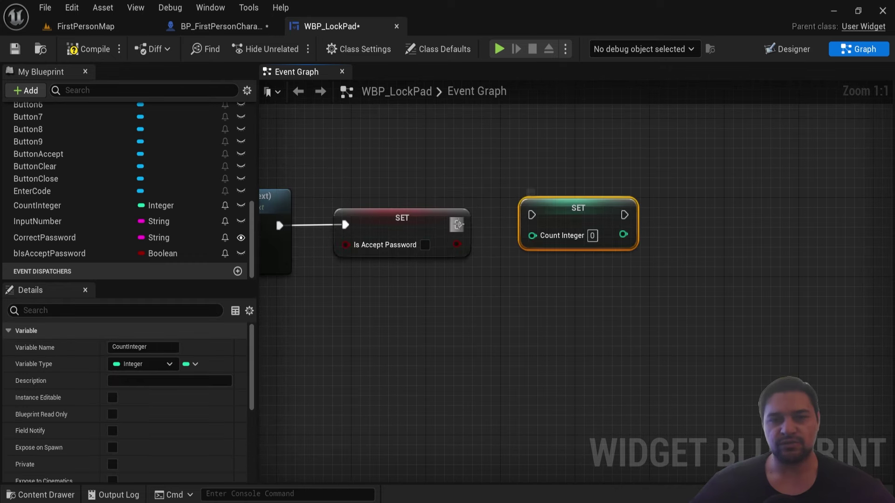
left_click_drag(458, 225, 532, 225)
Compile and save WBP_LockPad, then return to FirstPersonMap
left_click(89, 49)
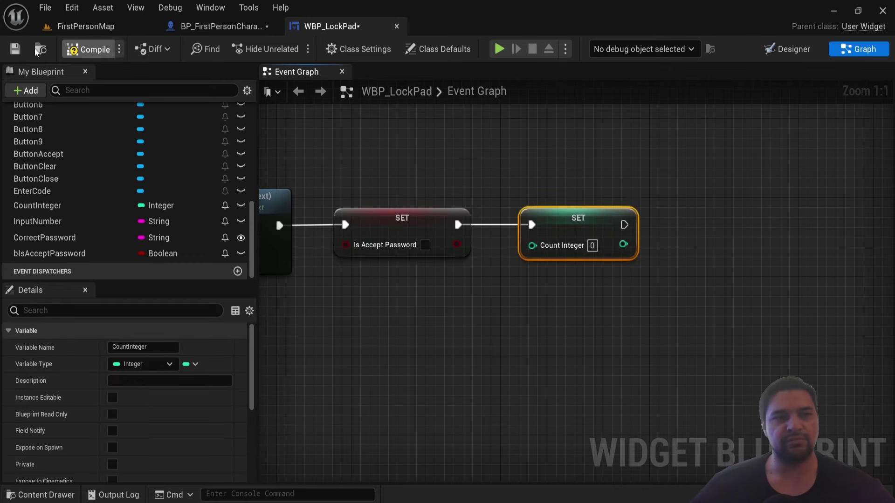
left_click(15, 49)
left_click(85, 26)
Play the level, walk to the lock, and submit the wrong code 123
left_click(288, 48)
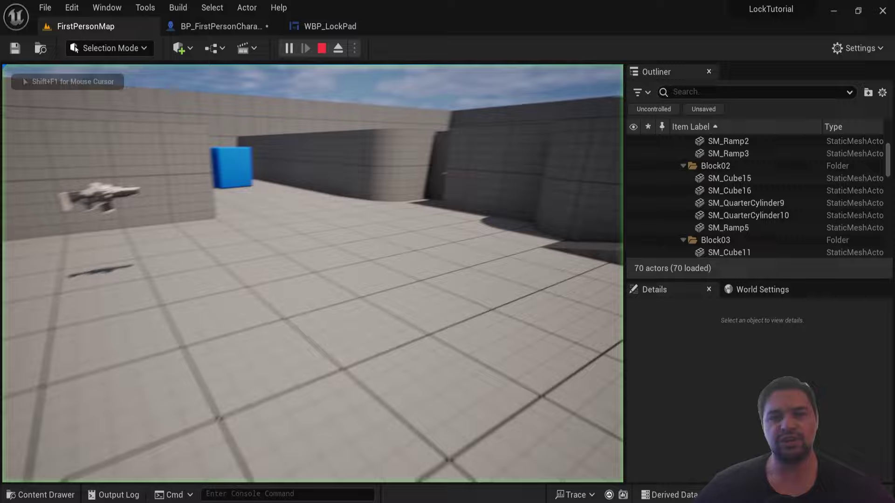
key("w")
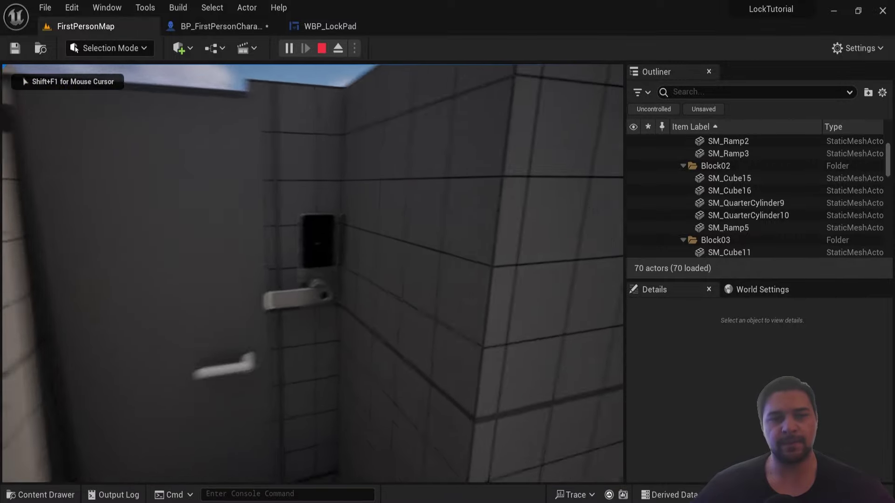
key("e")
left_click(418, 228)
left_click(491, 219)
left_click(575, 219)
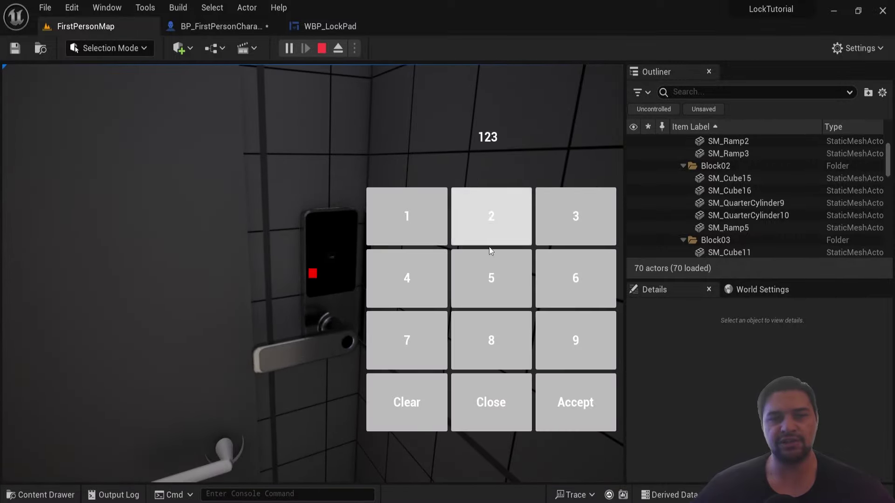
left_click(580, 385)
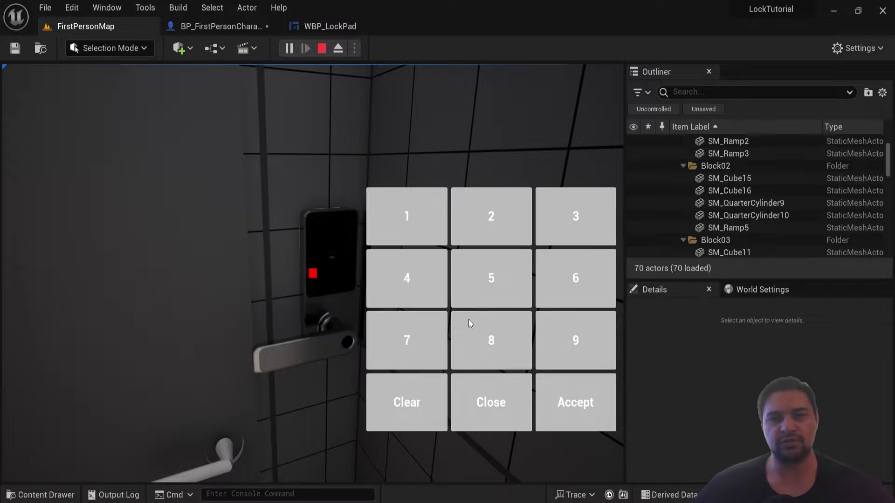
Clear the keypad and submit the correct code 8943
left_click(476, 341)
left_click(552, 340)
left_click(406, 279)
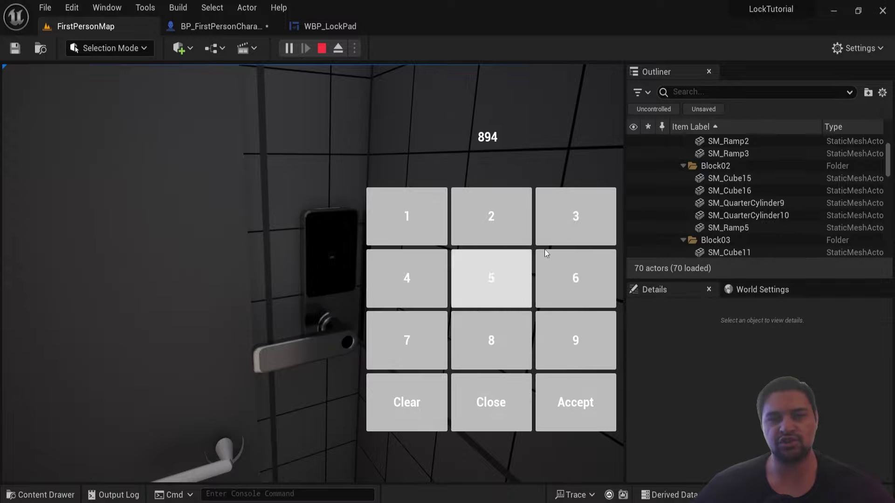
left_click(568, 219)
left_click(576, 402)
Walk through the open doorway toward the wall-mounted gun and blue cube
key("w")
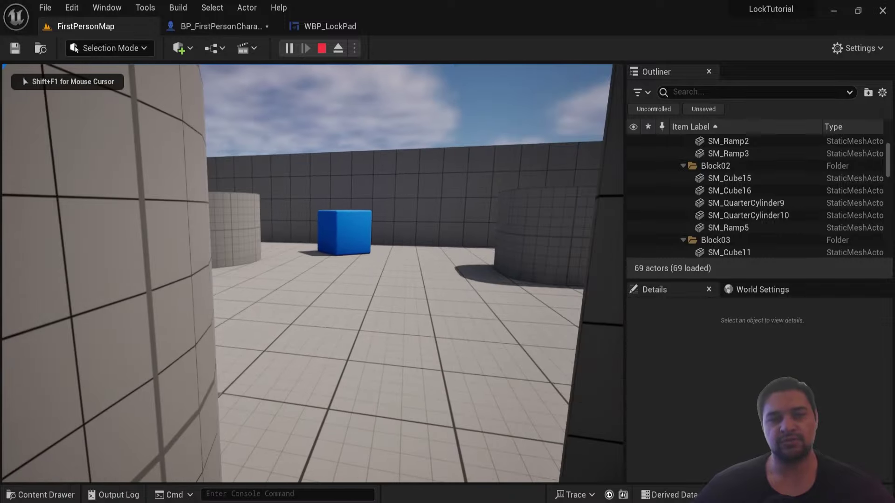
key("w")
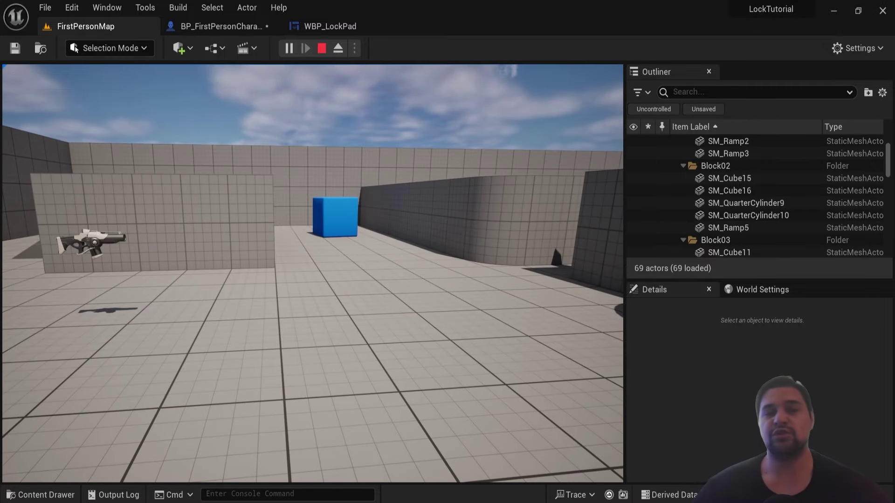
key("w")
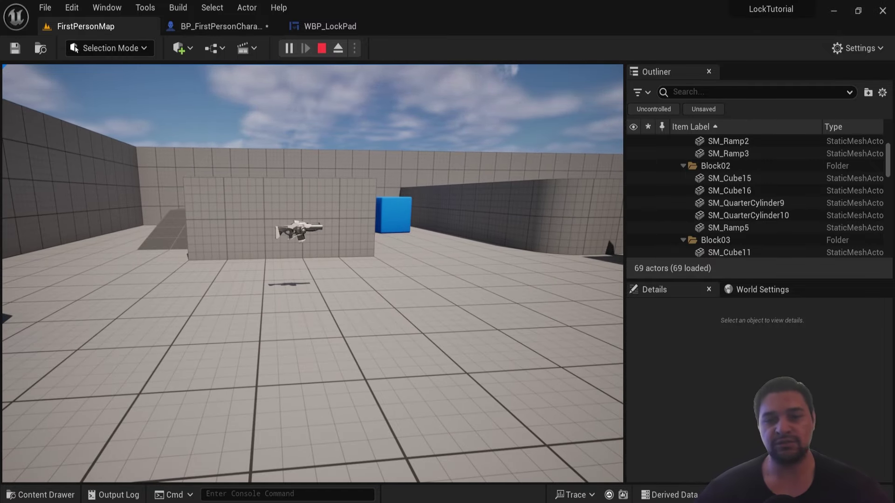
key("w")
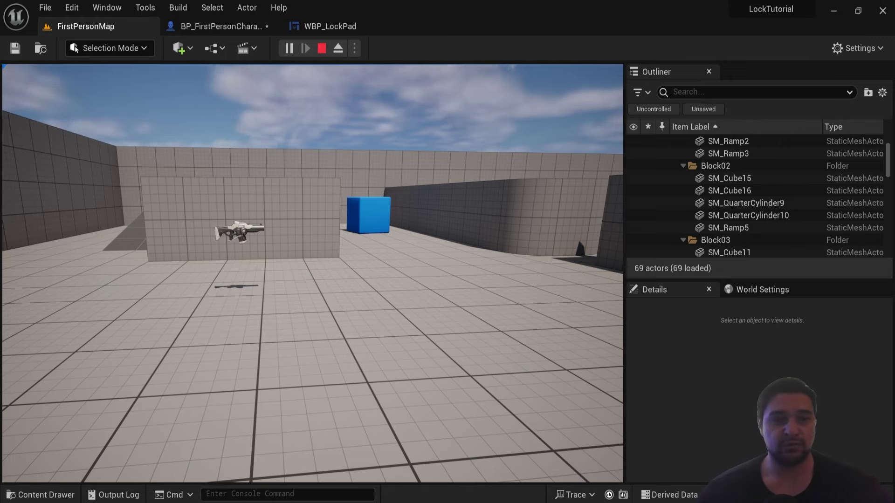
key("w")
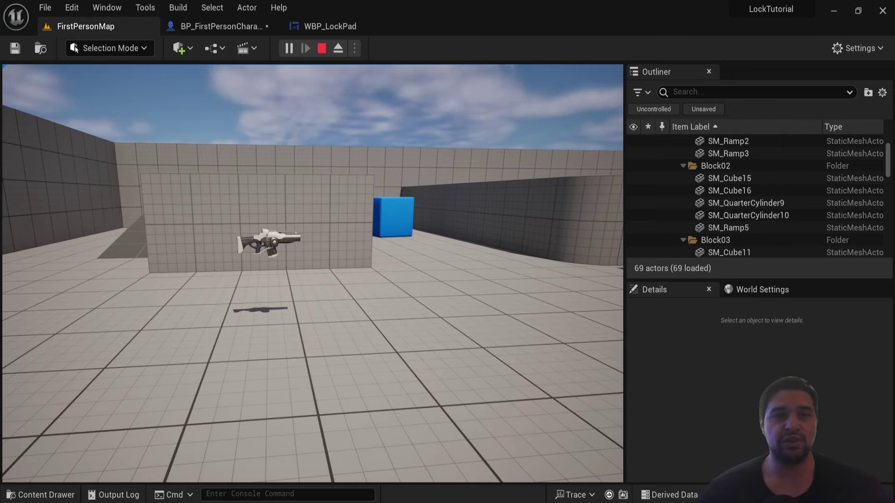